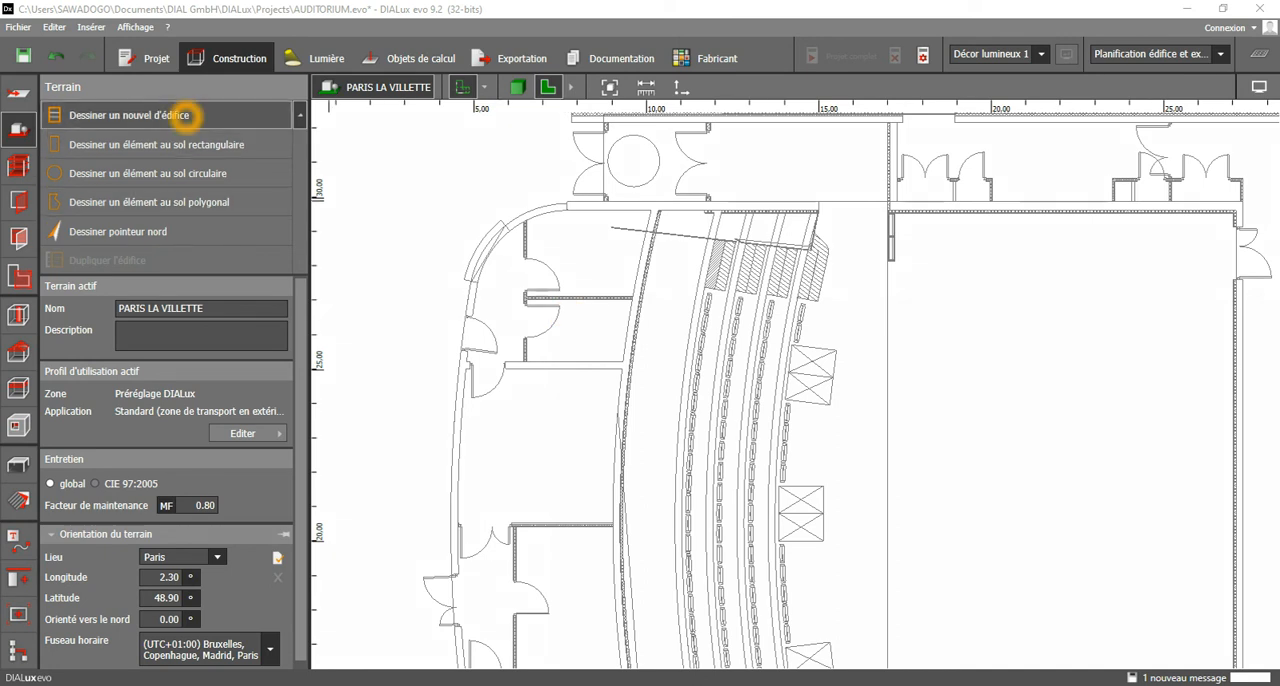
Draw a new one-storey, 3.000 m high building around the rooms between the rounded upper-left corner and the auditorium's curved wall, closing the outline.
click(181, 115)
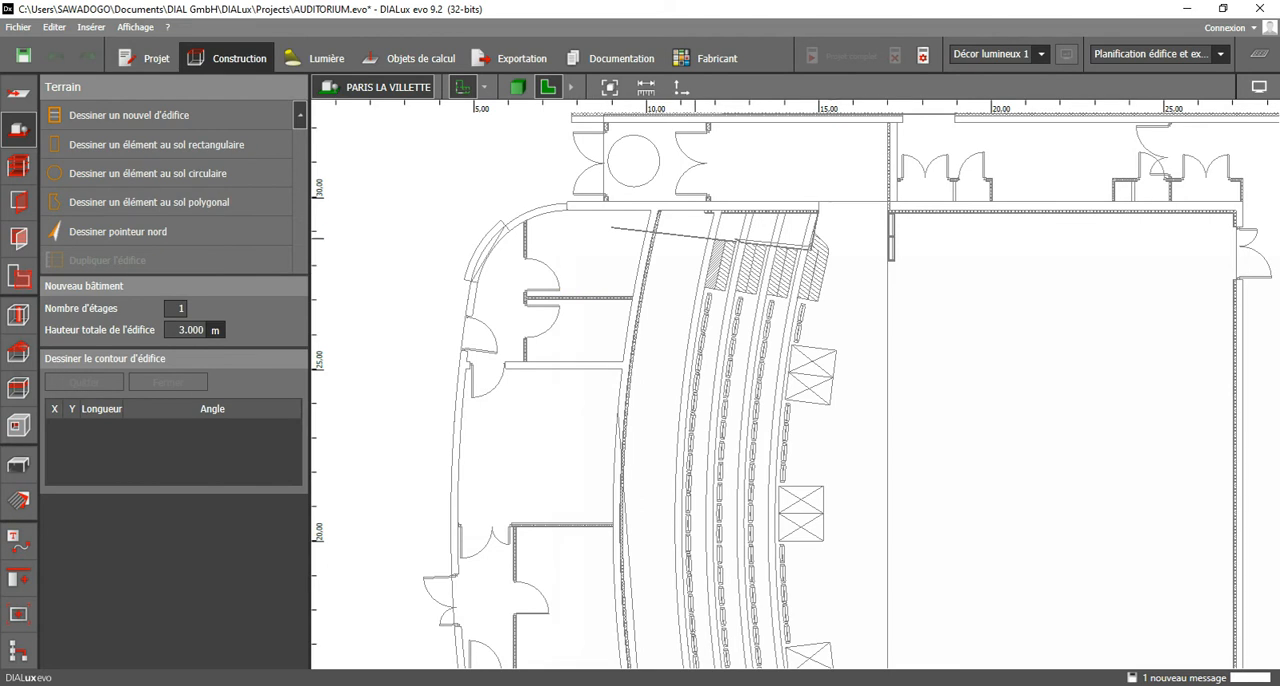
scroll(705, 220, up, 2)
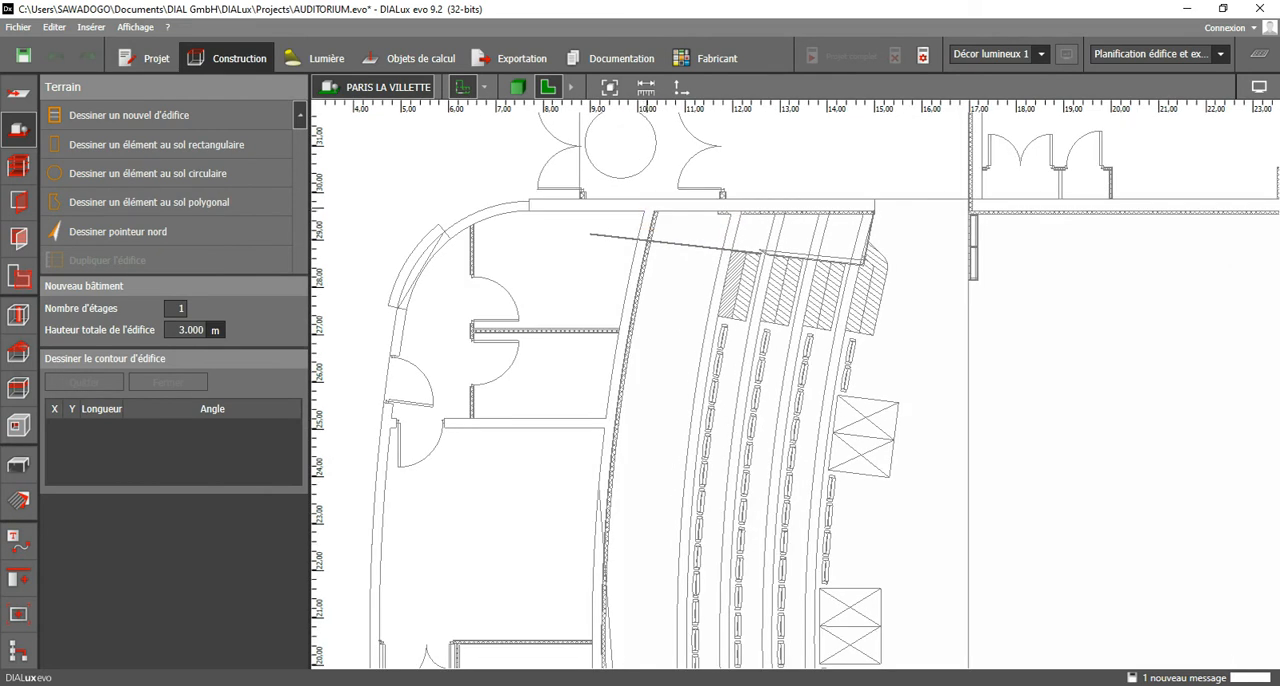
click(659, 202)
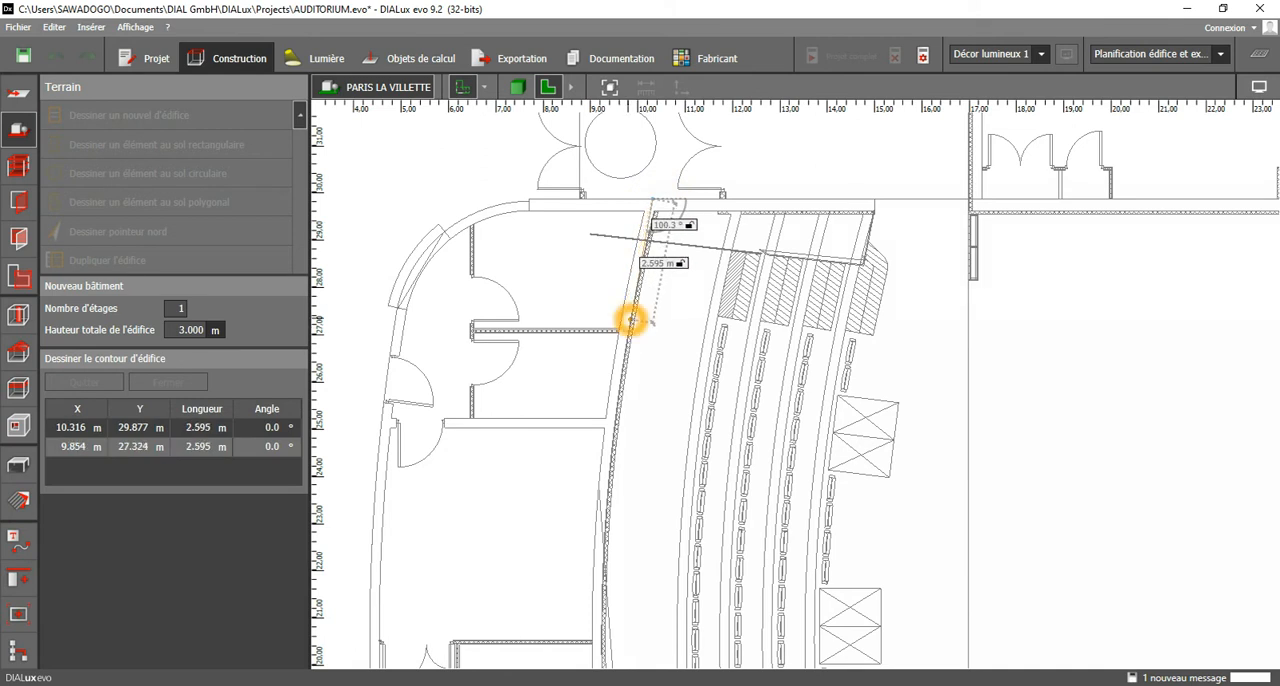
click(631, 320)
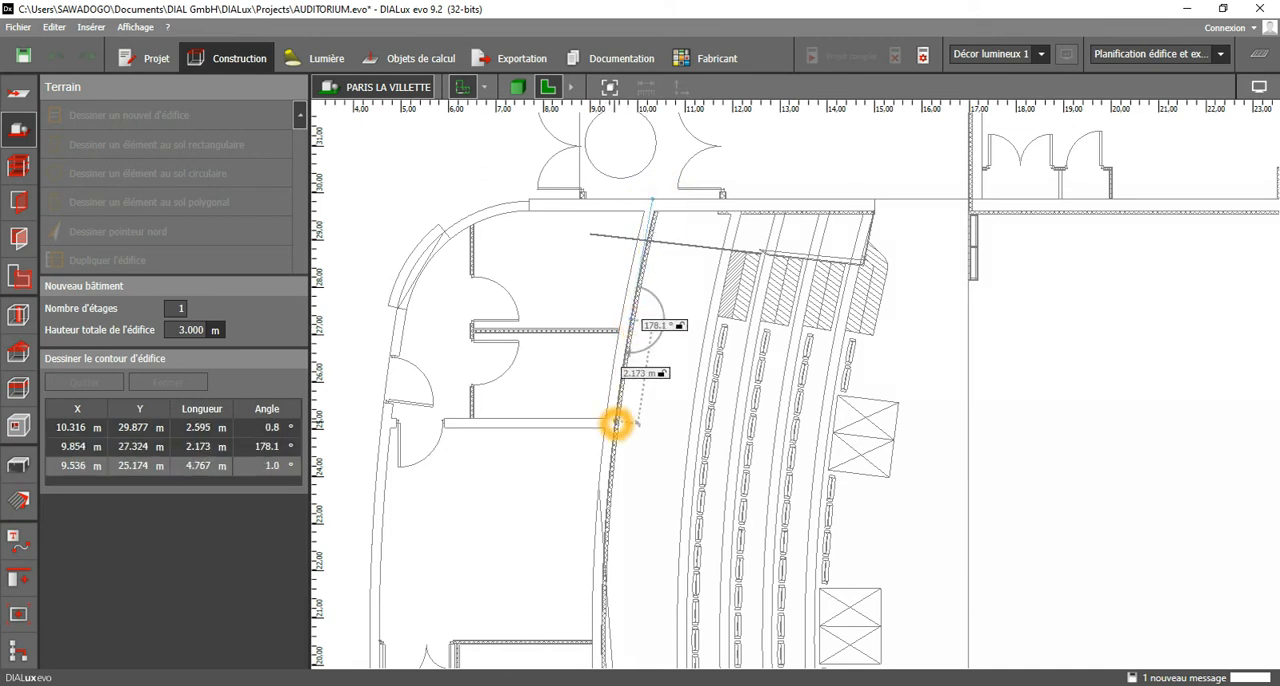
click(616, 424)
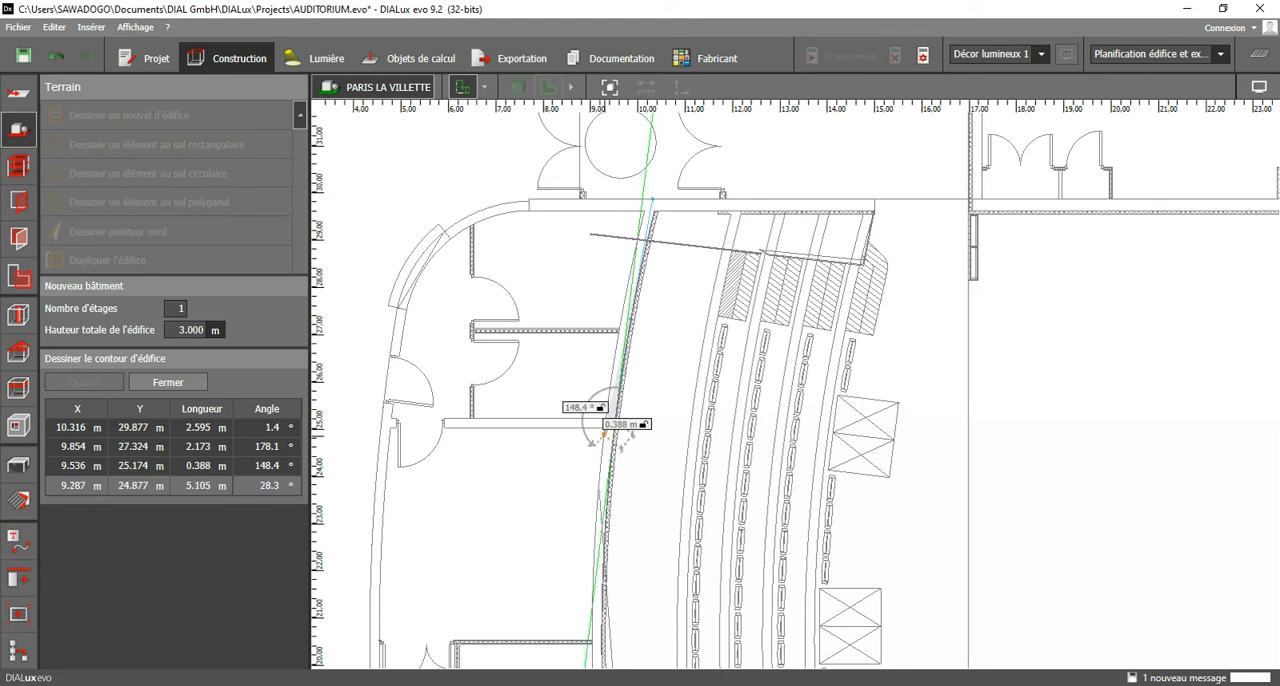
click(384, 419)
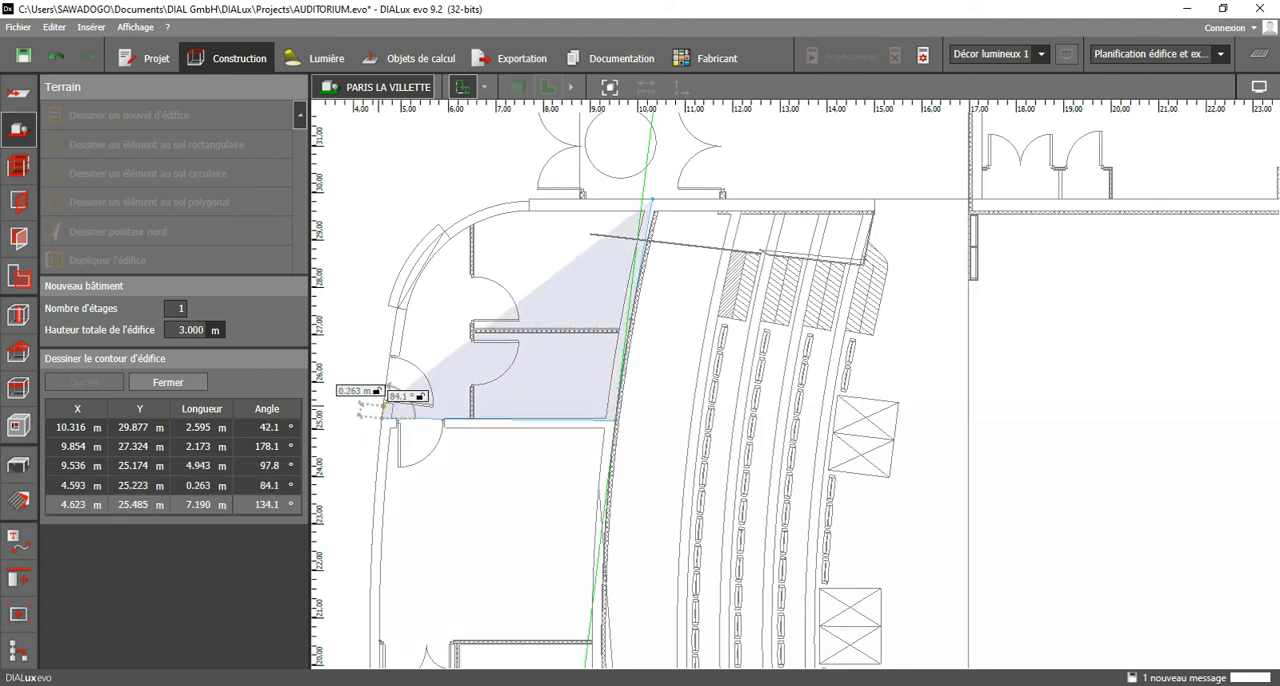
click(400, 288)
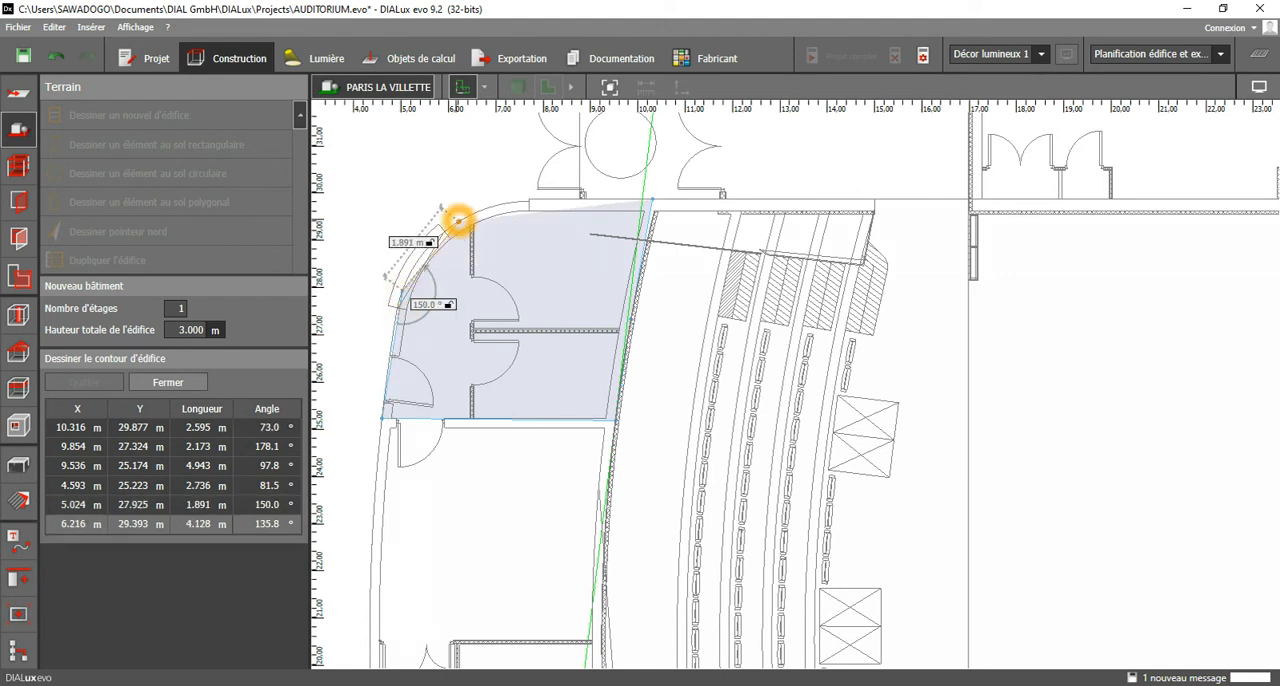
click(457, 221)
click(537, 202)
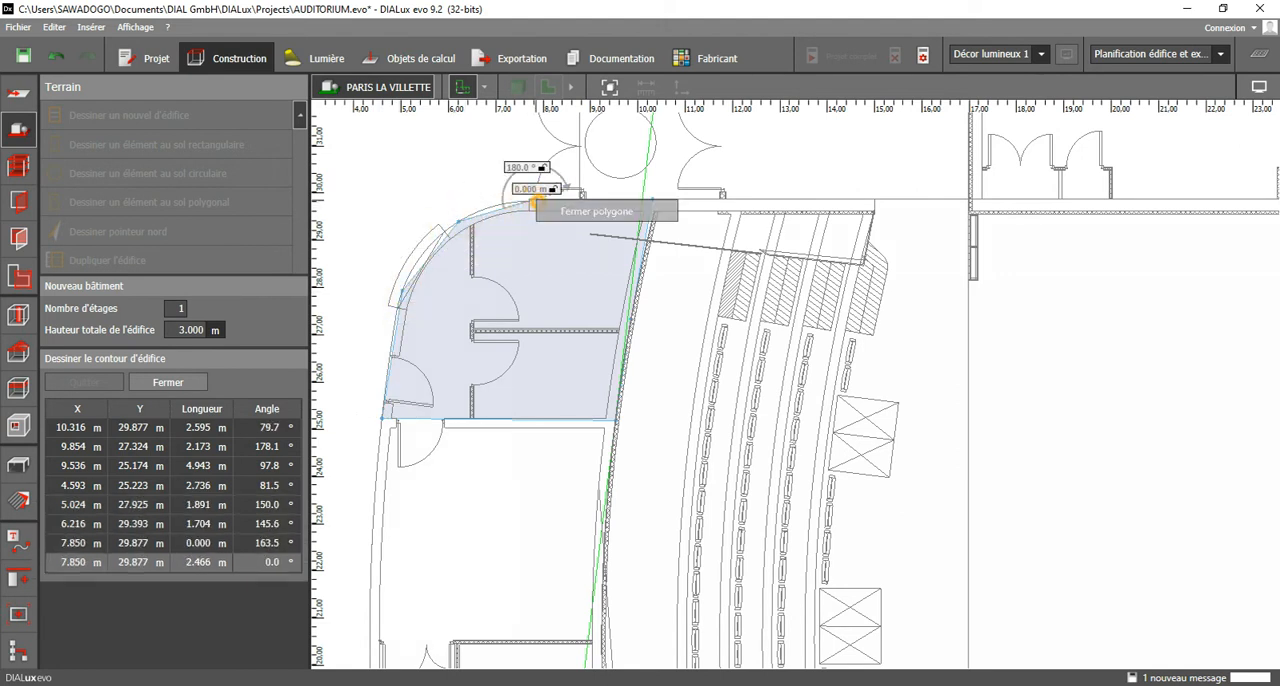
click(572, 212)
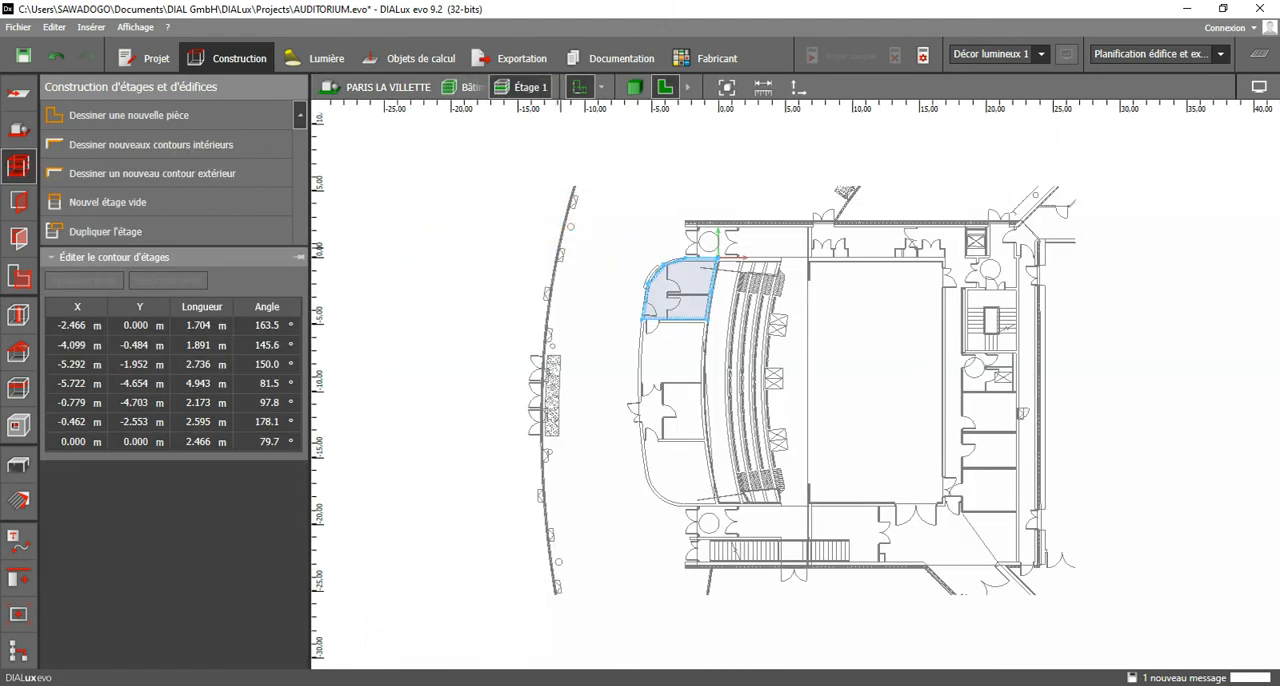
Delete the outer contour just drawn around the upper-left corner rooms on Étage 1.
scroll(705, 314, up, 3)
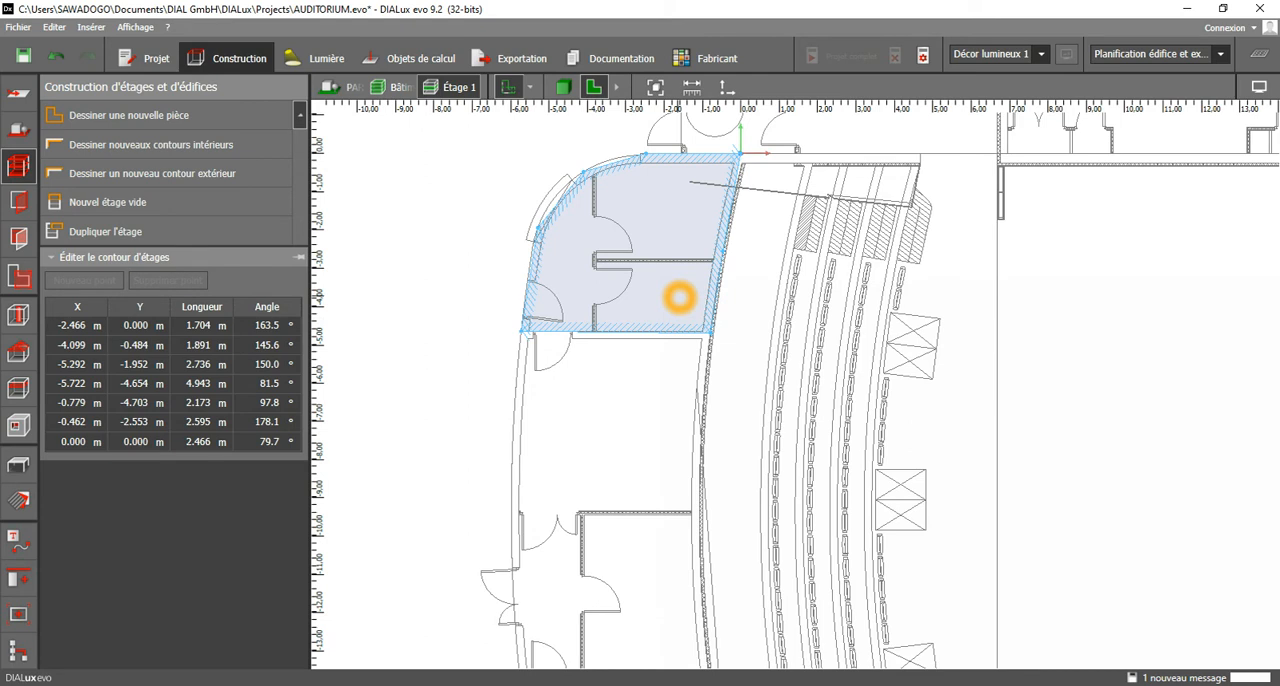
click(667, 294)
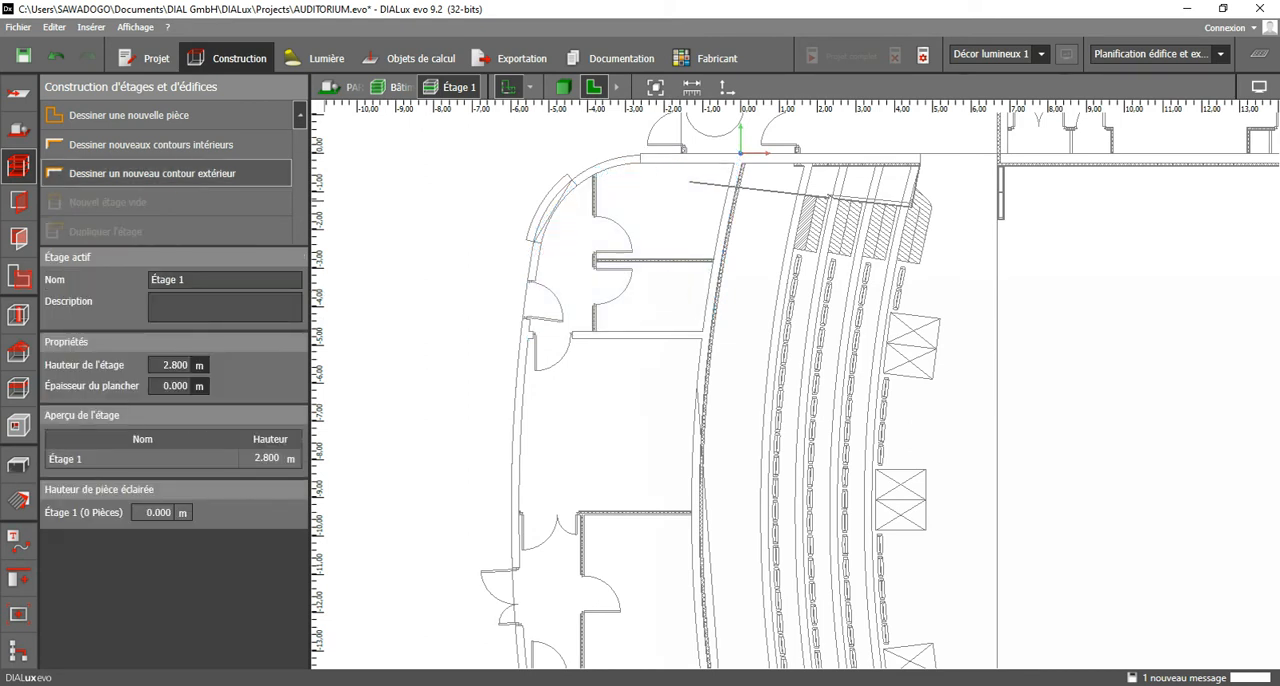
Start a new exterior contour at the upper end of the curved hatched wall and trace it down to about Y -3.2 m.
click(183, 174)
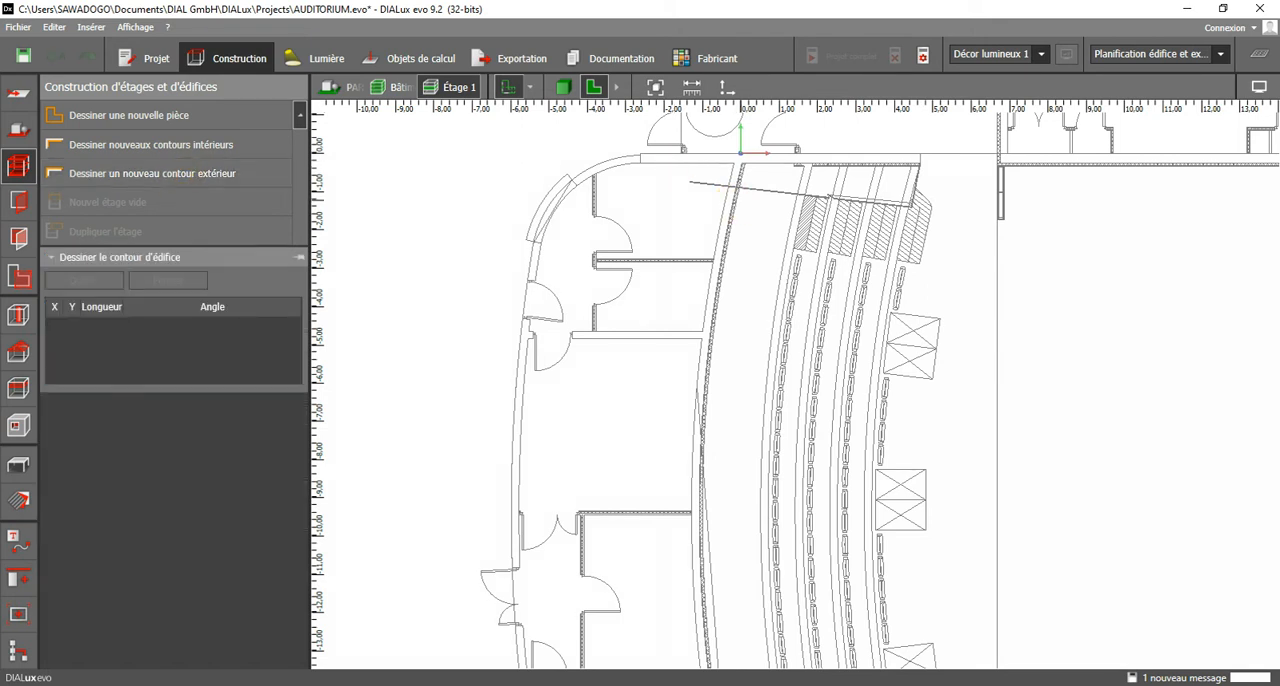
scroll(748, 160, up, 2)
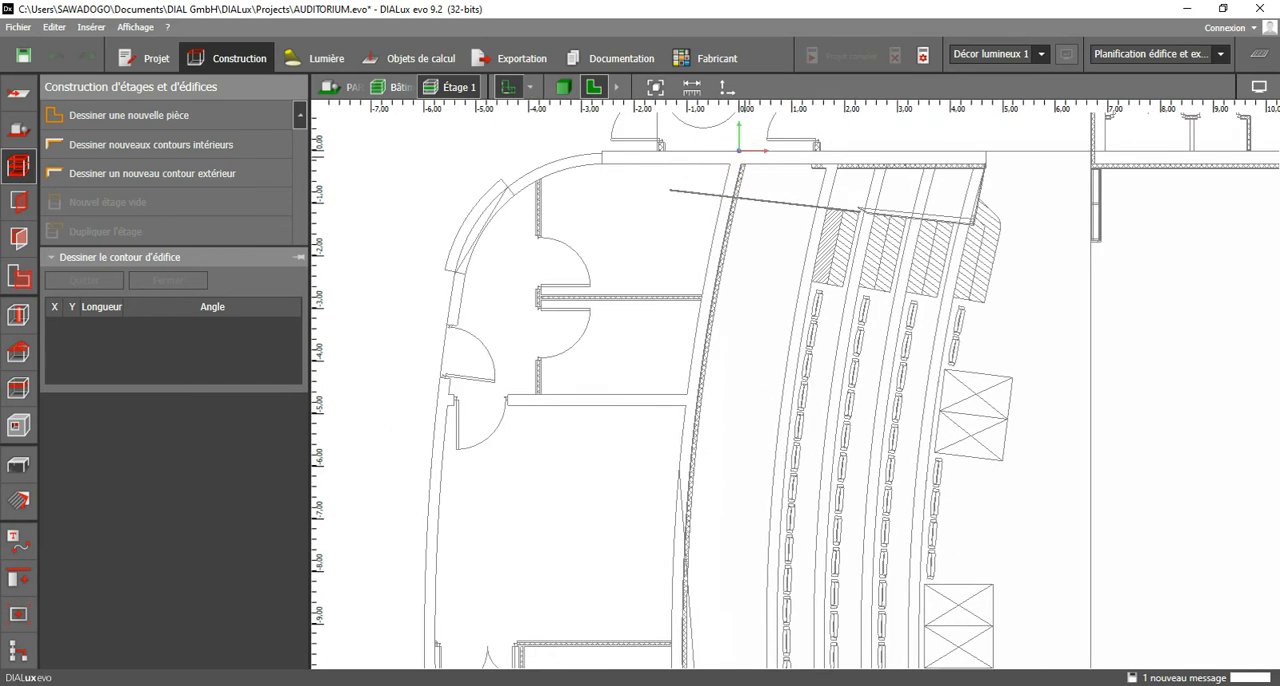
scroll(737, 151, up, 3)
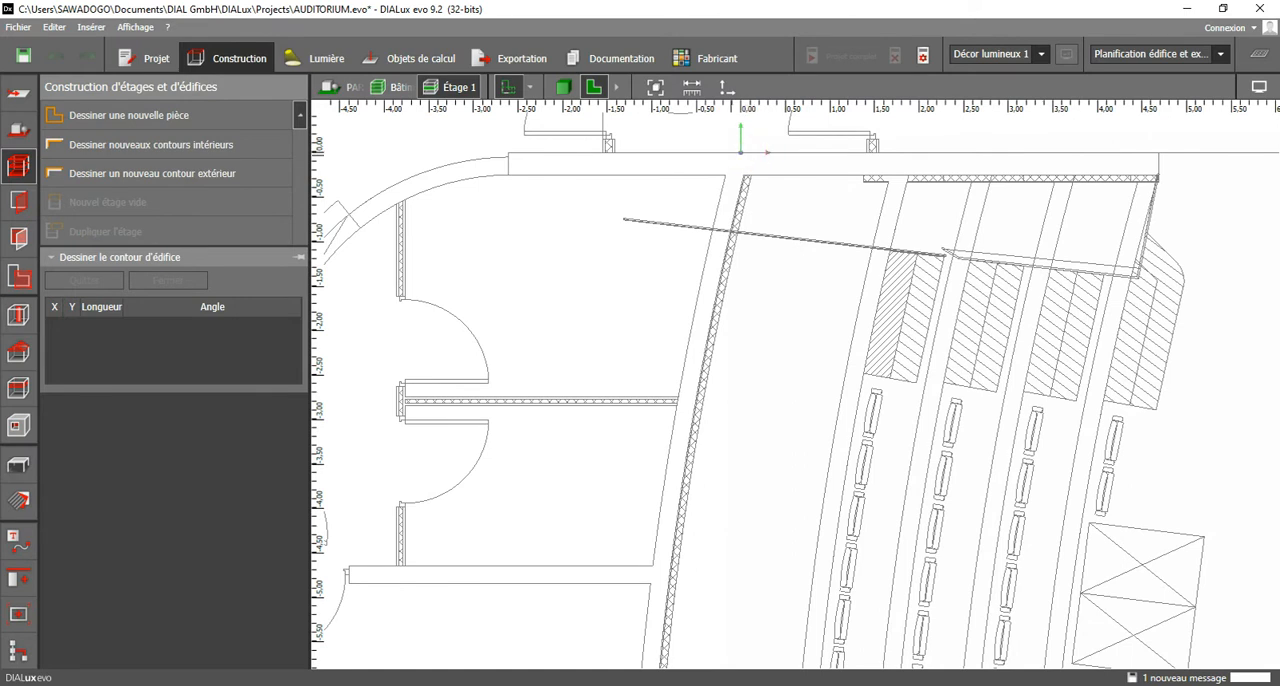
click(231, 173)
click(759, 152)
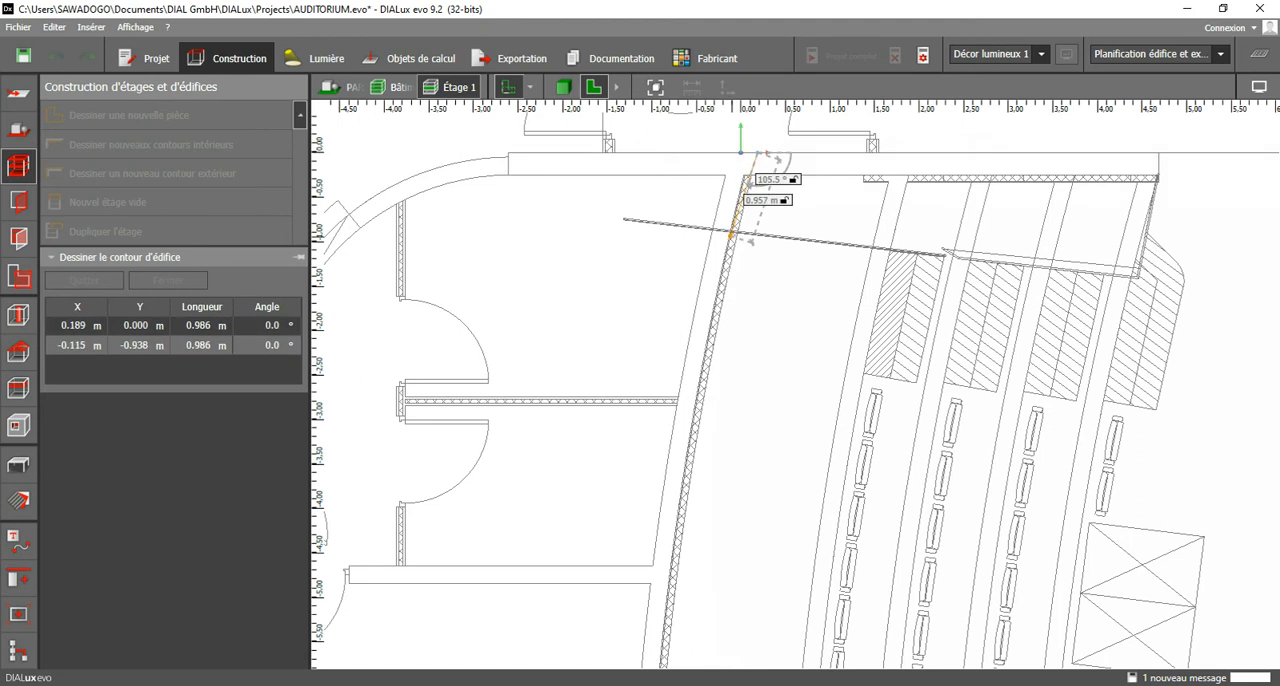
click(736, 246)
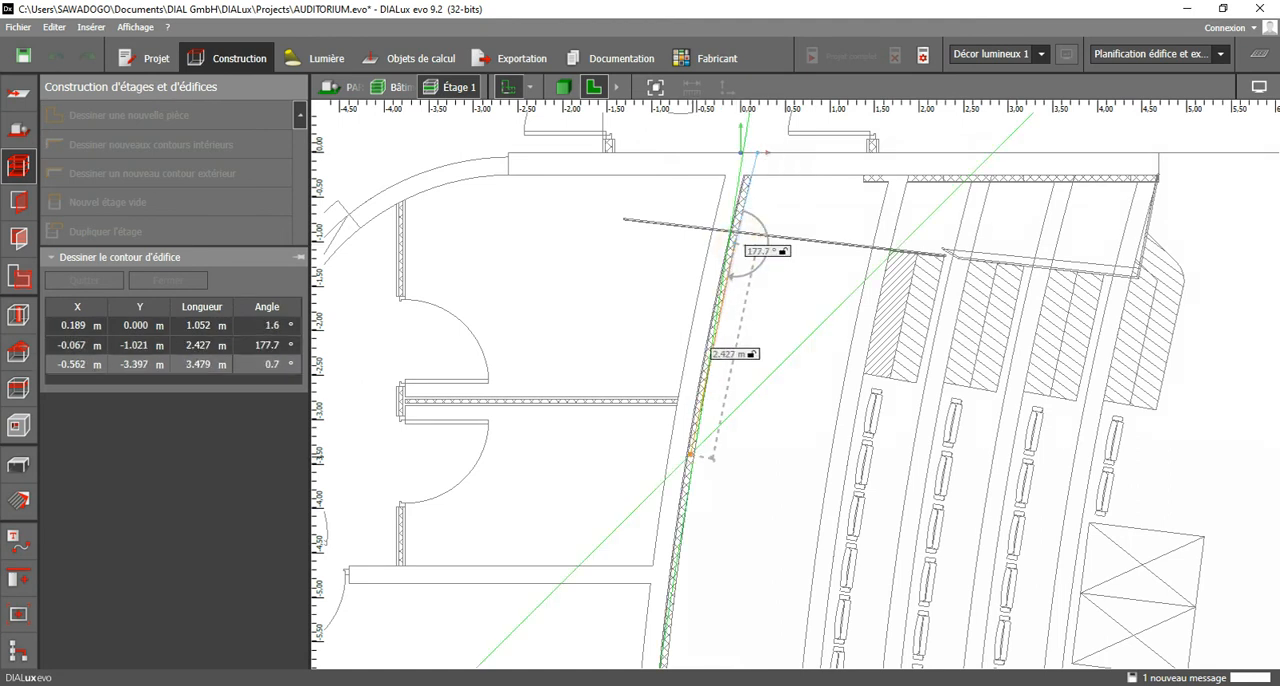
click(721, 328)
click(702, 438)
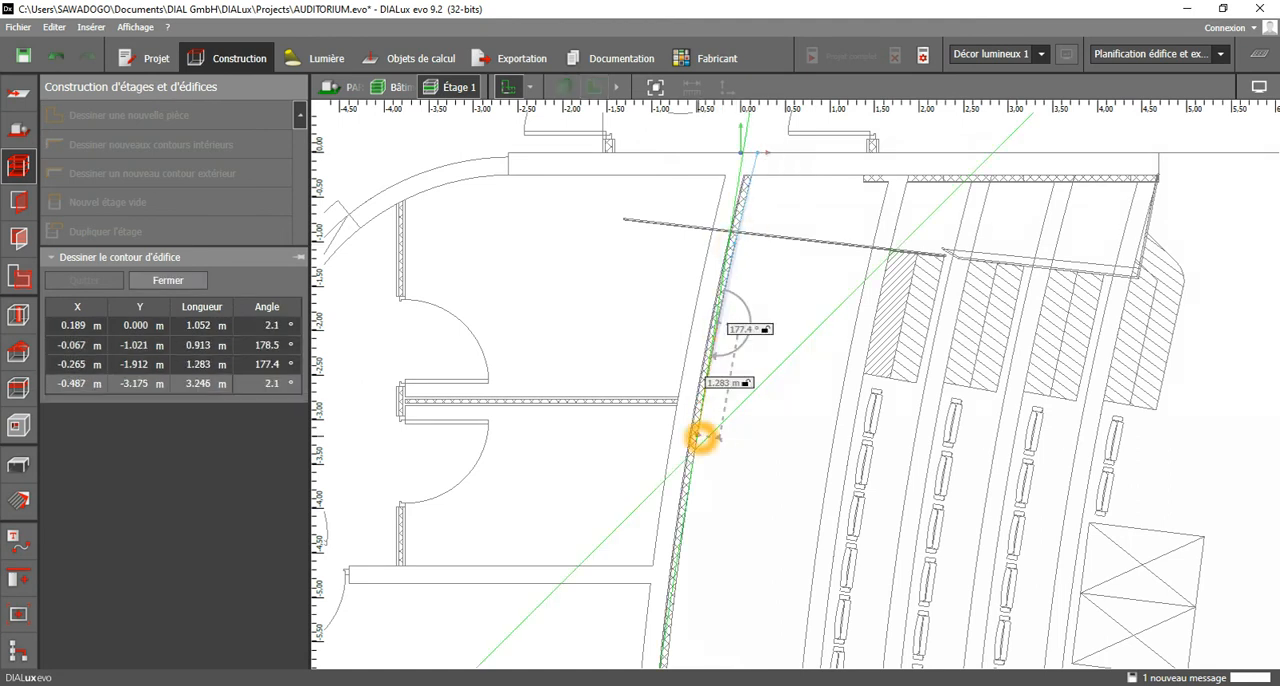
Continue the exterior contour down the middle of the curved hatched wall to about Y -9.8 m.
middle_drag(698, 551, 729, 245)
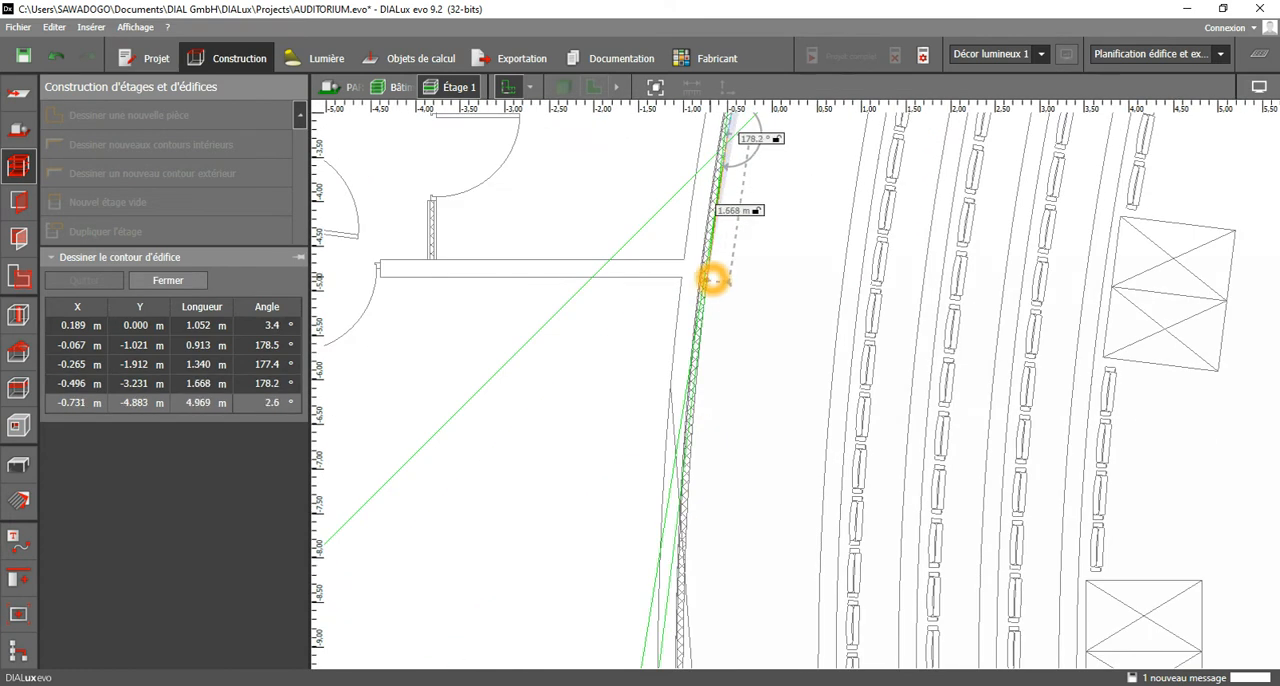
click(715, 272)
click(703, 396)
middle_drag(712, 430, 735, 178)
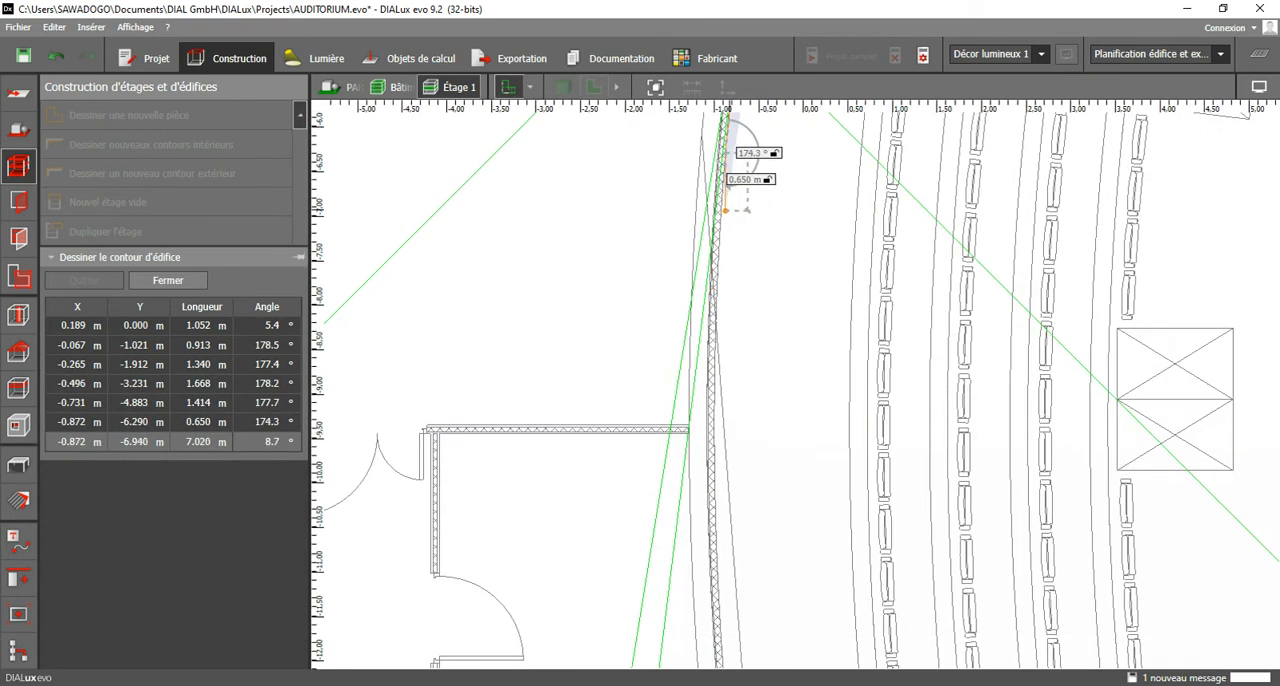
click(724, 315)
click(720, 470)
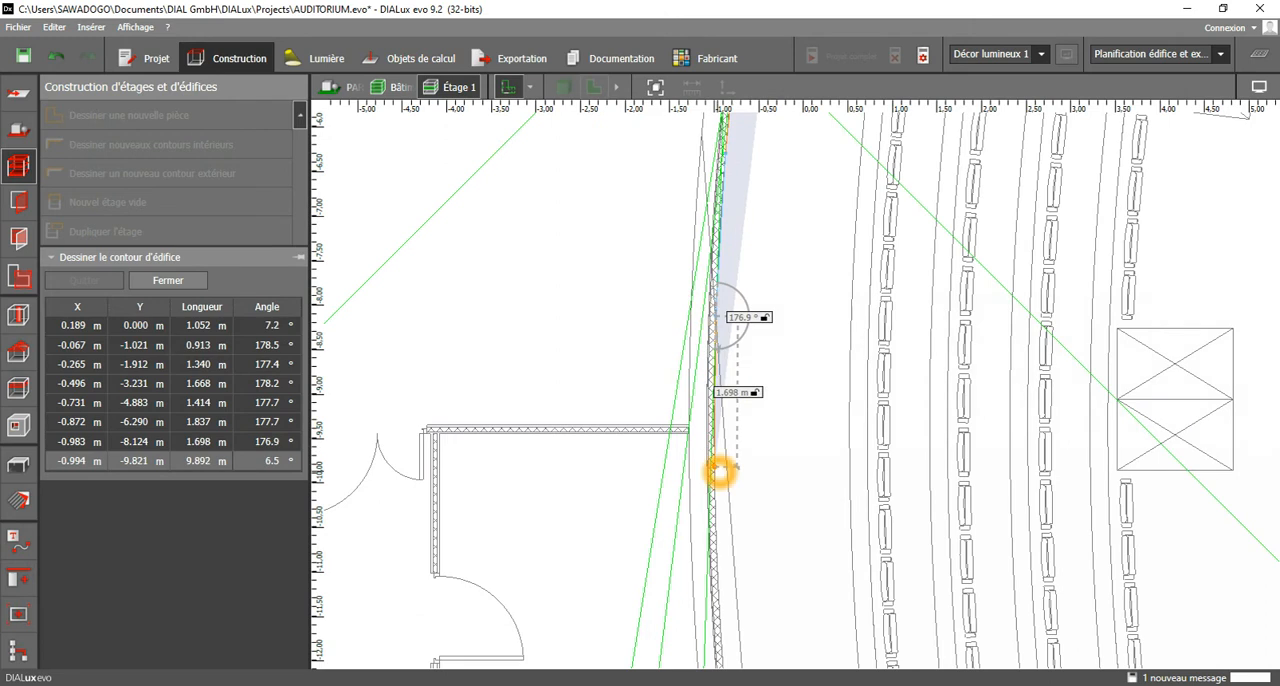
Trace the exterior contour along the lower half of the curved hatched wall to the outer wall line at Y -18.650 m.
middle_drag(722, 505, 756, 182)
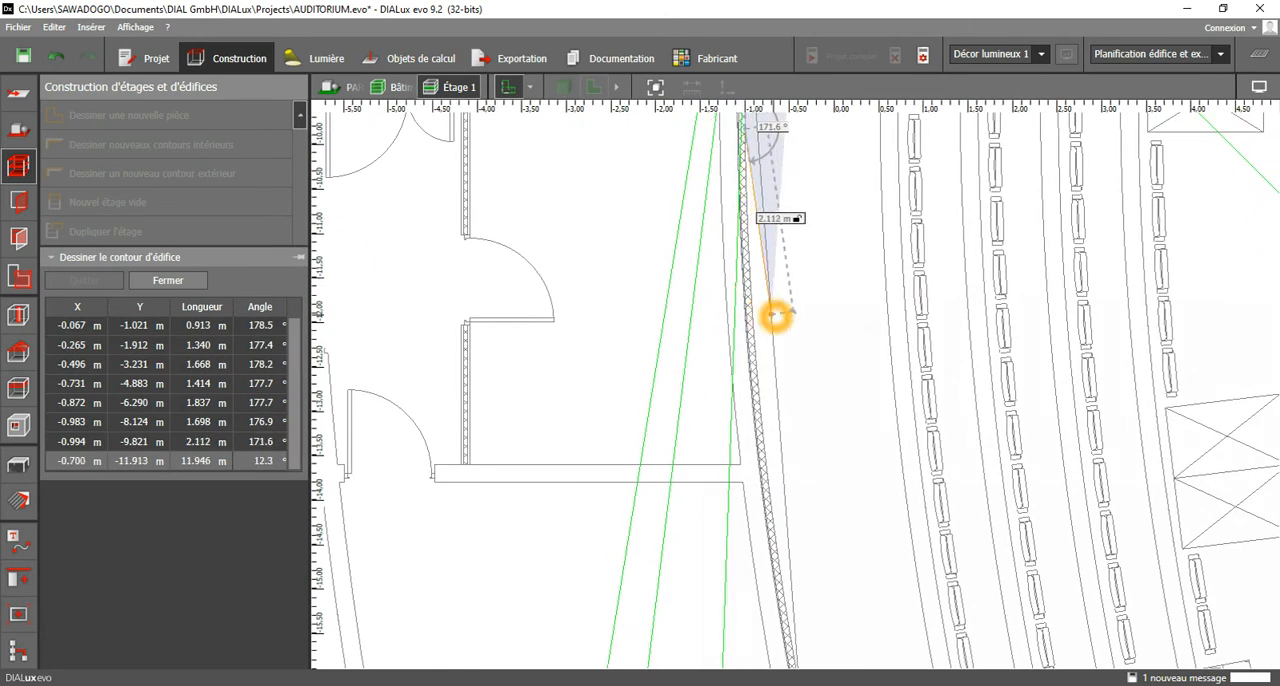
click(772, 329)
middle_drag(778, 435, 767, 195)
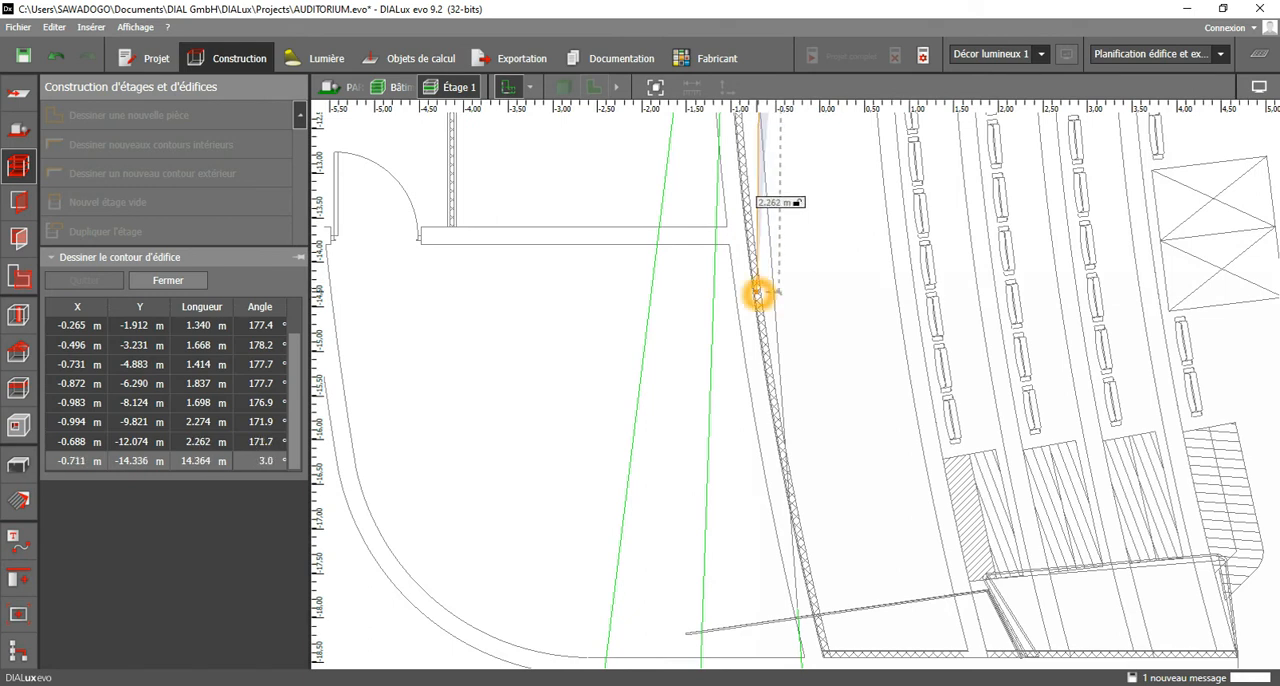
click(757, 297)
middle_drag(760, 366, 752, 168)
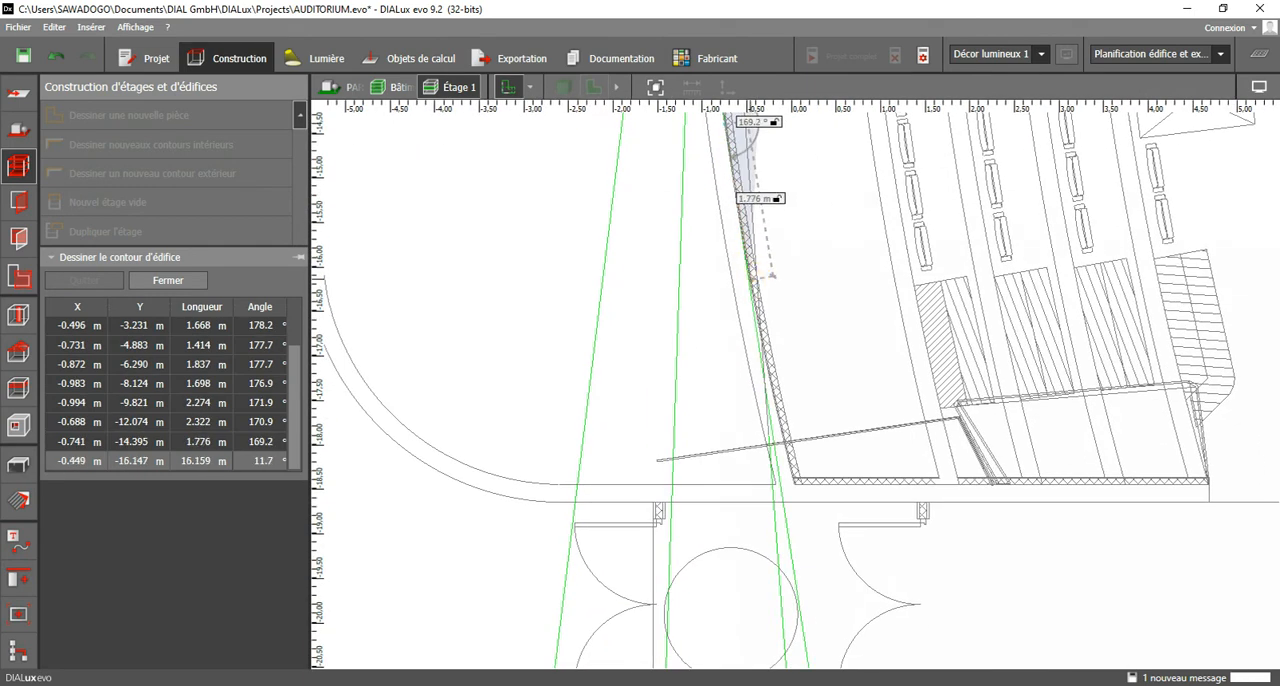
click(758, 278)
click(785, 425)
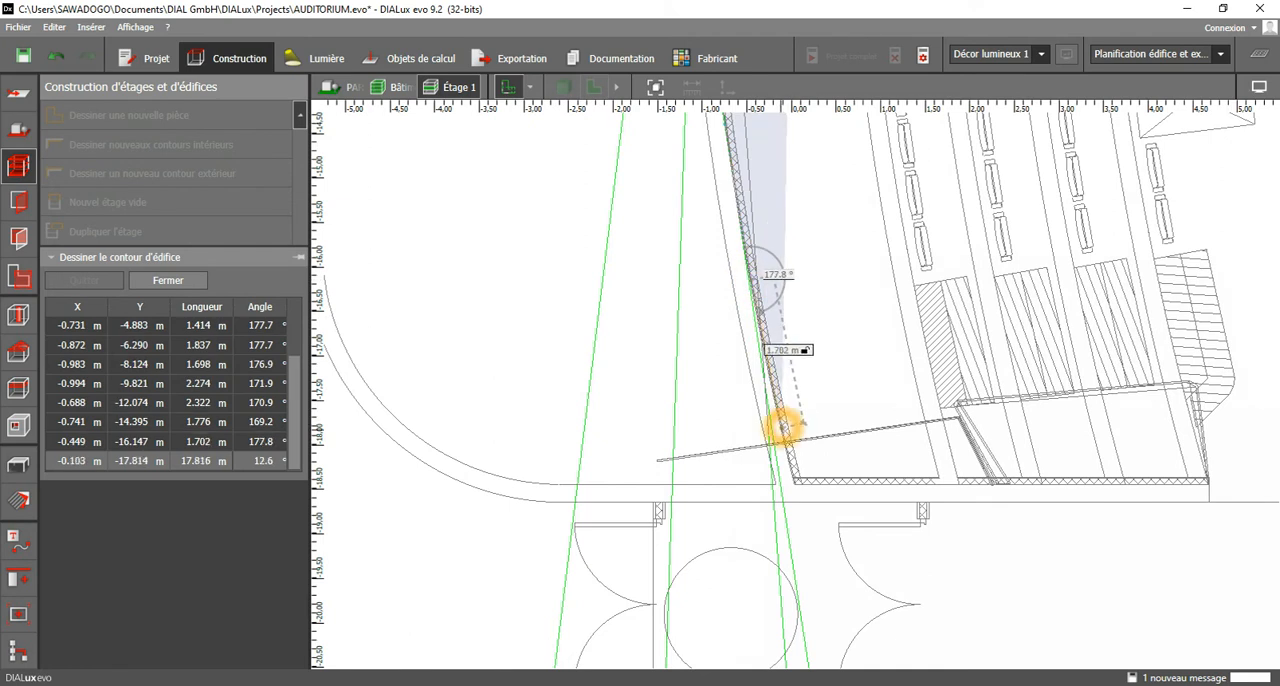
click(799, 503)
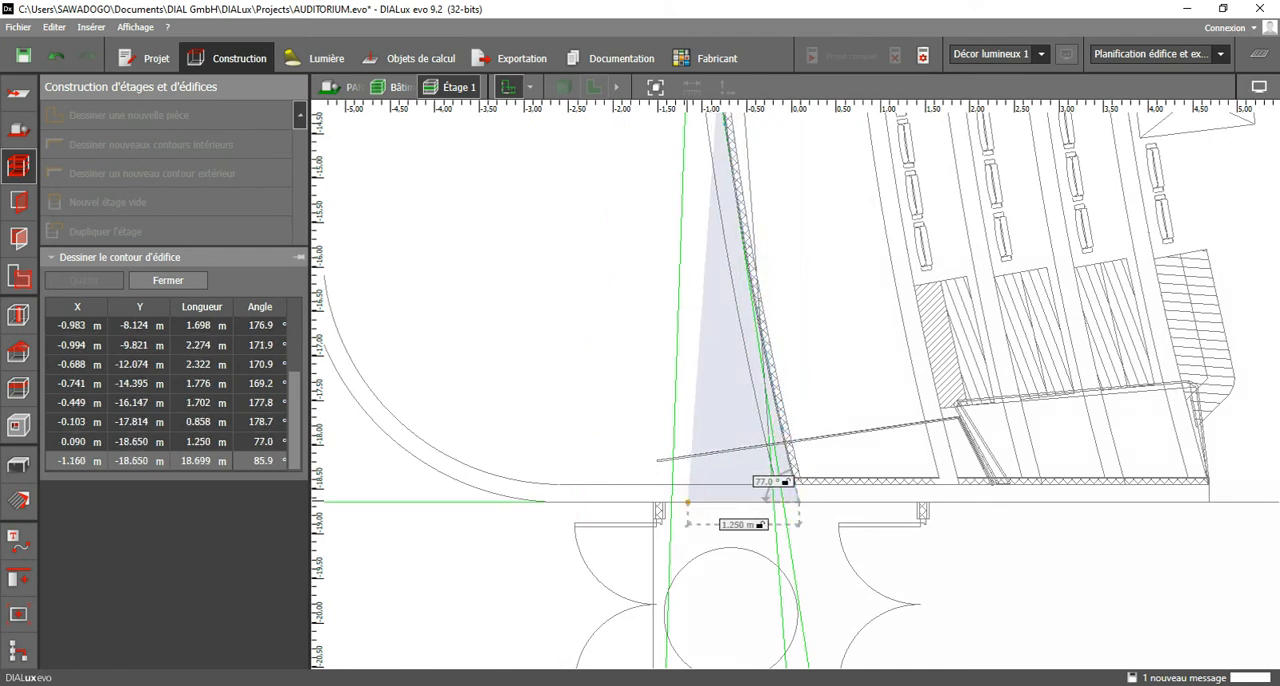
Extend the exterior contour along the straight lower outer wall to where the rounded corner begins, at about X -2.7 m.
click(687, 501)
click(617, 501)
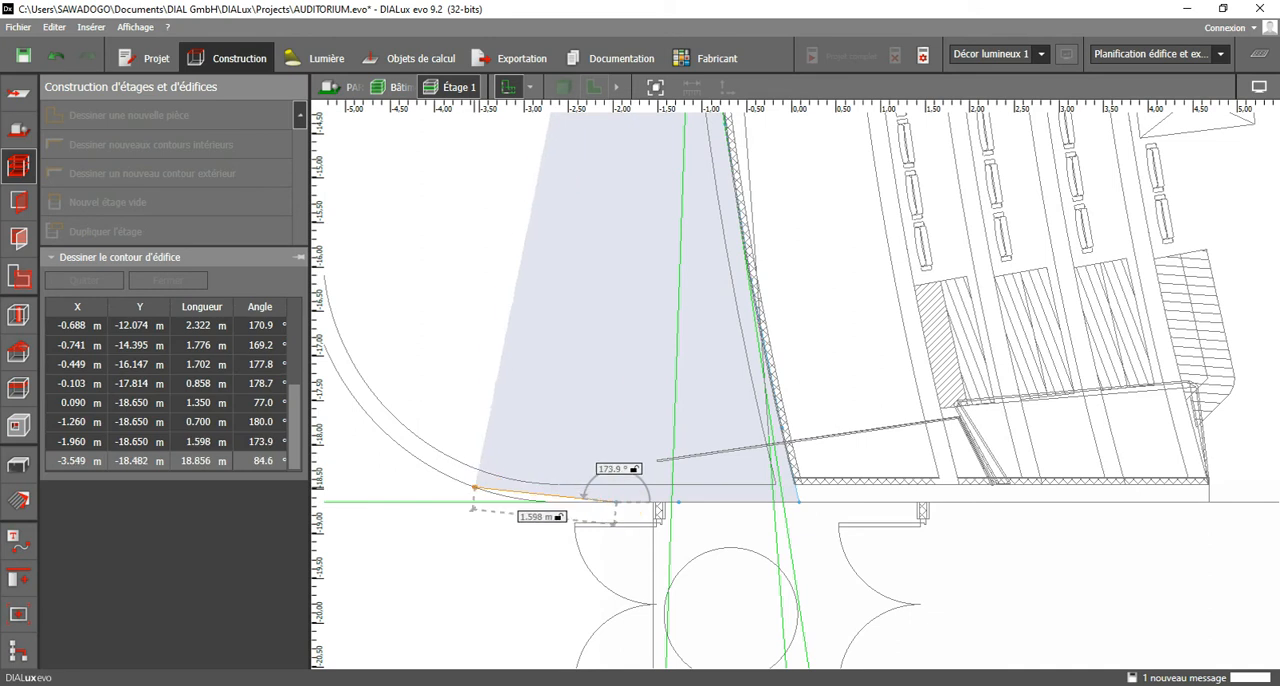
click(549, 502)
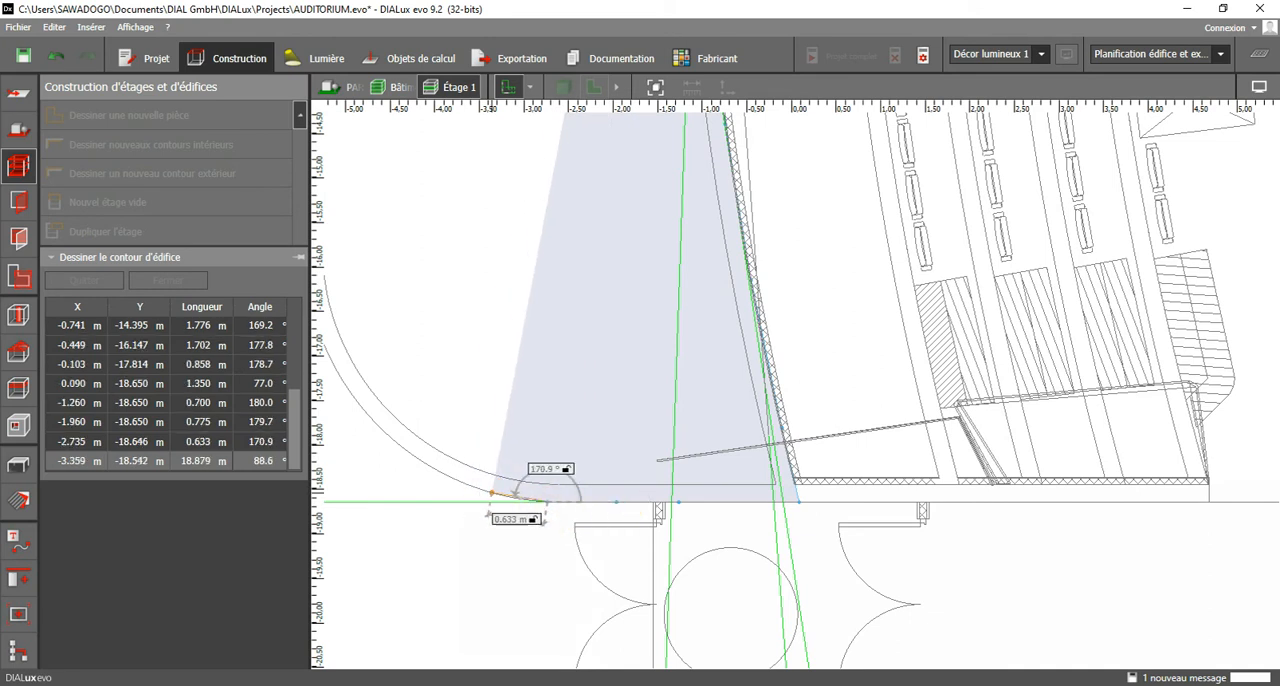
Follow the outer edge of the rounded lower-left corner with short contour segments up to about Y -17.4 m.
click(510, 497)
click(481, 489)
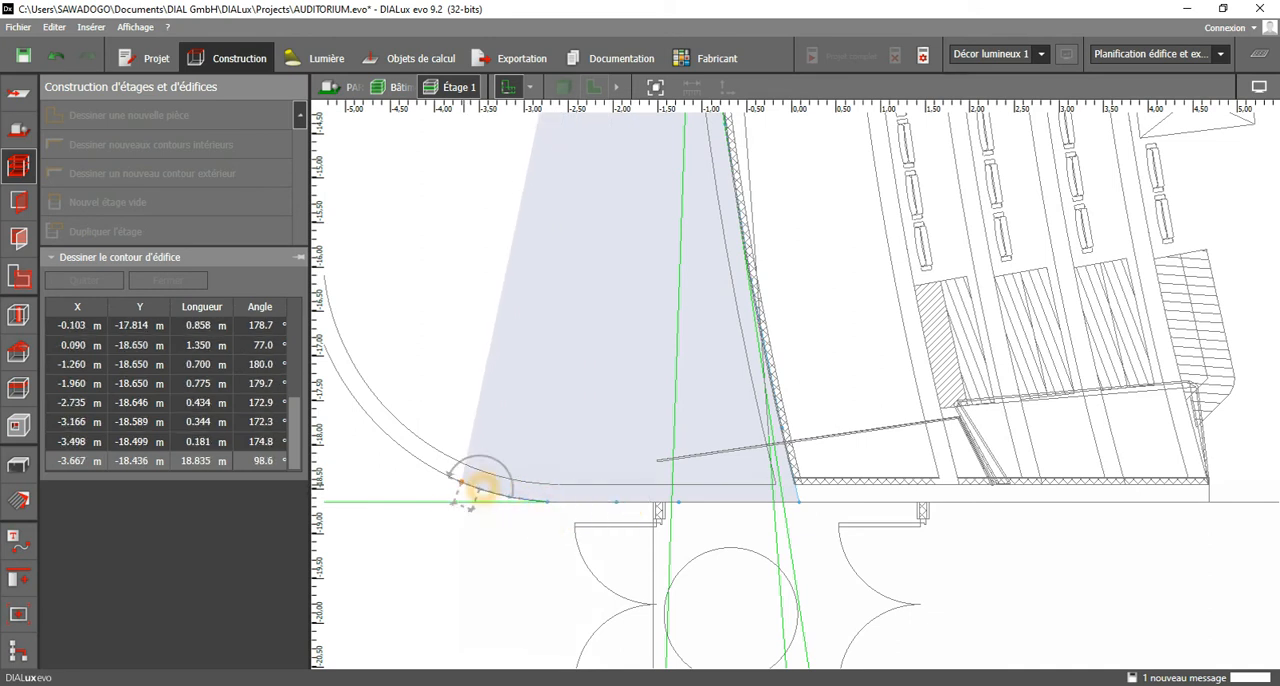
click(464, 481)
click(437, 469)
click(417, 457)
click(398, 442)
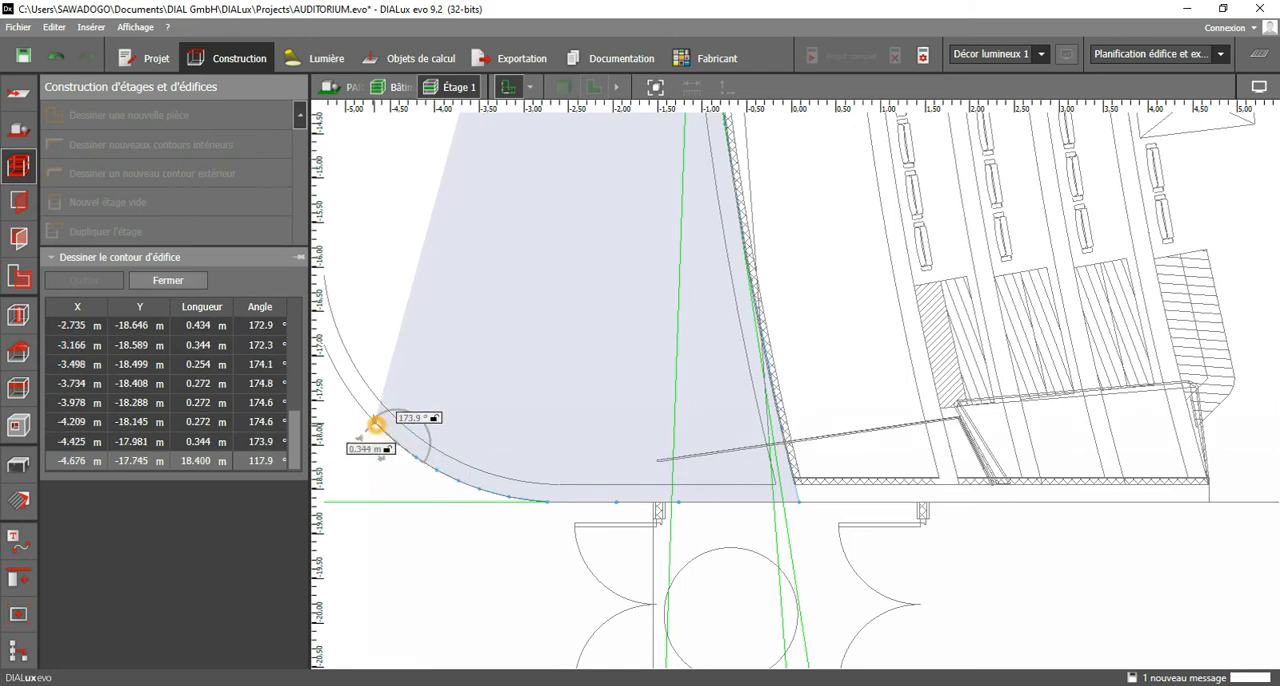
click(373, 420)
click(349, 390)
Complete the contour around the upper part of the rounded corner and along the outer wall to about Y -14.8 m.
middle_drag(357, 390, 612, 532)
click(591, 505)
click(584, 484)
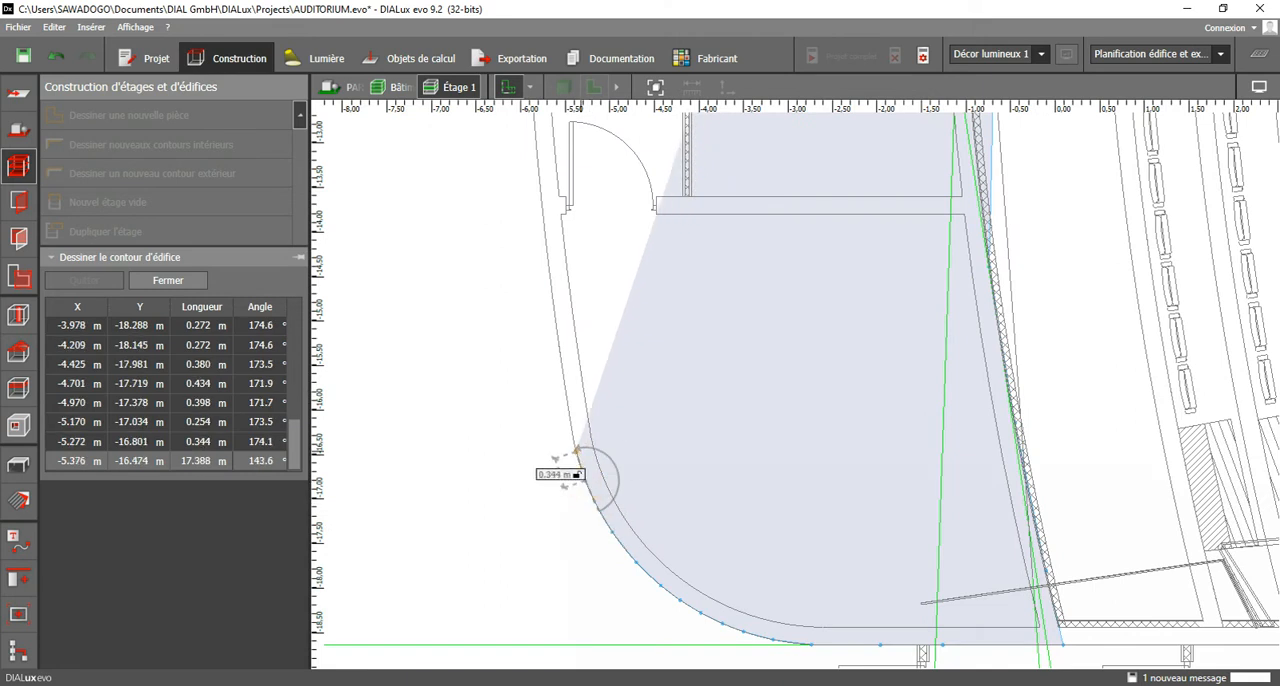
click(574, 444)
click(567, 409)
click(563, 365)
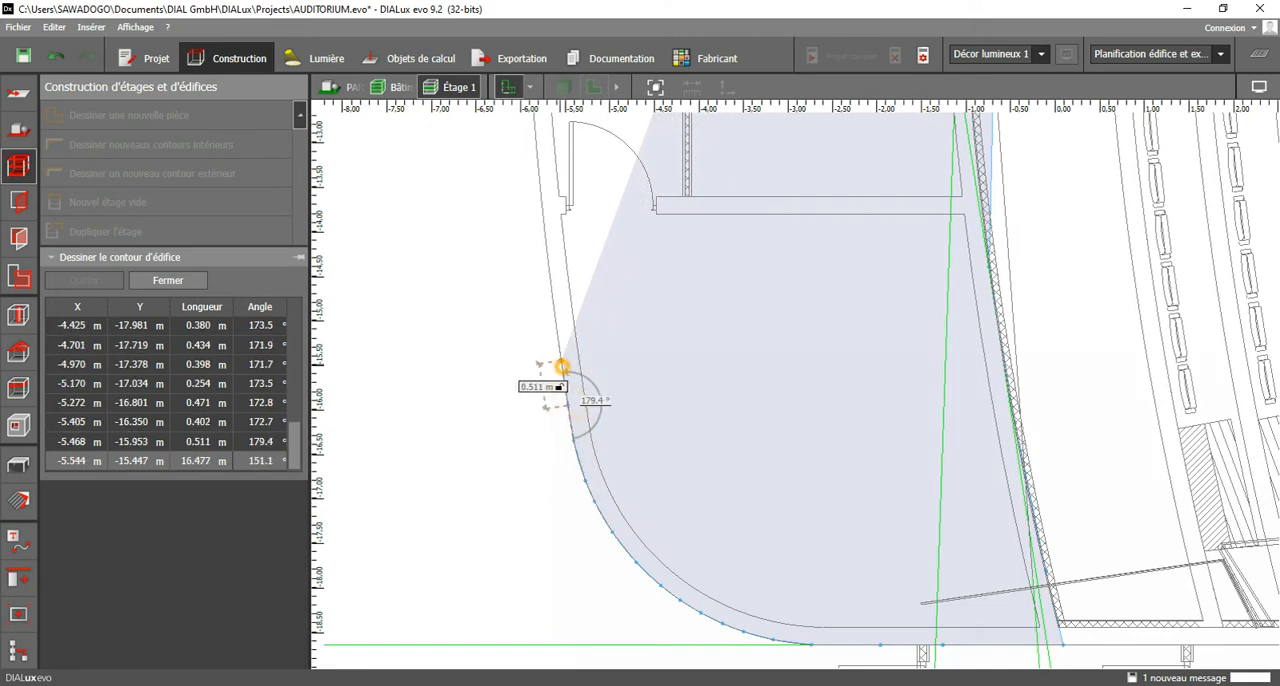
click(555, 302)
Continue the contour up the curved left outer wall, past the lower room door, to about Y -11.6 m at the double entrance doors.
middle_drag(565, 248, 587, 429)
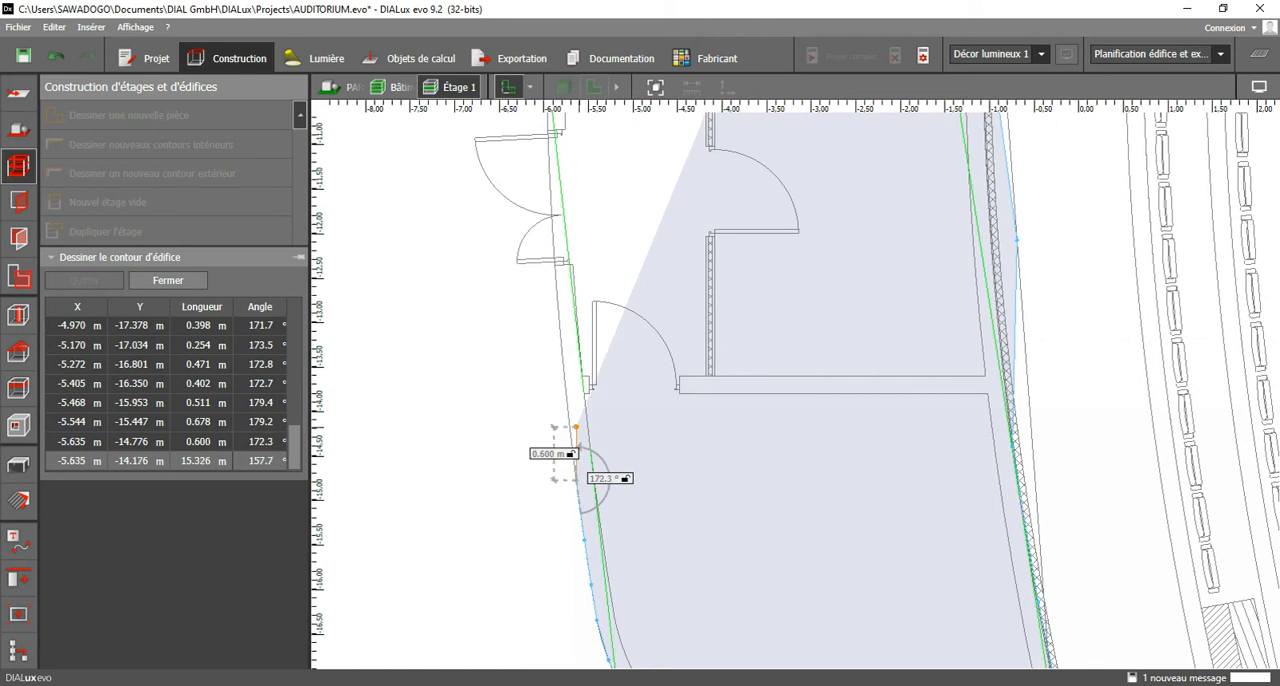
click(569, 422)
click(564, 375)
click(558, 314)
click(555, 271)
click(558, 242)
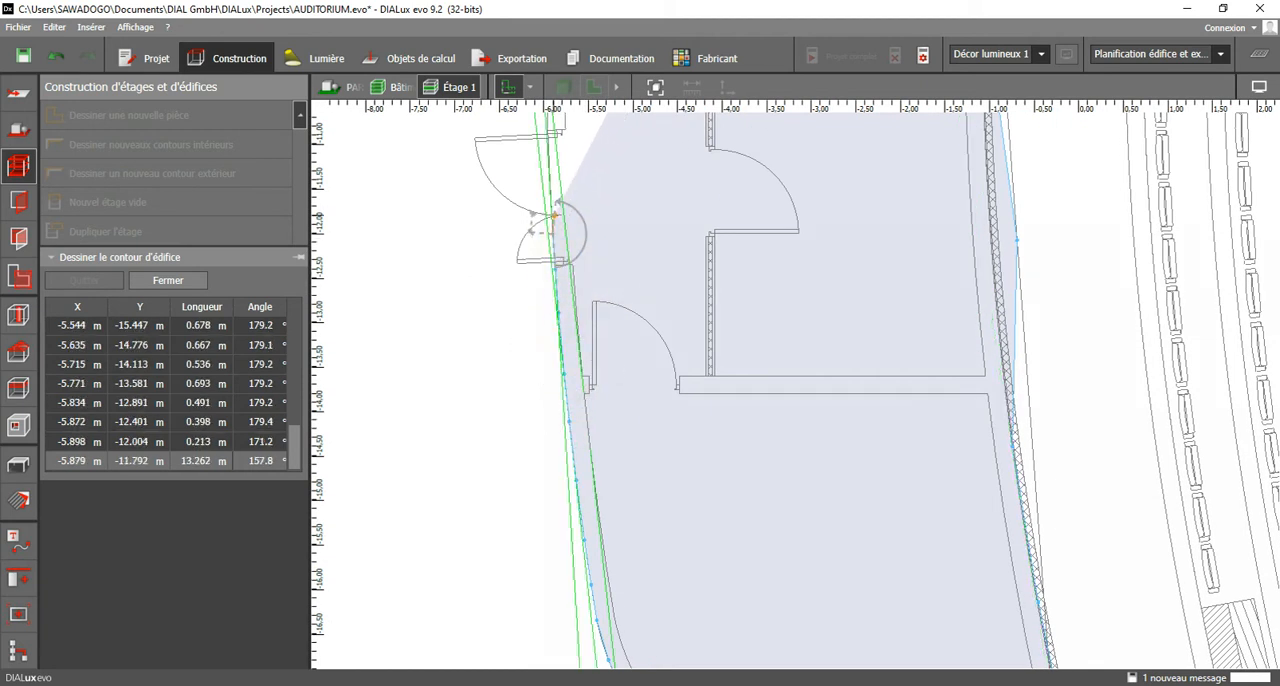
click(551, 206)
Extend the exterior contour up the left outer wall, past the double entrance doors, to about Y -7.4 m.
middle_drag(551, 206, 593, 466)
click(588, 407)
click(582, 342)
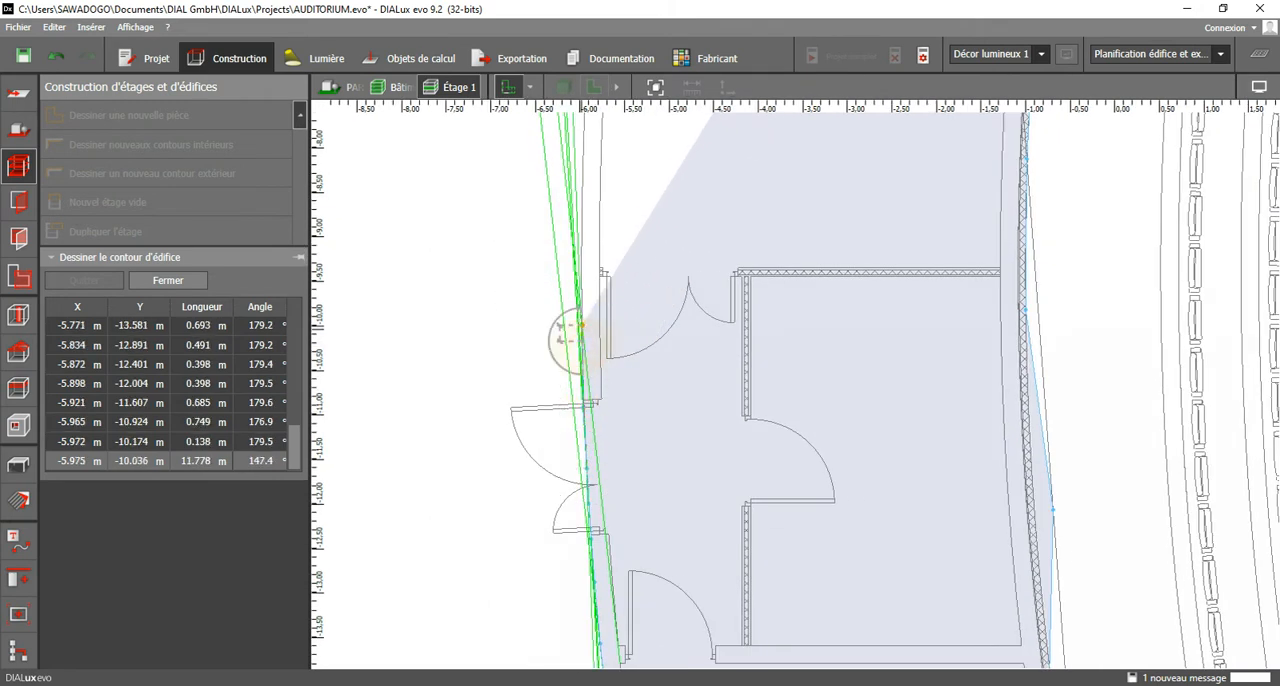
click(577, 283)
middle_drag(586, 252, 596, 424)
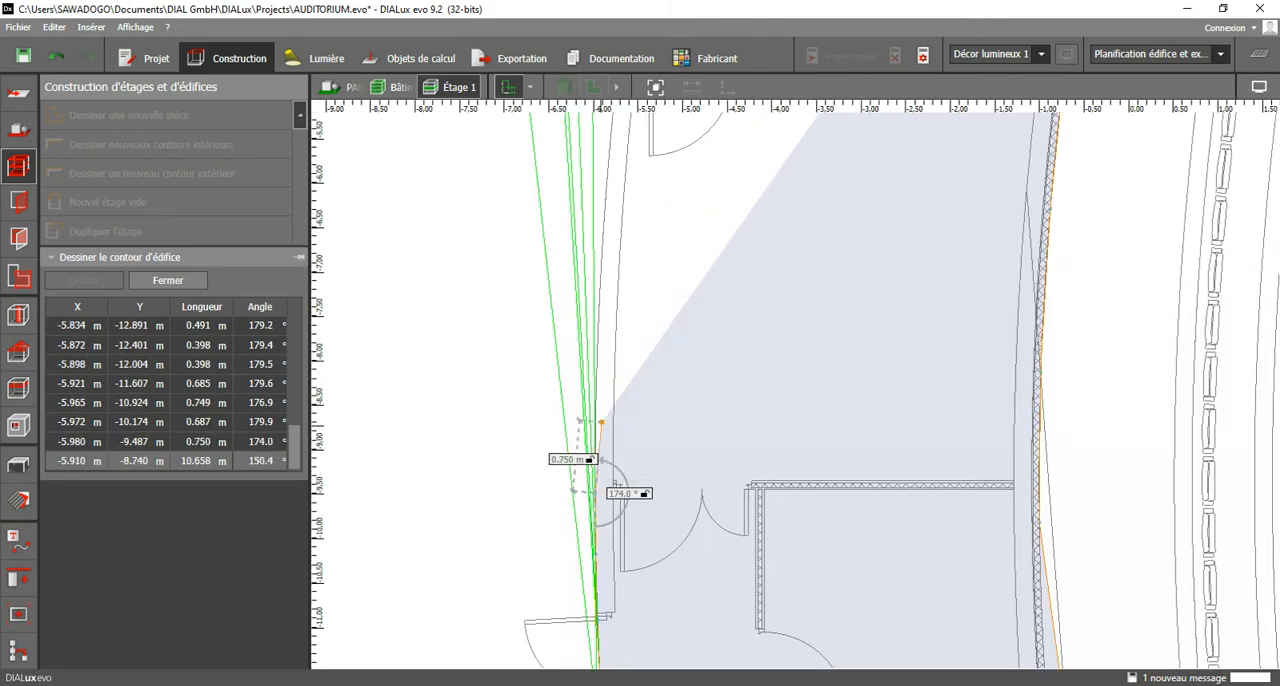
click(599, 394)
click(600, 306)
Continue the contour up the left outer wall to about Y -2.3 m, where the rounded upper-left corner begins.
middle_drag(605, 243, 614, 429)
click(620, 357)
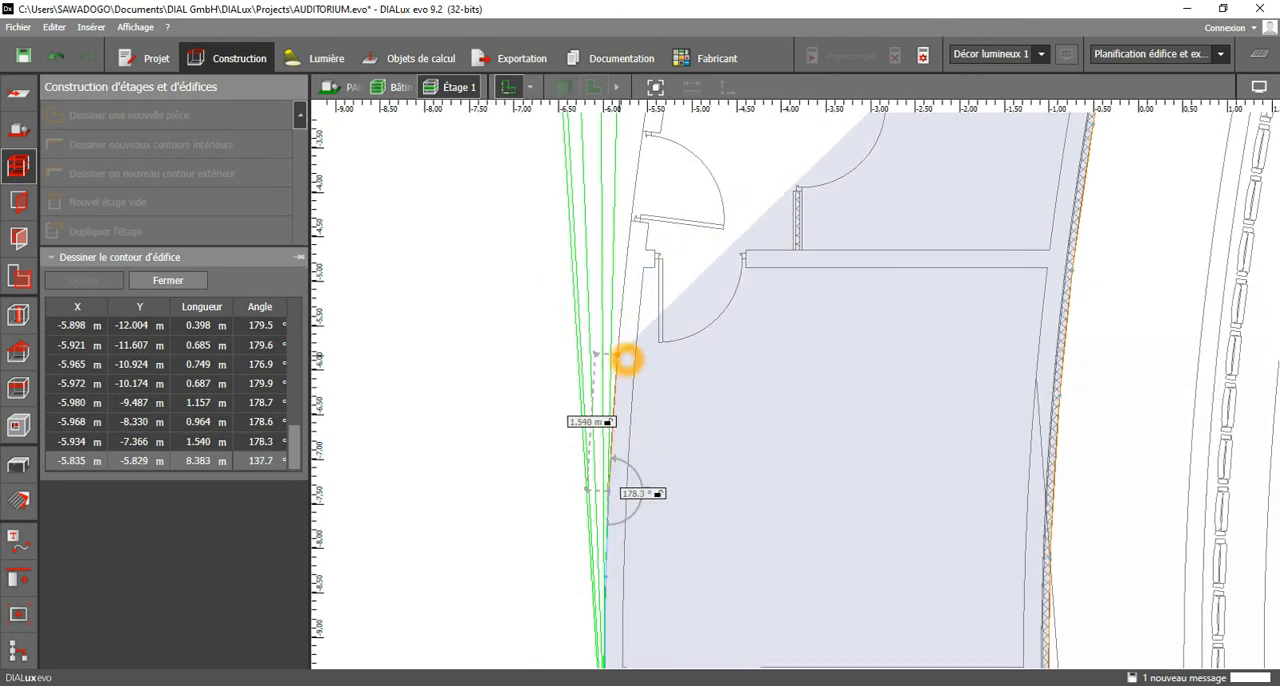
click(619, 271)
click(624, 264)
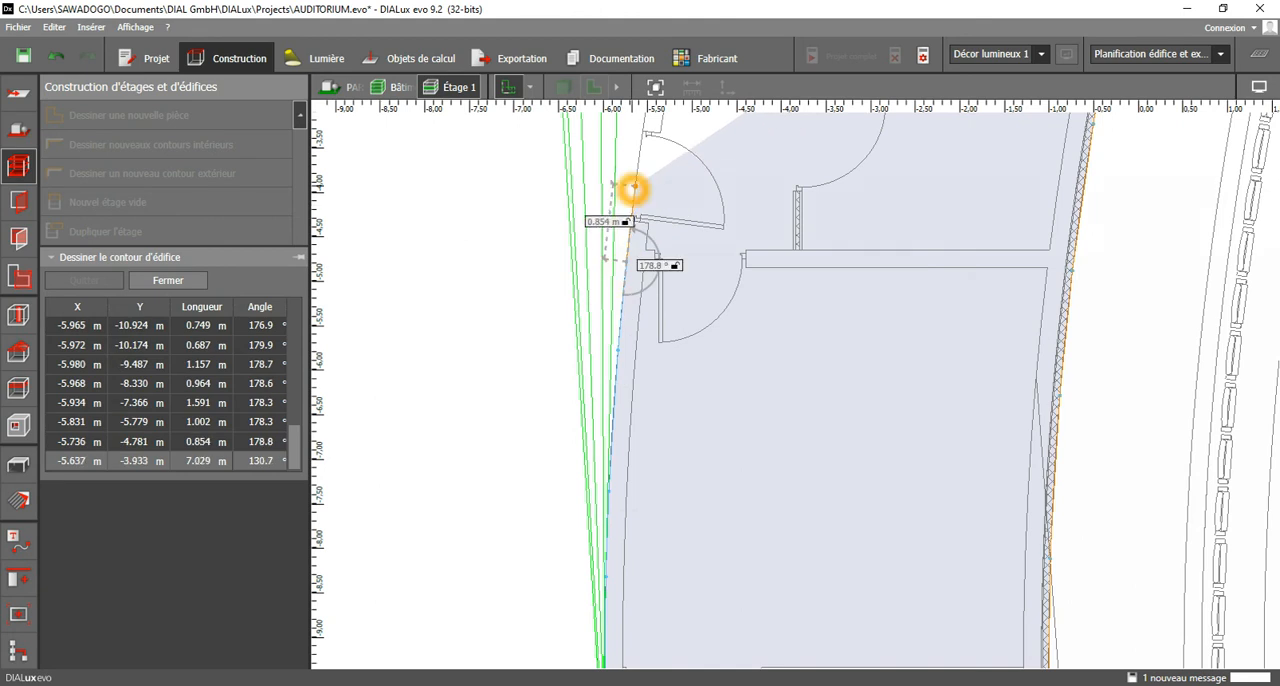
click(634, 186)
middle_drag(649, 203, 616, 477)
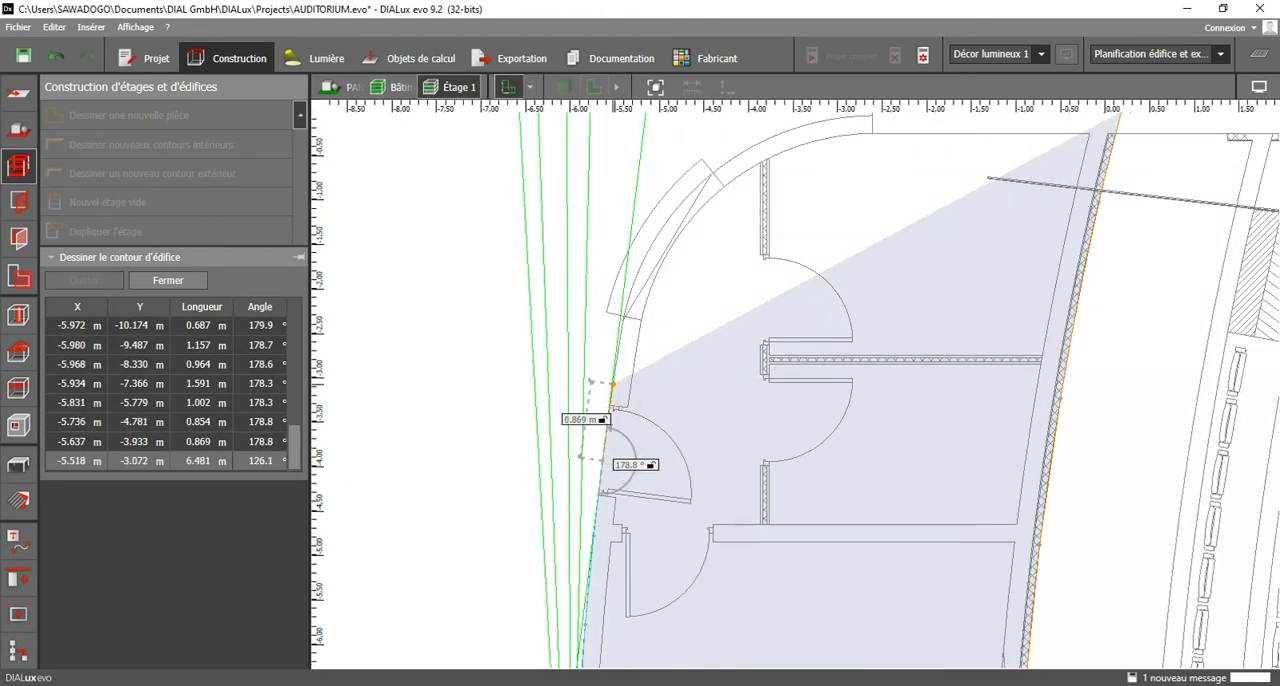
click(614, 376)
click(621, 318)
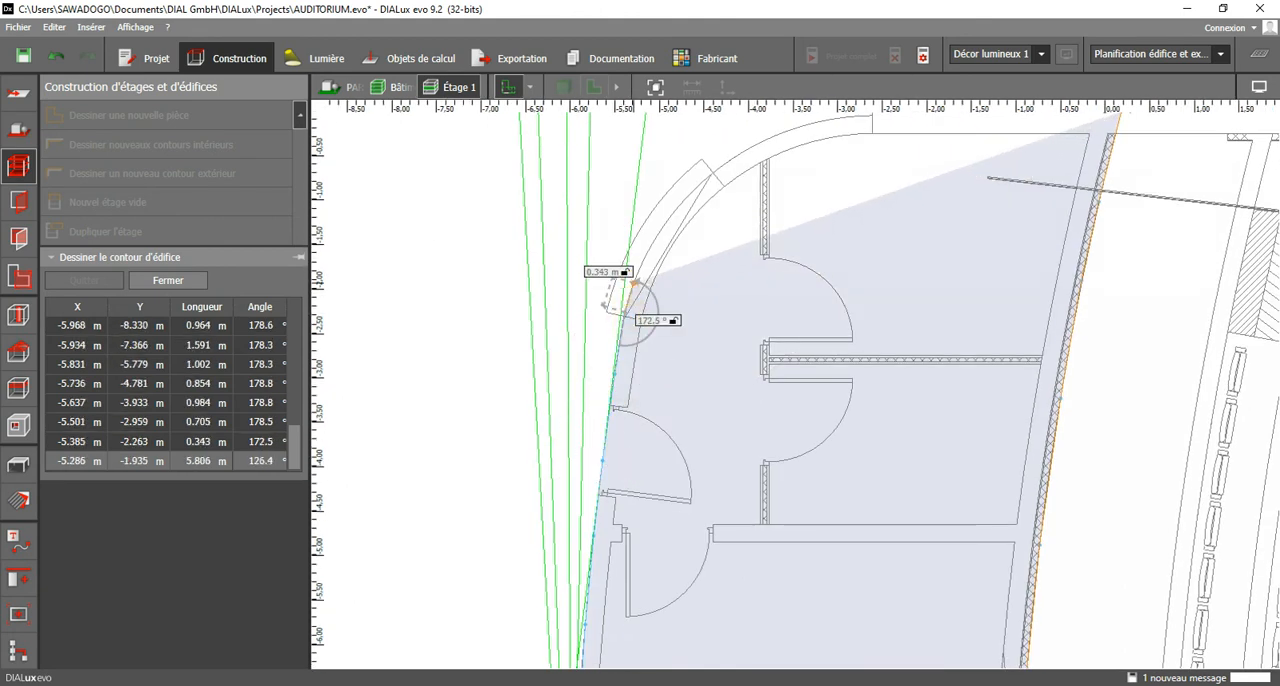
Follow the rounded upper-left corner with short contour segments to the start of the straight upper wall, at about X -2.6 m, Y 0.
click(630, 284)
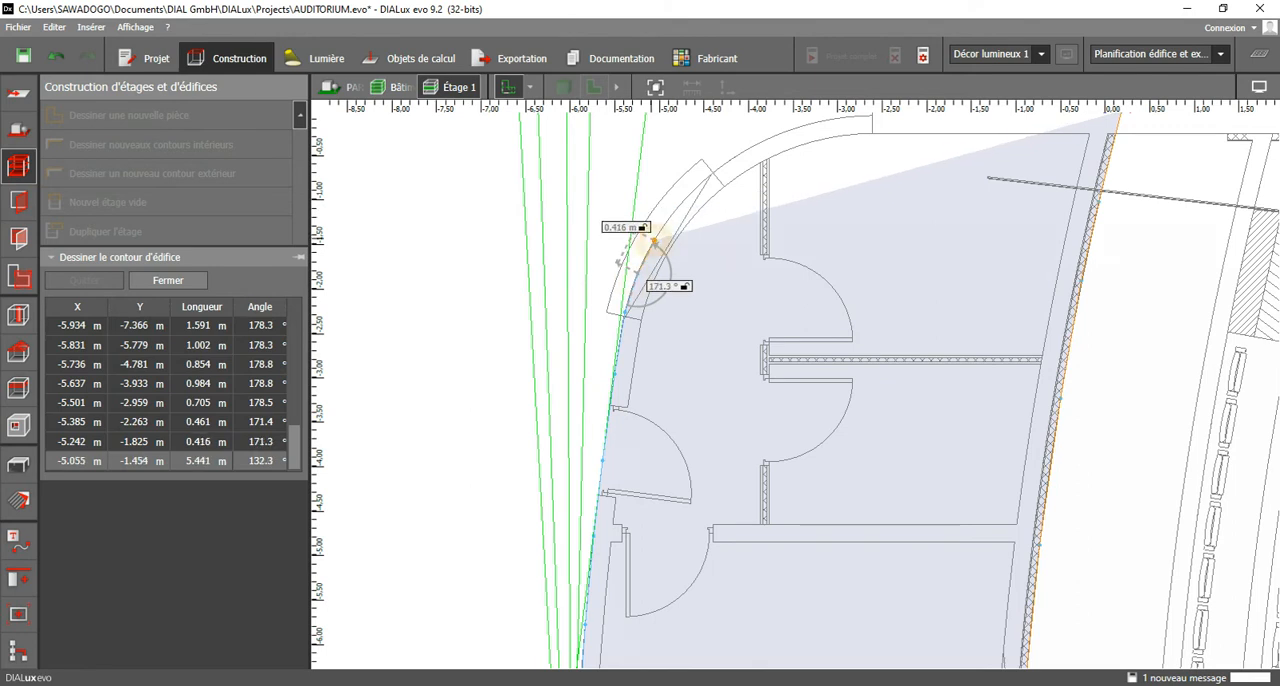
click(650, 244)
click(674, 209)
click(710, 175)
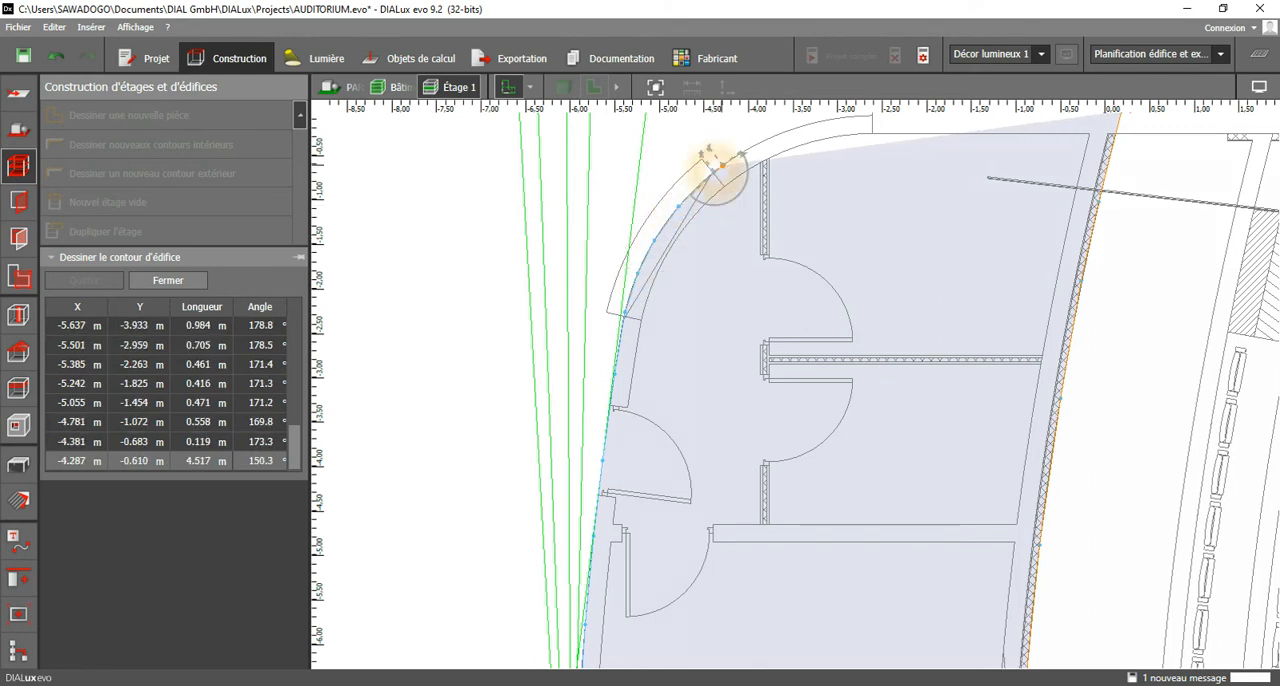
click(756, 144)
click(808, 124)
middle_drag(808, 124, 734, 280)
click(742, 284)
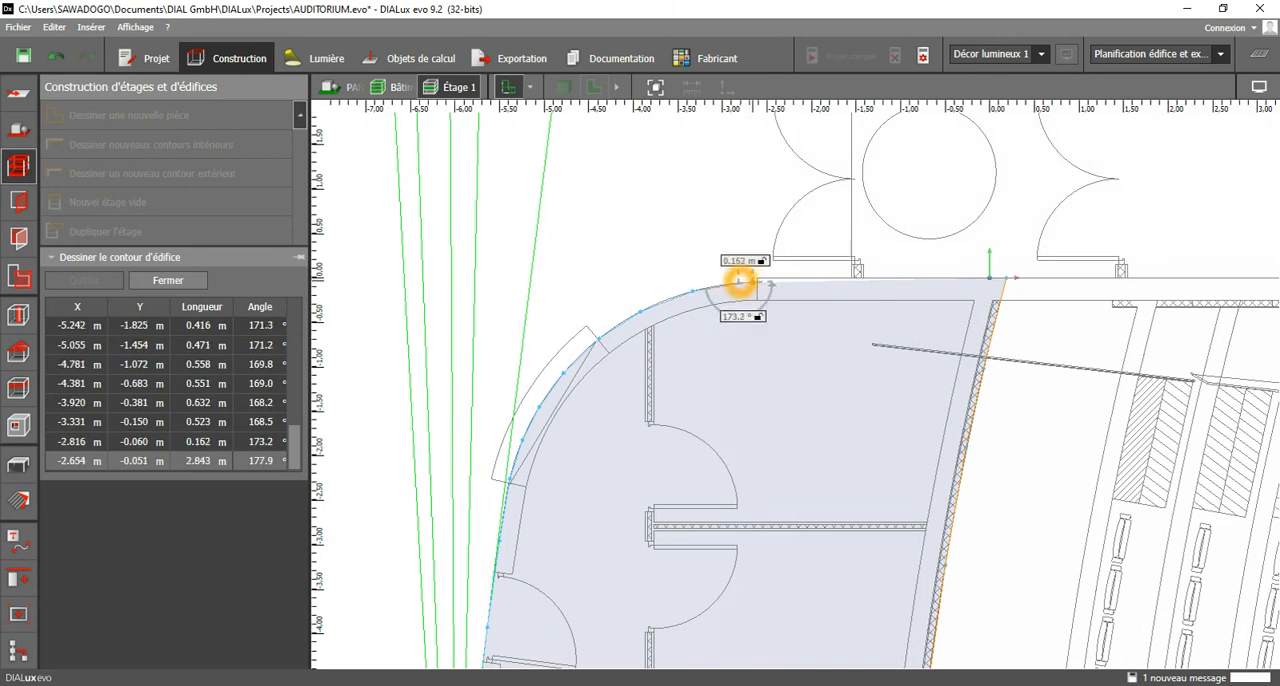
click(758, 277)
Run the contour along the straight upper wall at Y 0 to about X -0.96 m and close the building contour.
click(789, 277)
click(908, 277)
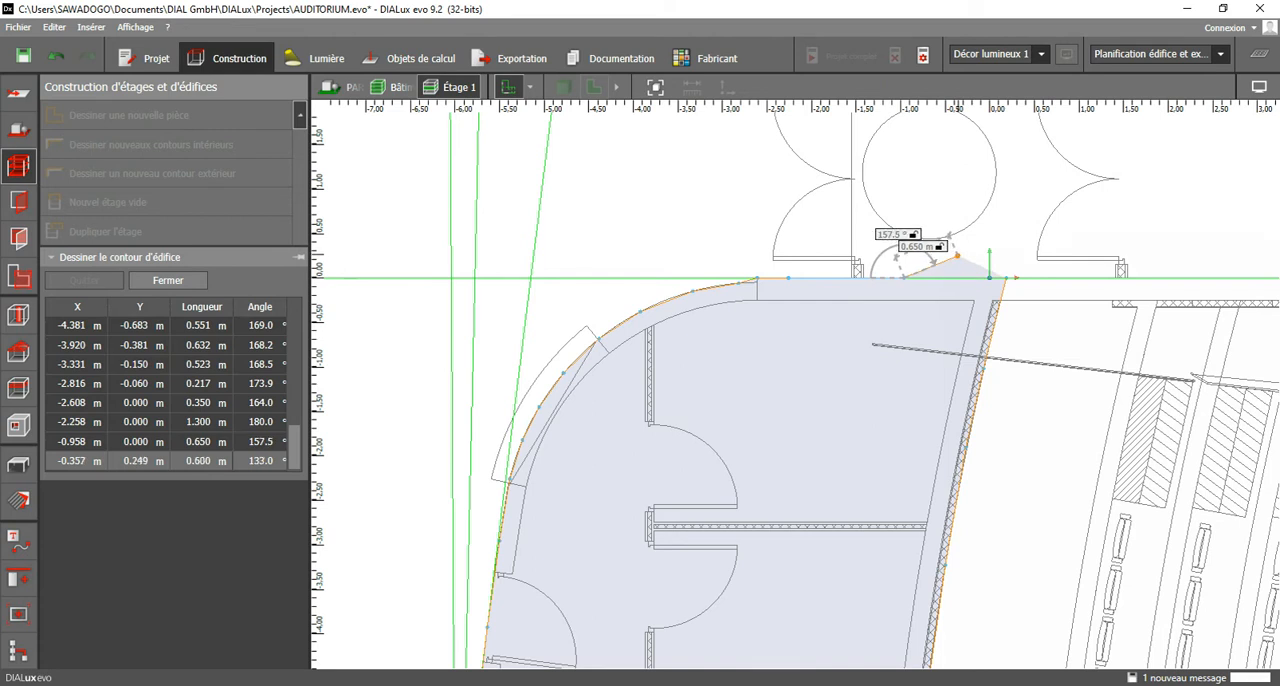
click(990, 257)
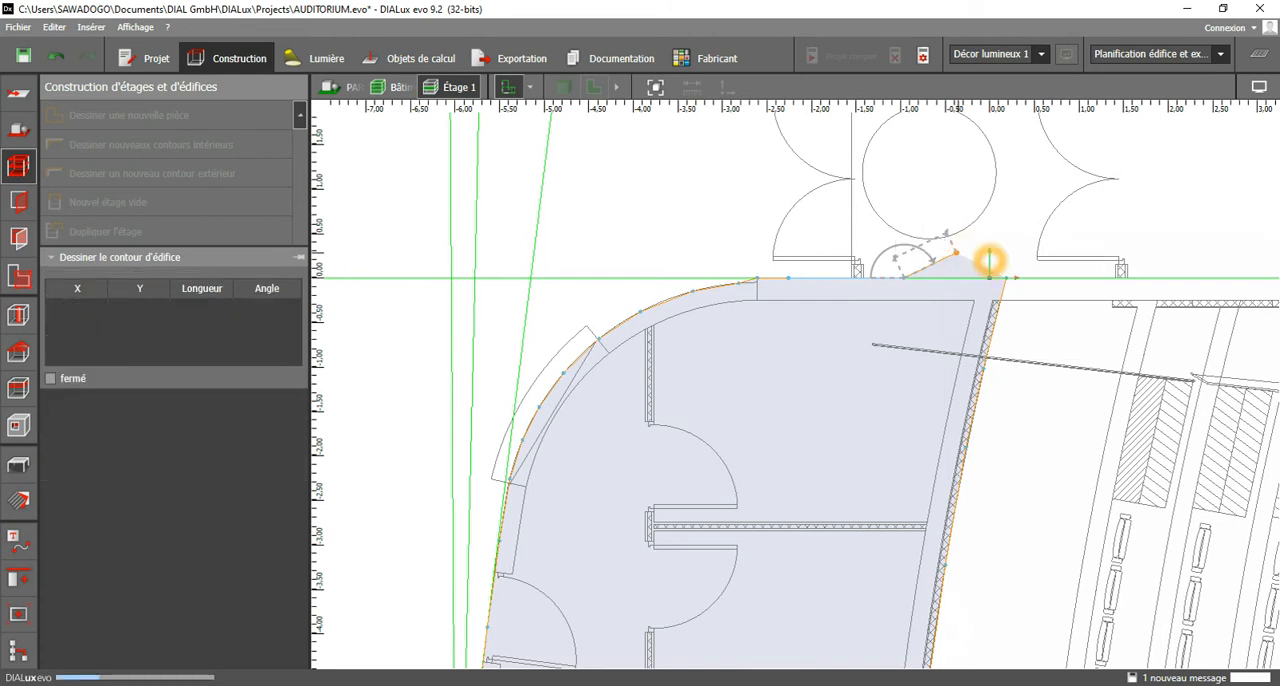
Shift the building contour's upper-right corner point onto the plan's wall corner, at about X 0.185 m, Y 0.
scroll(882, 238, down, 2)
middle_drag(846, 238, 742, 118)
scroll(881, 200, up, 2)
scroll(893, 154, up, 4)
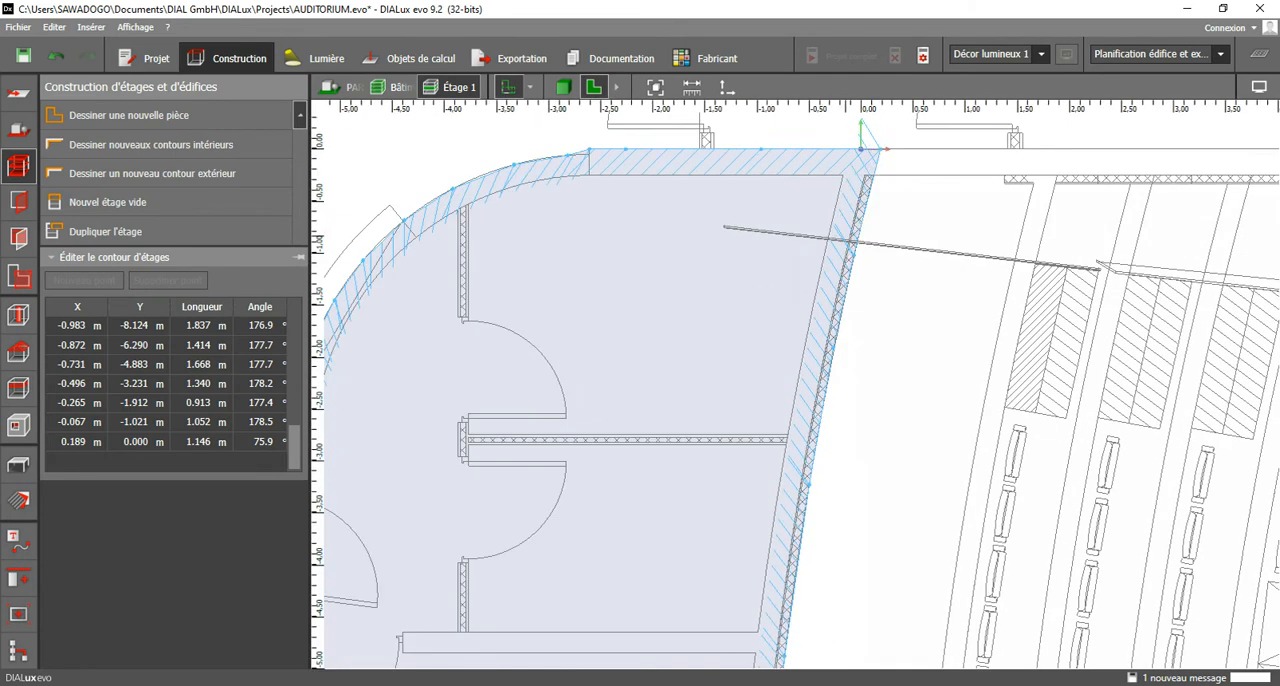
scroll(883, 140, up, 1)
mouse_move(883, 140)
mouse_down()
mouse_move(860, 141)
mouse_move(880, 141)
mouse_up()
Move the bulging contour point halfway down the right wall back onto the wall, at about X -0.895 m, Y -12.1 m.
scroll(797, 265, down, 2)
middle_drag(785, 635, 801, 100)
middle_drag(818, 352, 811, 173)
middle_drag(811, 380, 811, 181)
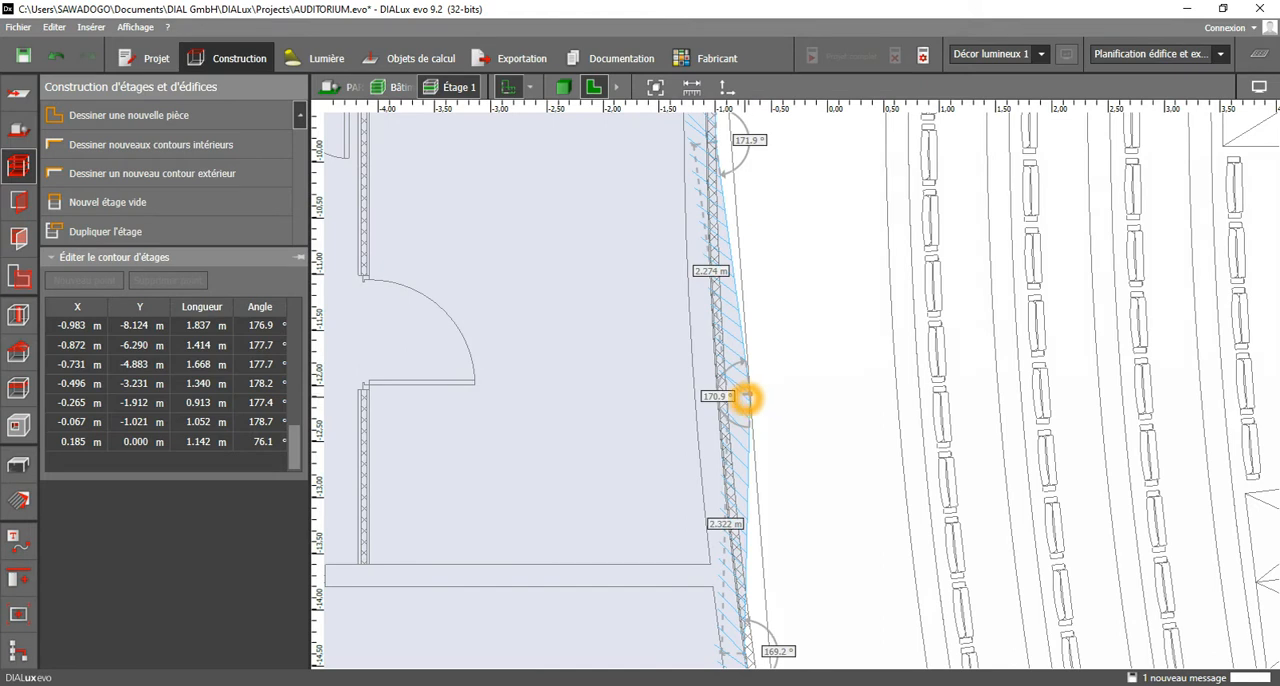
click(748, 399)
click(749, 428)
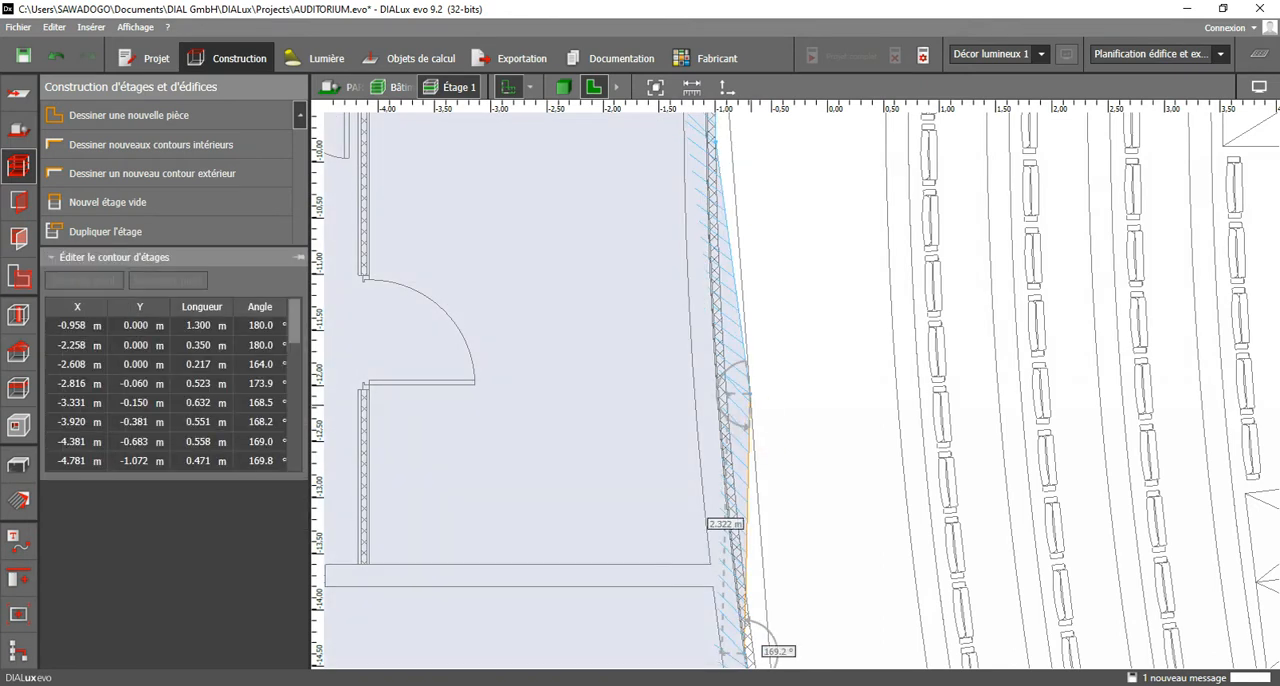
drag(750, 397, 728, 398)
Move the contour's lower-right corner point along the lower wall line to about X 0.185 m, Y -18.65 m.
scroll(740, 480, down, 1)
middle_drag(762, 610, 727, 345)
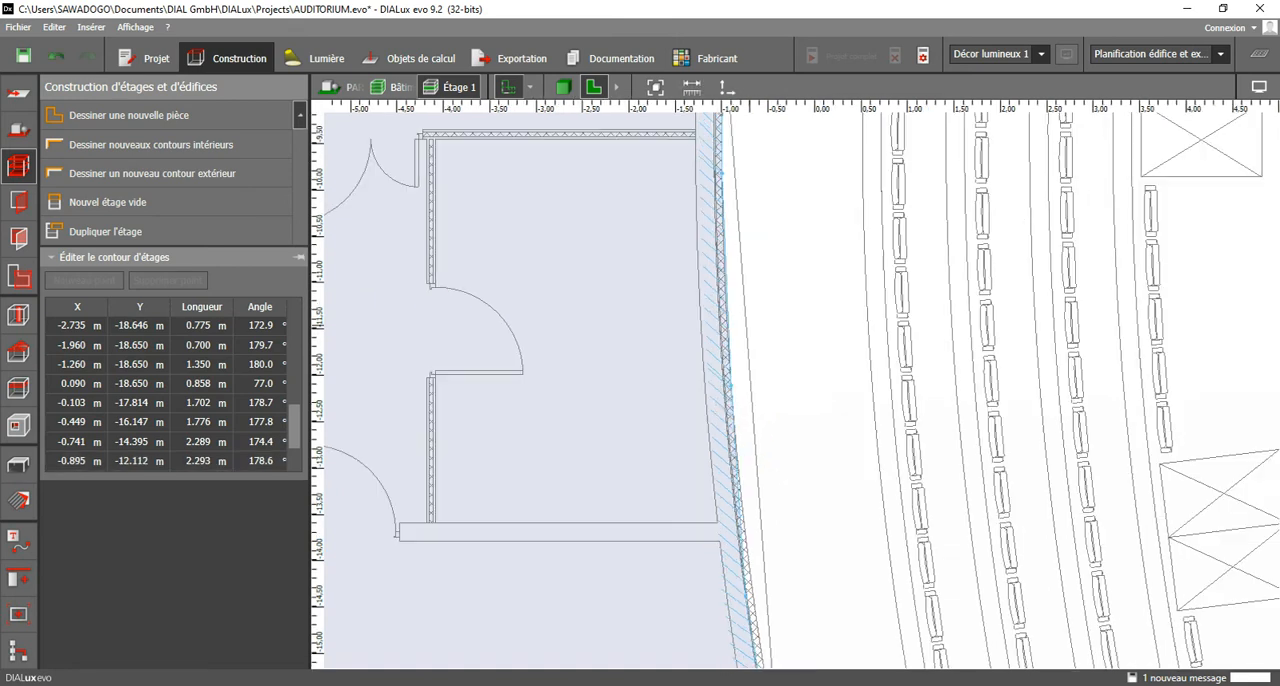
middle_drag(796, 657, 750, 362)
scroll(750, 428, up, 1)
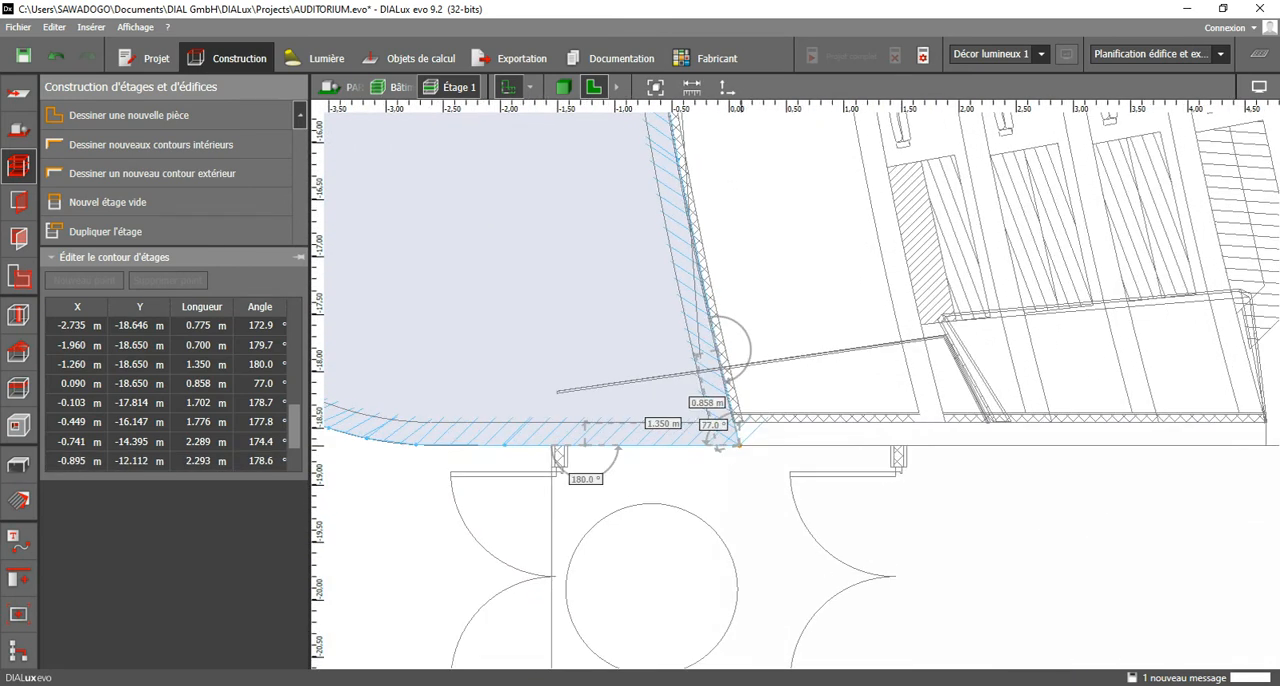
drag(737, 441, 748, 444)
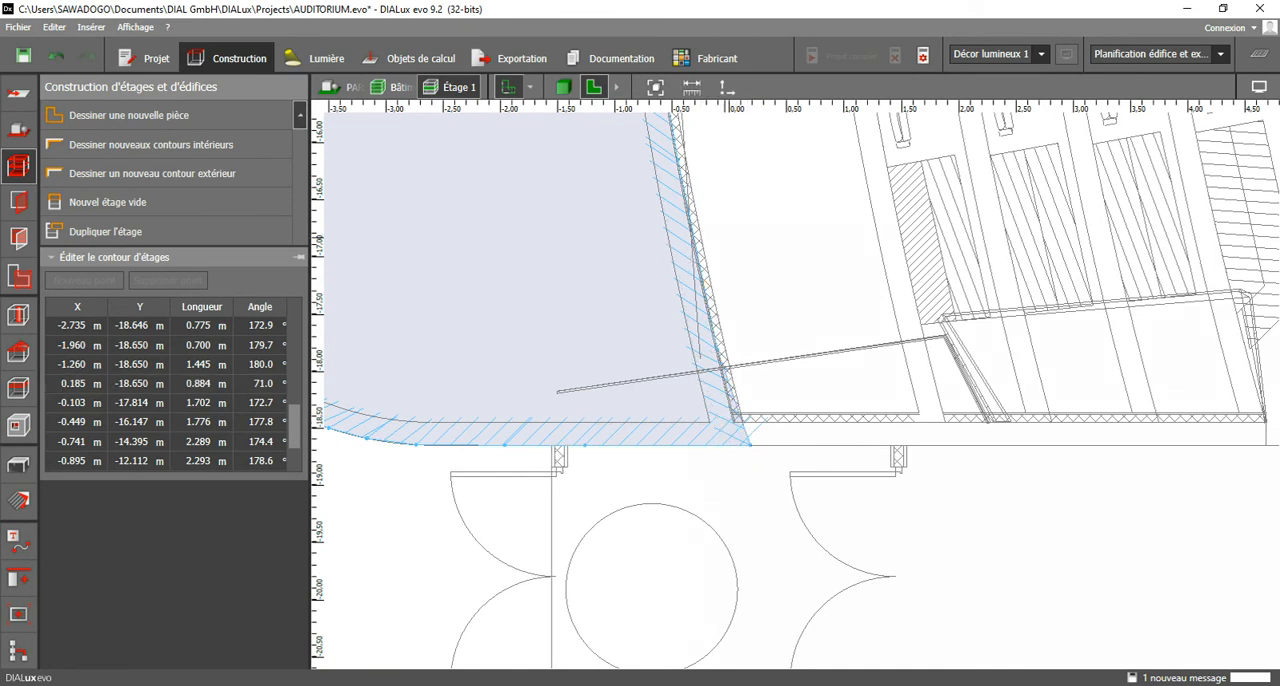
Shift the right wall's three lower contour points onto the wall face, at about X -0.04 m, -0.32 m and -0.68 m.
middle_drag(706, 238, 711, 363)
mouse_move(696, 351)
mouse_down()
mouse_move(683, 351)
mouse_move(703, 352)
mouse_up()
middle_drag(734, 277, 745, 432)
drag(666, 272, 669, 271)
click(677, 271)
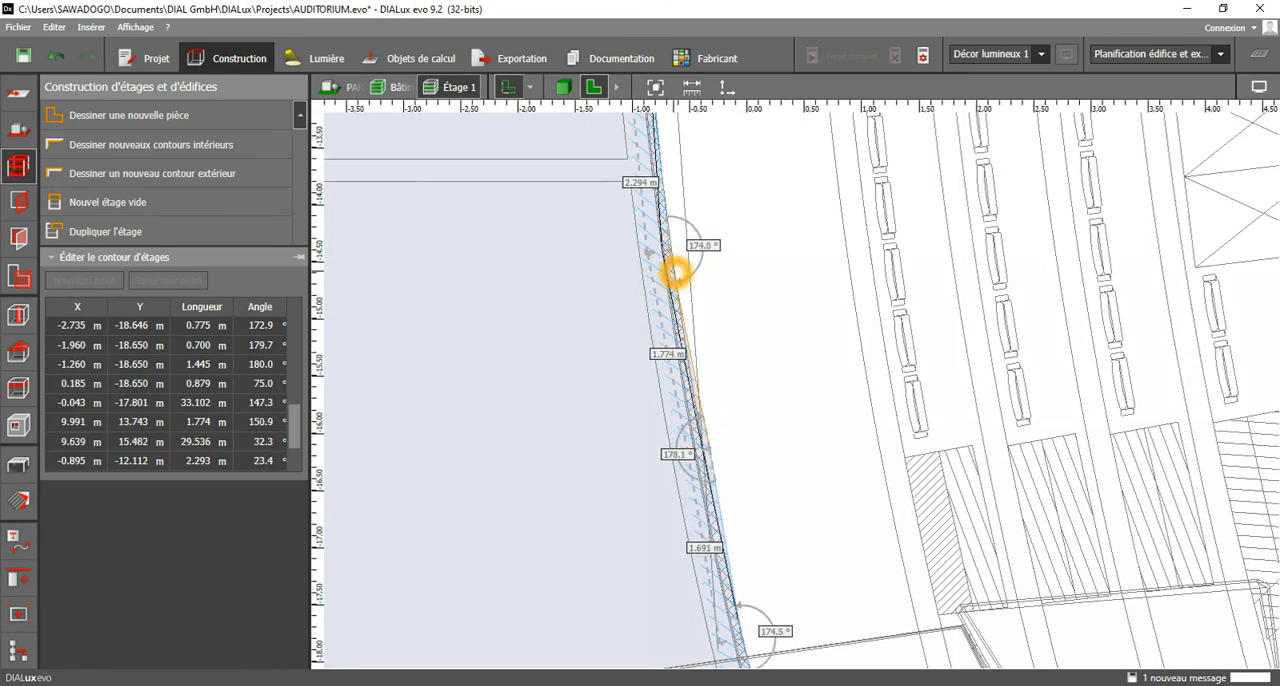
Examine the fit of the building contour against the floor plan along its outer walls.
scroll(770, 327, down, 3)
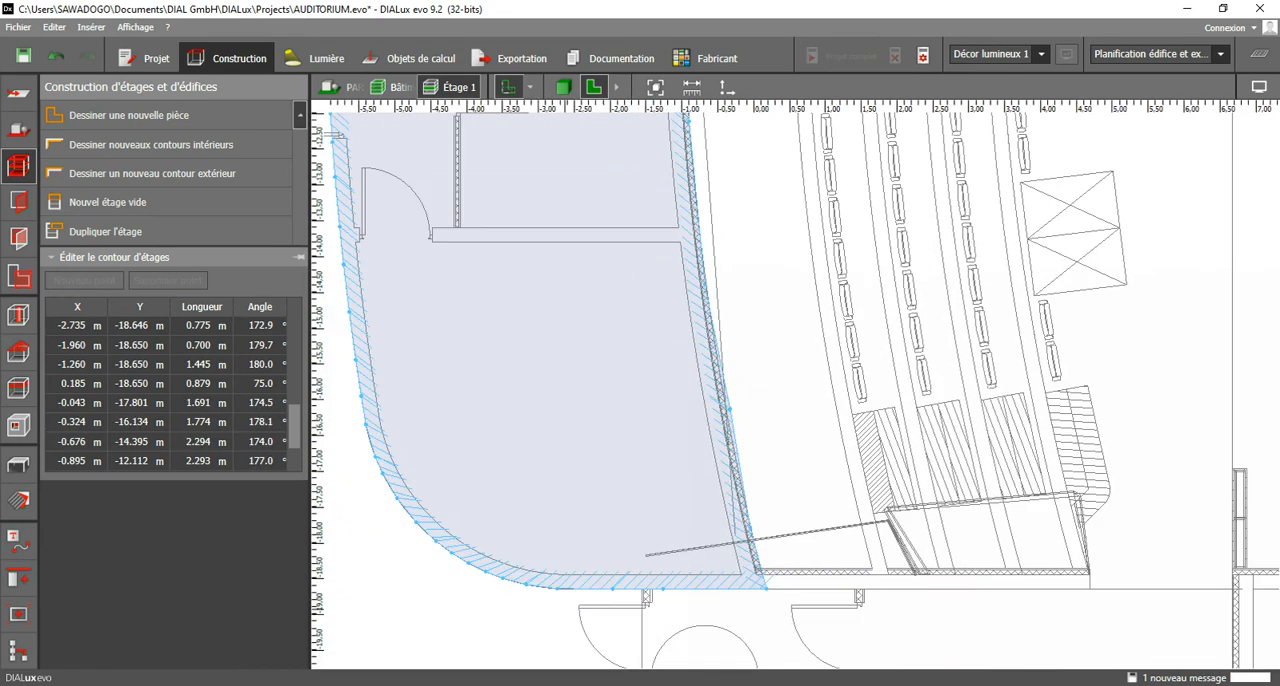
scroll(440, 588, up, 1)
middle_drag(520, 290, 734, 538)
middle_drag(640, 240, 737, 649)
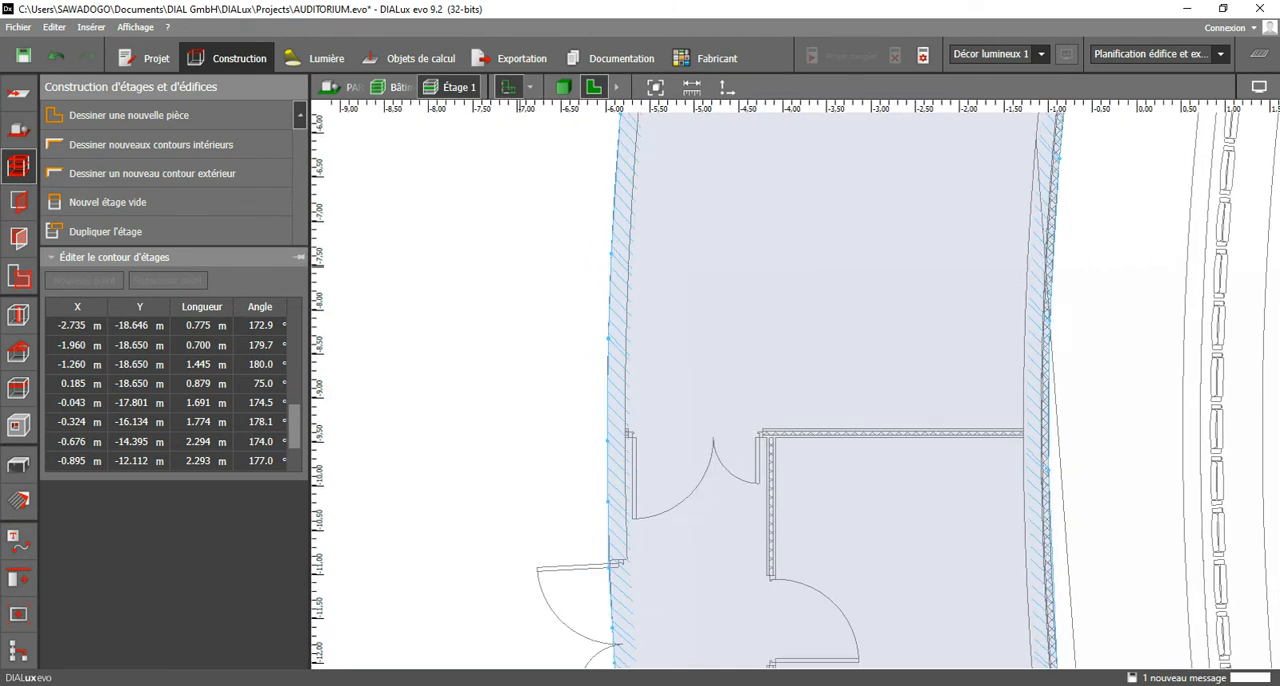
middle_drag(730, 230, 733, 619)
middle_drag(760, 290, 673, 546)
scroll(536, 240, down, 5)
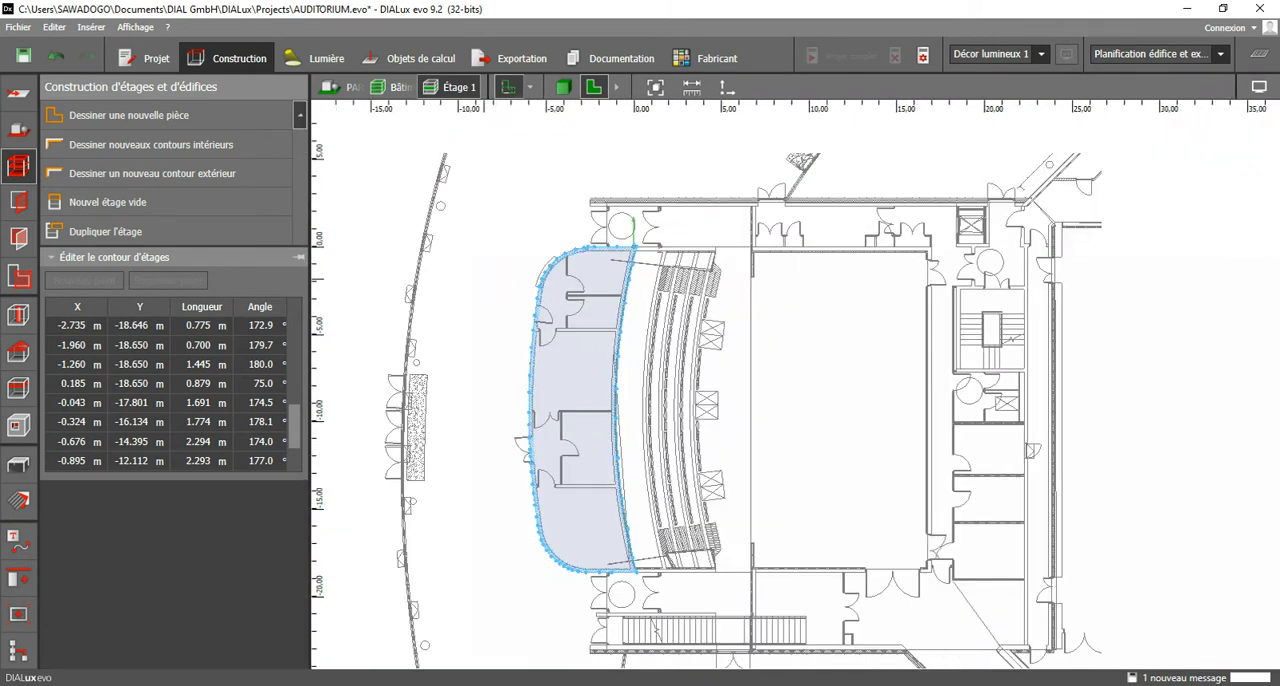
Start an interior contour at the upper-right inner corner, X -0.170 m, Y -0.250 m, and trace the right wall down to about Y -2.8 m.
click(197, 146)
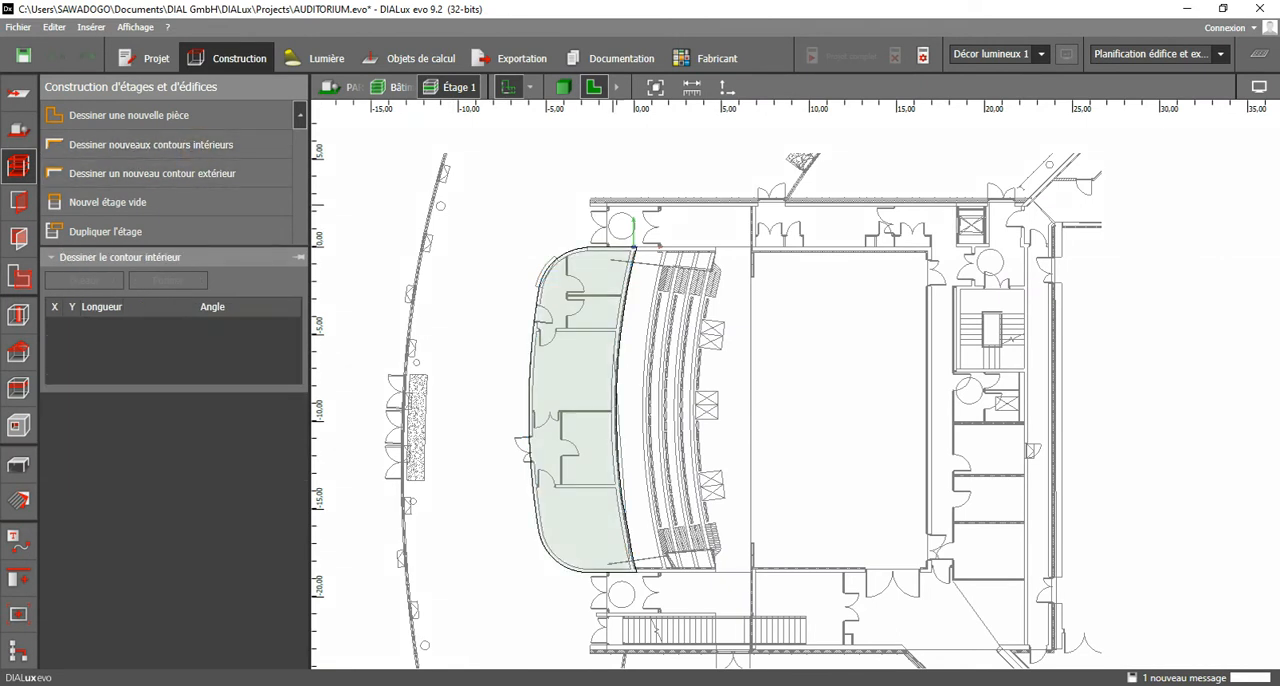
scroll(635, 249, up, 4)
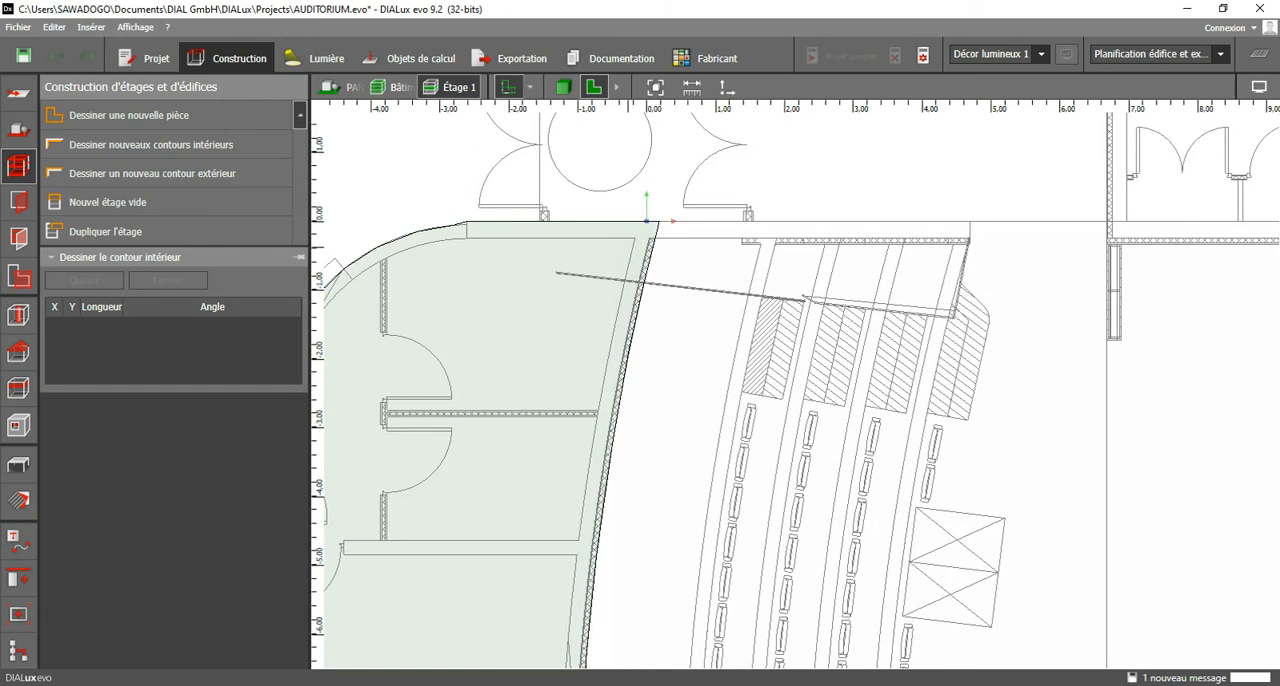
click(635, 240)
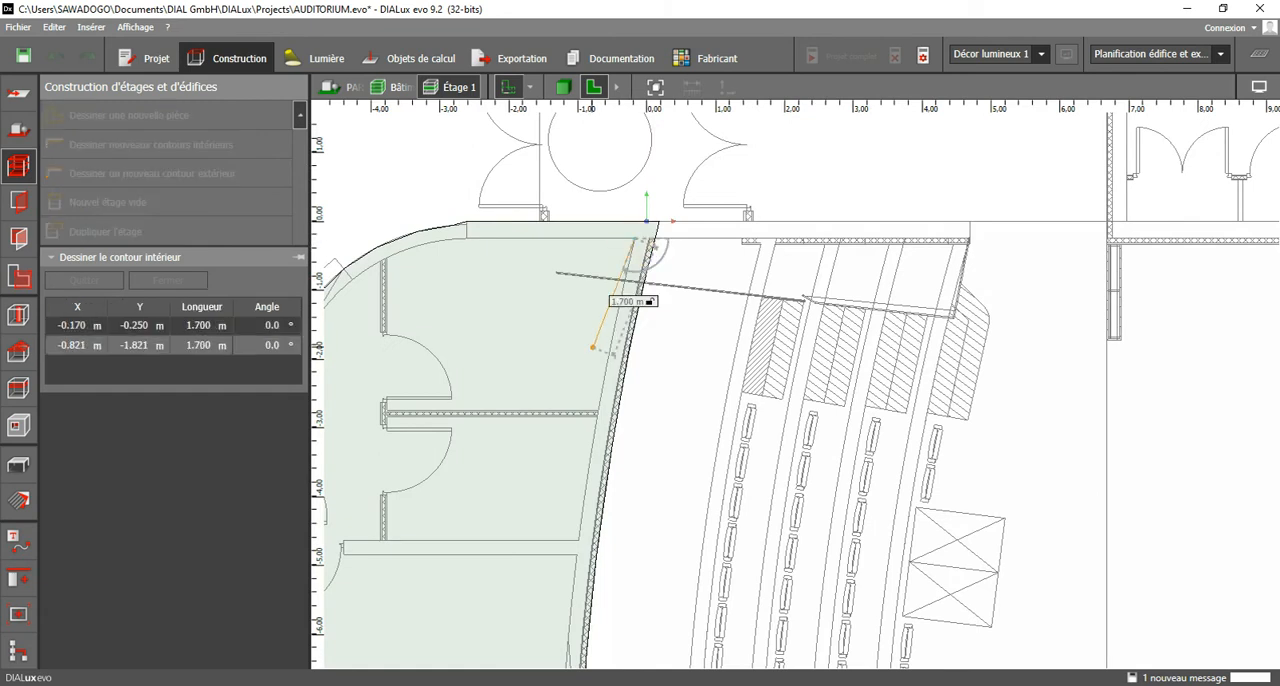
scroll(640, 277, up, 2)
click(611, 357)
click(577, 481)
Extend the interior contour along the horizontal partition to the room's lower-left corner, at about X -3.77 m, Y -2.75 m.
middle_drag(492, 471, 706, 438)
scroll(468, 452, up, 2)
click(475, 445)
scroll(473, 447, up, 2)
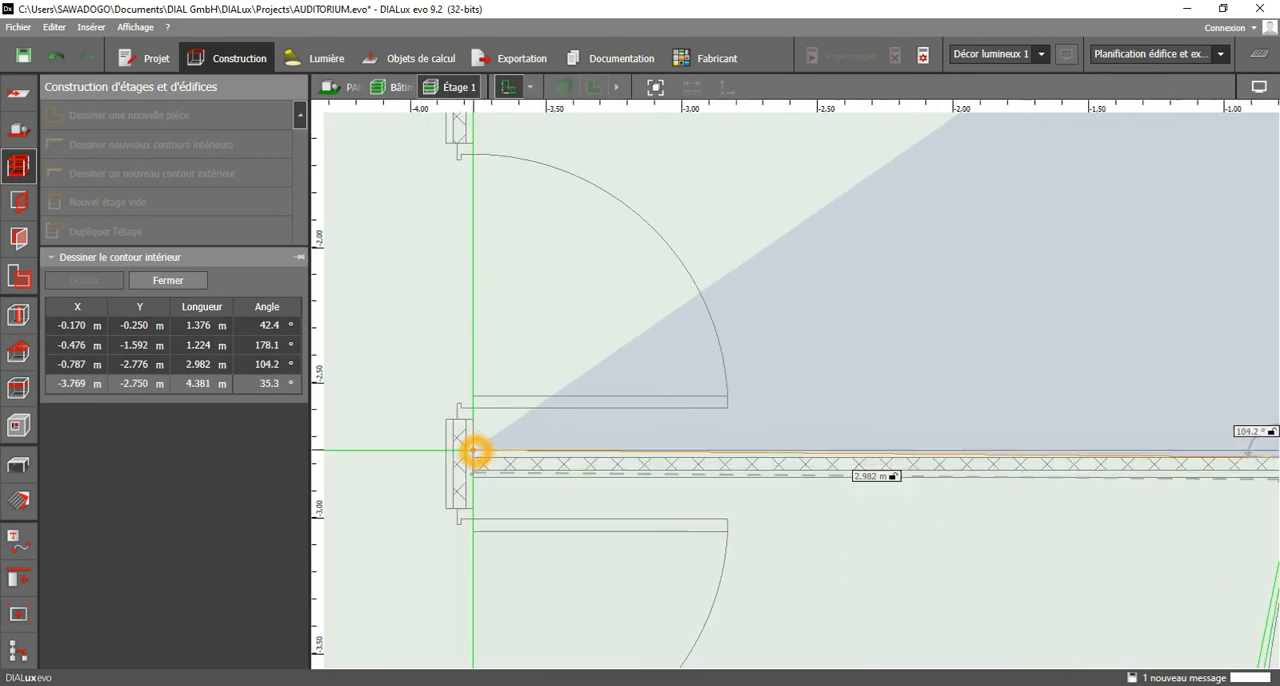
click(475, 450)
Trace the room's left partition up to the inner face of the curved outer wall, at about X -3.77 m, Y -0.53 m.
middle_drag(534, 181, 498, 549)
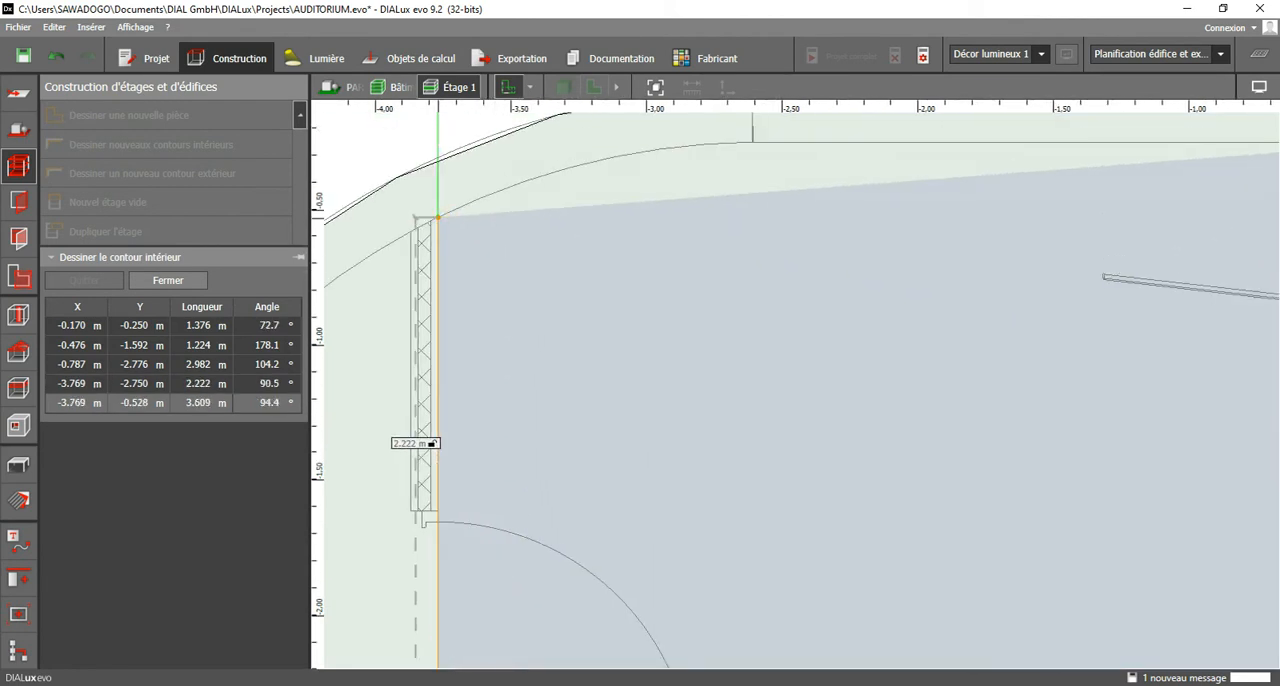
click(434, 218)
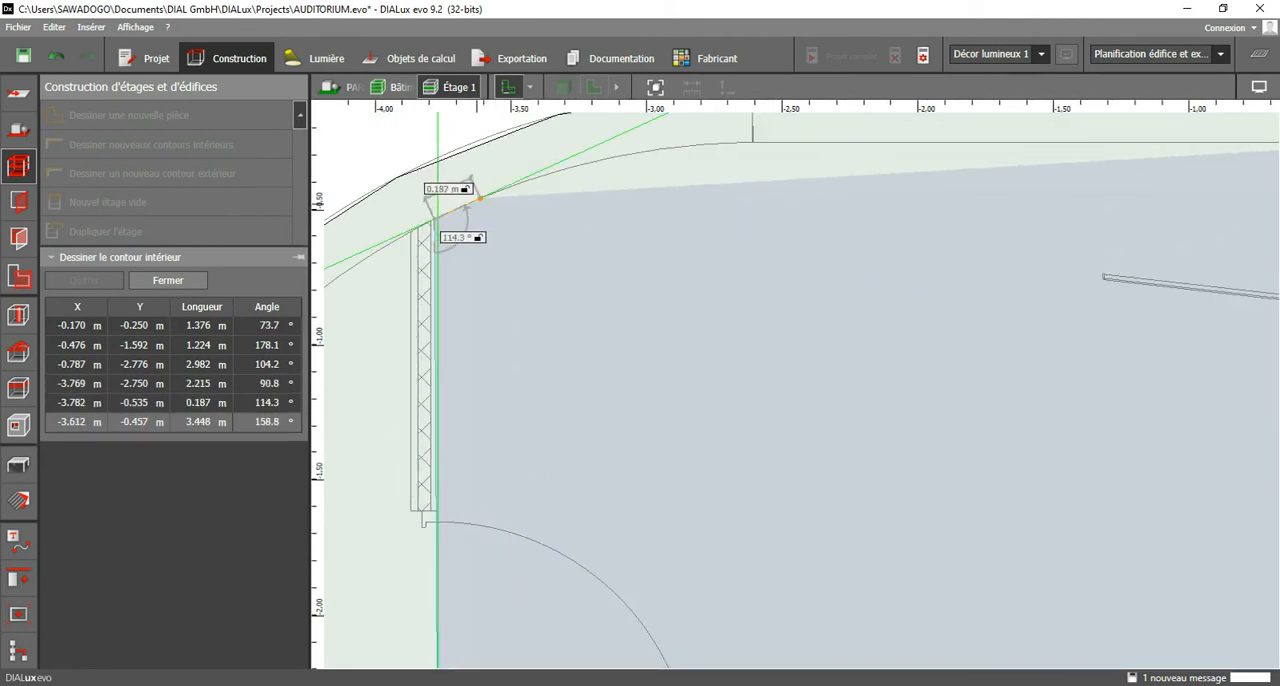
right_click(461, 221)
scroll(441, 224, up, 2)
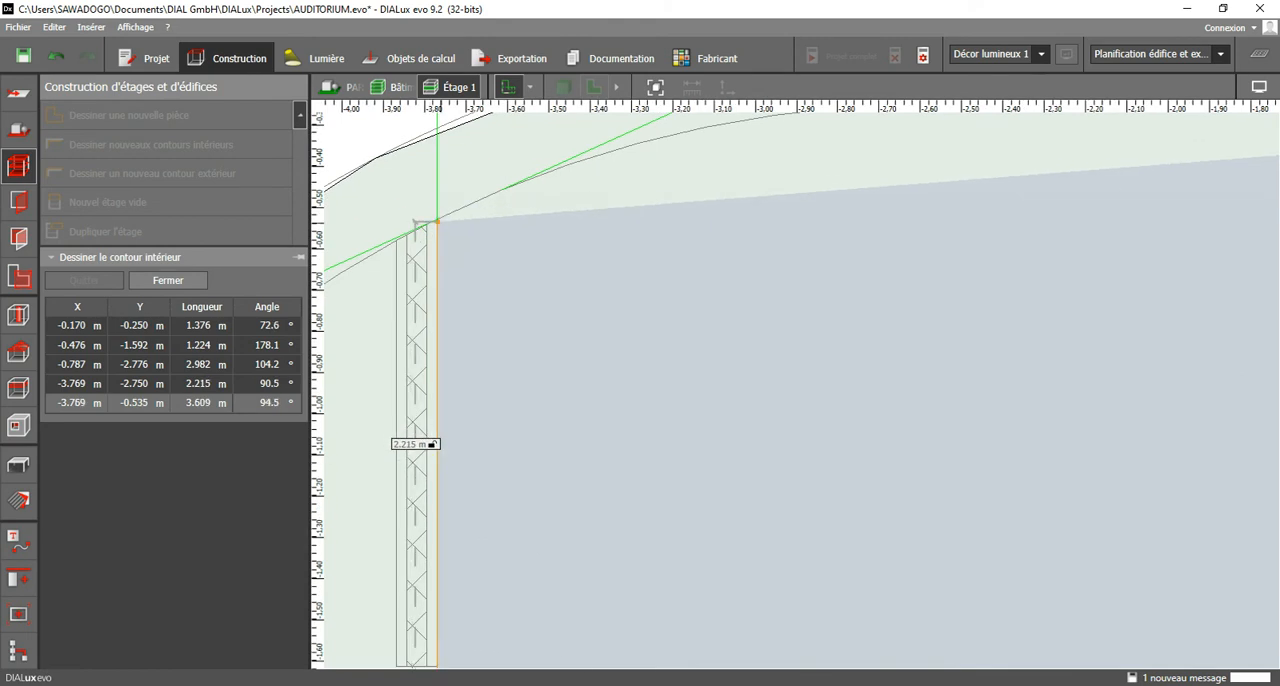
click(441, 222)
Follow the inner face of the curved outer wall with short segments to about X -2.48 m, Y -0.25 m.
click(519, 190)
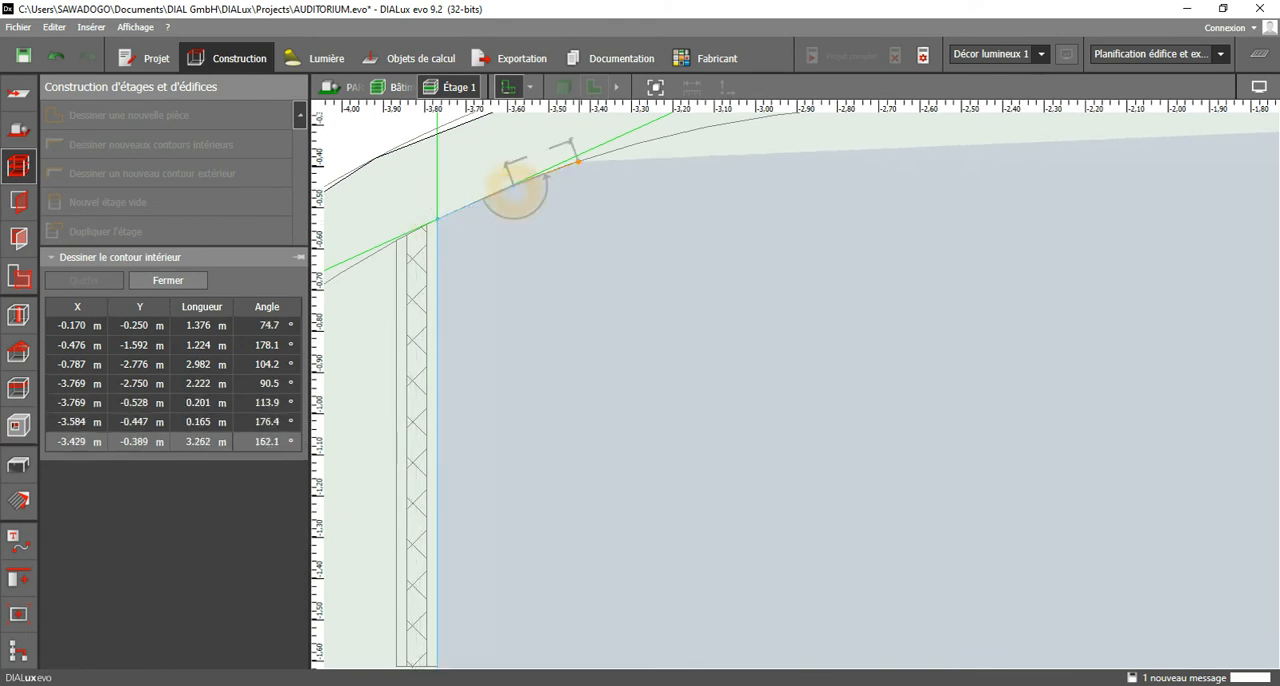
middle_drag(519, 190, 421, 345)
click(531, 304)
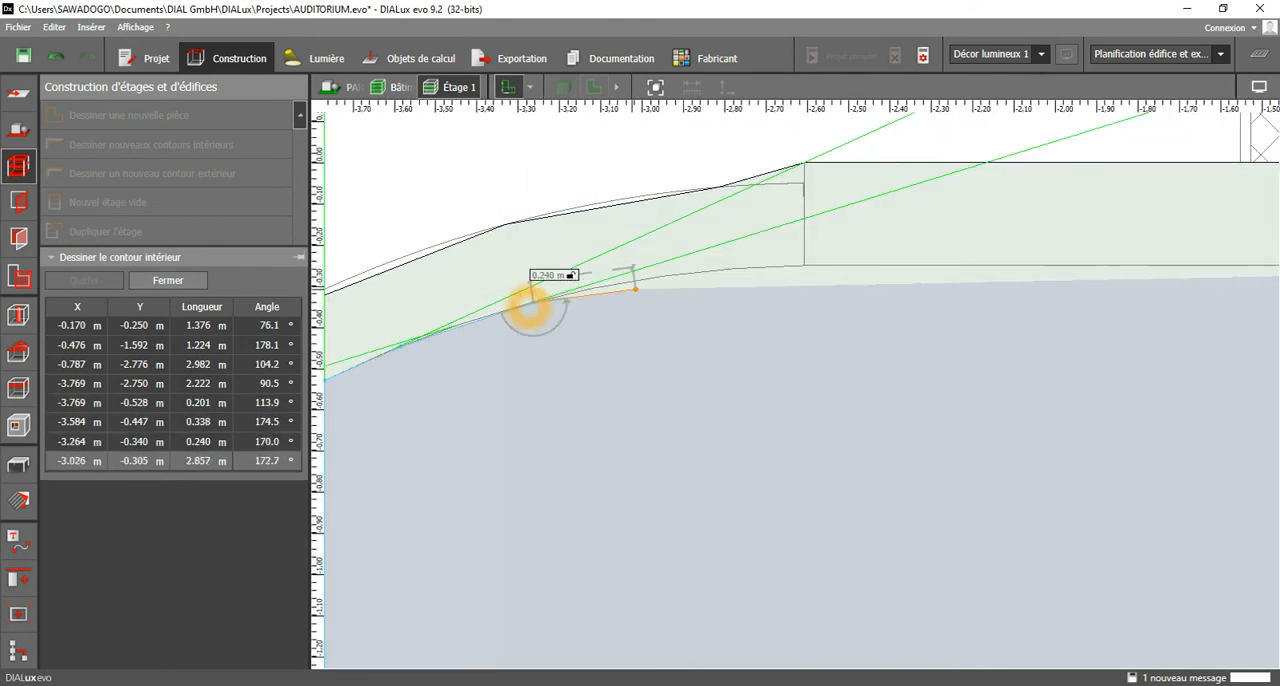
click(646, 284)
click(738, 271)
click(856, 265)
Run the interior contour along the straight upper inner wall at Y -0.25 m to about X -1.52 m and close the room.
middle_drag(856, 265, 474, 288)
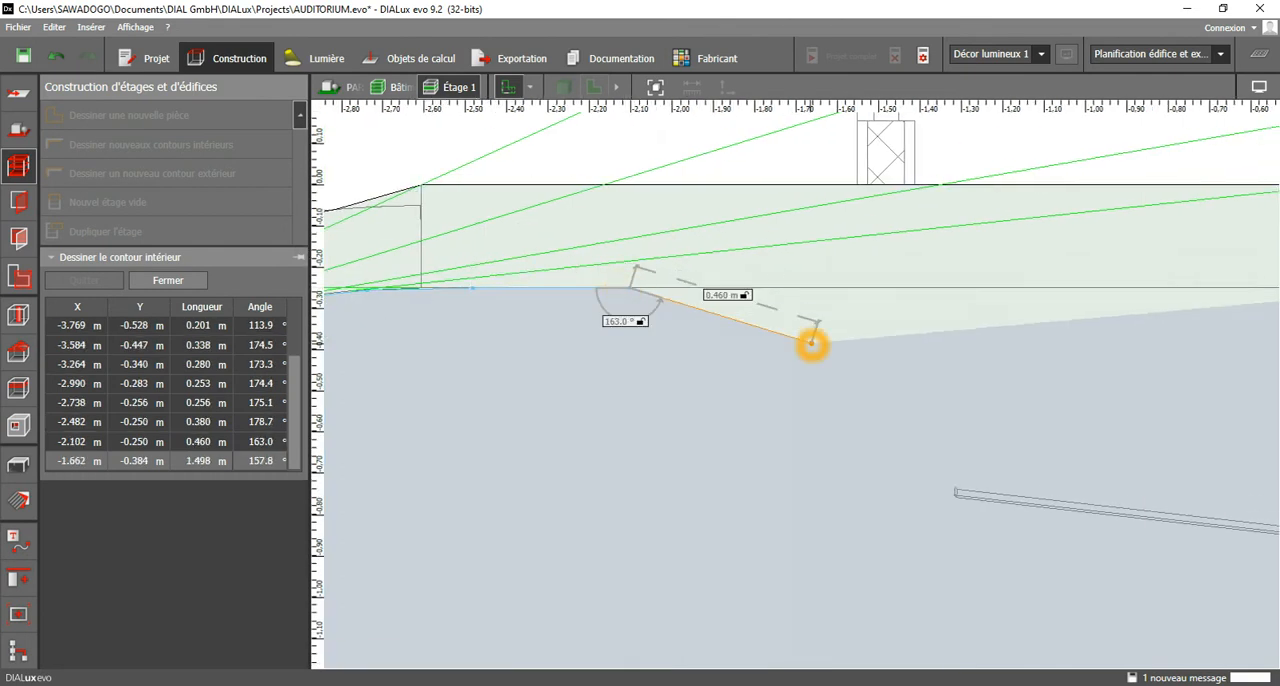
click(869, 288)
middle_drag(950, 316, 458, 322)
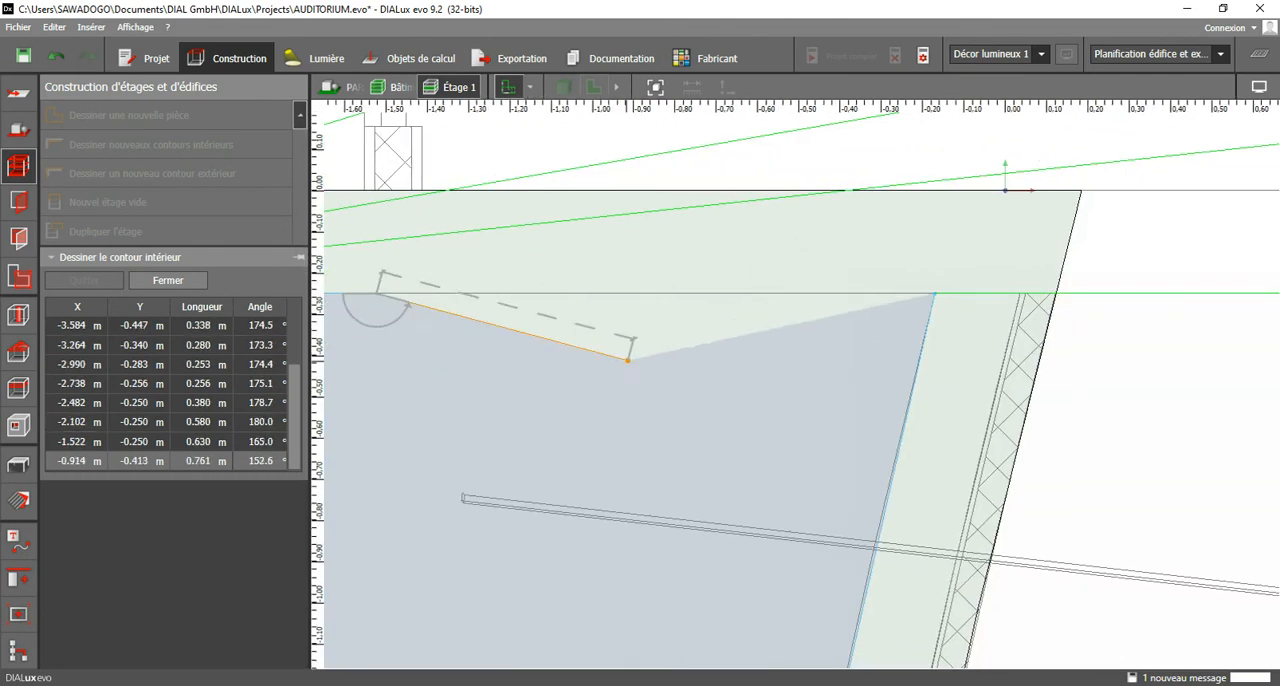
click(640, 380)
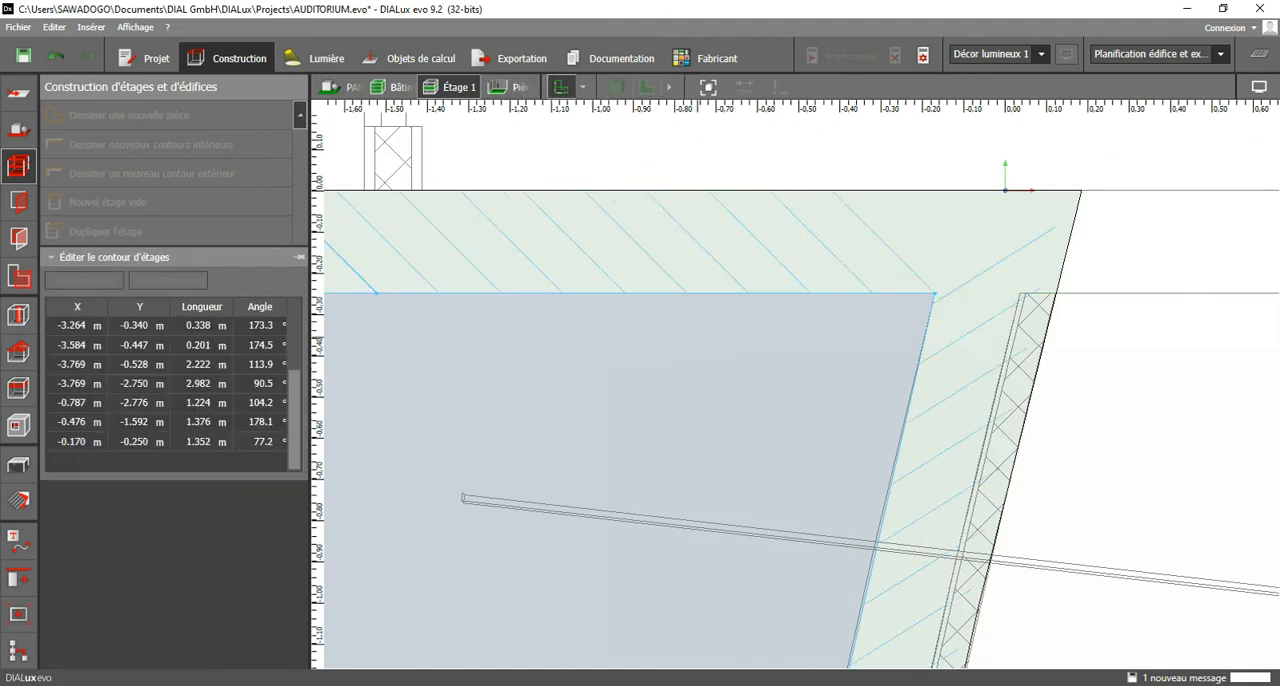
Show the building with its first room in the 3D view.
scroll(795, 320, down, 4)
scroll(717, 349, down, 3)
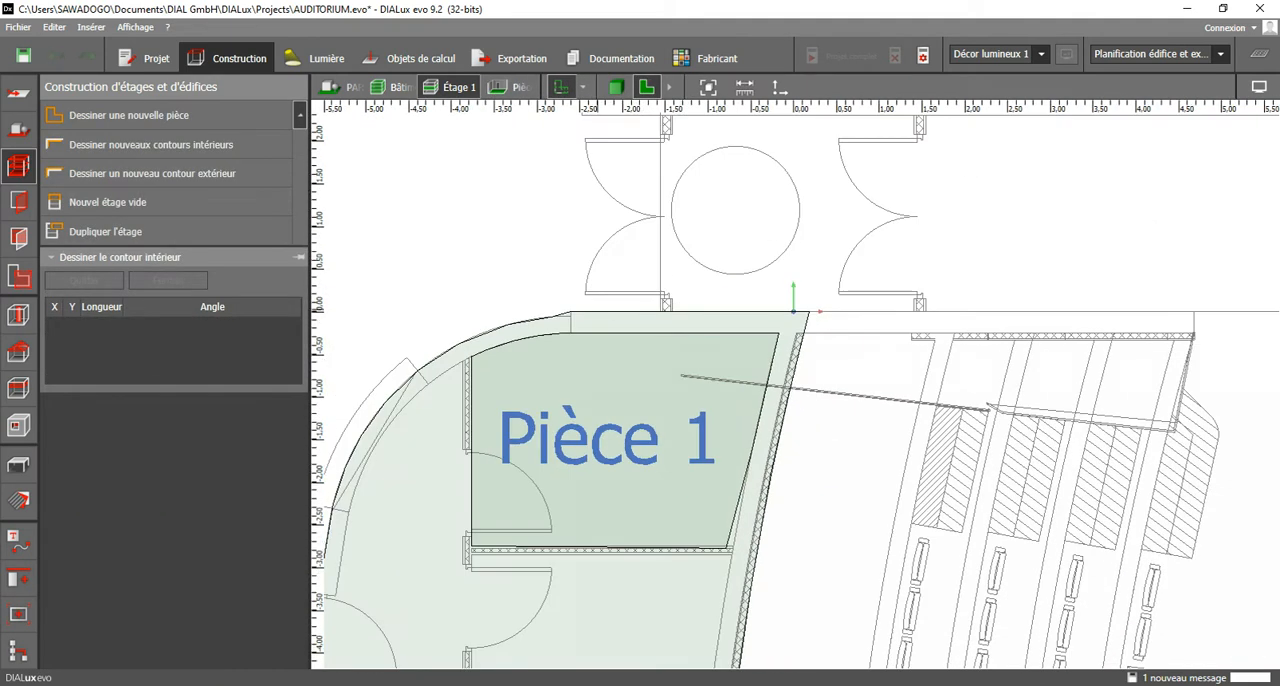
click(615, 87)
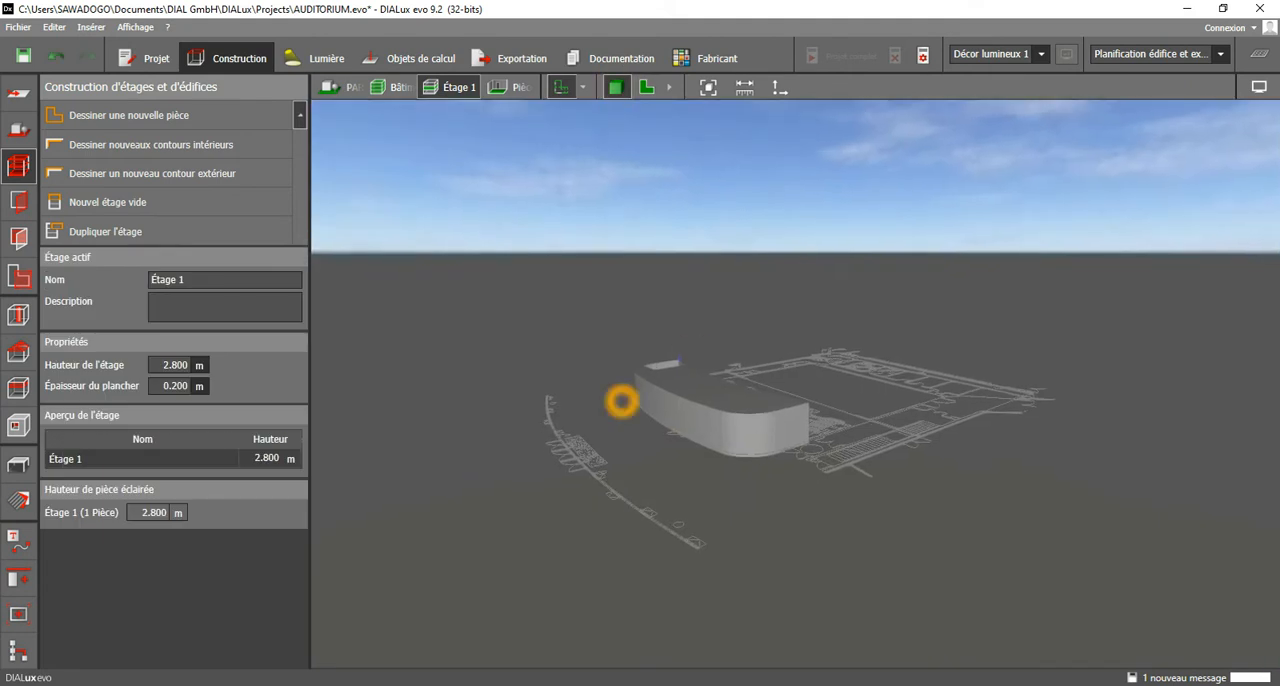
In the plan view, move Pièce 1's lower right corner onto the slanted wall's inner face at X -0.701 m, Y -2.750 m.
scroll(621, 401, up, 6)
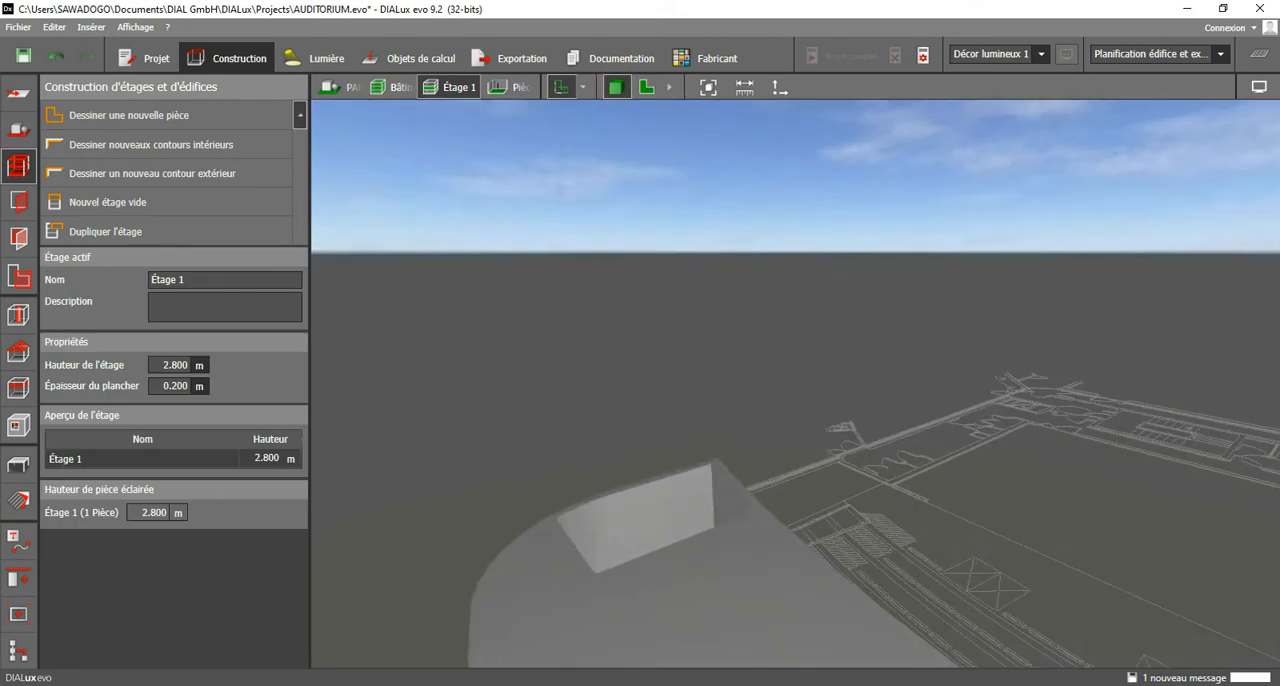
scroll(645, 507, up, 2)
click(646, 87)
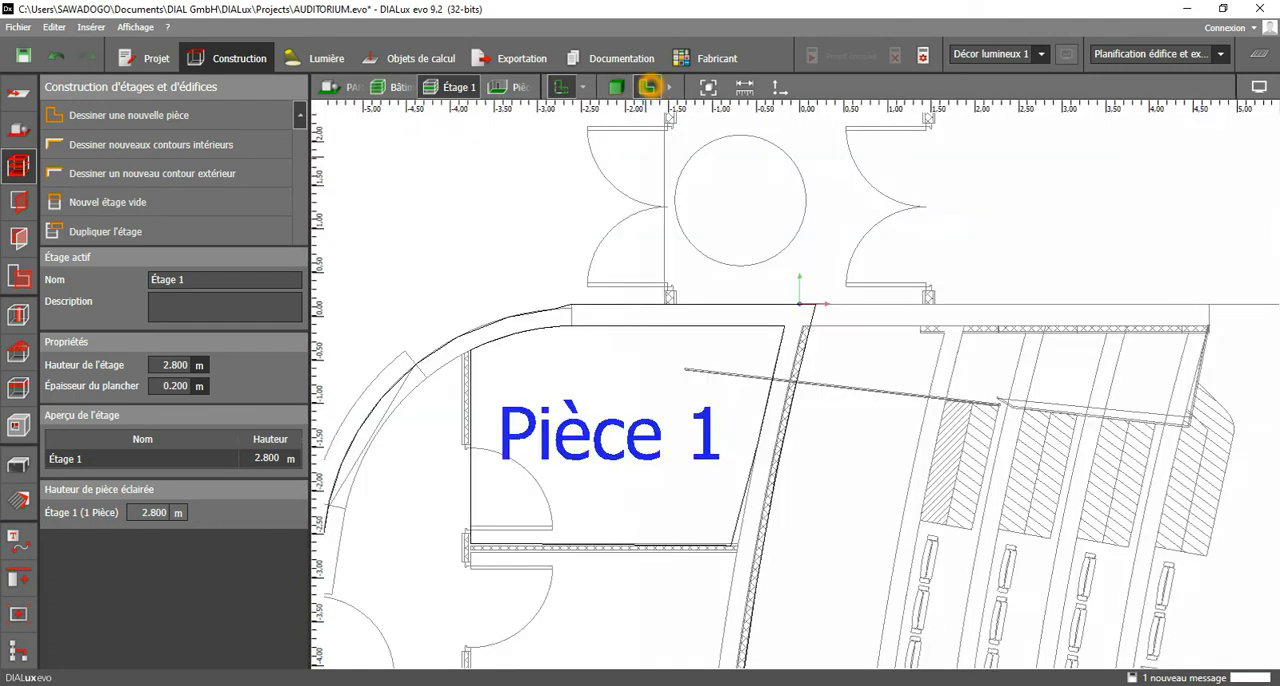
scroll(700, 400, up, 8)
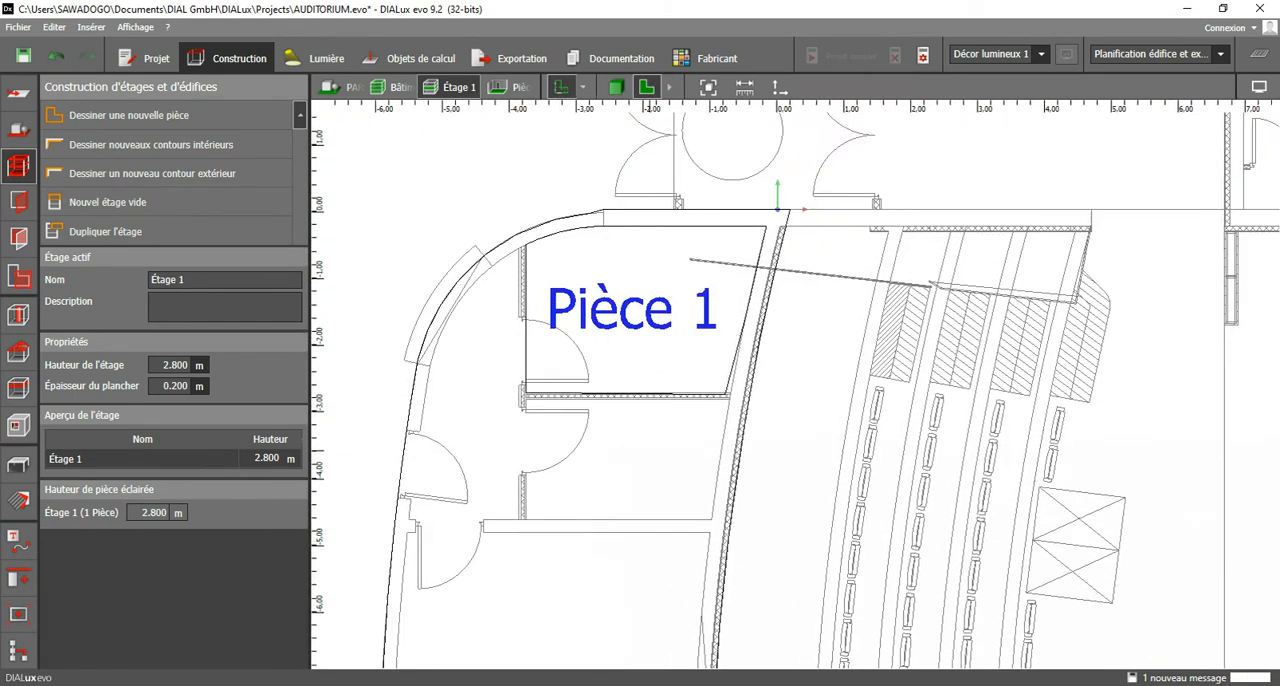
scroll(760, 302, up, 3)
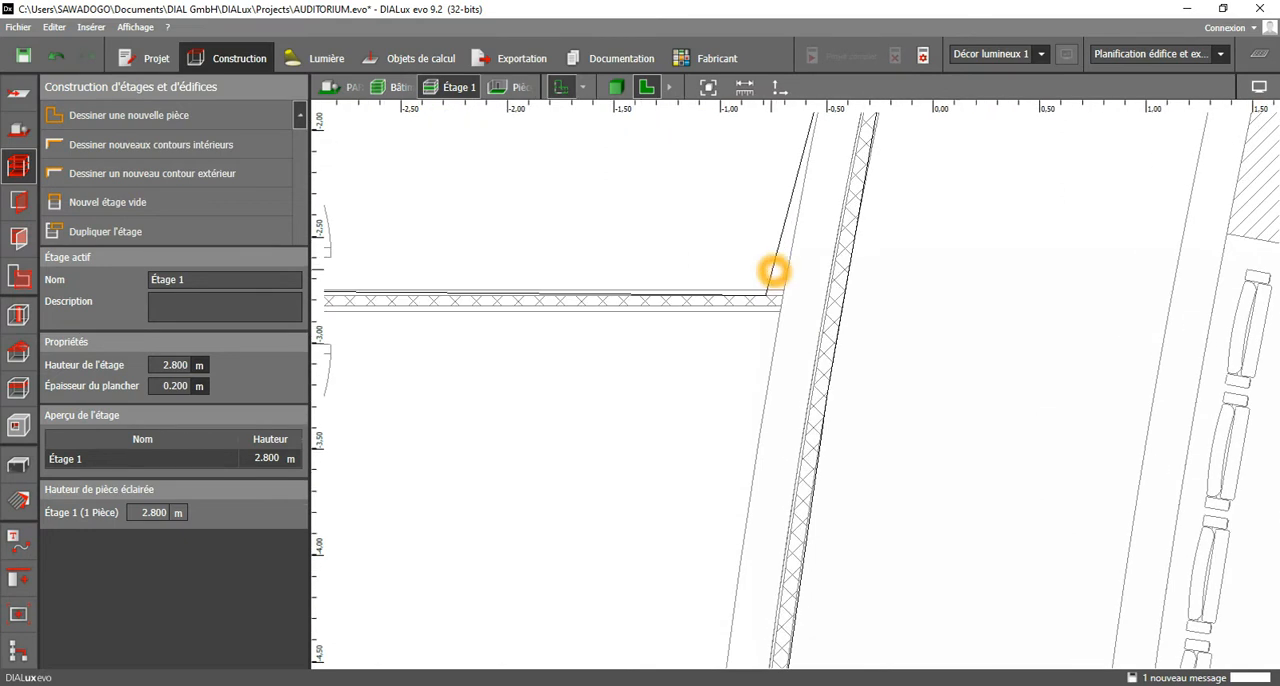
click(774, 270)
click(768, 297)
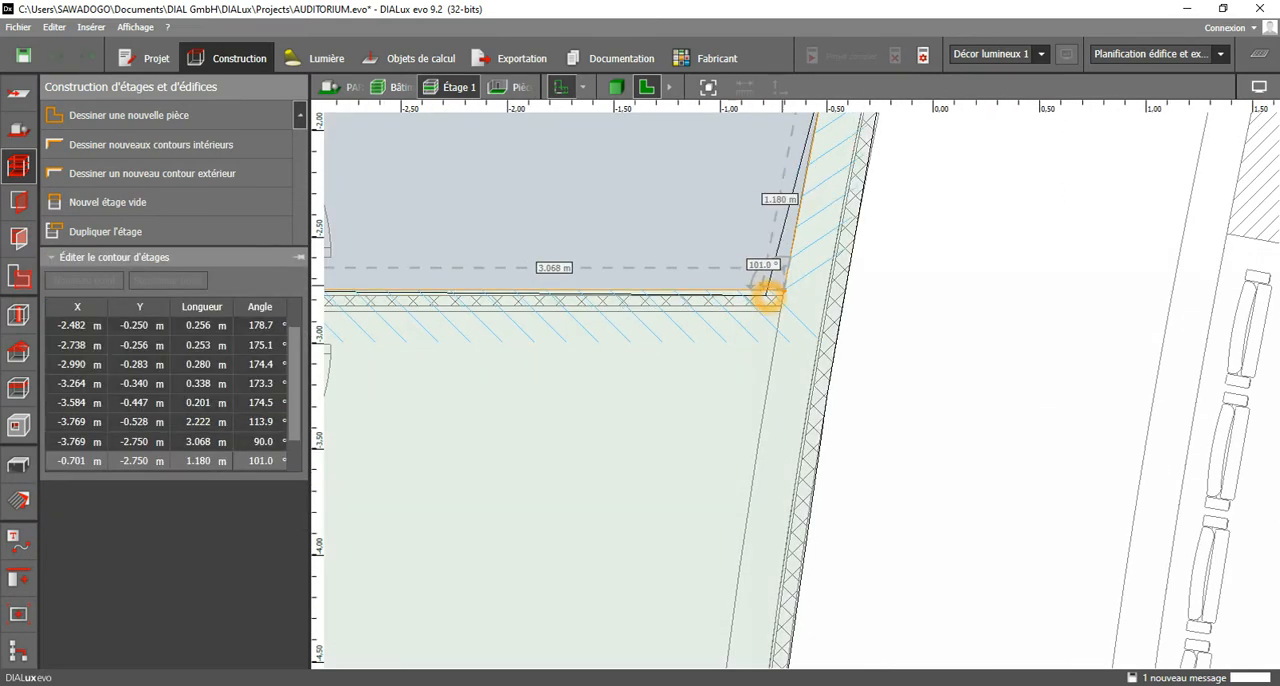
scroll(746, 340, down, 3)
scroll(730, 346, down, 1)
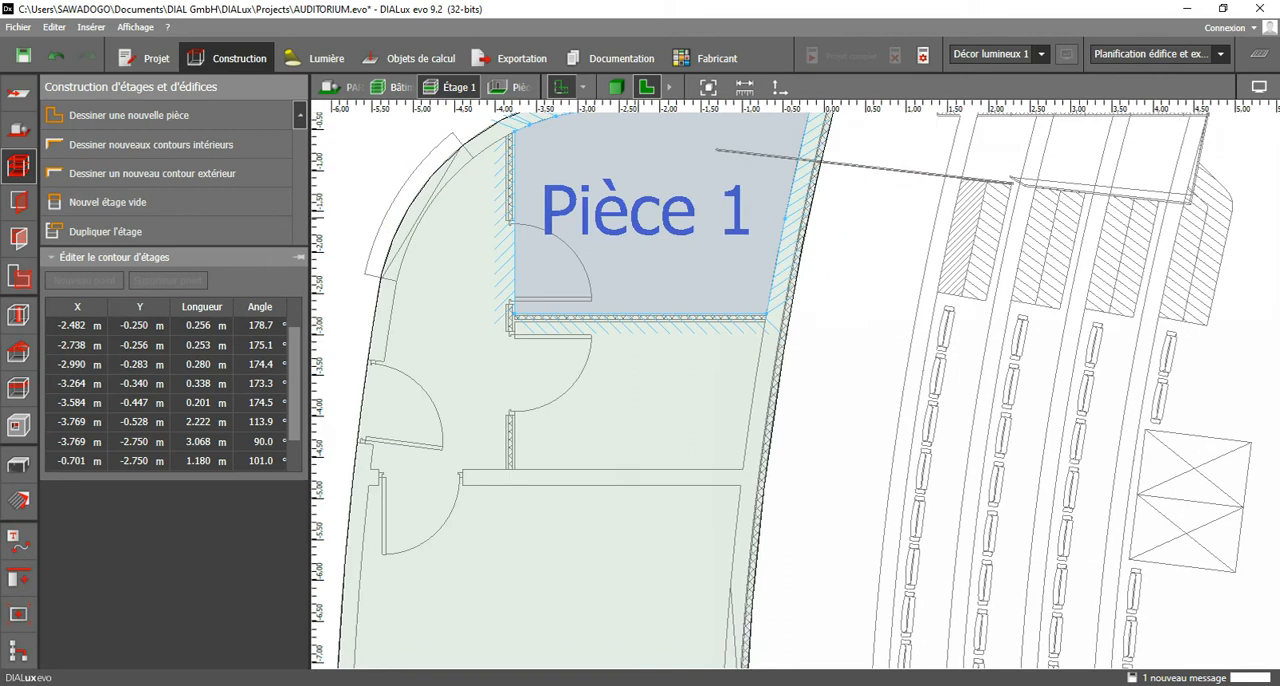
Start an interior contour just below Pièce 1's lower partition, from about X -0.75 m to the slanted wall at X -0.72 m, Y -2.85 m.
middle_drag(638, 218, 637, 315)
scroll(525, 257, up, 1)
scroll(551, 223, down, 2)
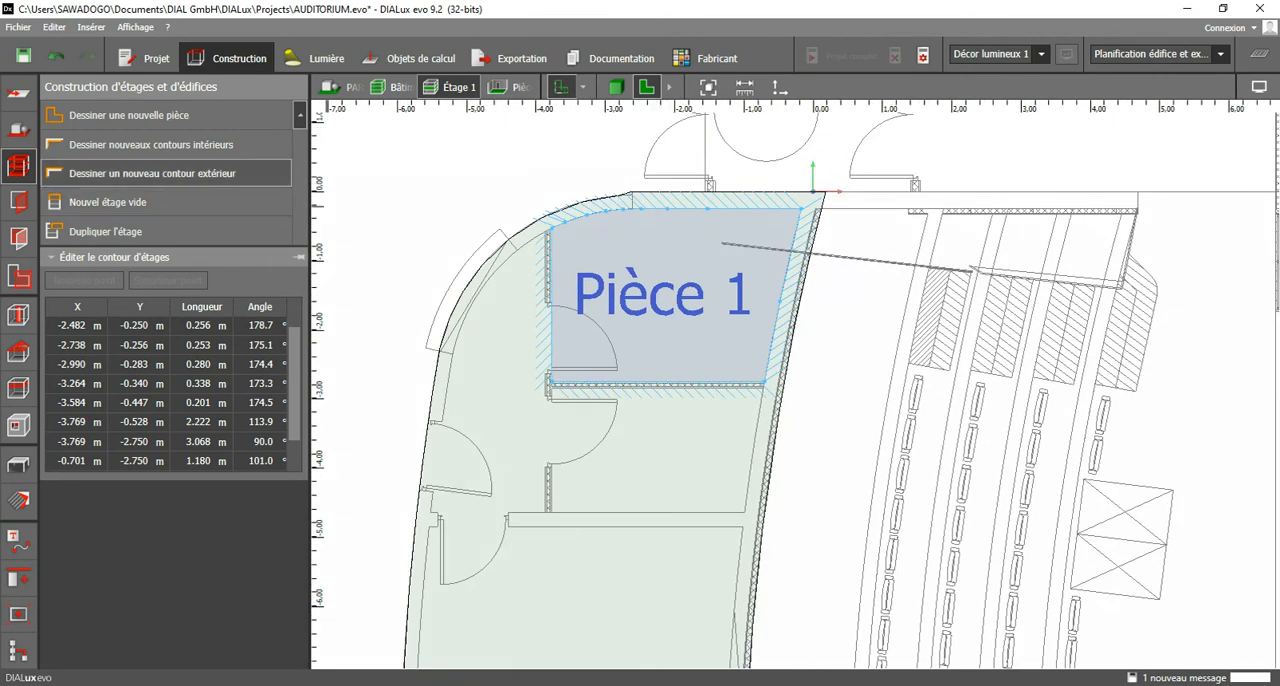
click(184, 146)
scroll(764, 392, up, 4)
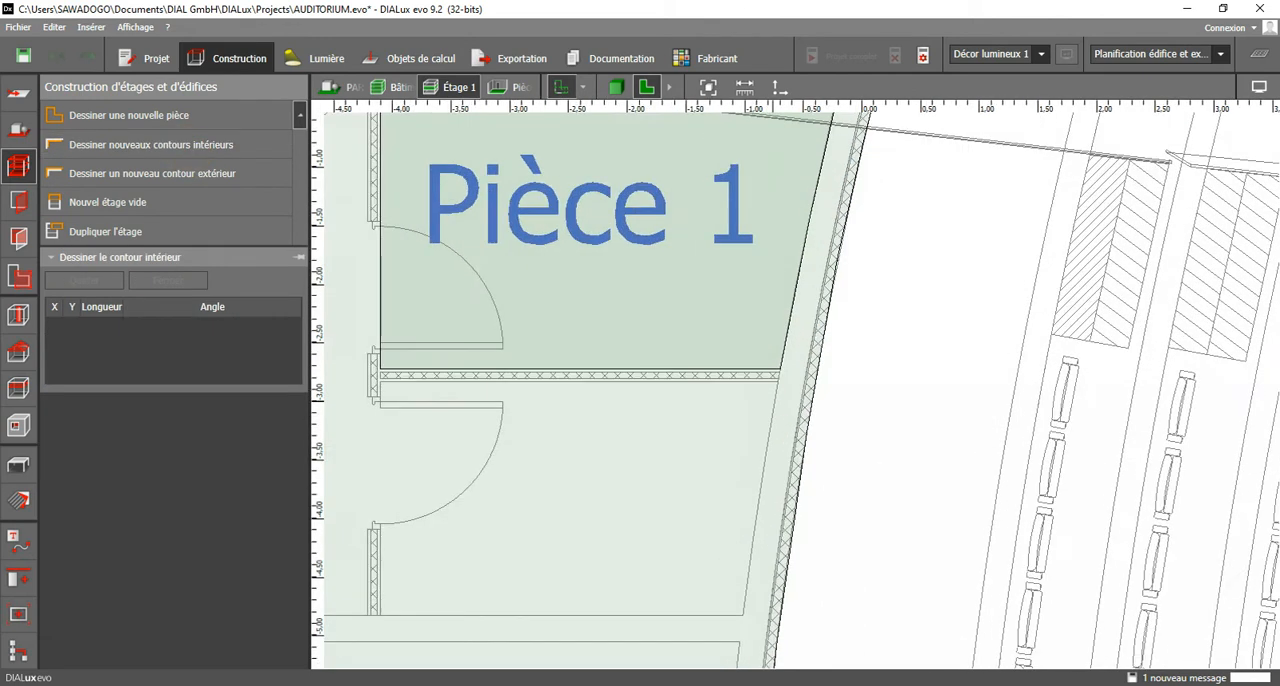
click(782, 349)
middle_drag(694, 486, 738, 283)
middle_drag(782, 390, 777, 271)
middle_drag(798, 193, 723, 469)
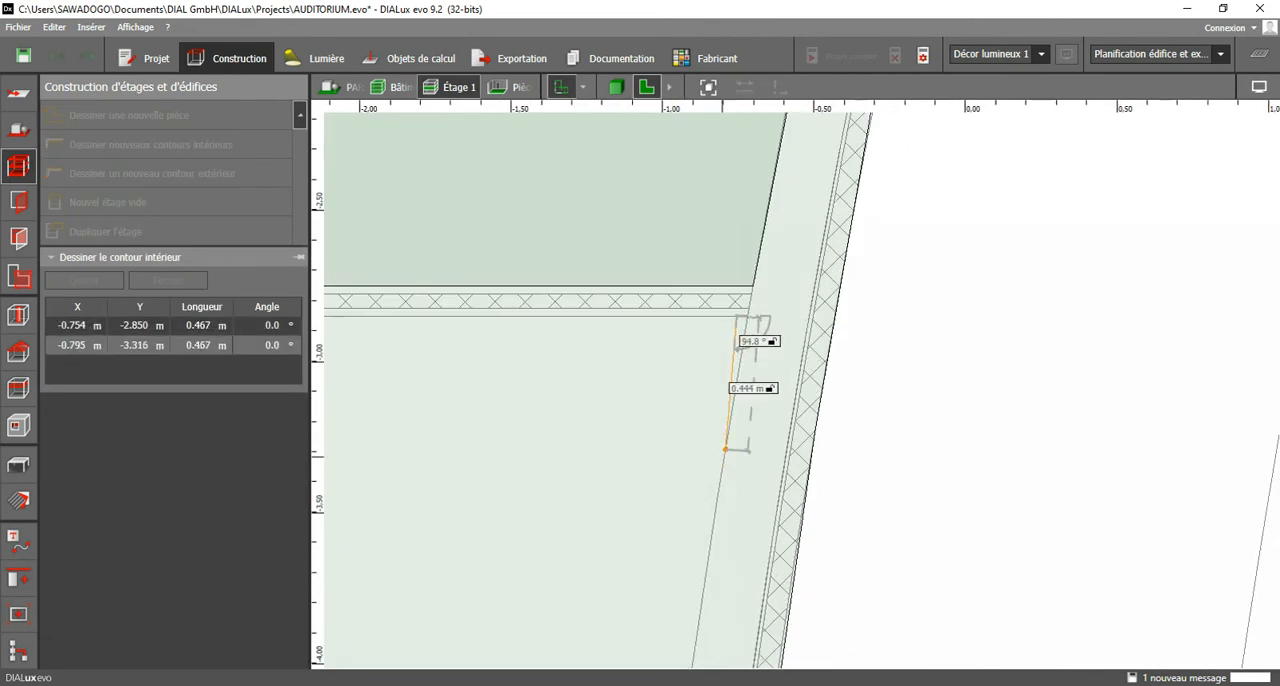
scroll(752, 308, up, 4)
click(745, 318)
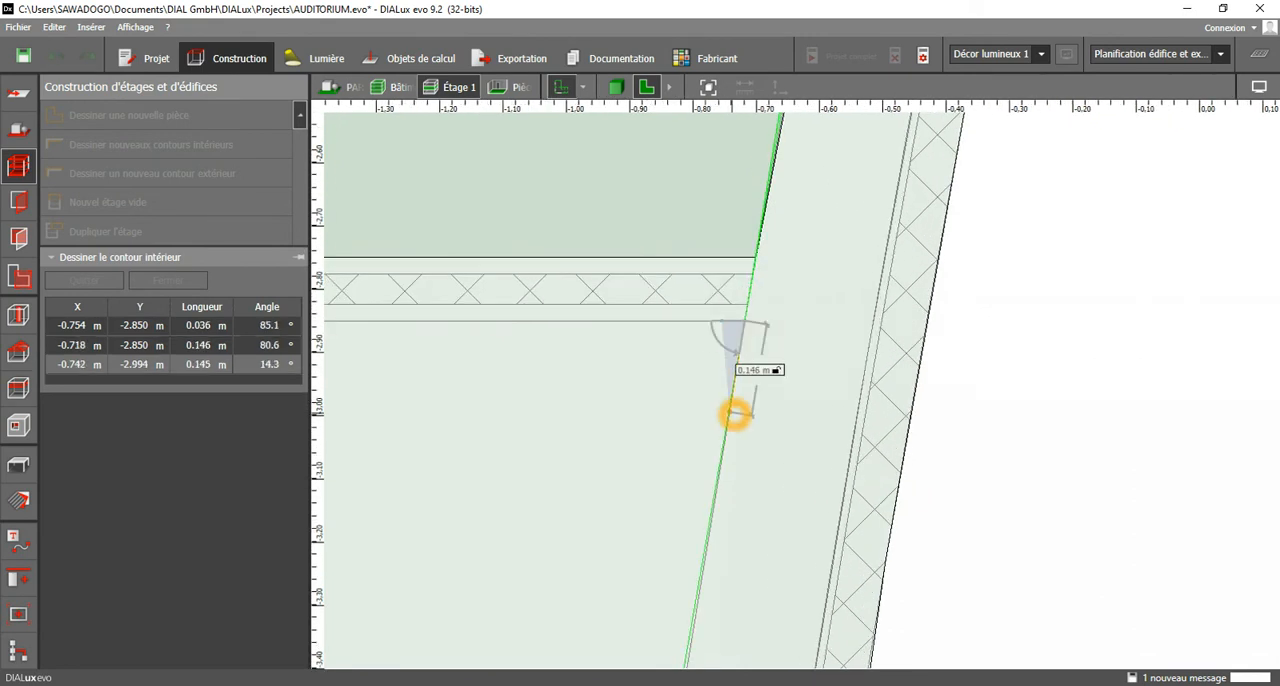
Follow the slanted wall's inner face down in short segments to the lower partition at about X -0.99 m, Y -4.65 m.
click(730, 425)
middle_drag(694, 614, 751, 194)
click(725, 384)
middle_drag(699, 546, 763, 132)
click(741, 291)
middle_drag(705, 525, 713, 497)
click(713, 505)
click(701, 588)
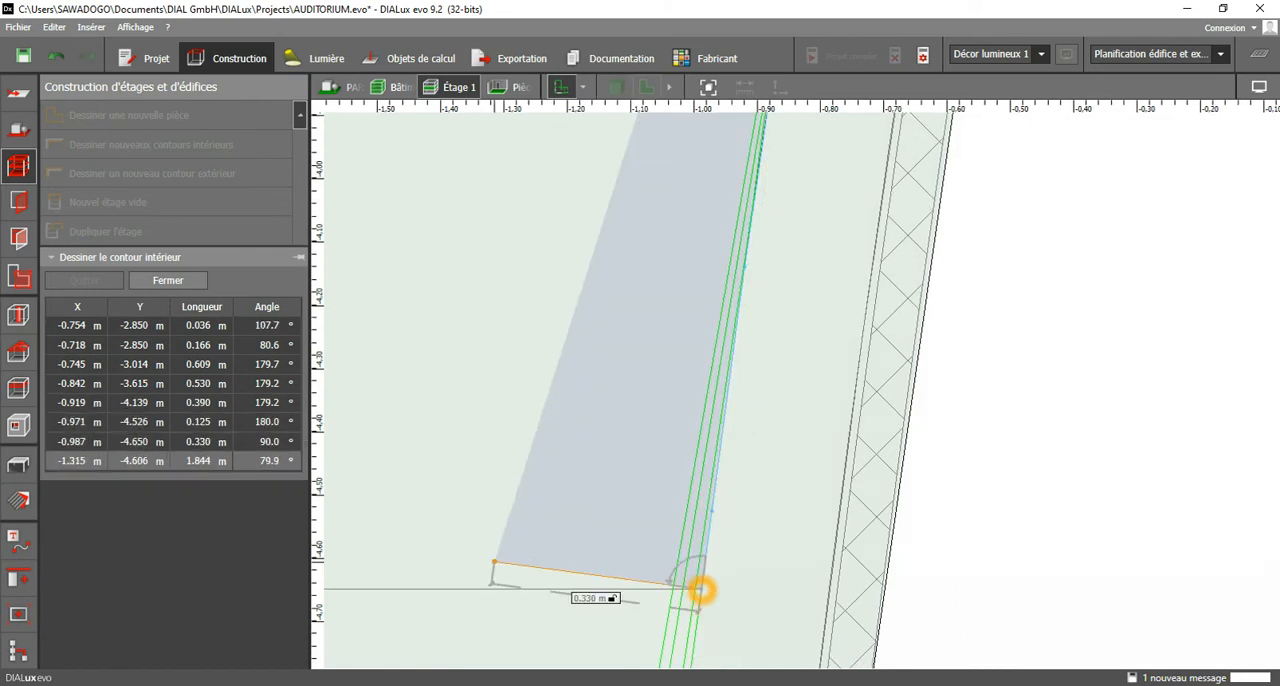
Run the contour along the lower partition at Y -4.65 m to the left partition at about X -3.77 m.
click(500, 588)
middle_drag(500, 588, 977, 510)
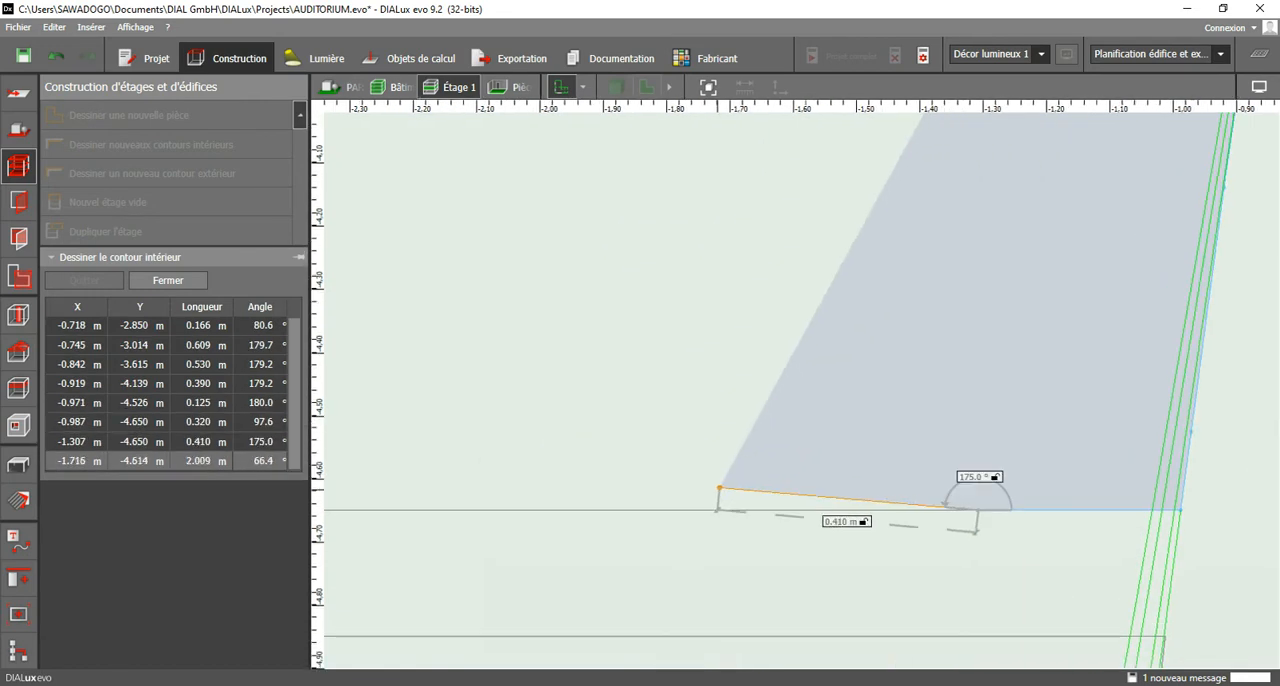
click(659, 510)
click(392, 510)
middle_drag(392, 510, 961, 460)
click(453, 460)
middle_drag(453, 460, 1204, 359)
click(748, 359)
Trace the left partition up to about X -3.77 m, Y -2.85 m and close the second room.
scroll(776, 335, down, 5)
middle_drag(815, 214, 756, 481)
click(701, 337)
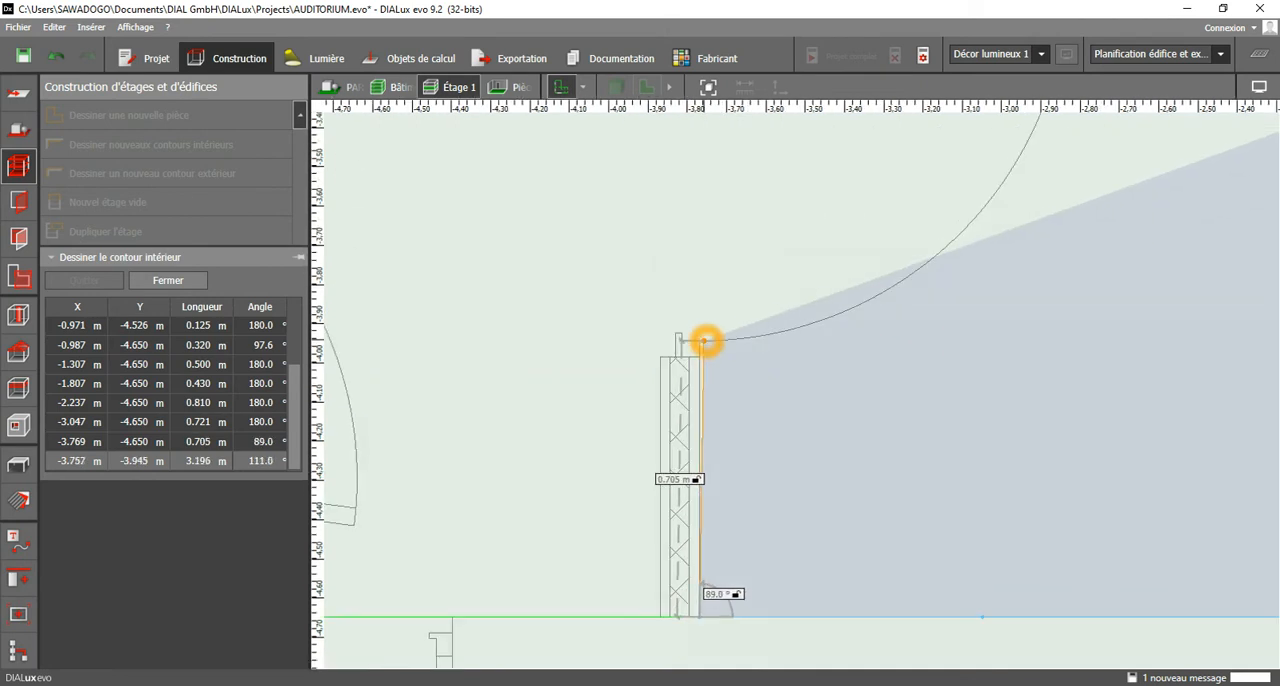
click(702, 341)
middle_drag(738, 223, 709, 605)
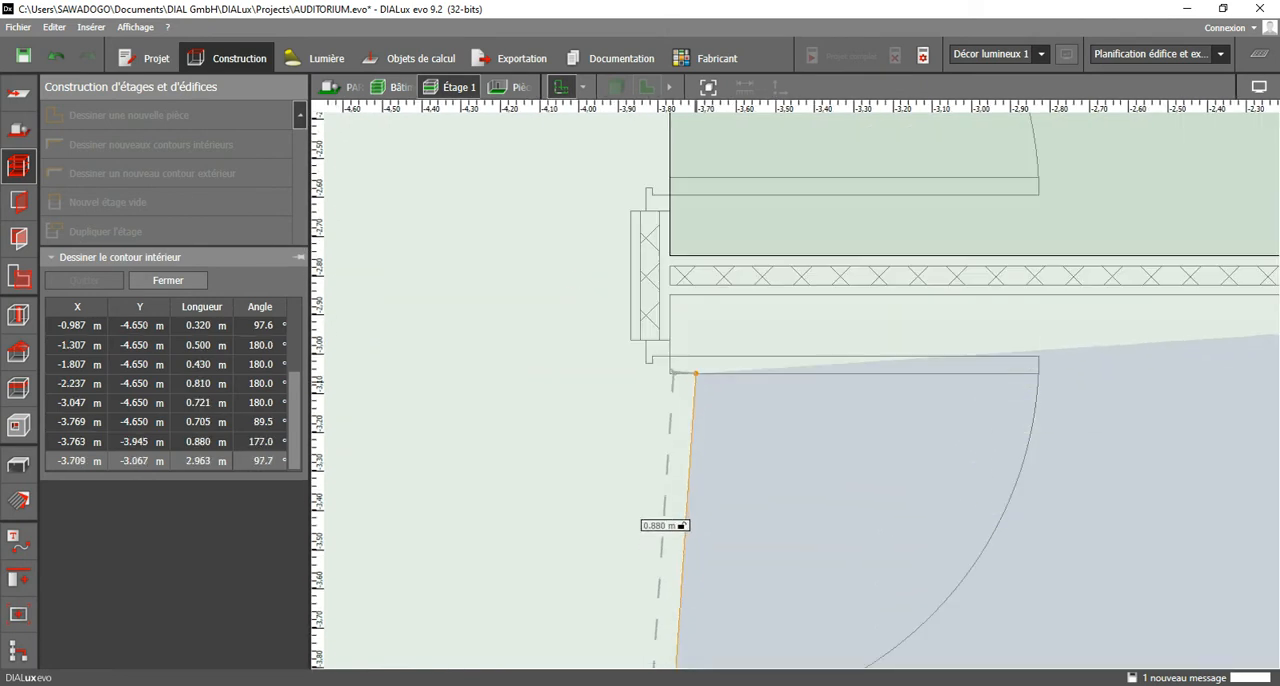
click(670, 299)
middle_drag(1030, 338, 563, 360)
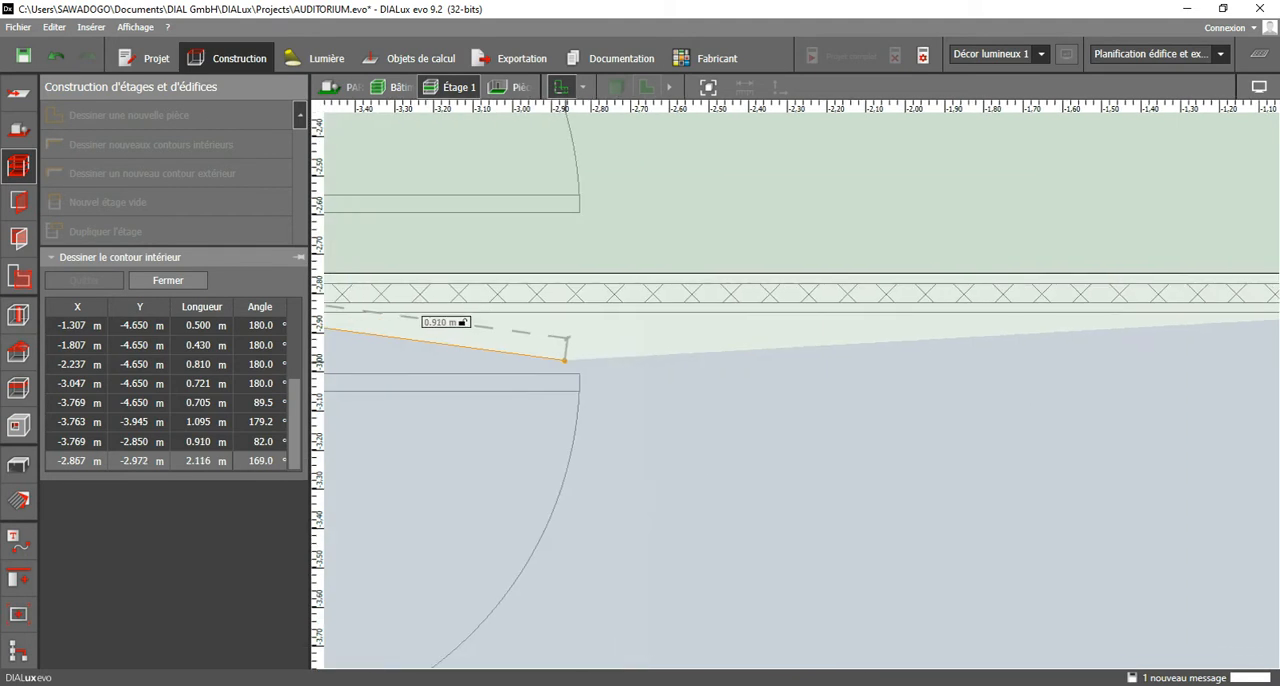
click(760, 384)
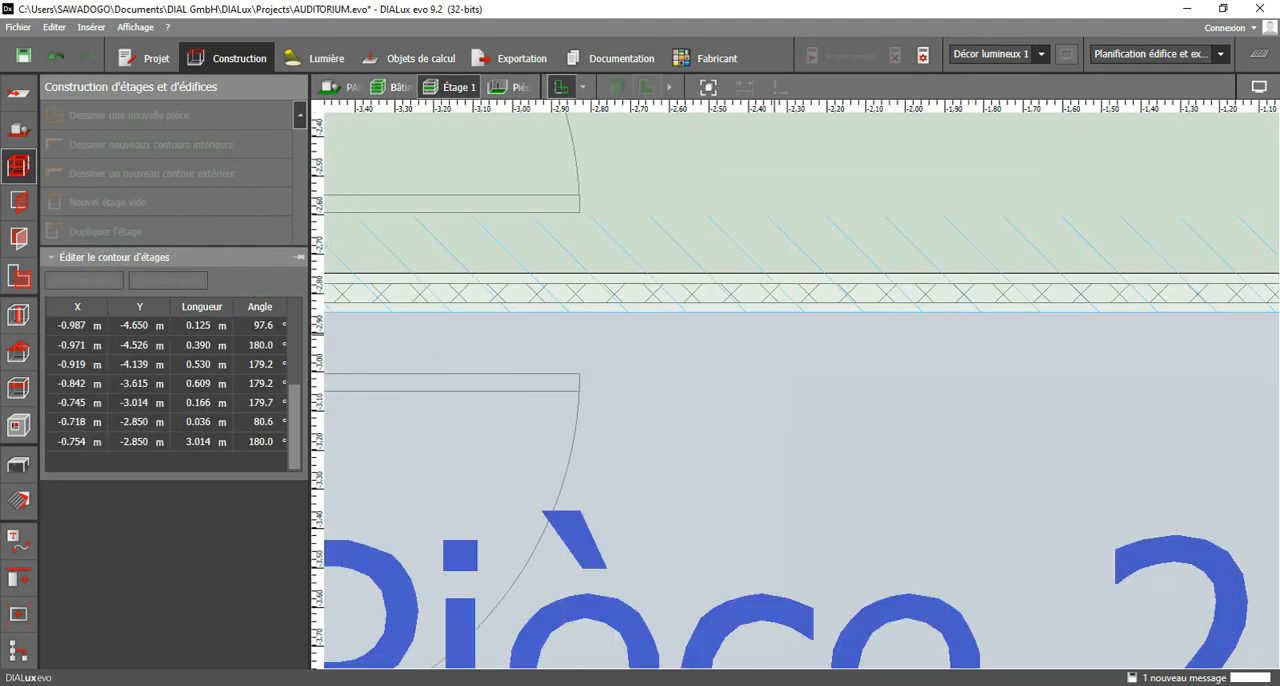
Start the third room's contour below Pièce 2, from about X -1.01 m to X -5.54 m along the upper wall at Y -4.85 m.
mouse_move(742, 518)
middle_down()
mouse_move(791, 345)
mouse_move(811, 319)
middle_up()
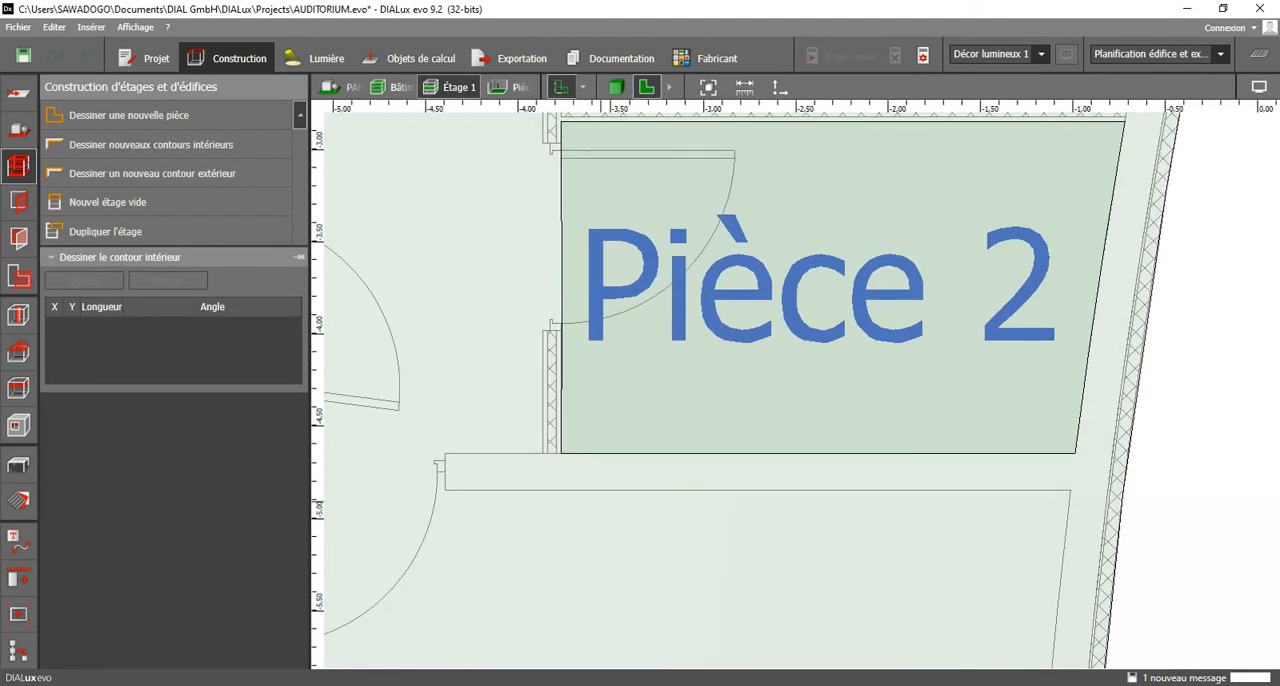
middle_drag(790, 488, 804, 310)
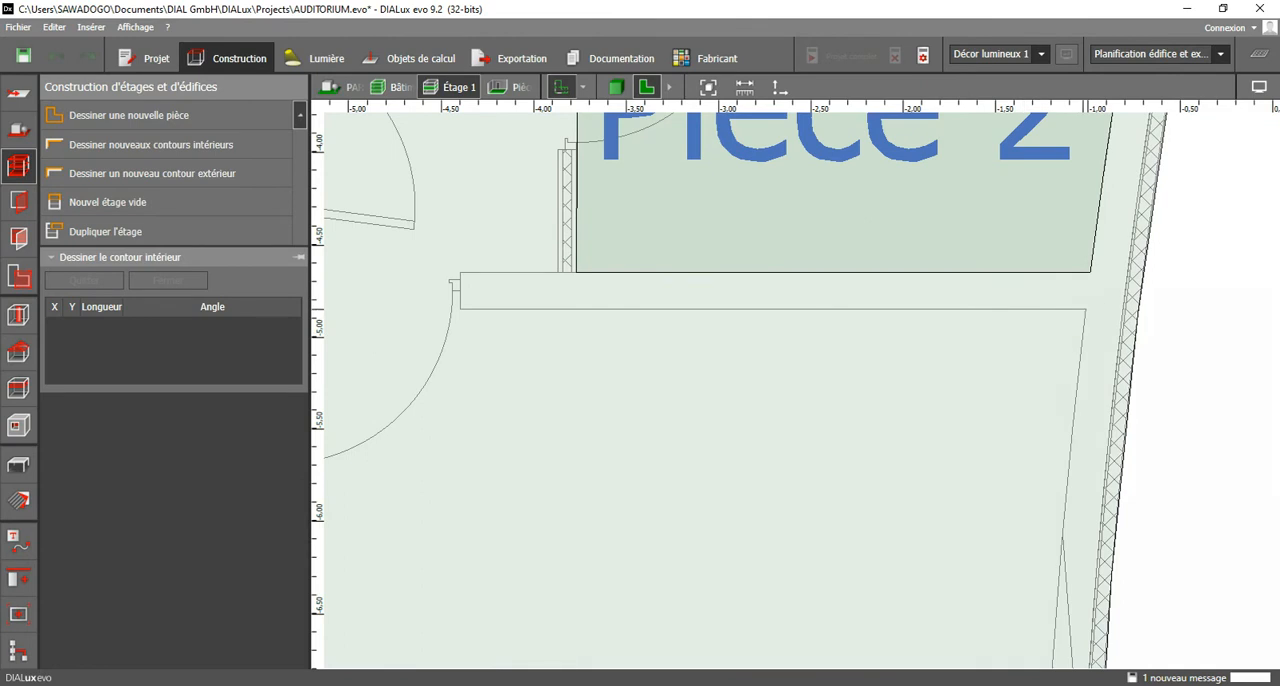
click(1084, 312)
middle_drag(571, 363, 1080, 349)
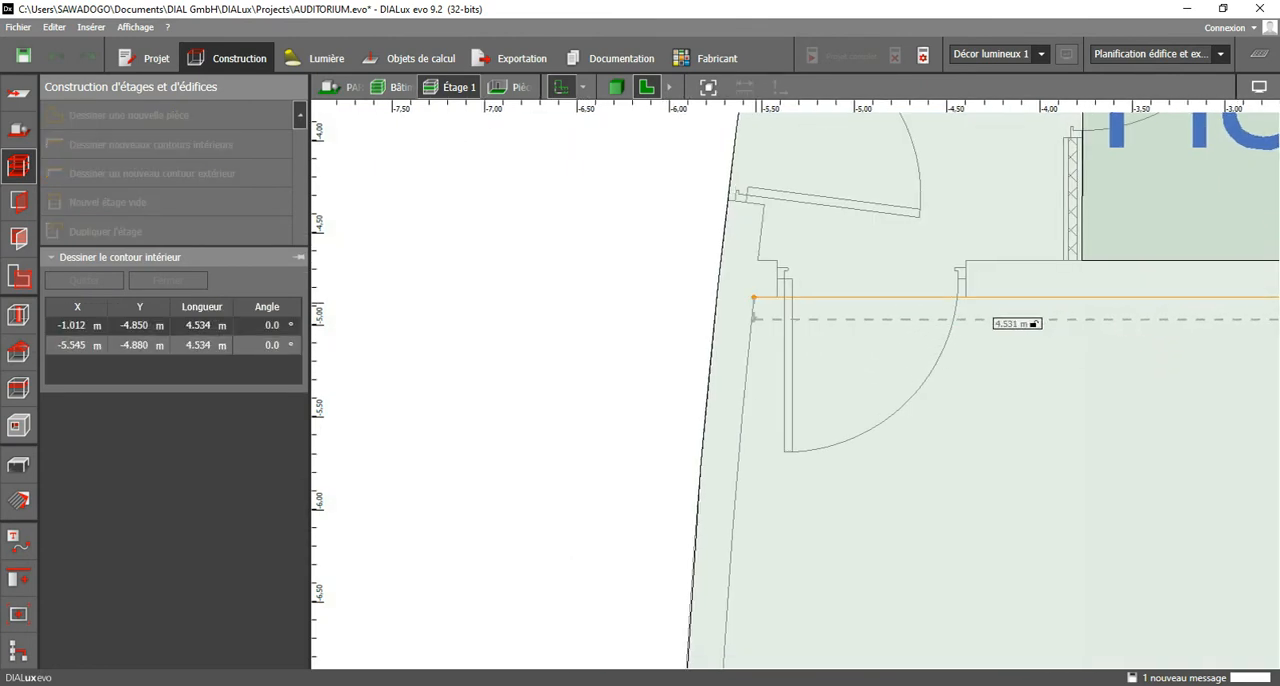
click(754, 297)
Follow the outer wall's inner face down in segments to the lower partition at about X -5.78 m, Y -9.35 m.
scroll(770, 500, down, 2)
scroll(765, 420, up, 1)
click(745, 428)
middle_drag(771, 508, 750, 264)
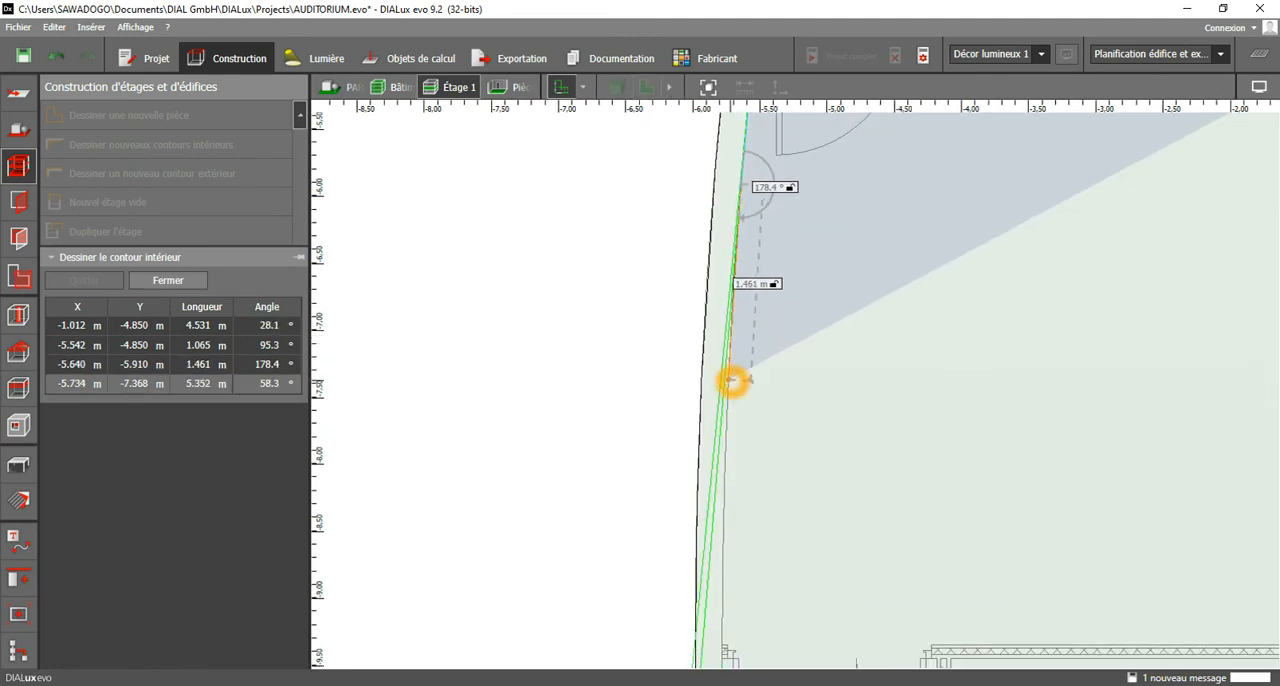
click(729, 387)
click(729, 505)
middle_drag(740, 605, 737, 371)
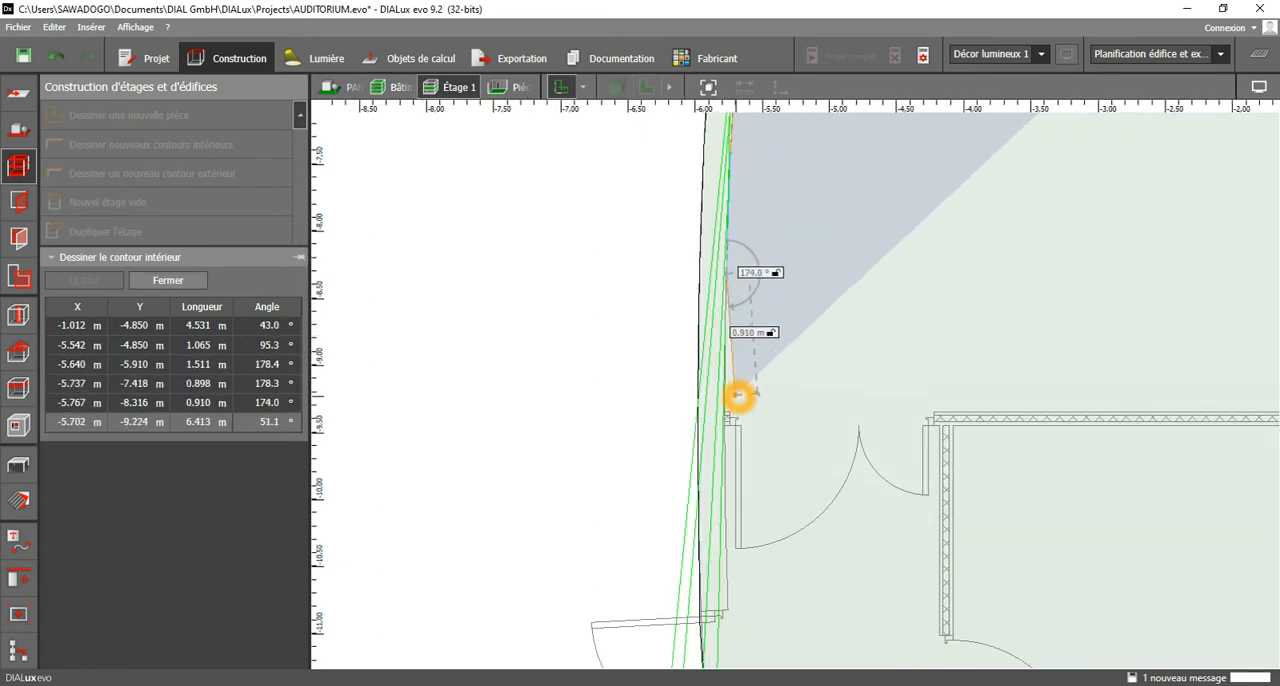
click(728, 378)
scroll(729, 412, up, 3)
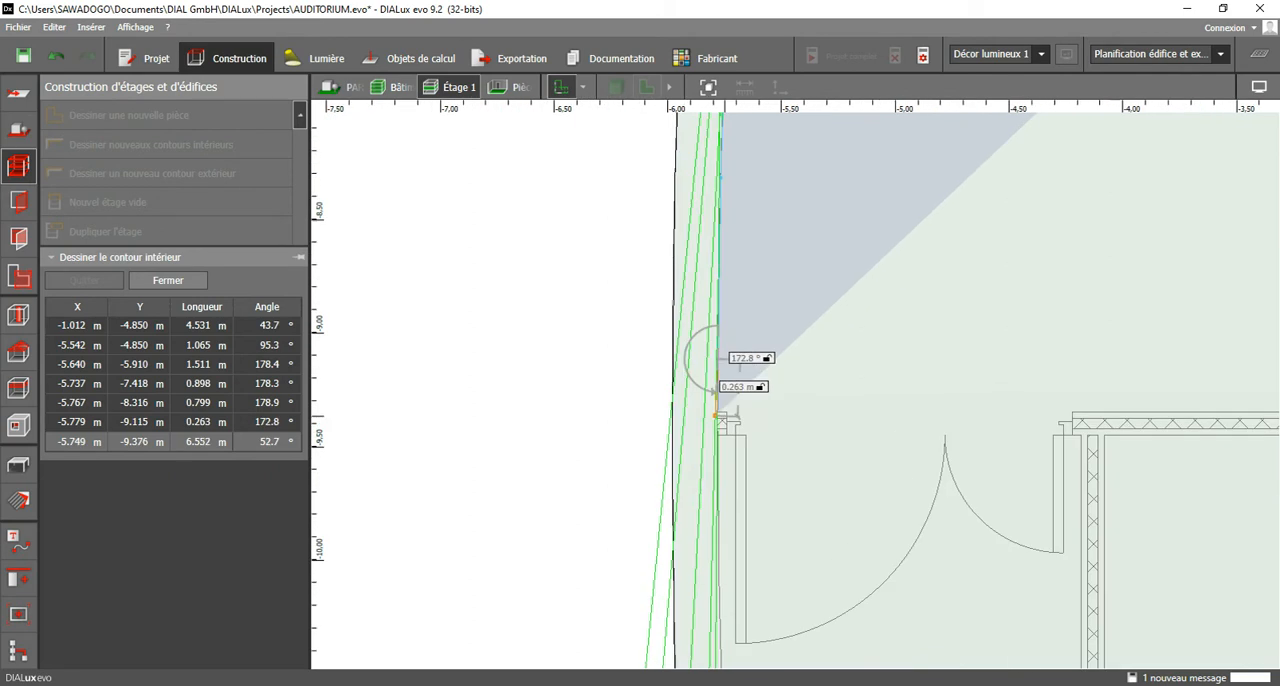
click(719, 412)
Run the contour along the lower partition at Y -9.35 m to the right wall at about X -1.28 m.
middle_drag(1250, 399, 791, 406)
scroll(1050, 418, down, 1)
middle_drag(1110, 420, 926, 430)
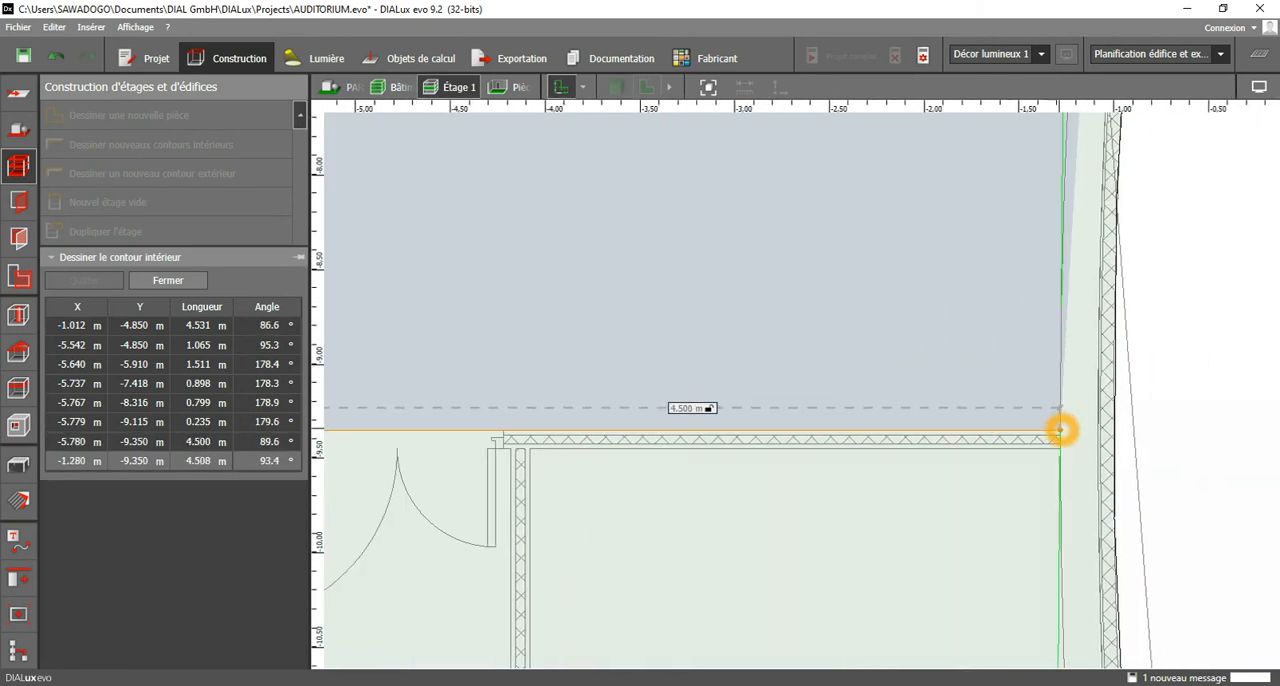
click(1062, 429)
Trace the right wall's inner face up in segments to about X -1.13 m, Y -6.03 m and close the third room.
middle_drag(1000, 281, 1012, 447)
click(1067, 443)
click(1075, 435)
middle_drag(1049, 288, 911, 464)
click(947, 405)
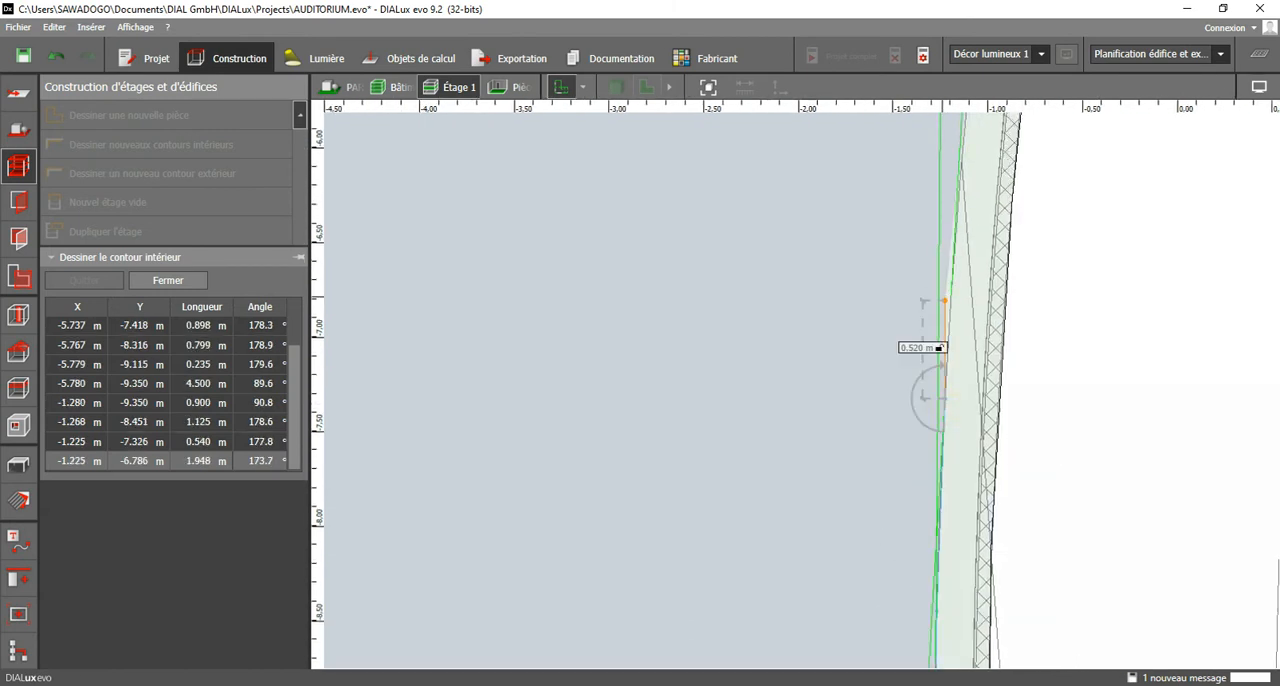
middle_drag(962, 163, 882, 396)
click(883, 391)
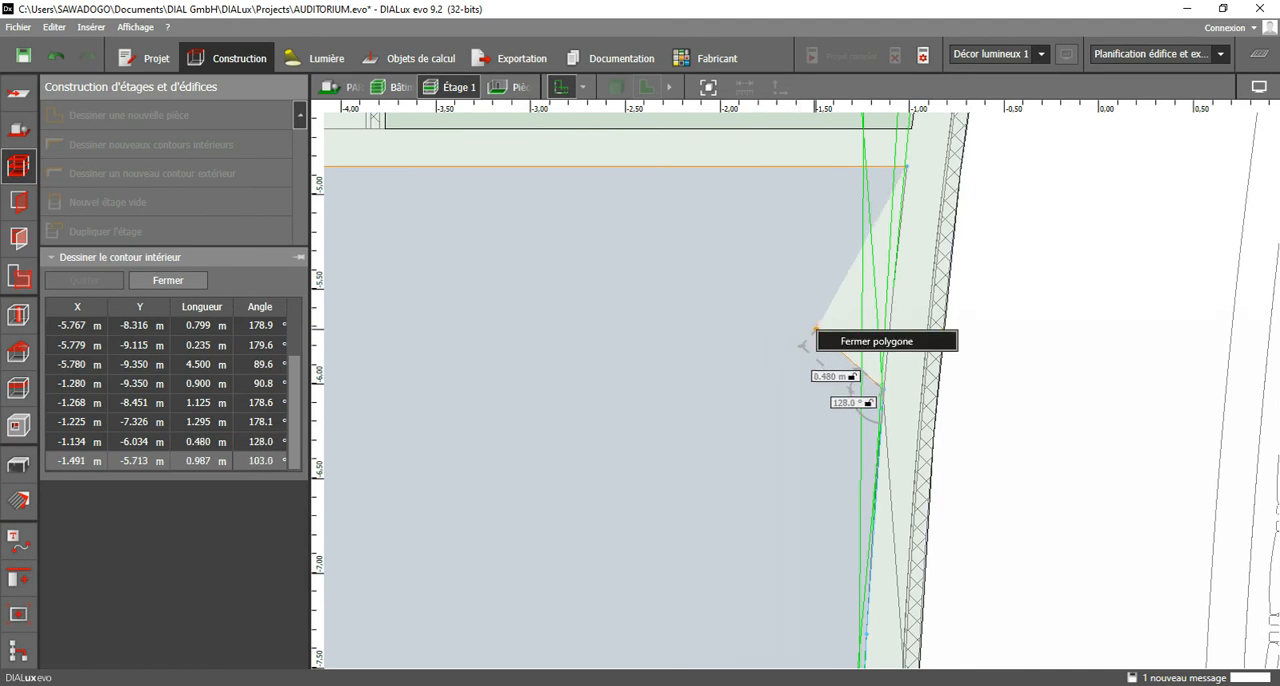
click(816, 328)
Start the corridor's contour at about X -3.87 m, Y -0.63 m and run it down the partition to about Y -4.65 m.
scroll(846, 343, down, 4)
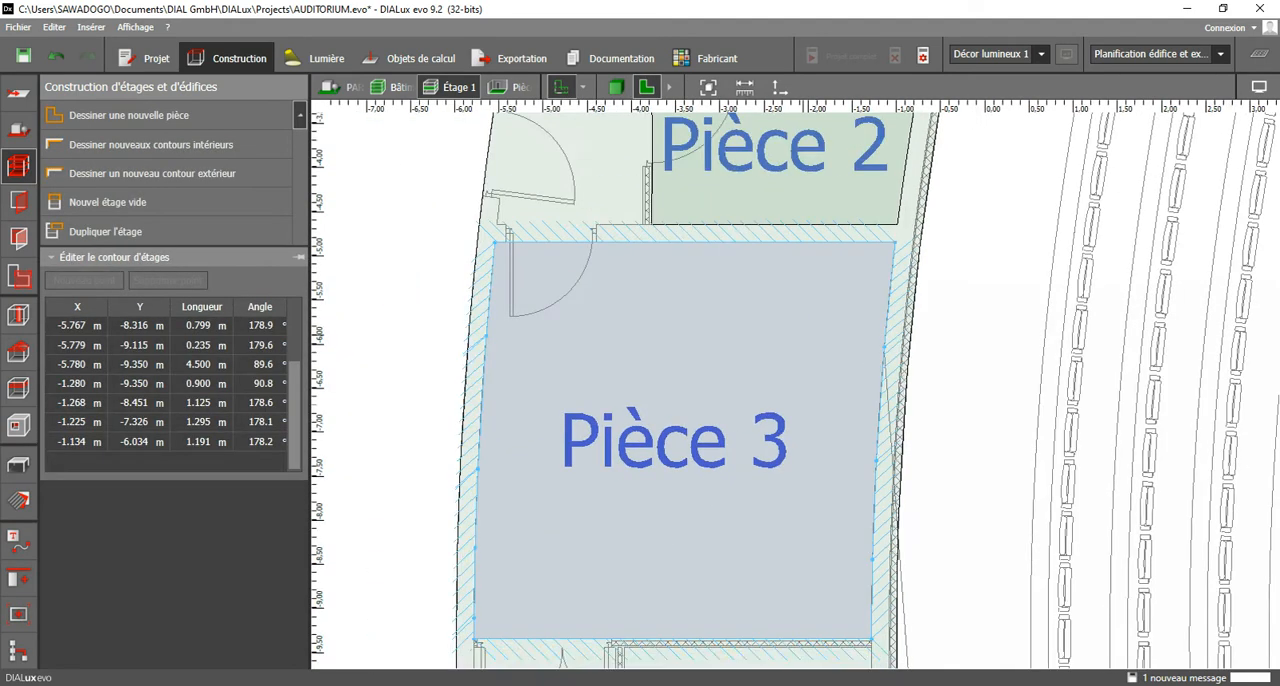
scroll(794, 343, down, 6)
middle_drag(714, 118, 739, 332)
scroll(737, 324, up, 1)
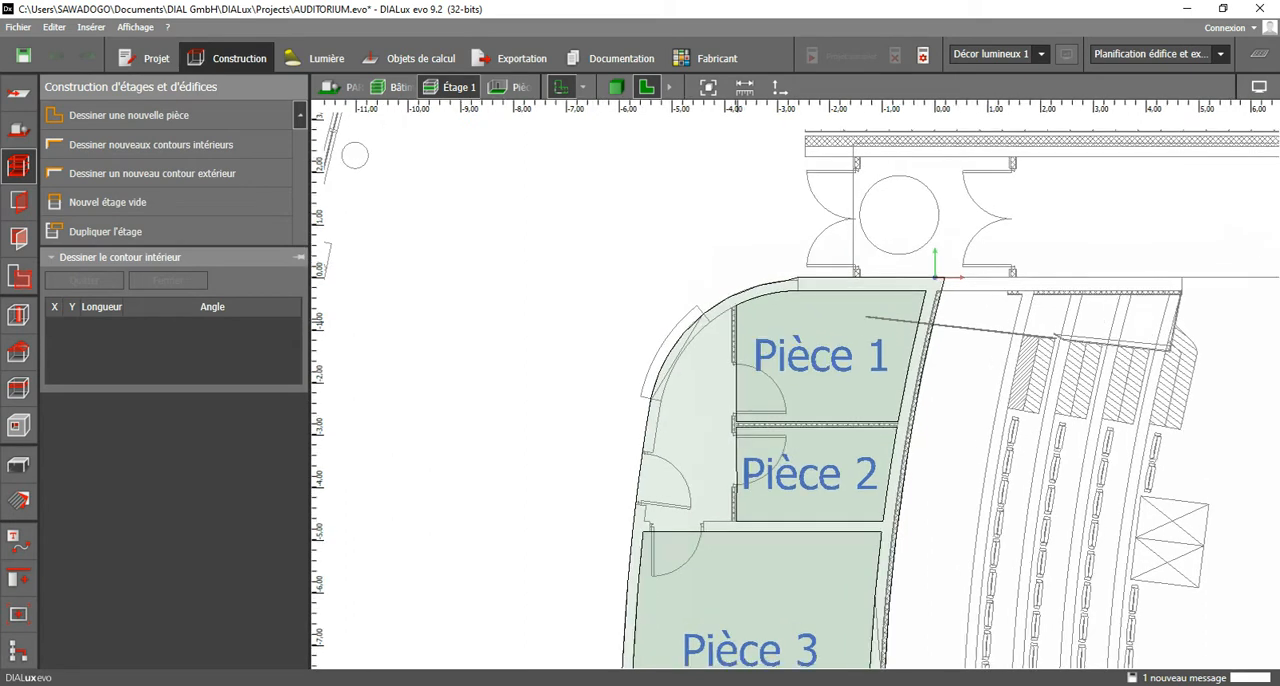
scroll(737, 304, up, 7)
click(724, 286)
middle_drag(659, 552, 712, 37)
middle_drag(738, 582, 804, 177)
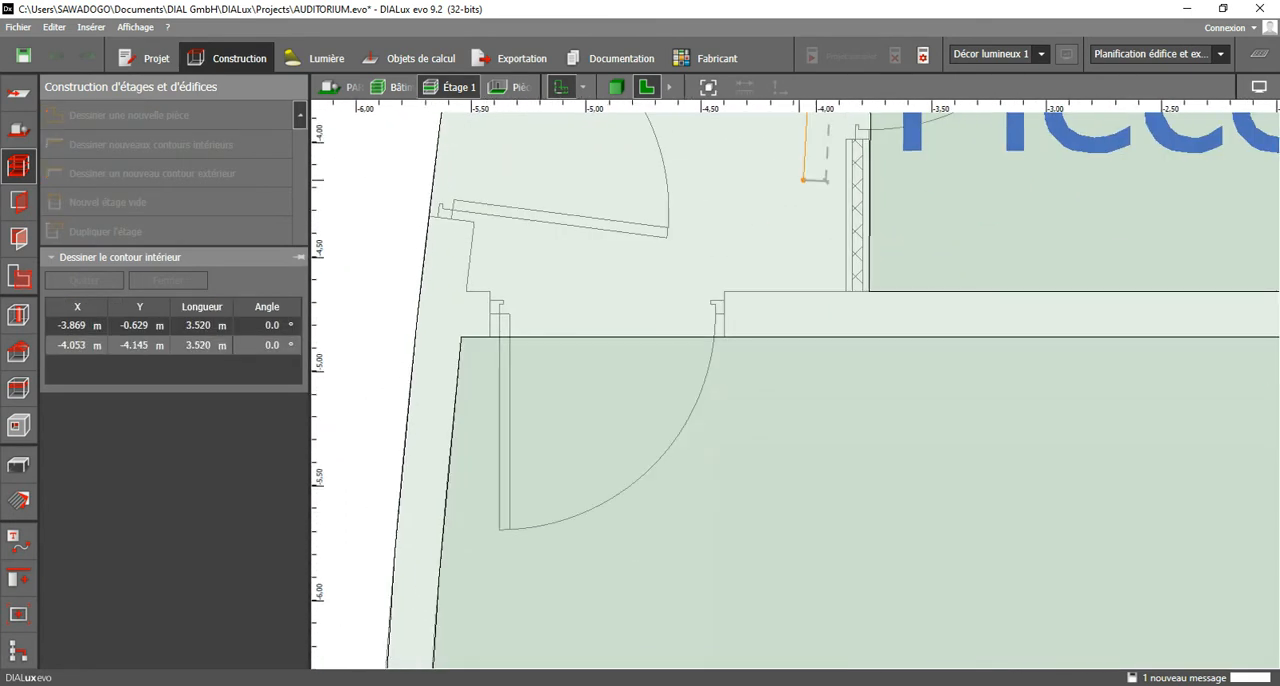
scroll(843, 256, up, 2)
click(845, 308)
Continue the corridor contour along its lower wall to about X -5.52 m, then up beside the entrance door to about X -5.36 m, Y -3.34 m.
middle_drag(532, 307, 1037, 368)
click(774, 364)
click(782, 260)
middle_drag(780, 257, 710, 656)
click(758, 309)
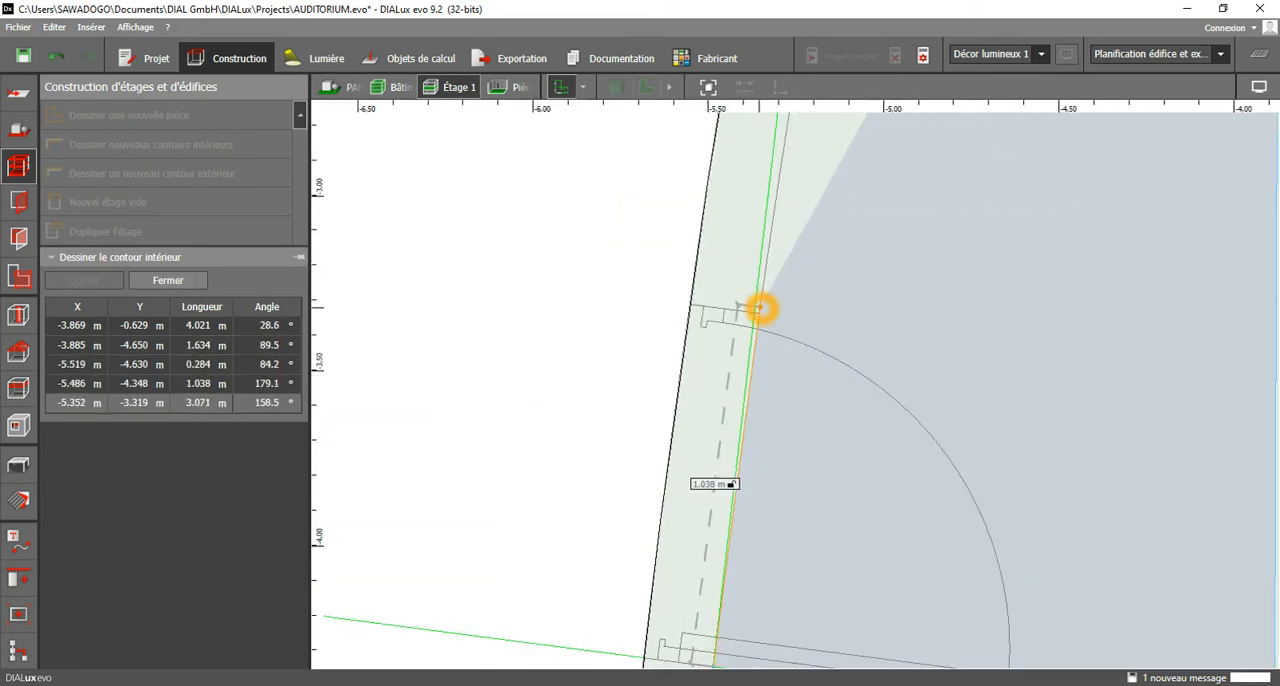
Follow the outer wall's inner face up into the curve with short segments to about X -4.94 m, Y -1.66 m.
middle_drag(851, 237, 801, 663)
click(767, 396)
middle_drag(767, 396, 725, 571)
click(748, 506)
click(748, 489)
click(778, 407)
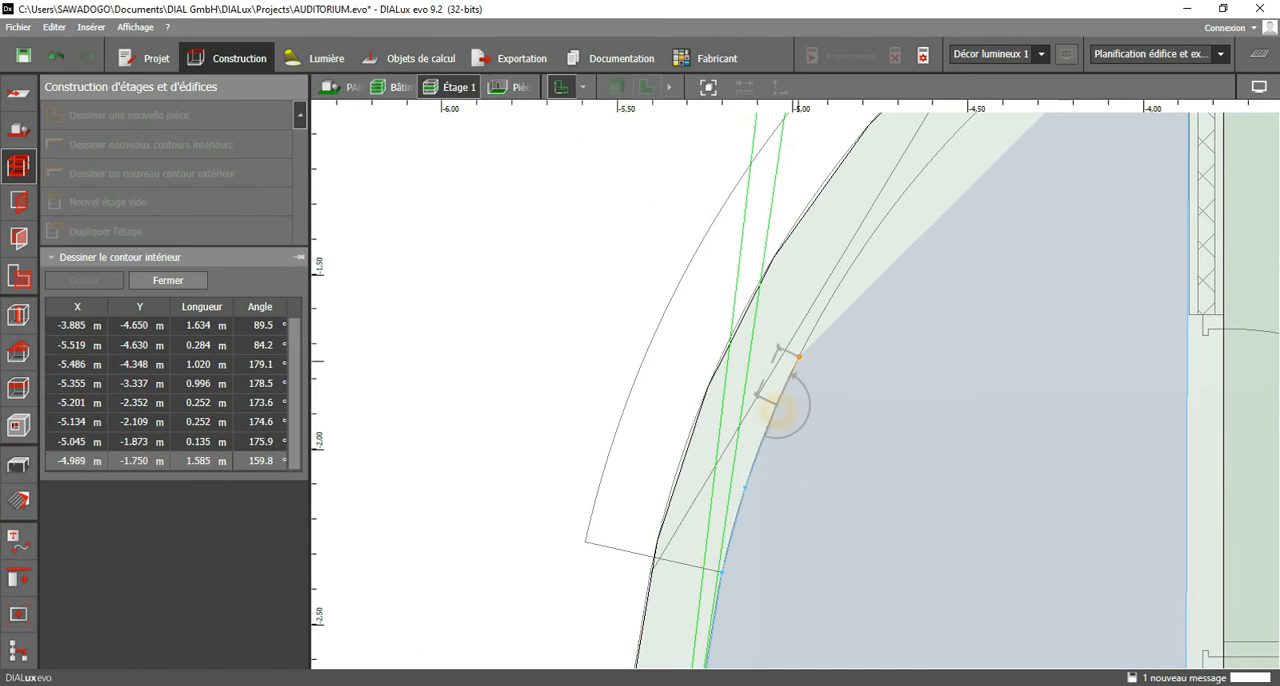
click(811, 332)
Follow the rest of the curved wall's inner face past X -4.27 m, Y -0.85 m to the partition and close the corridor room.
middle_drag(811, 332, 741, 497)
click(782, 437)
click(830, 365)
click(861, 324)
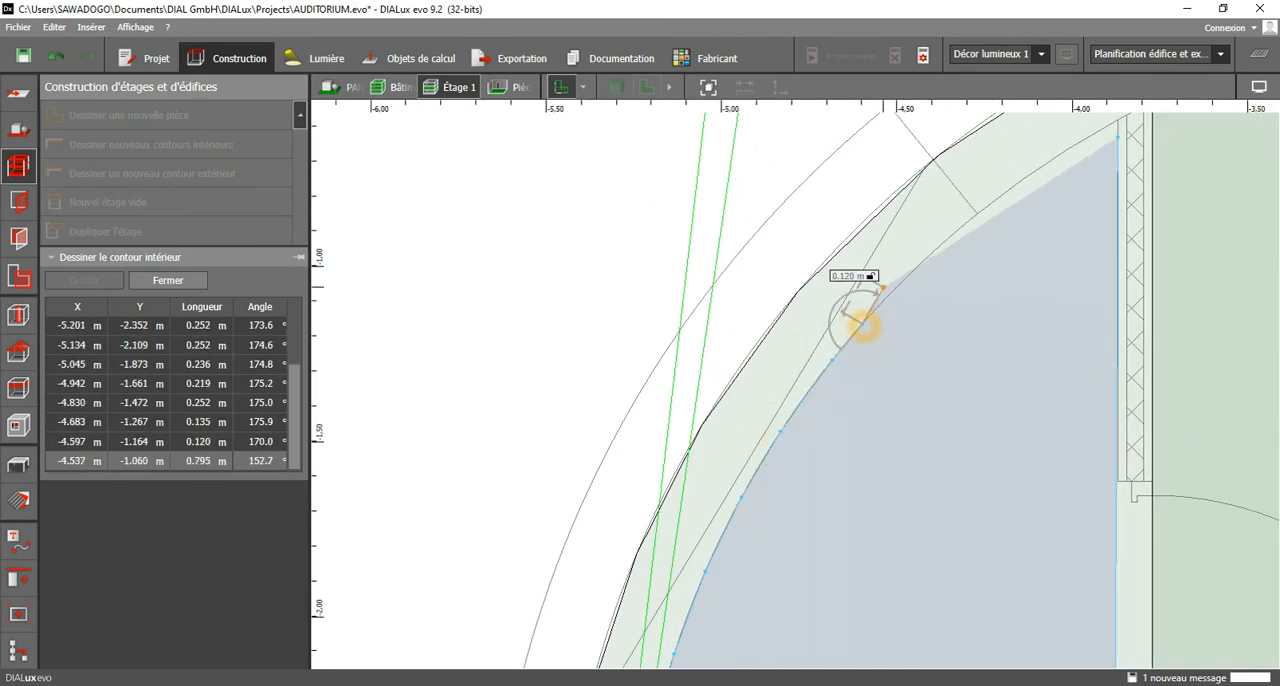
middle_drag(861, 324, 795, 444)
click(813, 428)
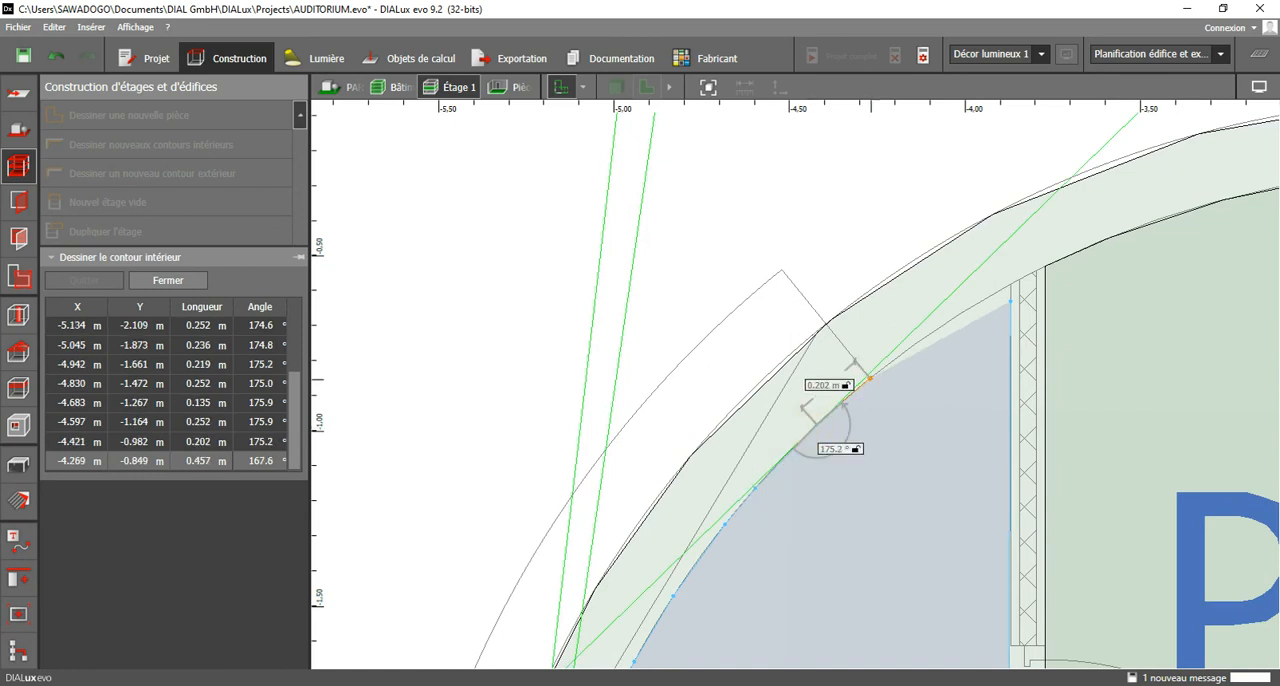
click(1012, 285)
click(1012, 257)
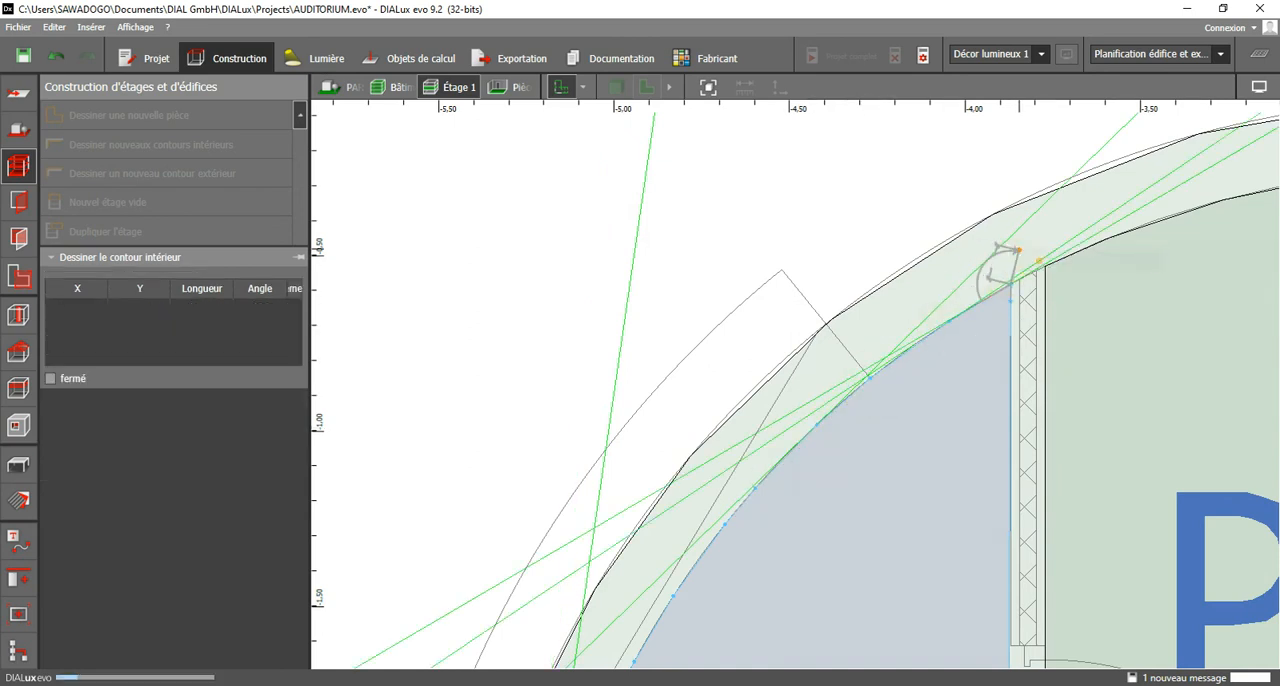
scroll(1012, 257, down, 4)
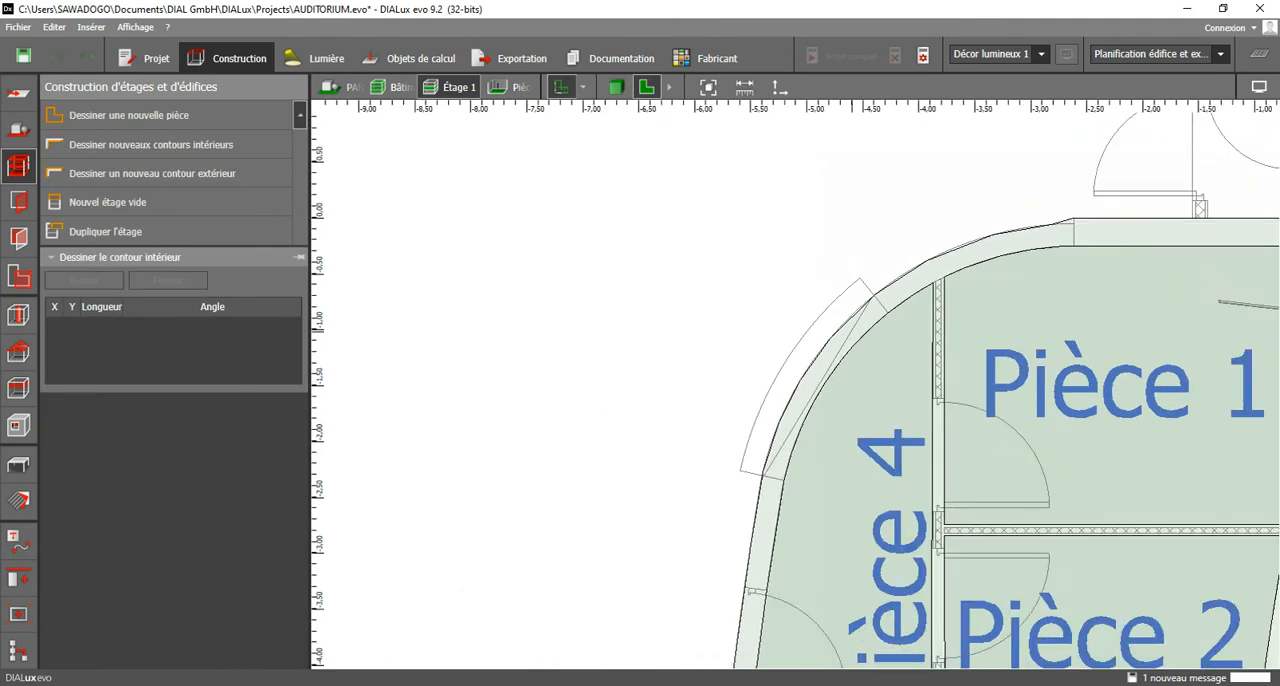
scroll(831, 388, down, 3)
middle_drag(836, 490, 747, 179)
middle_drag(790, 470, 803, 232)
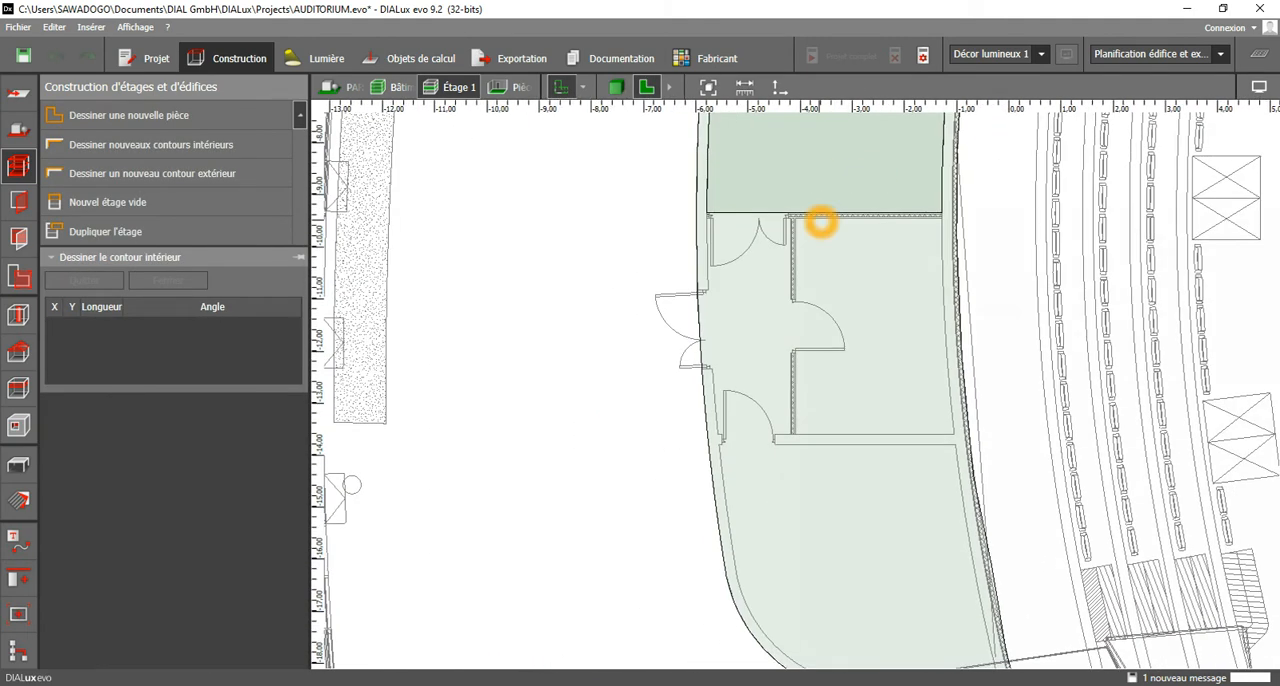
Start a new room contour at X -1.28 m, Y -9.45 m, through X -4.08 m down to Y -13.60 m, then across to about X -1.04 m.
scroll(939, 219, up, 4)
click(940, 215)
click(603, 219)
middle_drag(626, 497, 633, 227)
scroll(618, 445, up, 2)
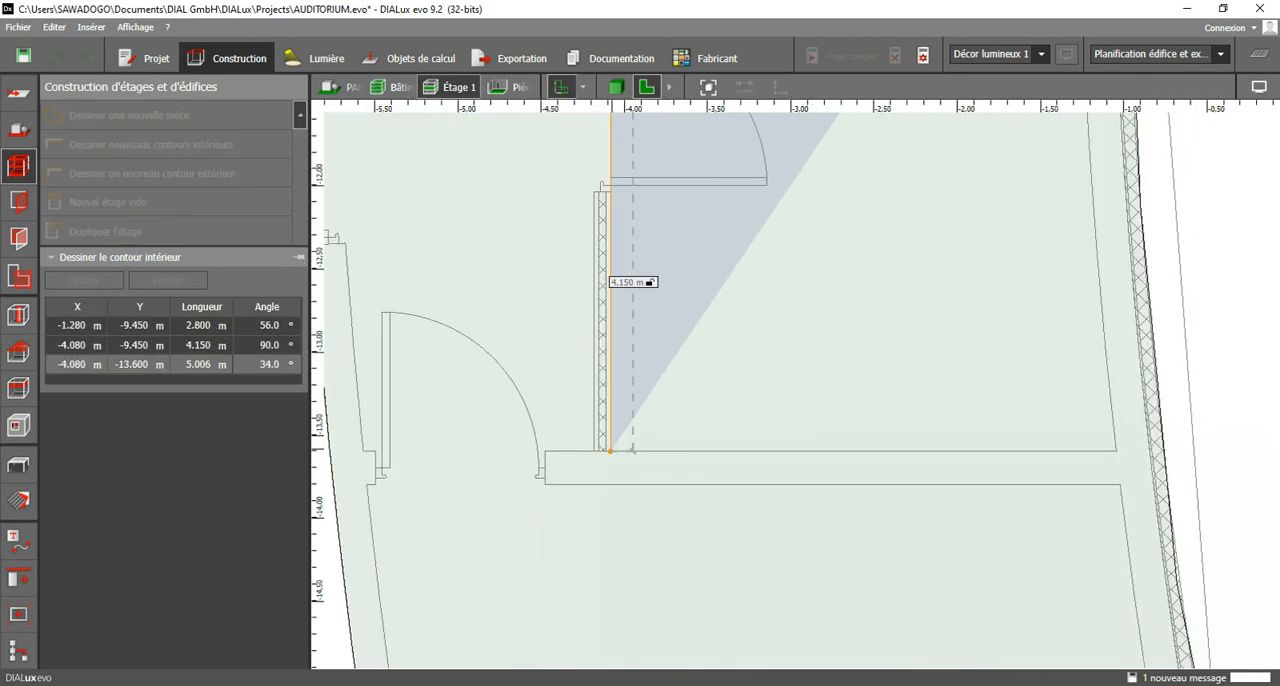
click(610, 451)
click(1116, 451)
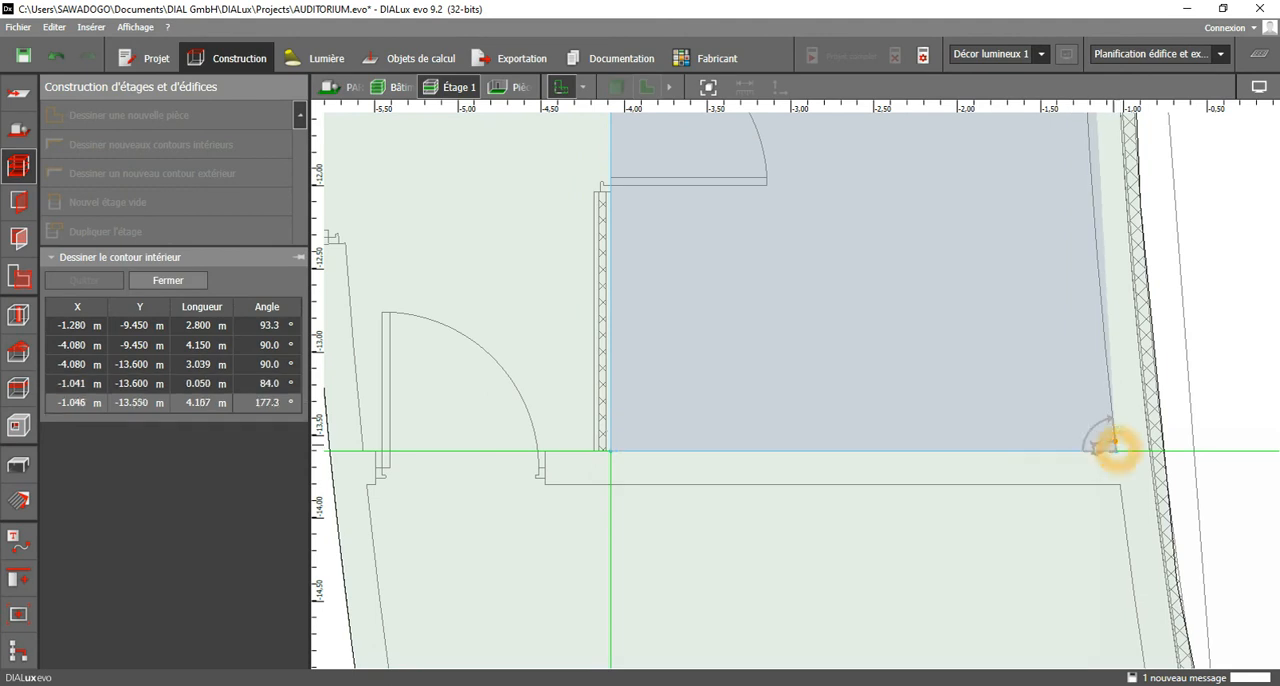
Follow the curved auditorium-side wall's inner face up with short segments to about X -1.20 m, Y -11.76 m.
click(1111, 402)
click(1102, 320)
middle_drag(1098, 256, 1025, 442)
click(1027, 438)
scroll(1029, 434, up, 3)
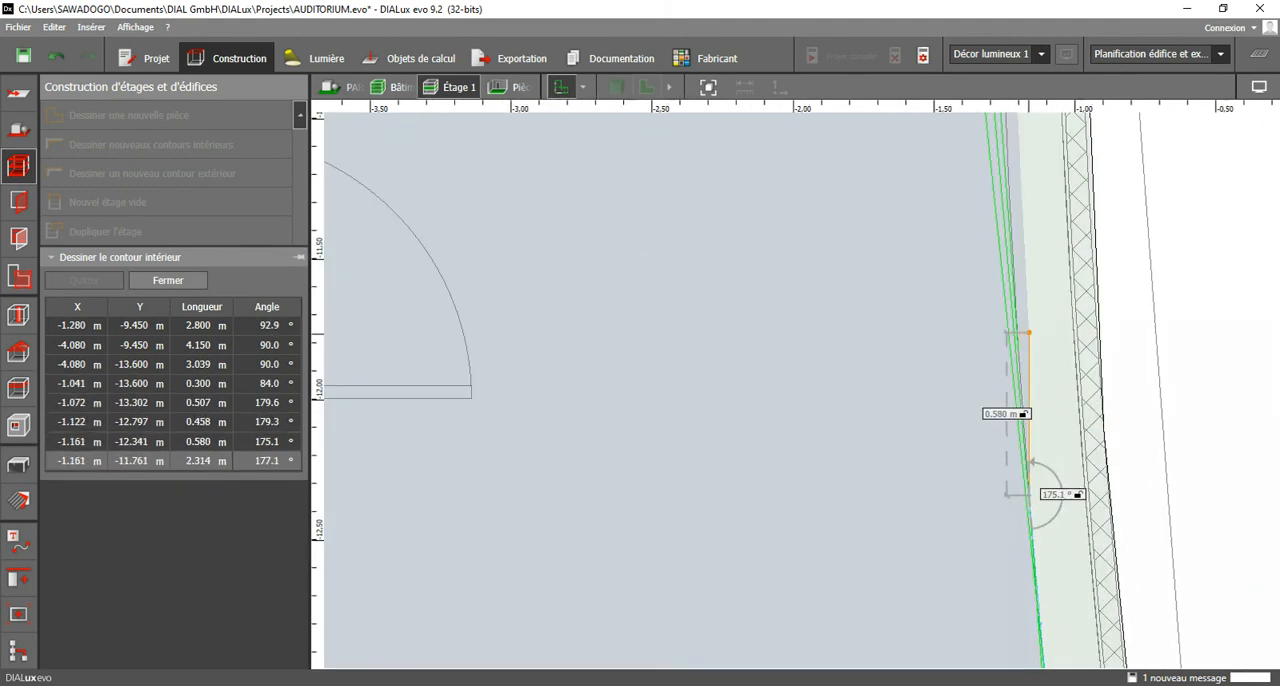
click(1014, 337)
middle_drag(1006, 329, 968, 556)
Continue the contour up the curved wall to about X -1.28 m, Y -9.81 m and close the polygon.
click(975, 425)
middle_drag(975, 425, 932, 575)
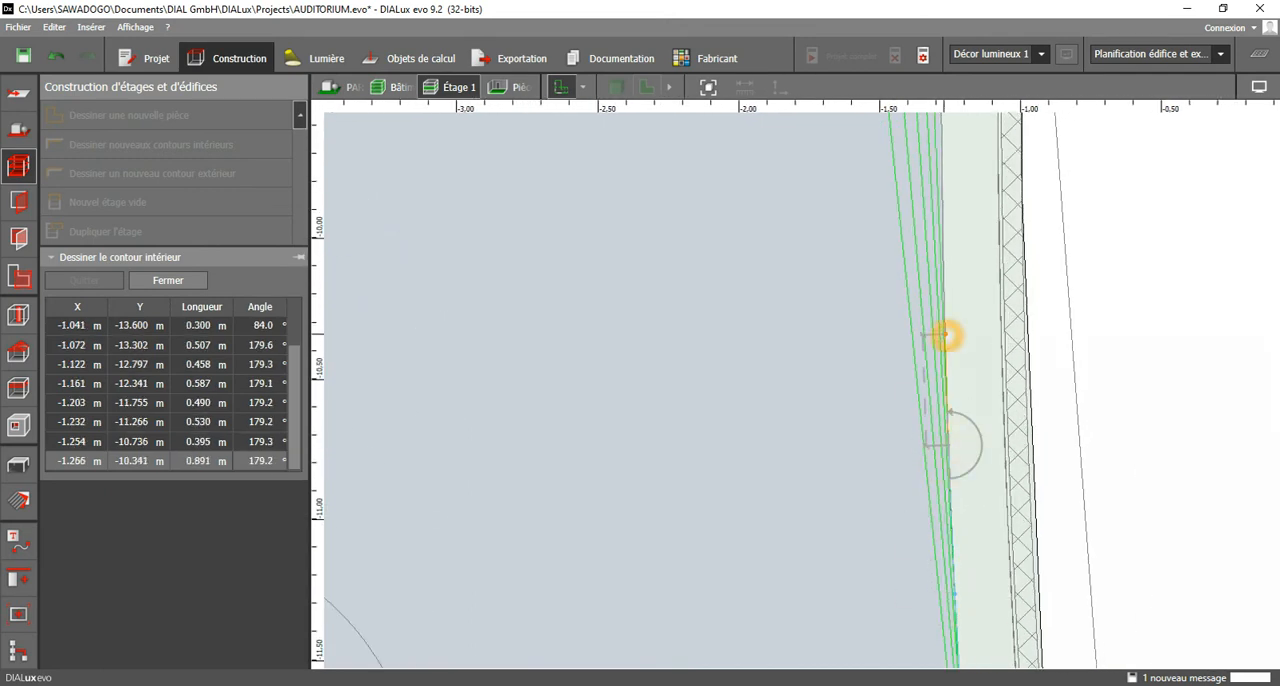
click(945, 342)
middle_drag(957, 300, 953, 539)
click(945, 413)
scroll(960, 346, up, 2)
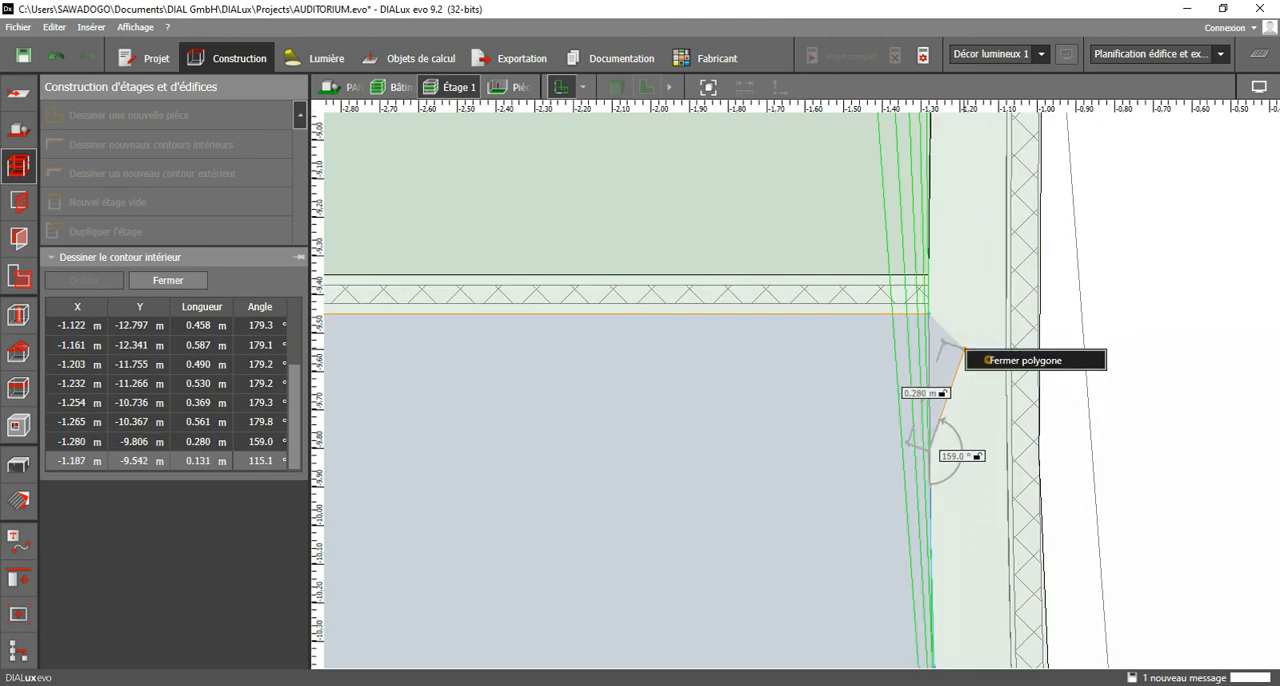
click(987, 359)
Start the adjacent entrance lobby's contour at X -5.78 m, Y -9.45 m, across to X -4.18 m and down the partition to Y -13.60 m.
scroll(972, 368, down, 5)
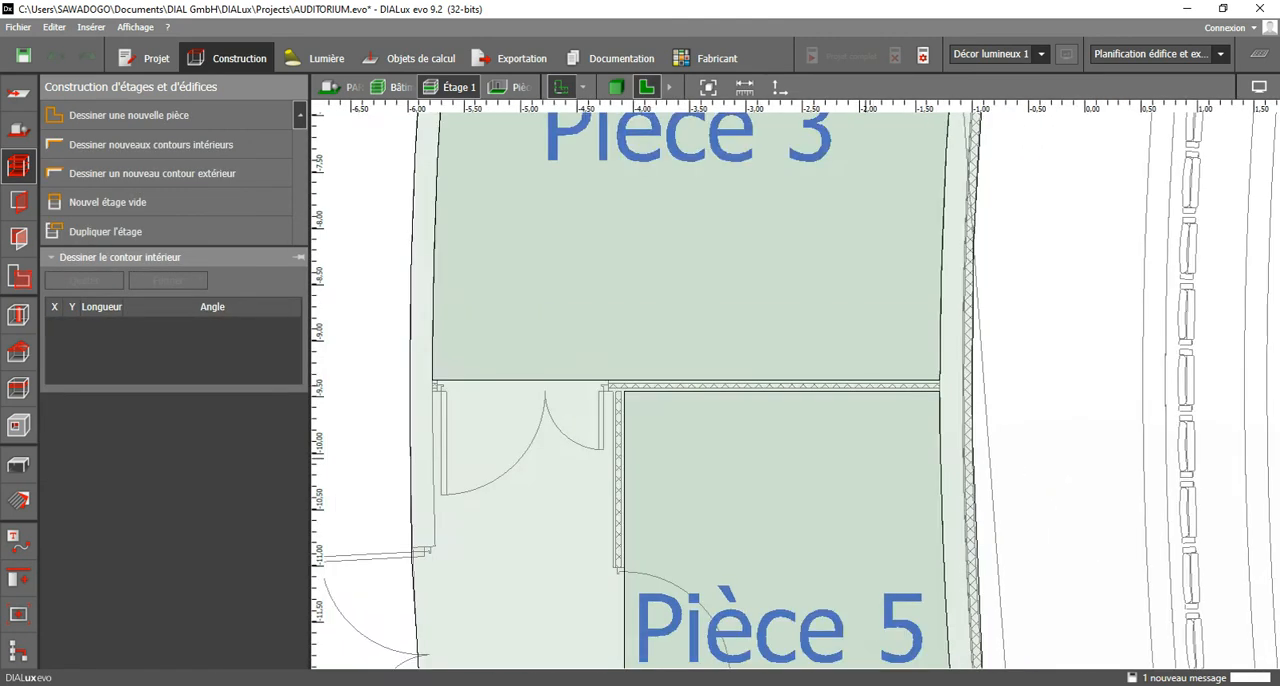
scroll(875, 478, down, 3)
scroll(571, 408, up, 4)
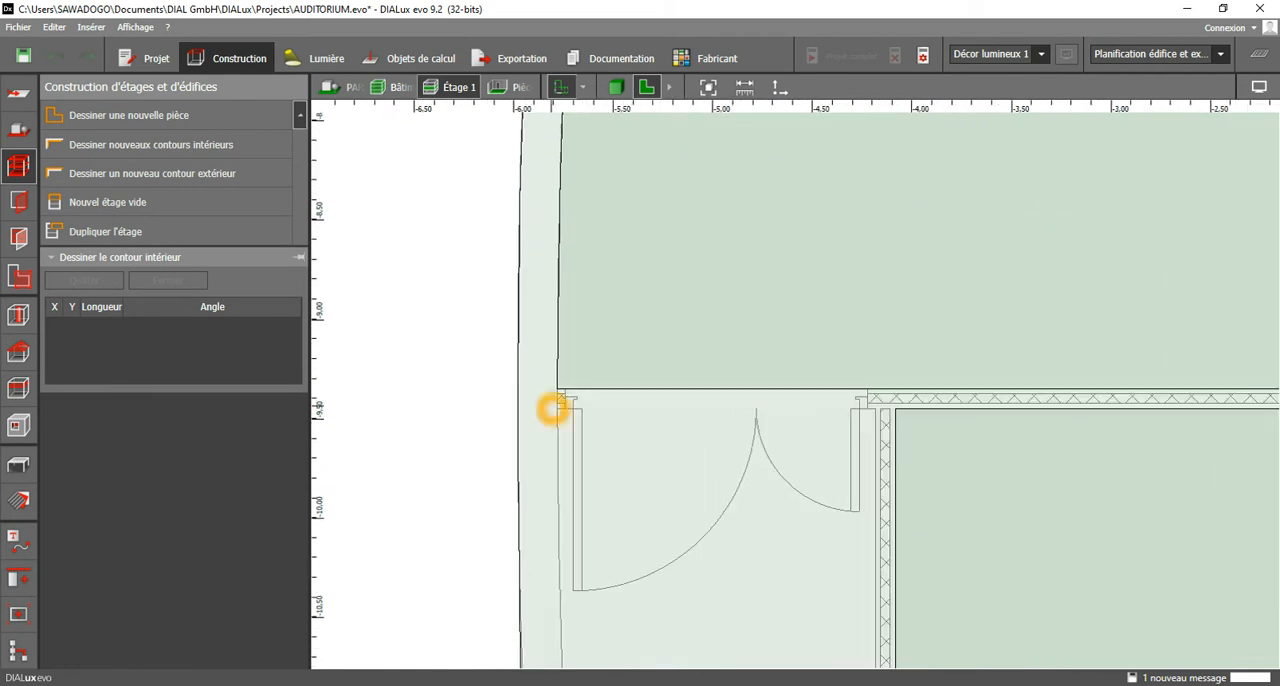
click(560, 408)
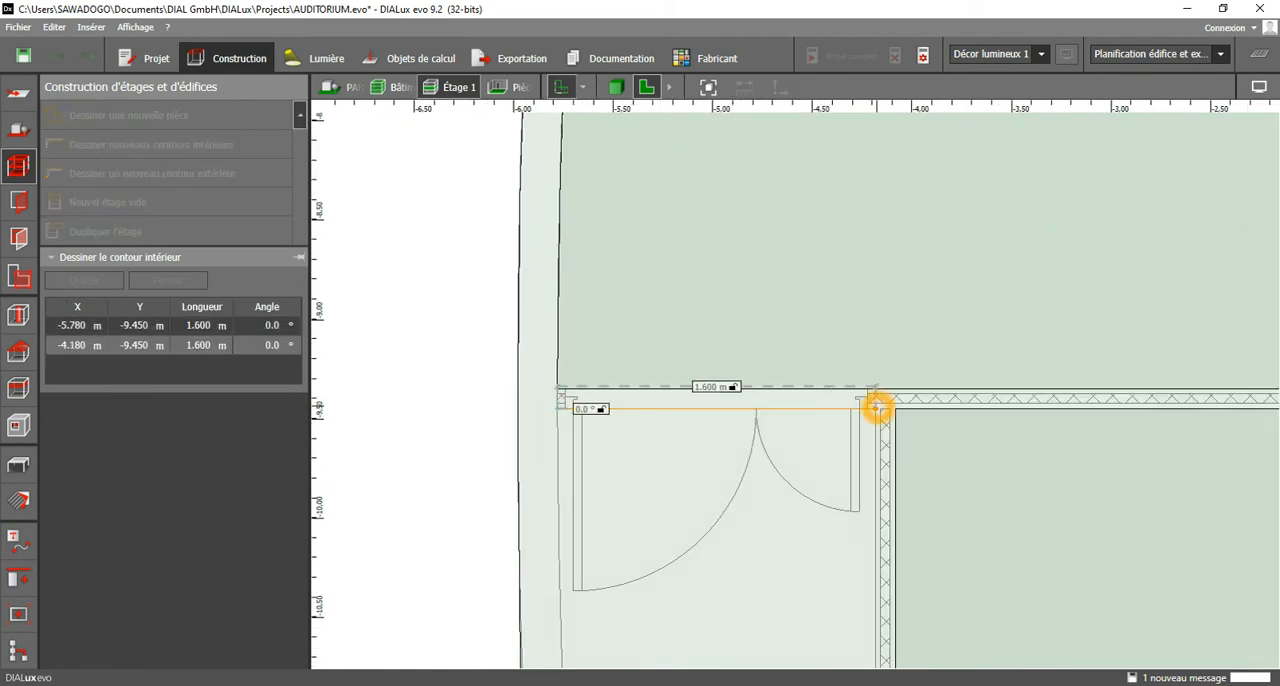
click(876, 408)
scroll(822, 478, down, 2)
middle_drag(784, 527, 814, 172)
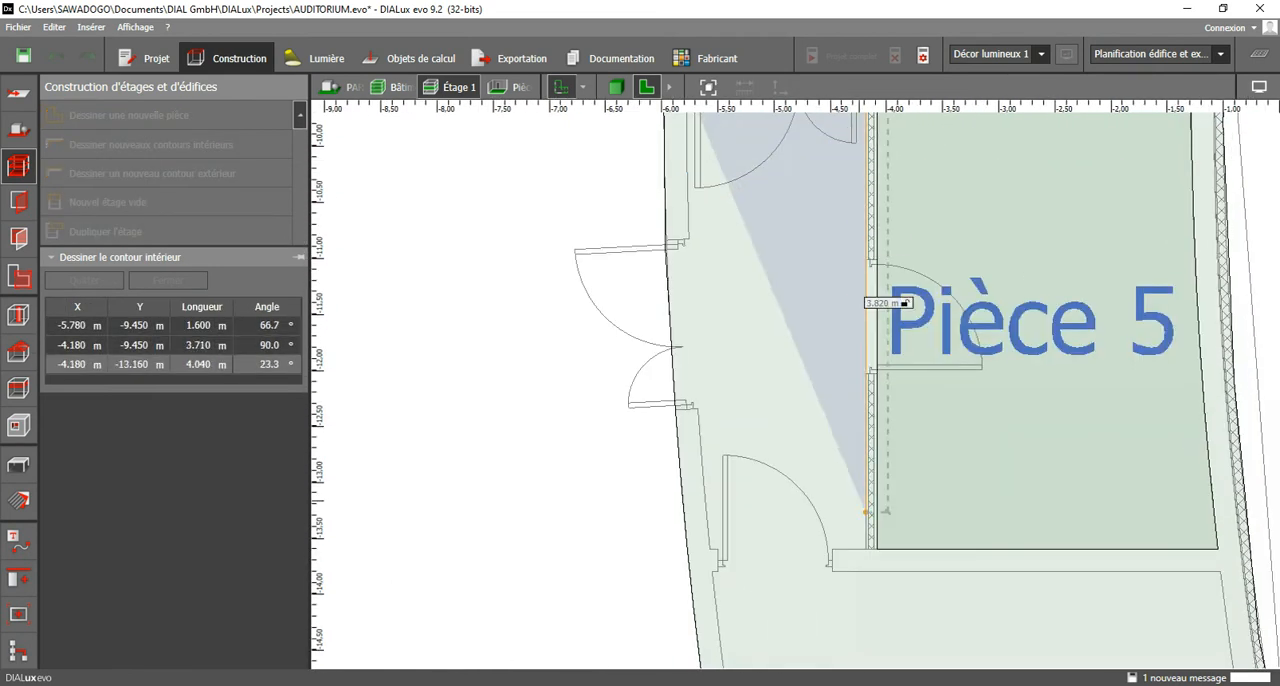
scroll(867, 518, up, 2)
click(869, 549)
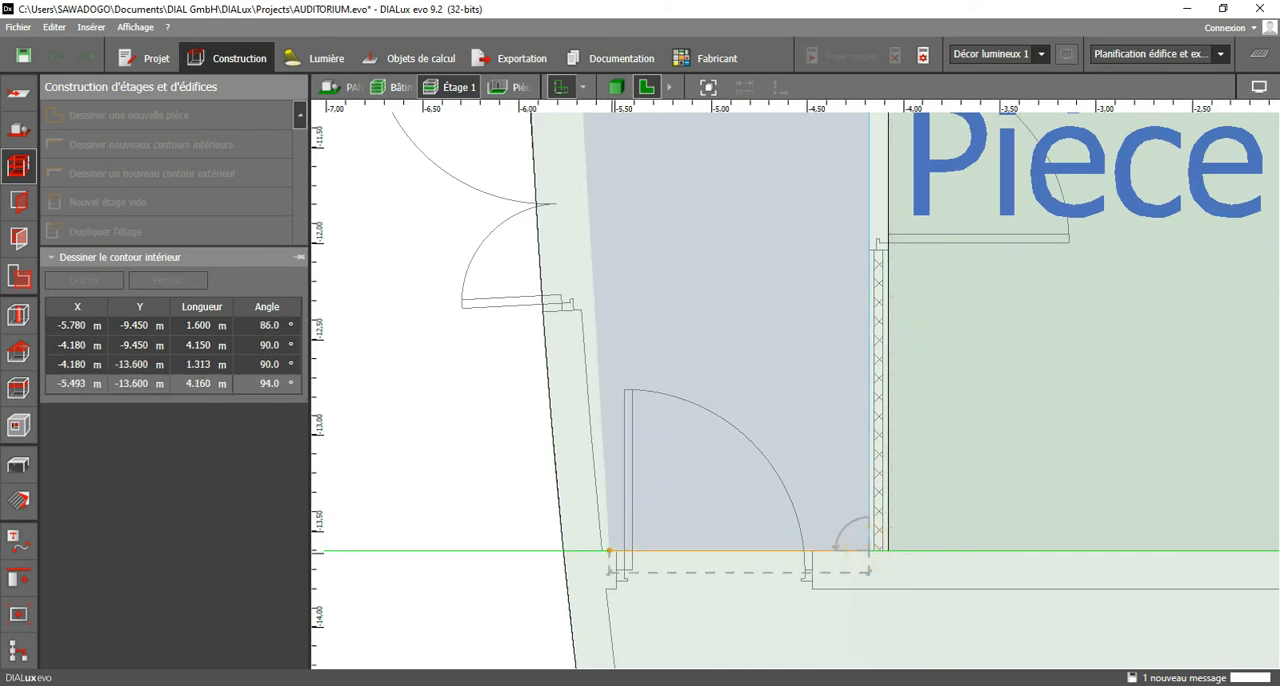
Run the lobby contour along its lower wall to about X -5.57 m, follow the outer wall's inner face up past the entrance door and close it.
click(609, 549)
click(594, 493)
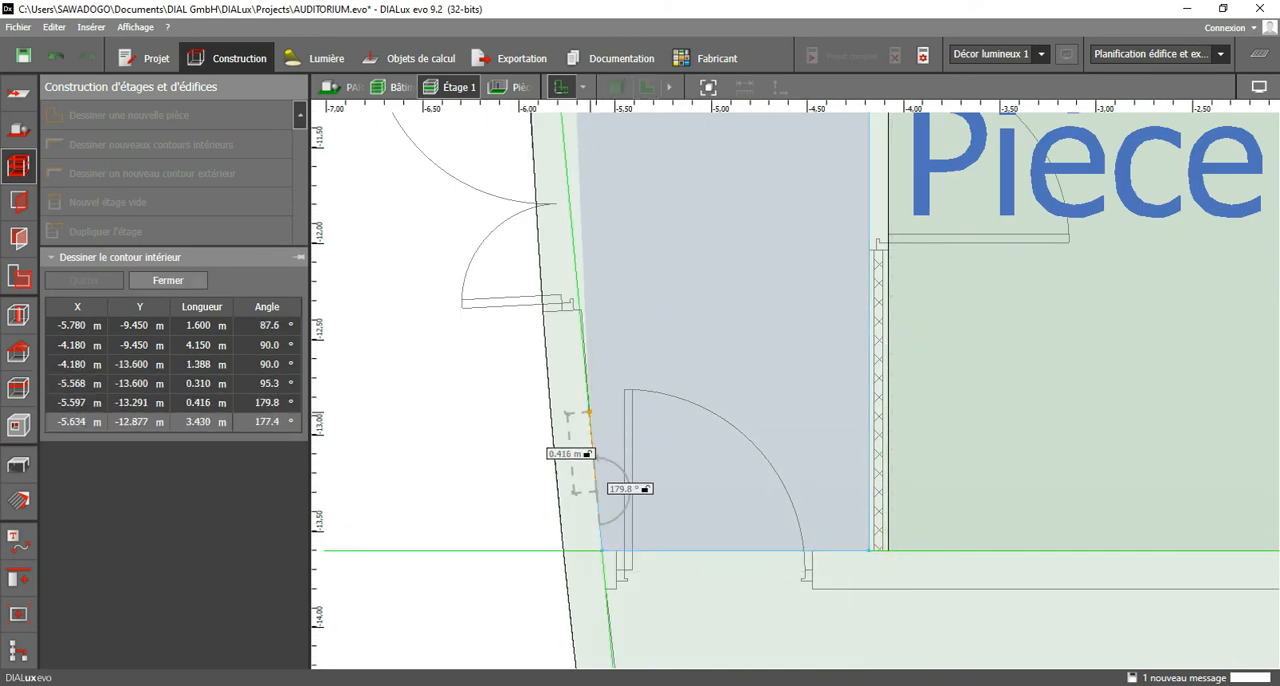
click(590, 405)
click(580, 308)
middle_drag(637, 292, 737, 615)
click(665, 341)
middle_drag(735, 349, 759, 626)
click(787, 522)
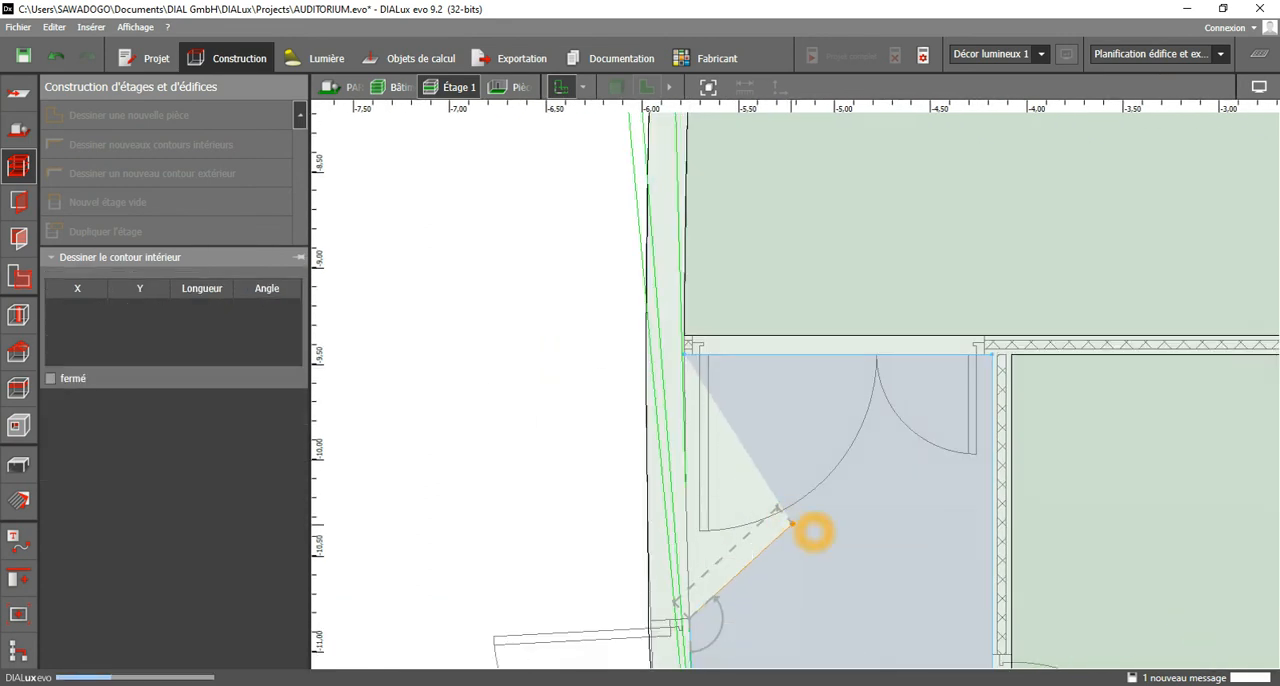
Start the contour of the large curved room below at about X -5.55 m, Y -13.80 m and run it across to about X -1.02 m.
scroll(771, 391, down, 5)
scroll(771, 391, down, 1)
middle_drag(785, 551, 739, 310)
scroll(740, 404, up, 9)
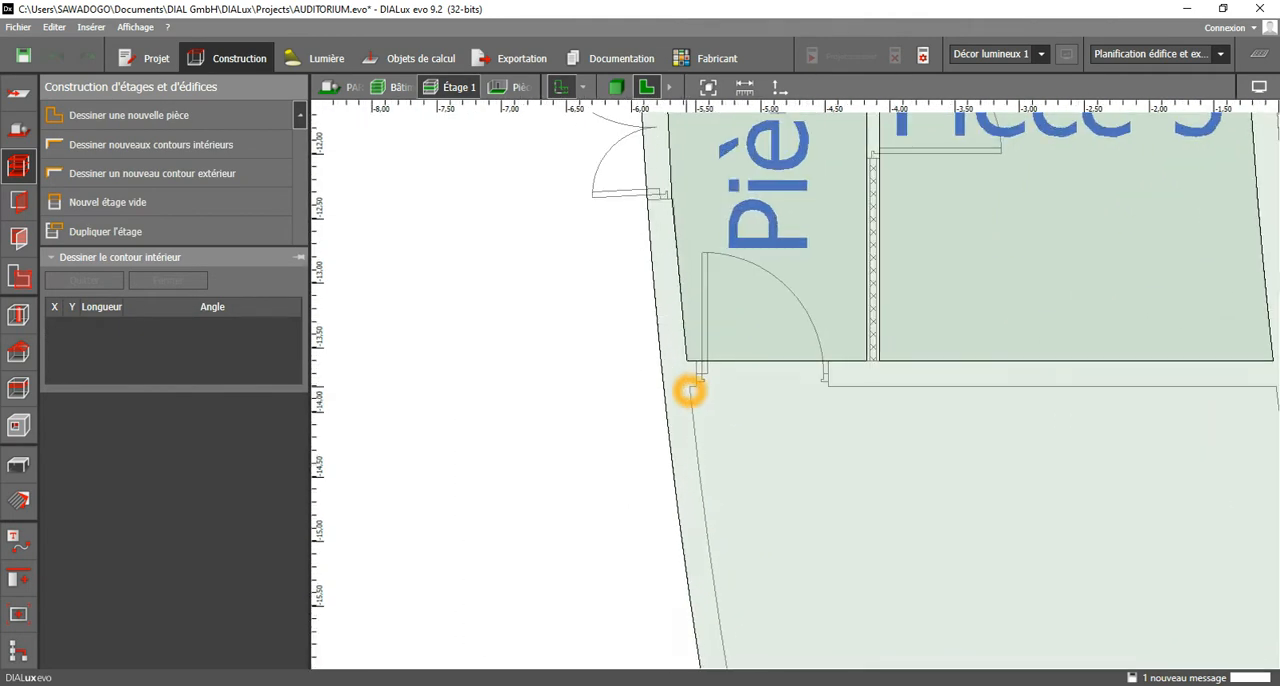
click(690, 389)
middle_drag(1089, 407, 756, 384)
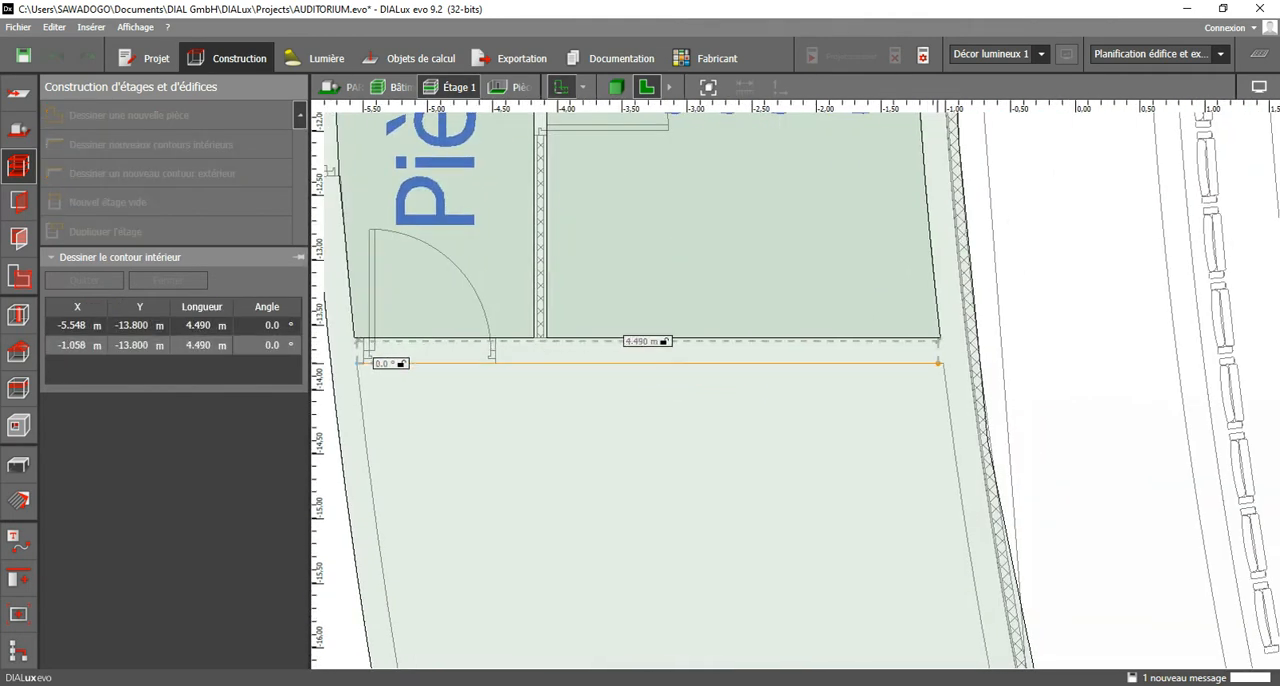
click(944, 362)
Trace the room's auditorium-side wall down with short segments to about X -0.68 m, Y -16.08 m.
click(950, 406)
click(956, 475)
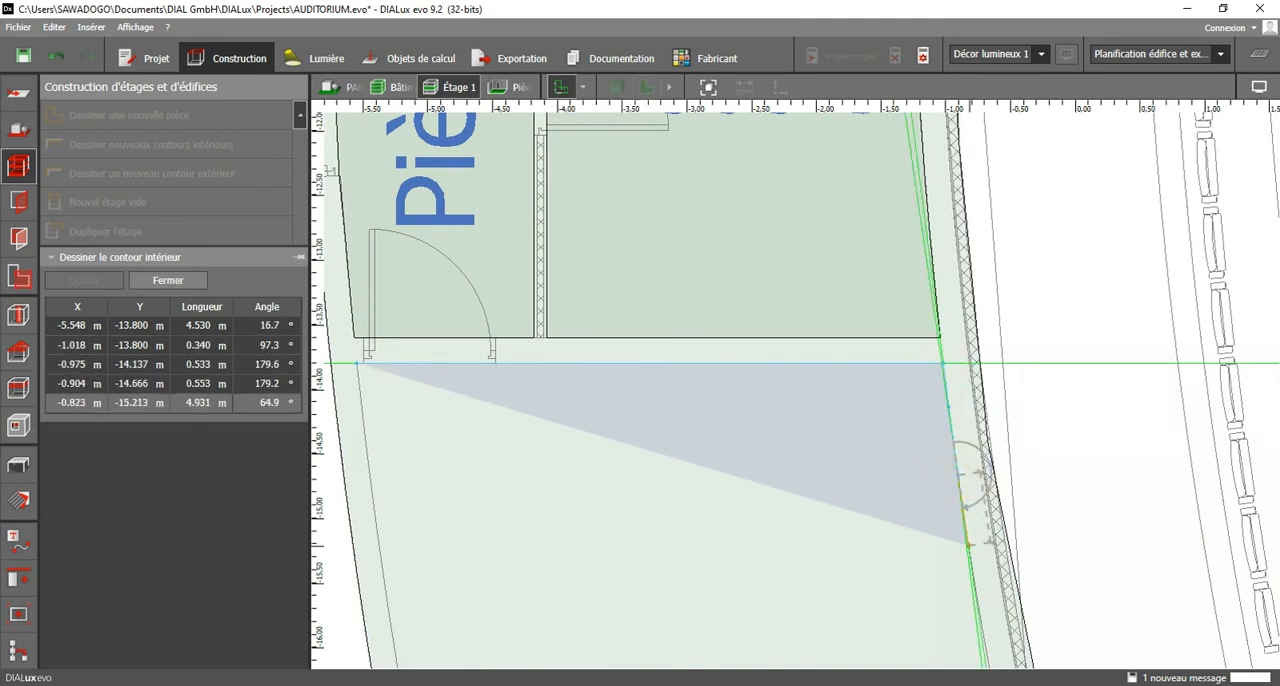
click(973, 560)
middle_drag(949, 529, 948, 423)
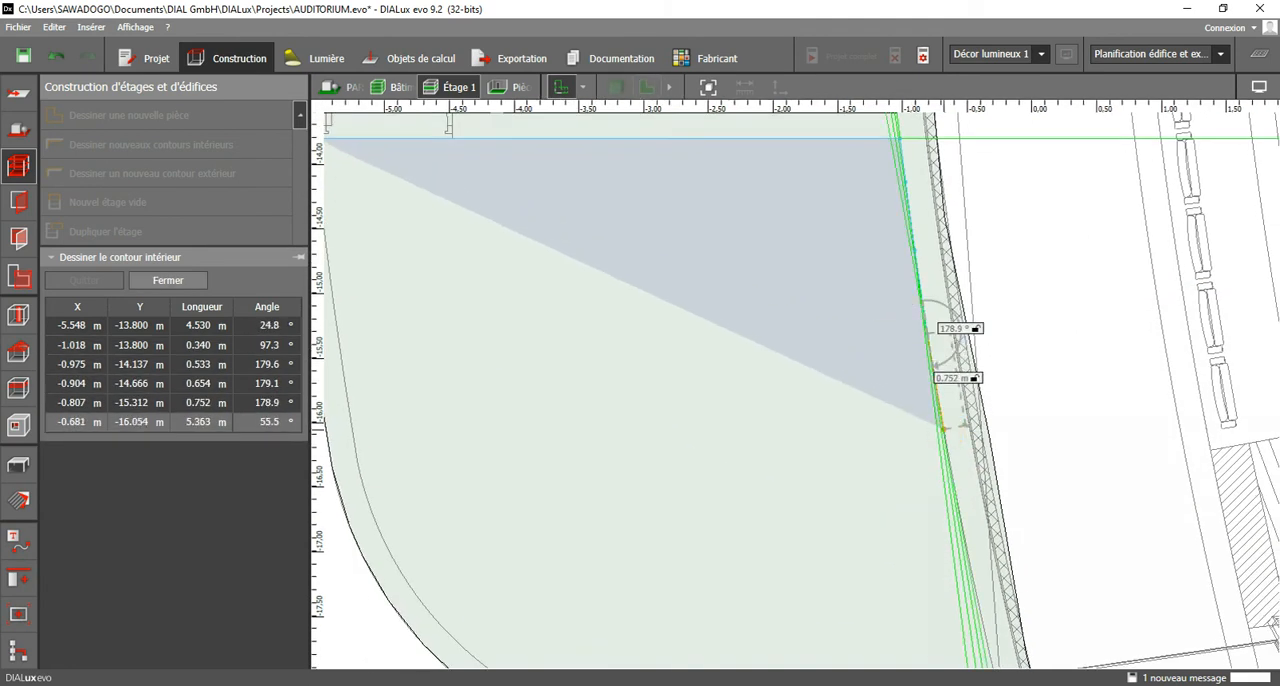
click(945, 431)
Continue down the auditorium-side wall to the lower corner at about X -0.17 m, Y -18.45 m.
click(957, 490)
click(963, 541)
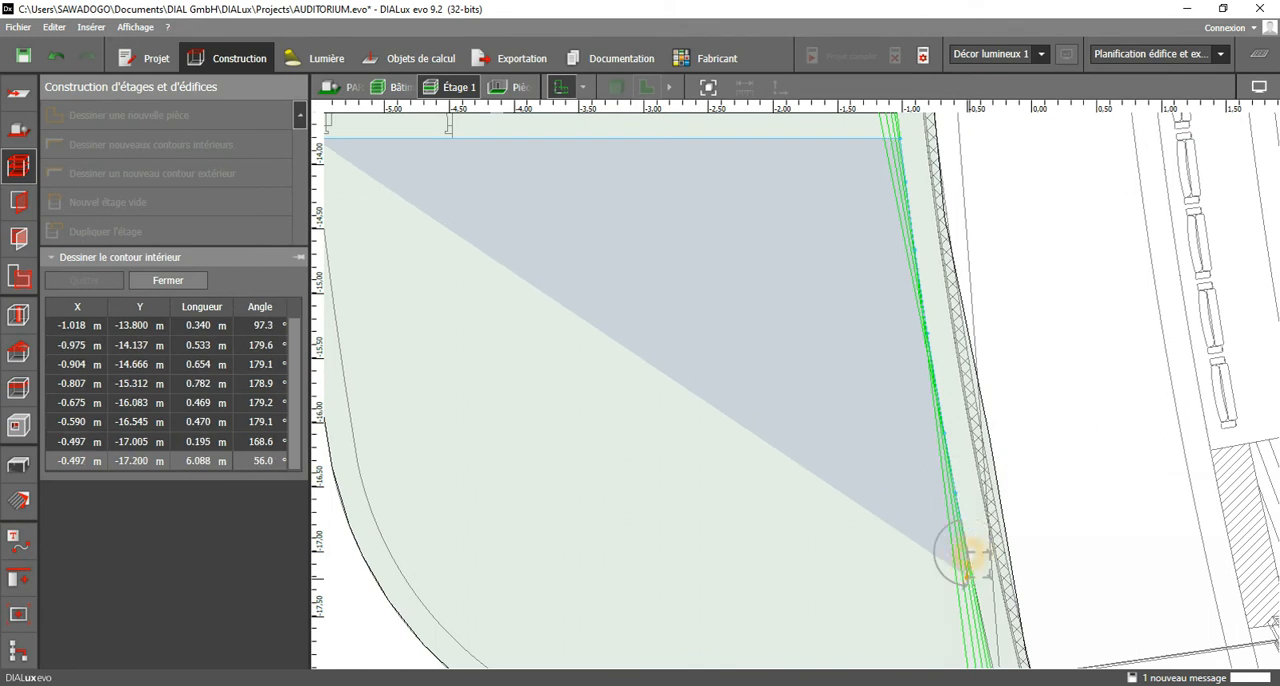
middle_drag(963, 543, 963, 329)
click(971, 393)
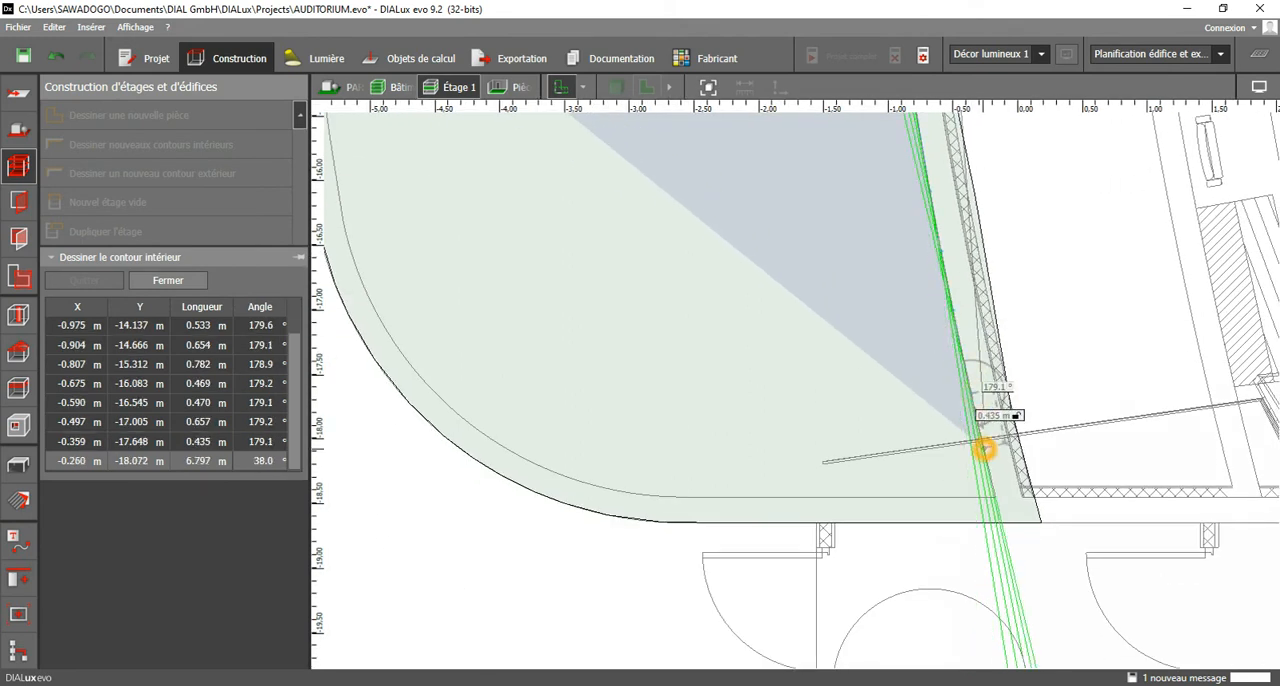
click(988, 462)
scroll(988, 462, up, 2)
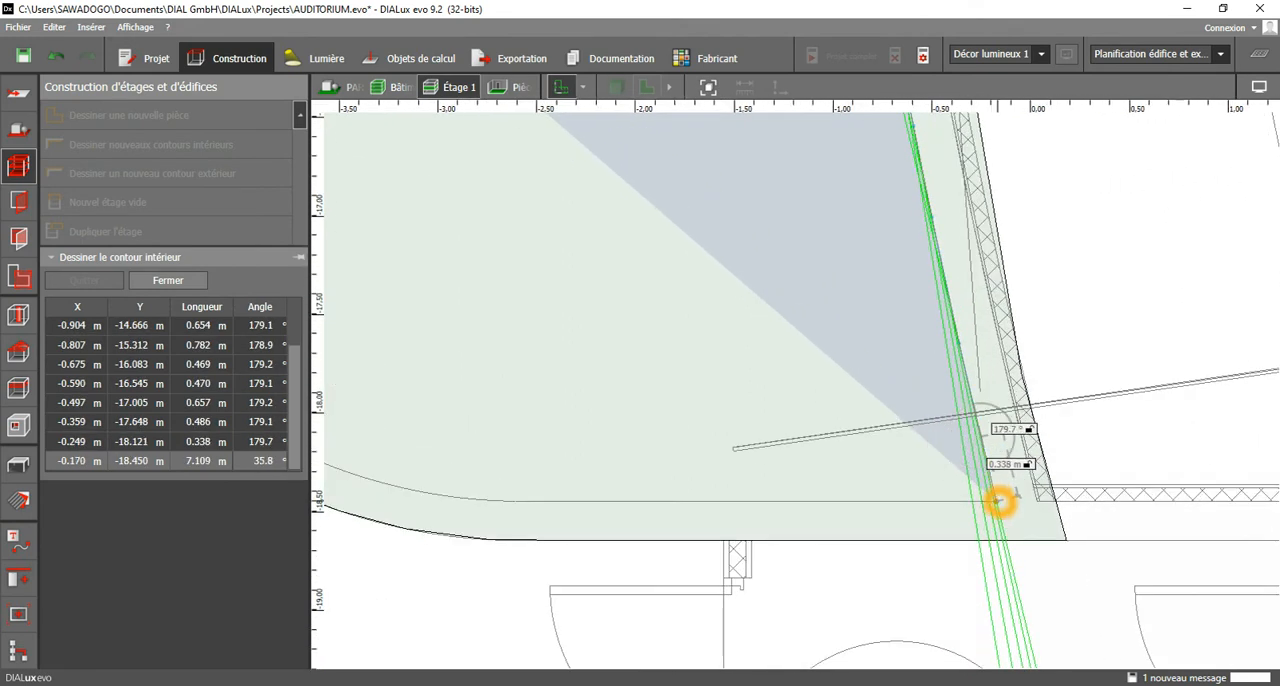
Trace the straight lower wall's inner face at Y -18.45 m to the start of the curve at about X -2.67 m.
click(942, 500)
click(869, 500)
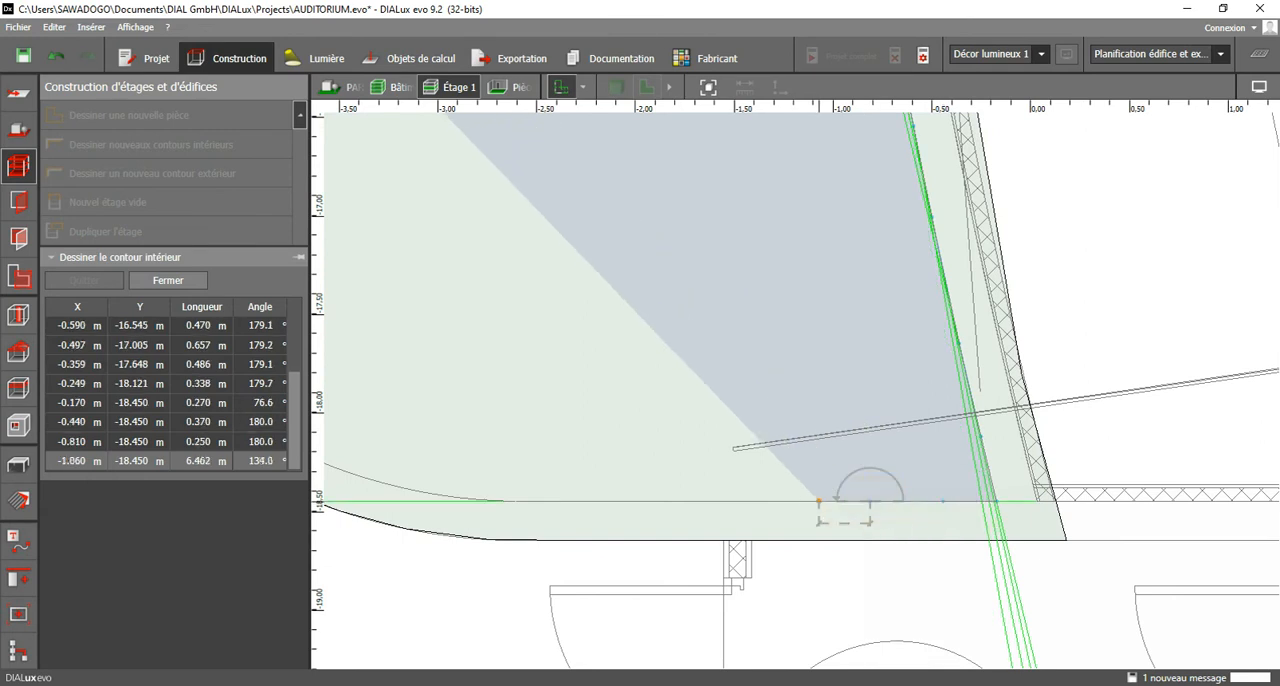
click(787, 500)
click(632, 500)
click(502, 500)
middle_drag(510, 490, 1001, 506)
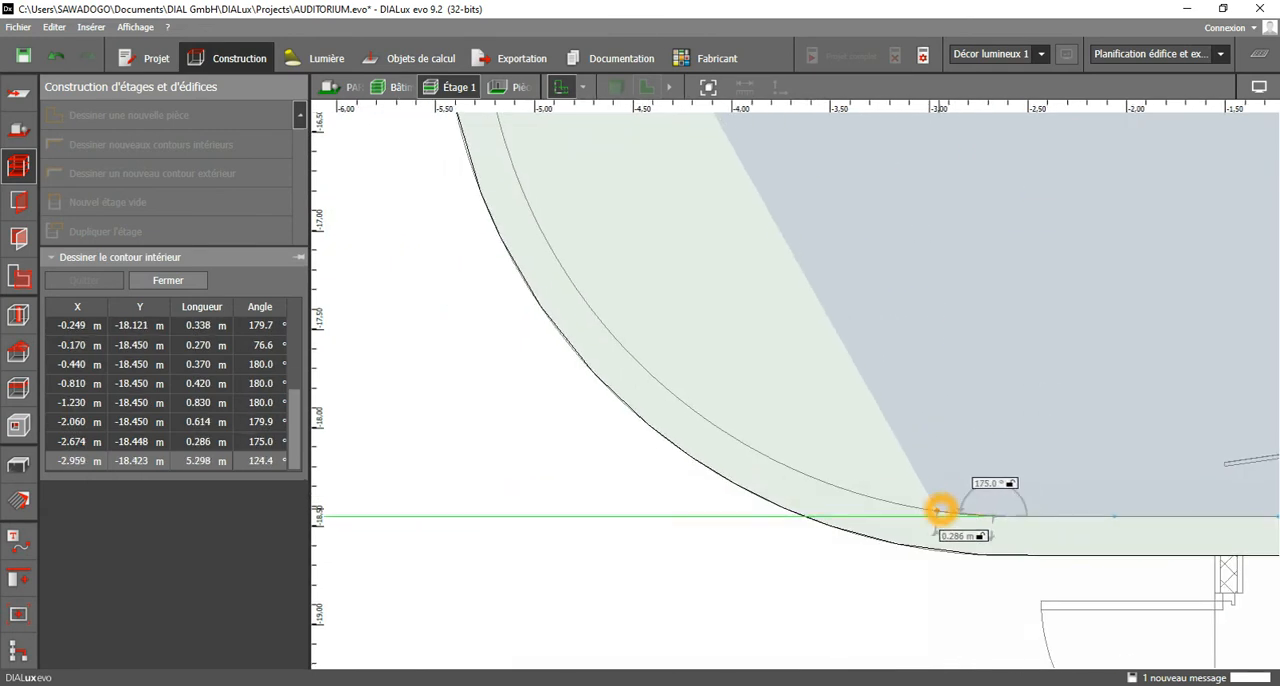
Follow the rounded corner's inner face with short segments to about X -4.61 m, Y -17.52 m.
click(938, 511)
click(885, 500)
click(834, 485)
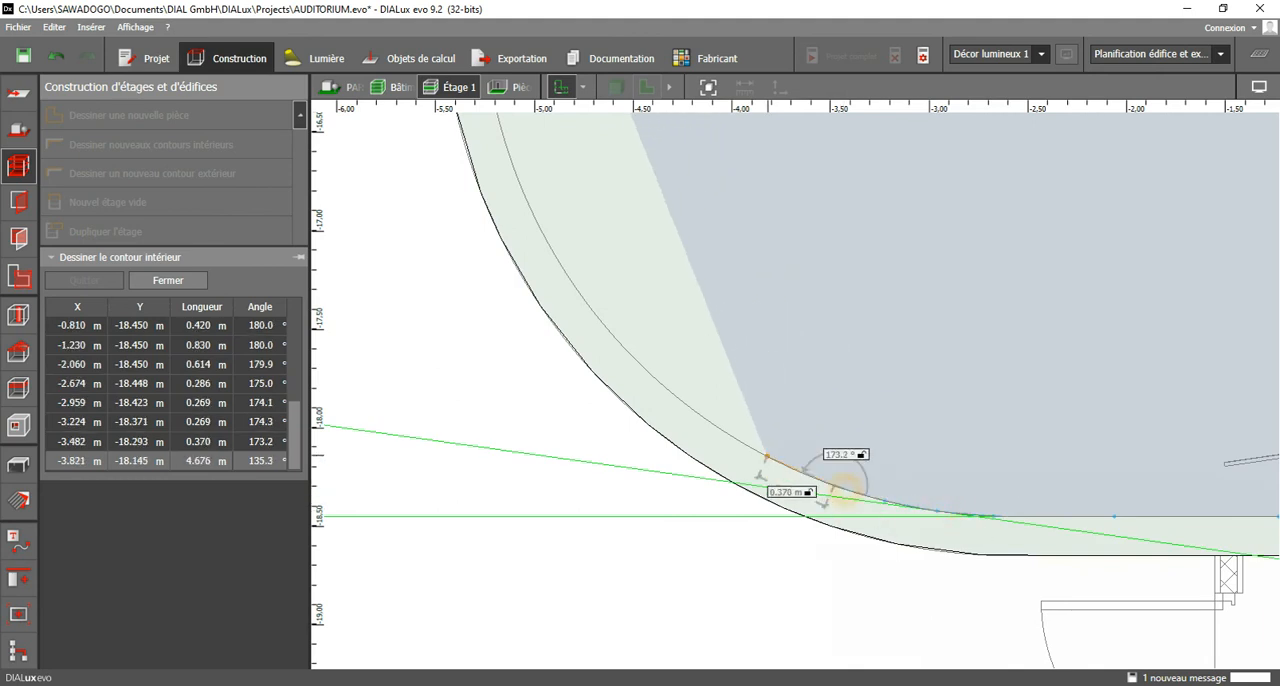
click(788, 466)
click(732, 437)
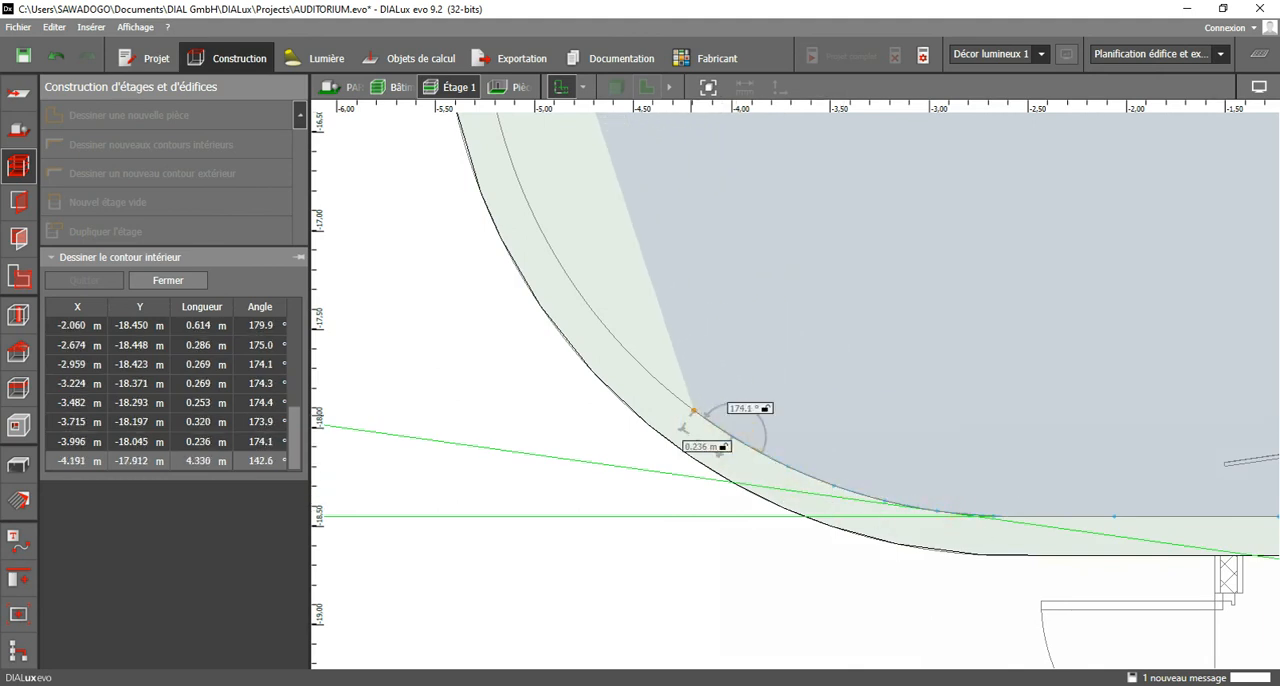
click(650, 374)
click(611, 334)
Trace the rest of the curve and the outer wall up to about X -5.51 m, Y -14.17 m and close the room polygon.
middle_drag(635, 307, 834, 539)
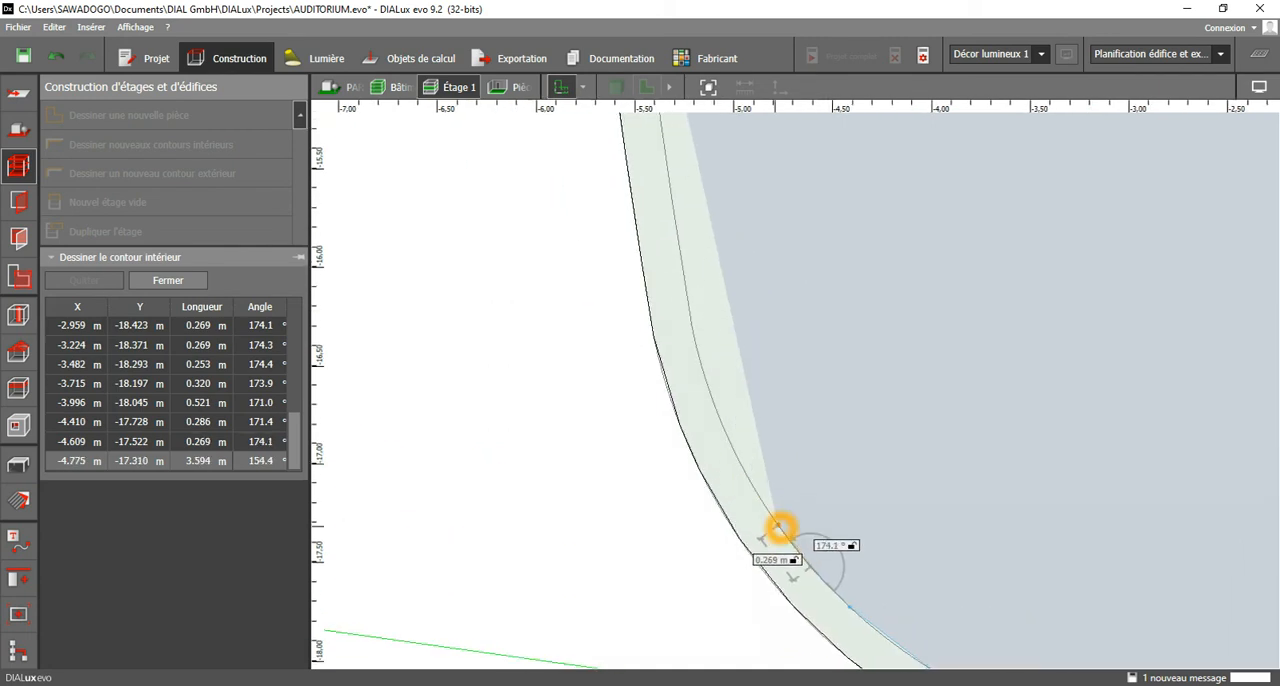
click(778, 527)
click(720, 422)
middle_drag(695, 342, 740, 565)
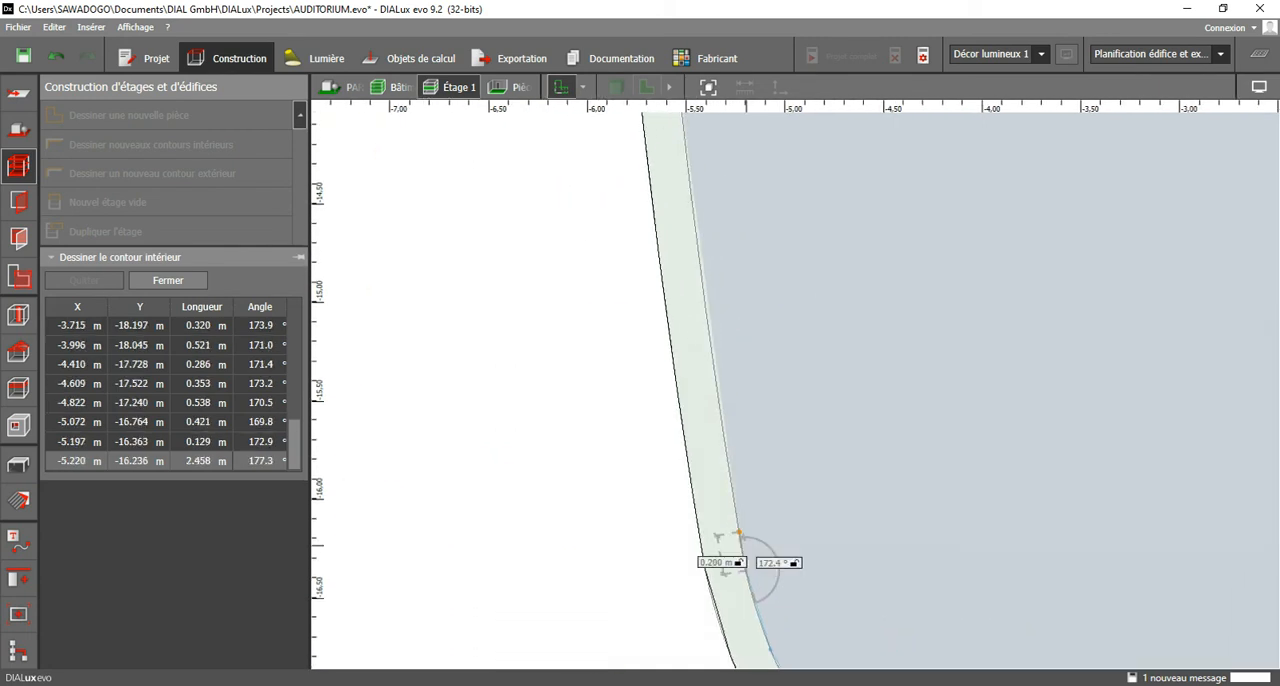
middle_drag(686, 318, 716, 438)
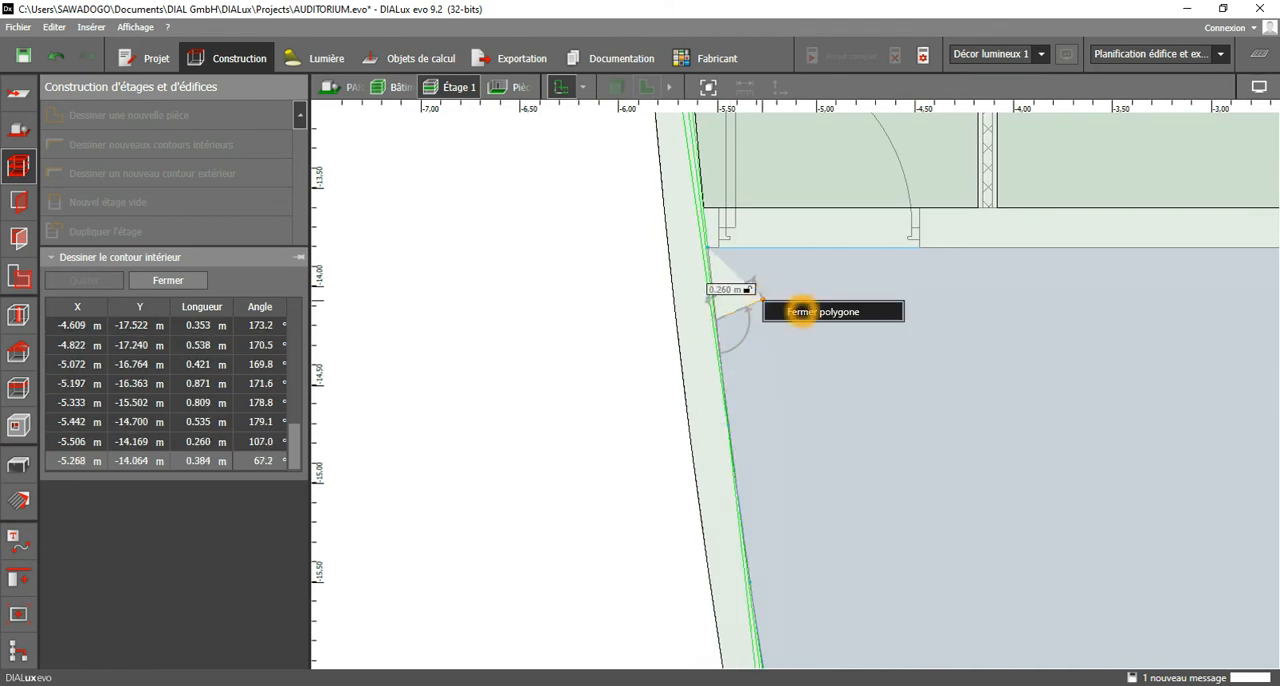
click(760, 298)
Inspect the modelled block of seven rooms in the 3D view from several angles.
scroll(686, 306, down, 10)
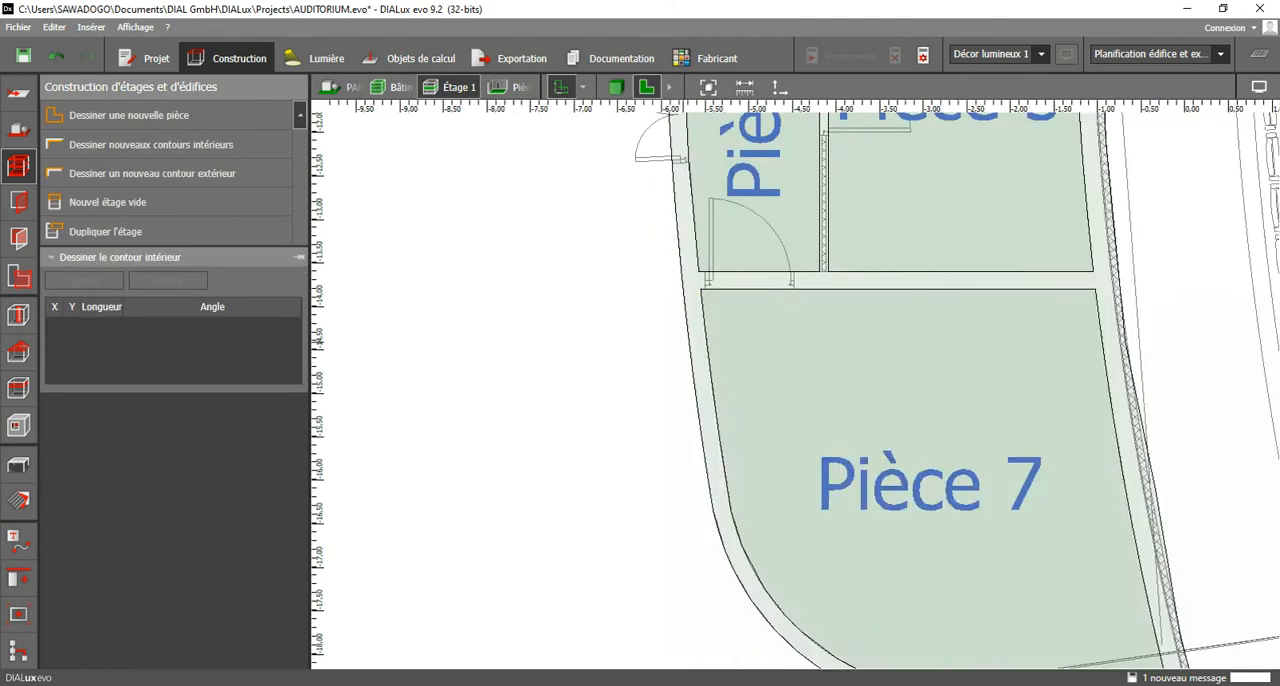
scroll(690, 430, down, 2)
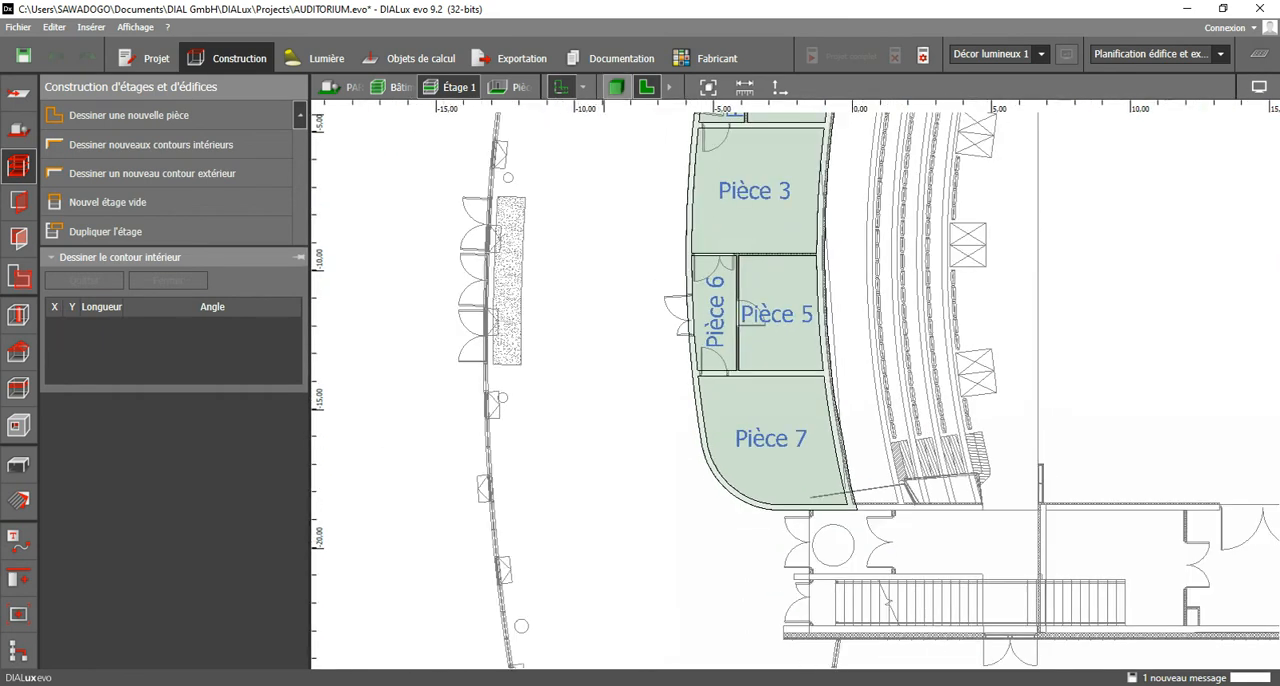
click(615, 87)
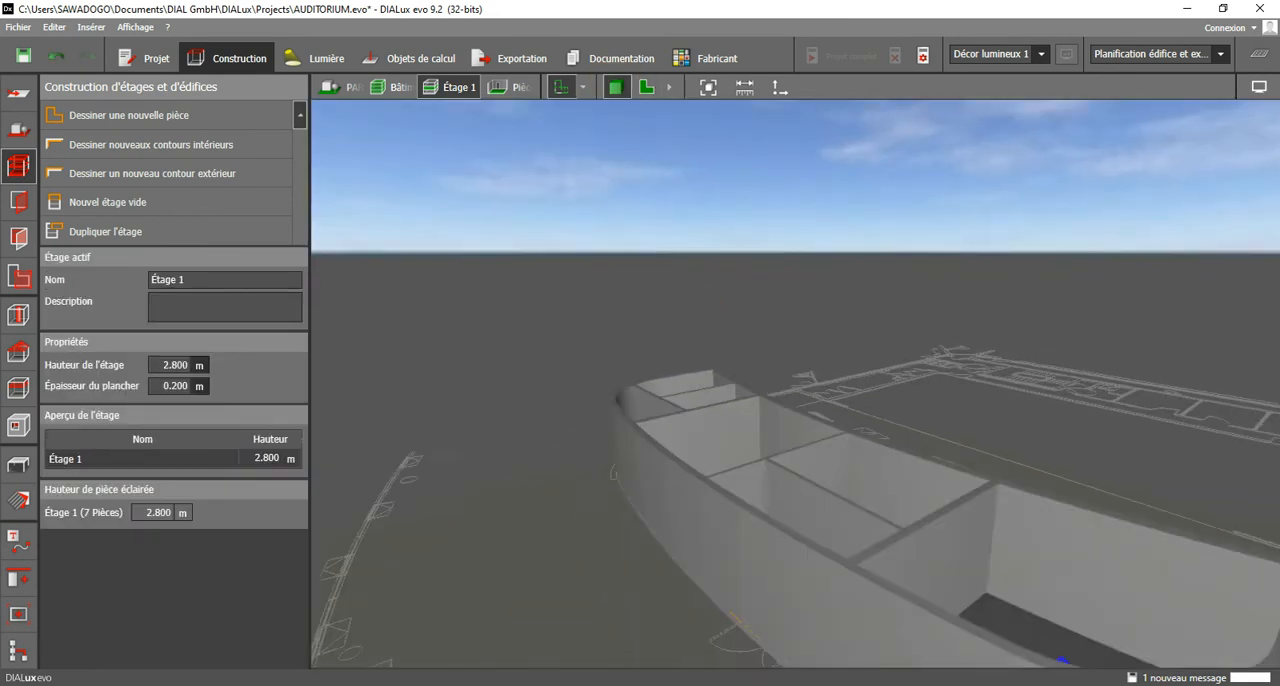
middle_drag(755, 400, 640, 440)
scroll(640, 440, down, 5)
middle_drag(567, 490, 514, 533)
scroll(513, 533, up, 3)
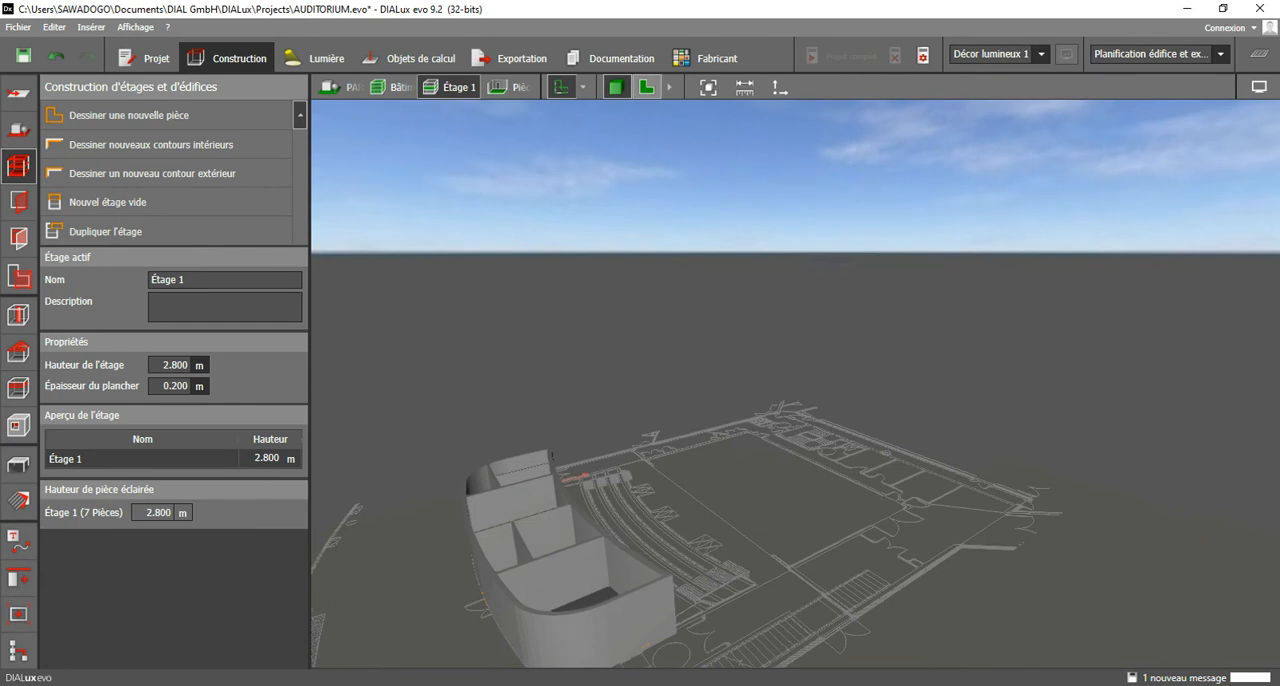
Start another exterior contour in plan view at X 6.757 m, Y -18.45 m and trace the wall down to Y -23.038 m.
click(647, 88)
scroll(606, 442, down, 3)
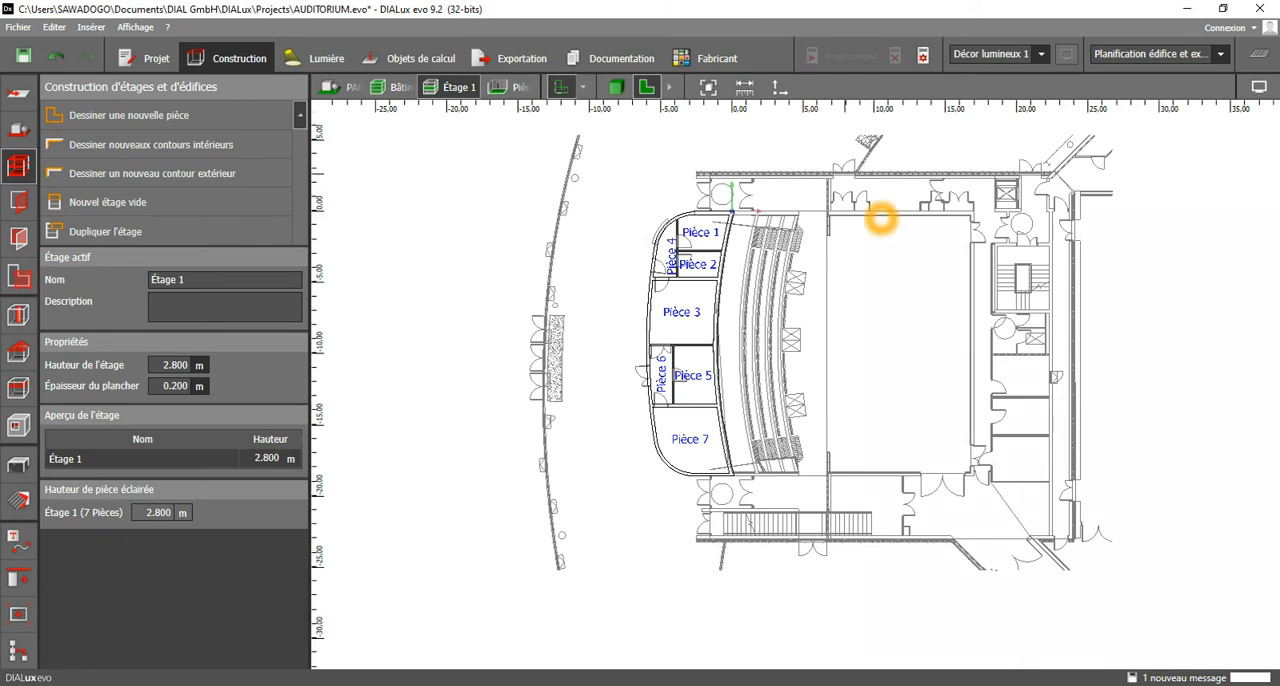
scroll(839, 477, up, 6)
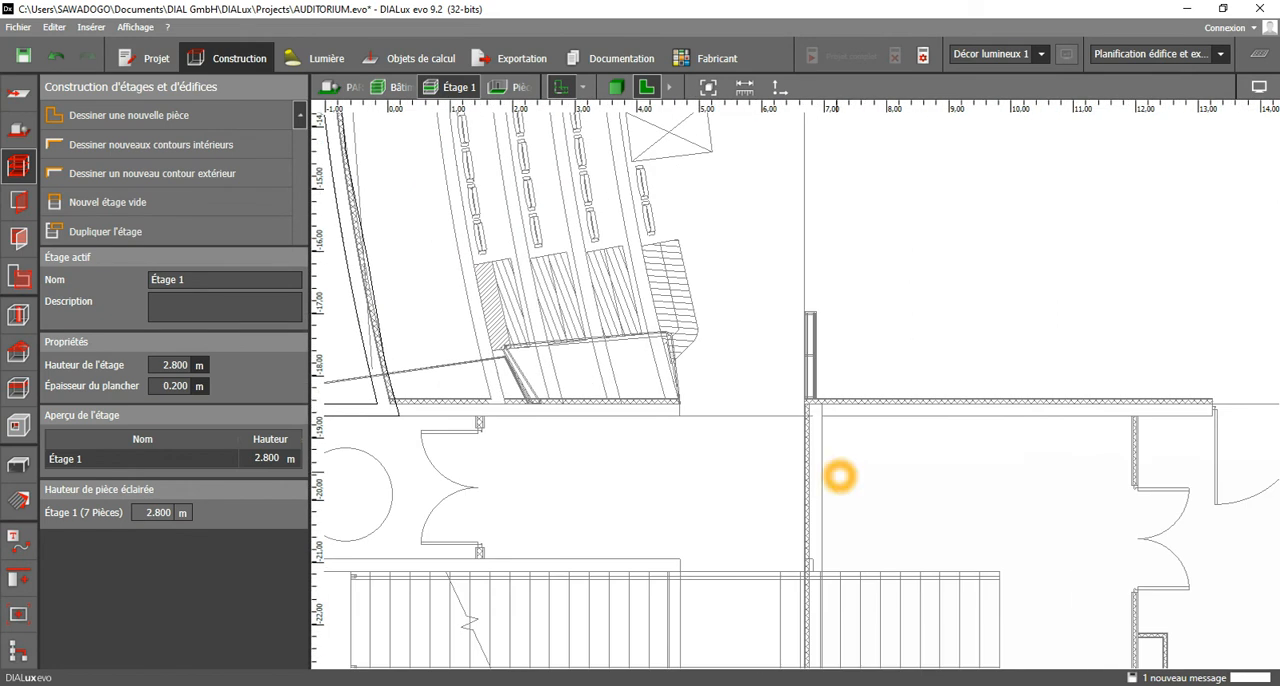
scroll(837, 386, down, 4)
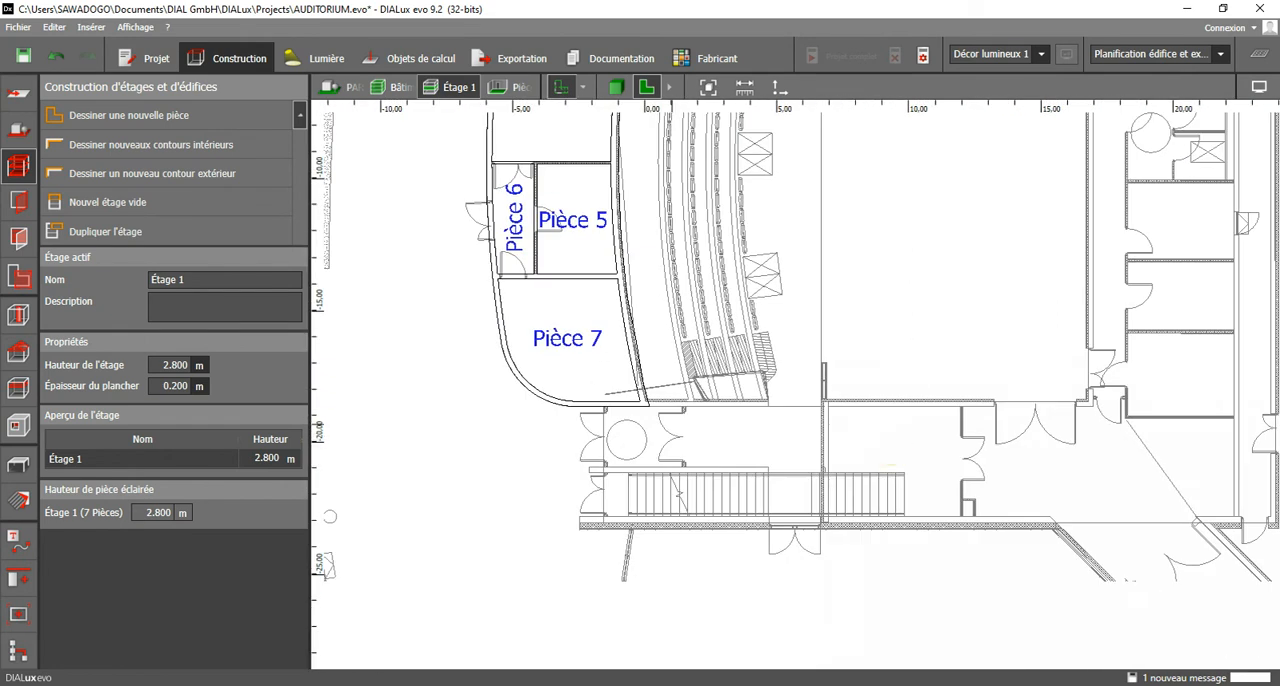
click(212, 175)
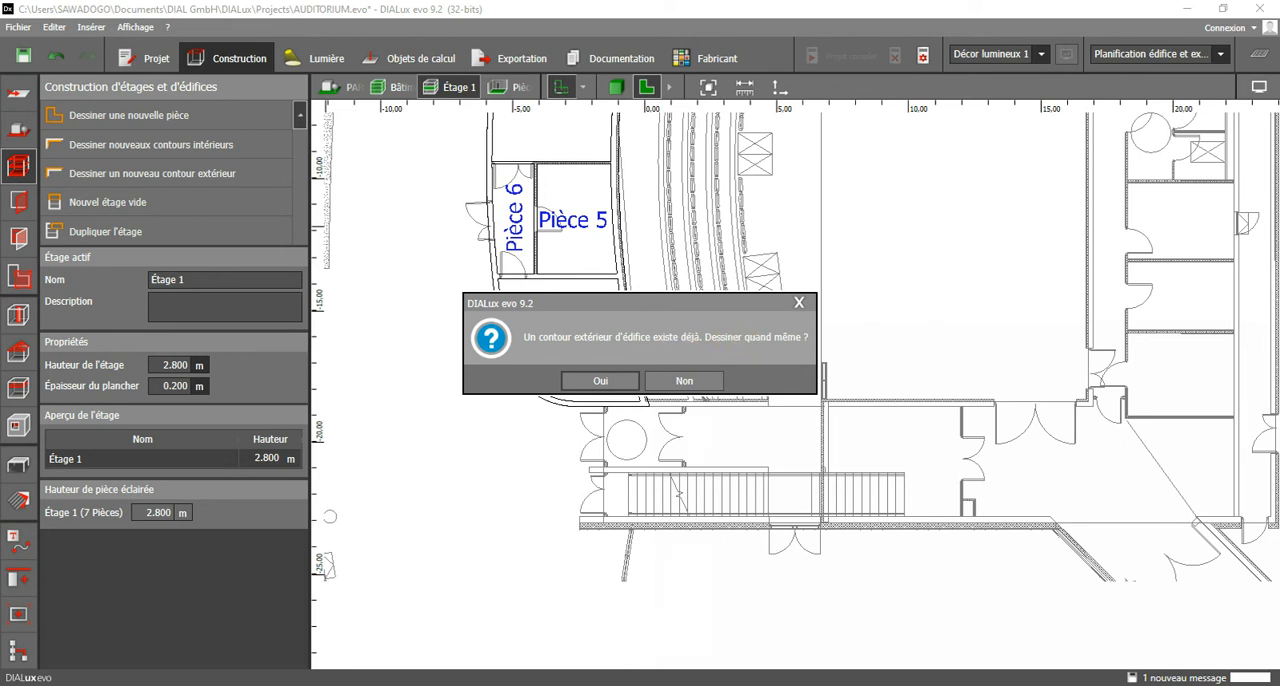
click(600, 381)
scroll(841, 418, up, 3)
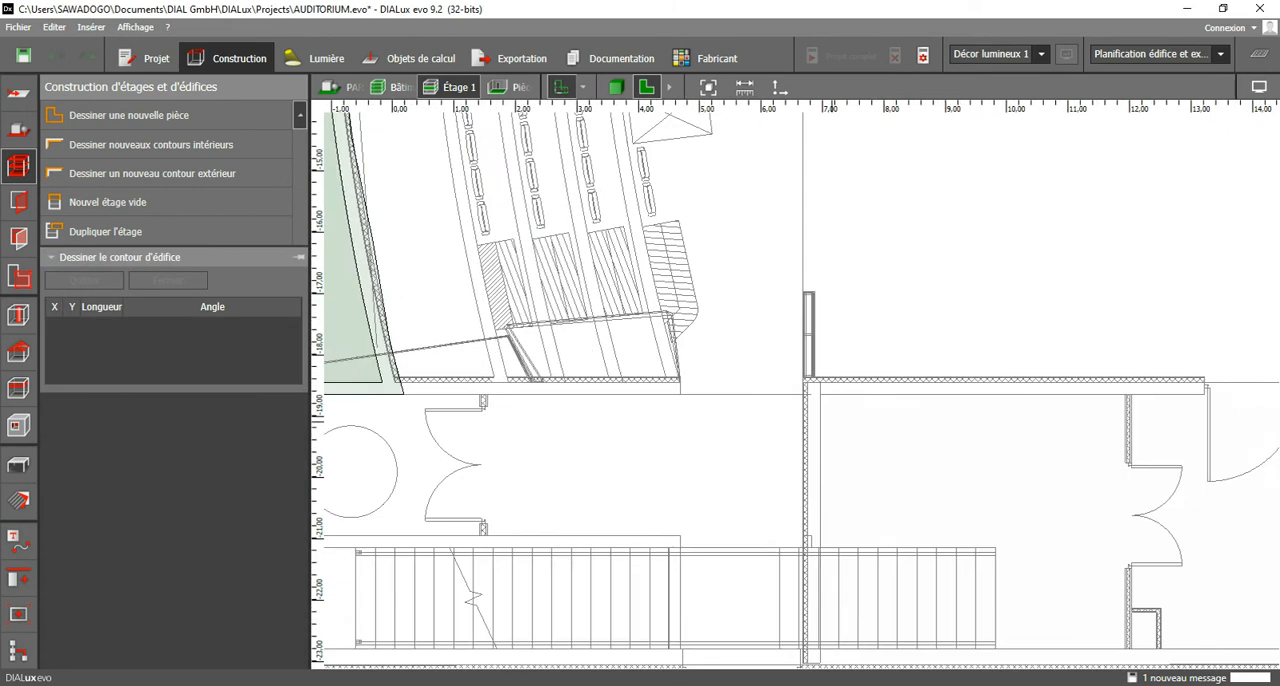
scroll(816, 406, up, 2)
click(787, 341)
scroll(790, 400, down, 2)
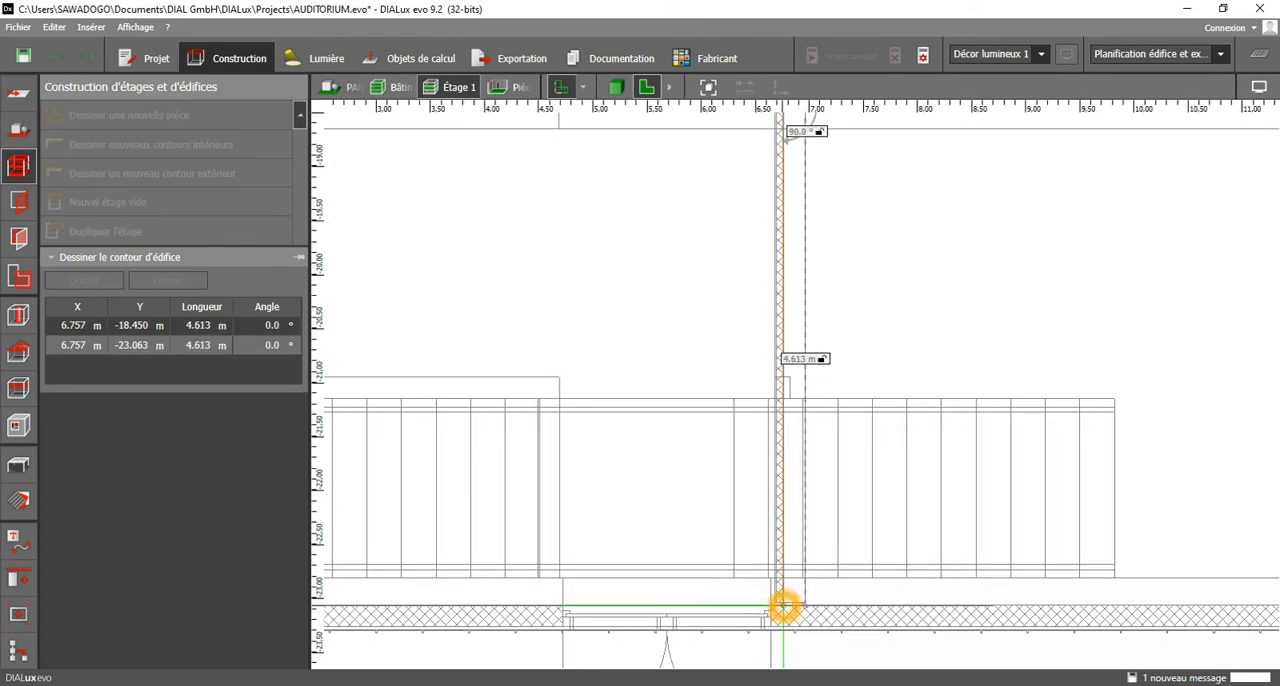
click(783, 602)
Trace the lower exterior wall's inner face to the start of the diagonal wall at X 15.41 m, Y -23.063 m.
scroll(832, 525, down, 5)
middle_drag(905, 523, 532, 463)
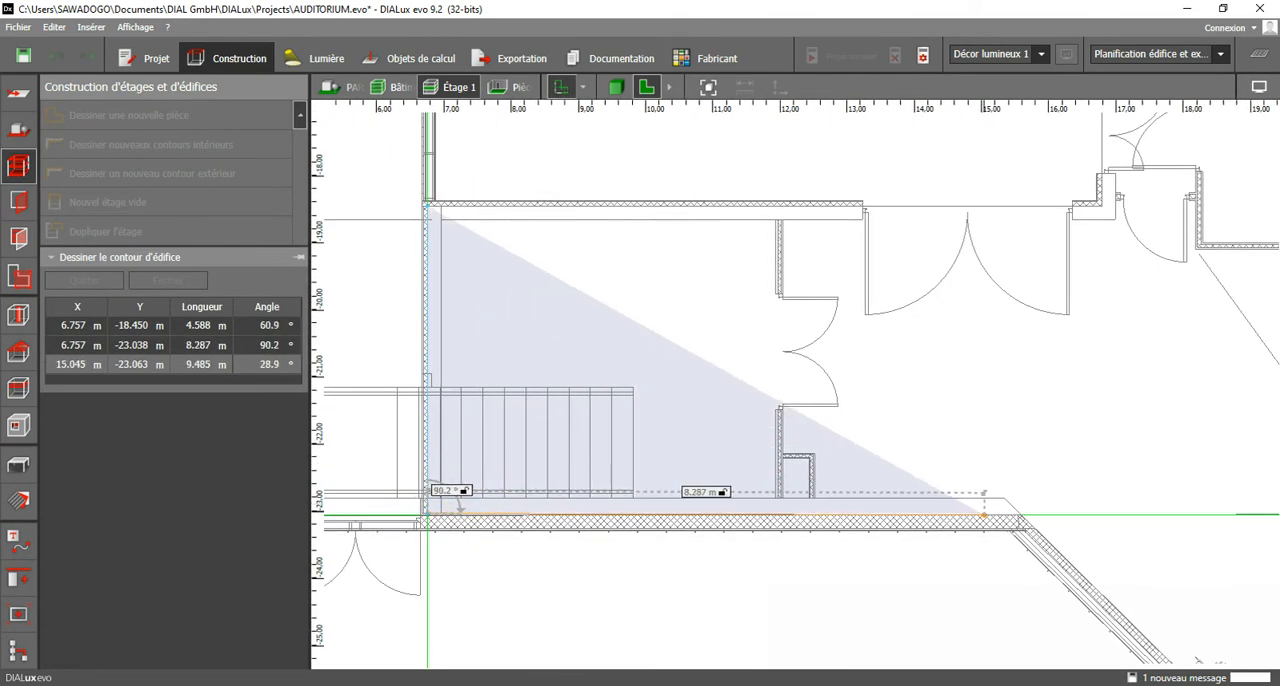
click(1001, 517)
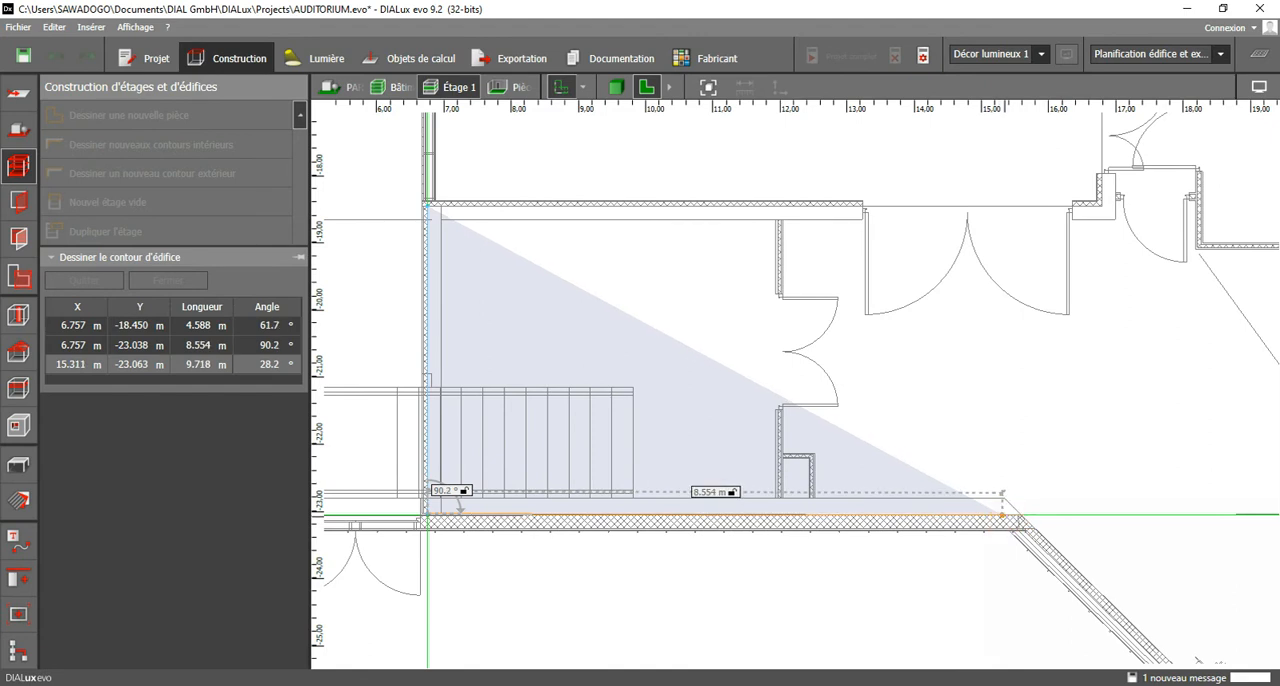
click(1009, 517)
Follow the diagonal wall to X 17.913 m, Y -25.58 m and cross the entrance opening to X 21.036 m, Y -23.002 m.
middle_drag(1015, 520, 851, 280)
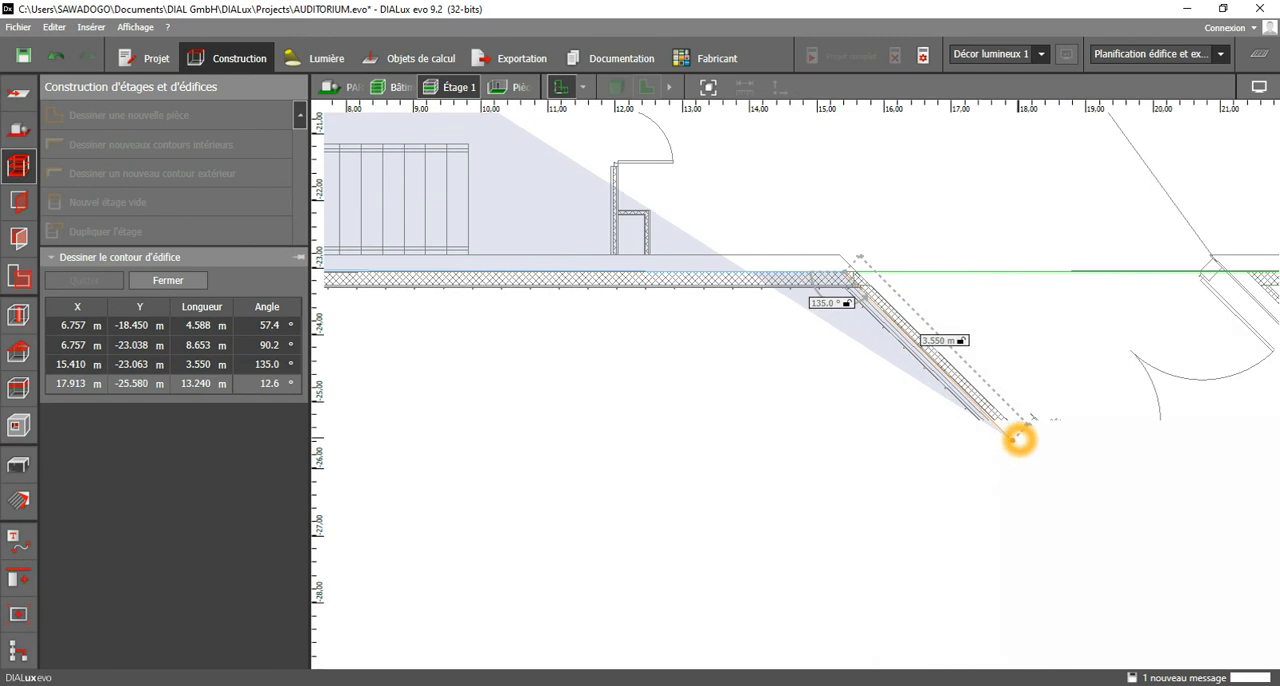
click(1018, 439)
middle_drag(1130, 348, 889, 400)
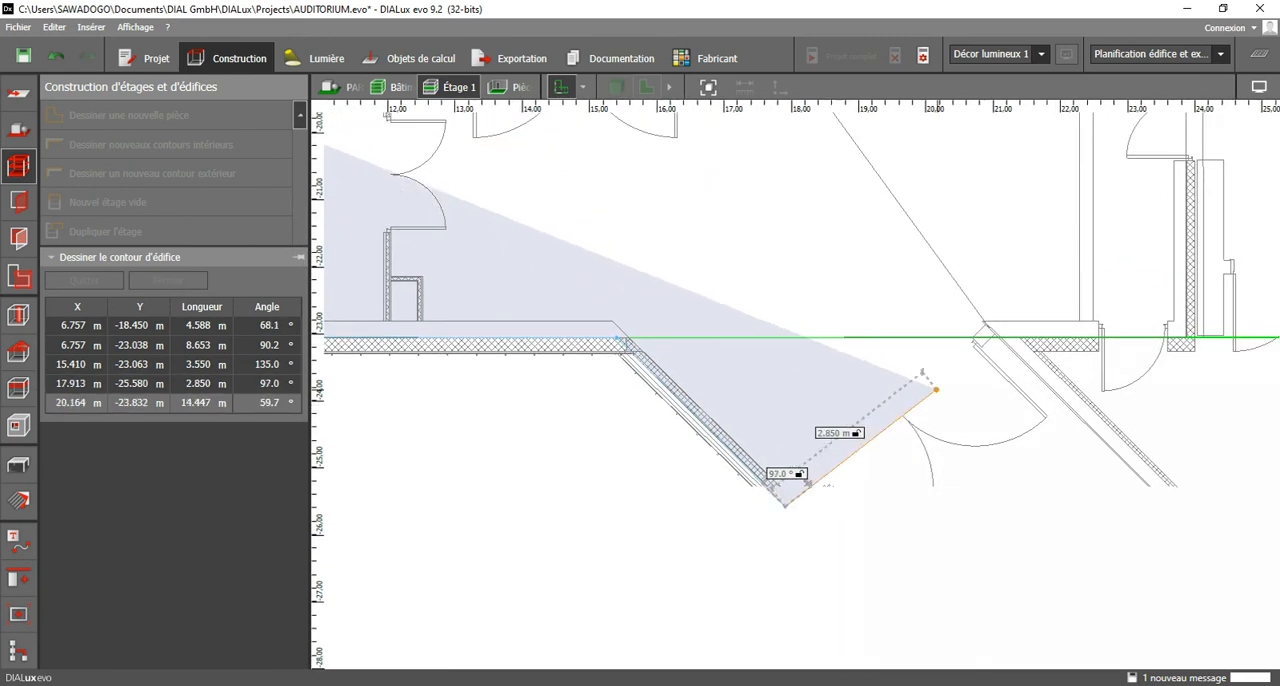
click(996, 338)
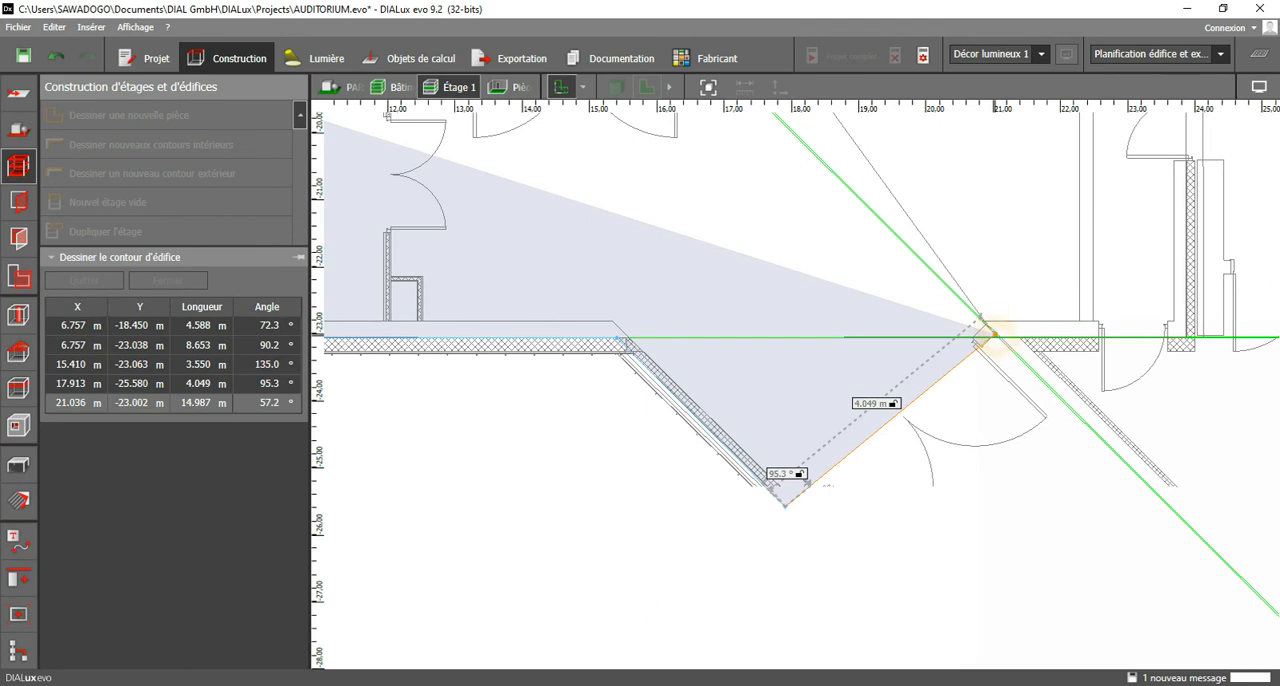
Continue the contour along the short lower wall to X 22.536 m, Y -23.002 m.
middle_drag(1167, 333, 1077, 504)
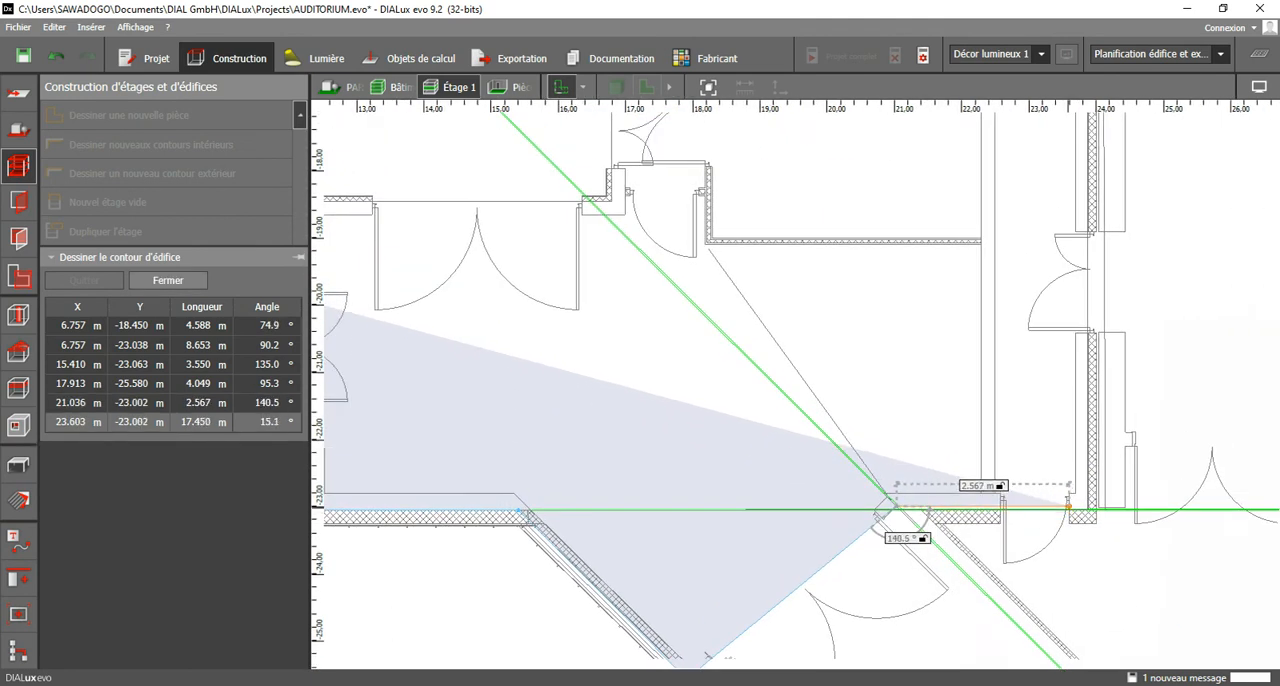
scroll(1080, 479, down, 5)
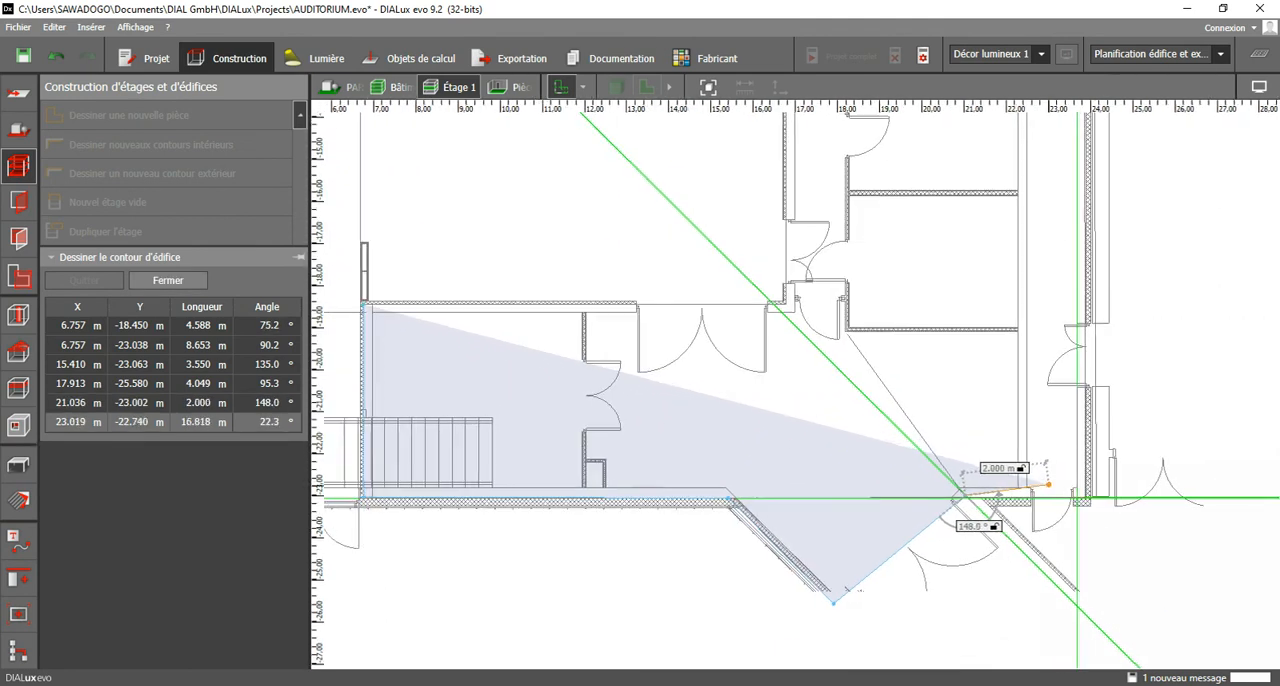
scroll(1050, 500, up, 5)
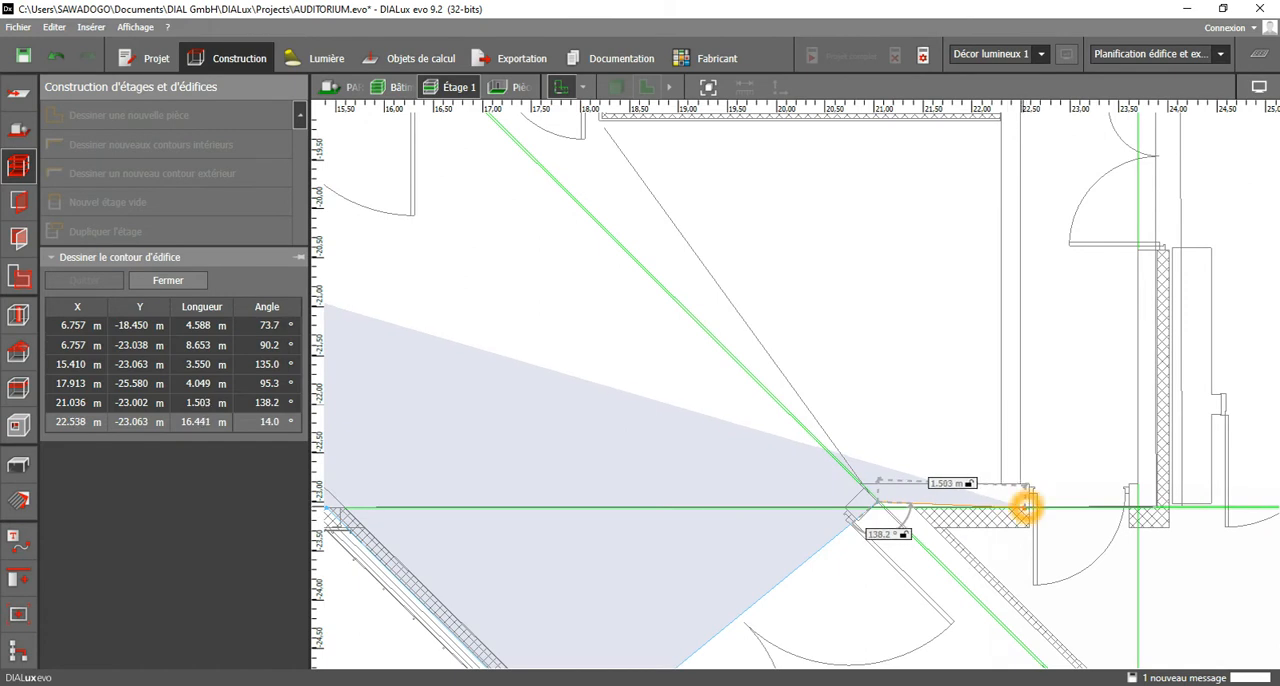
click(1024, 506)
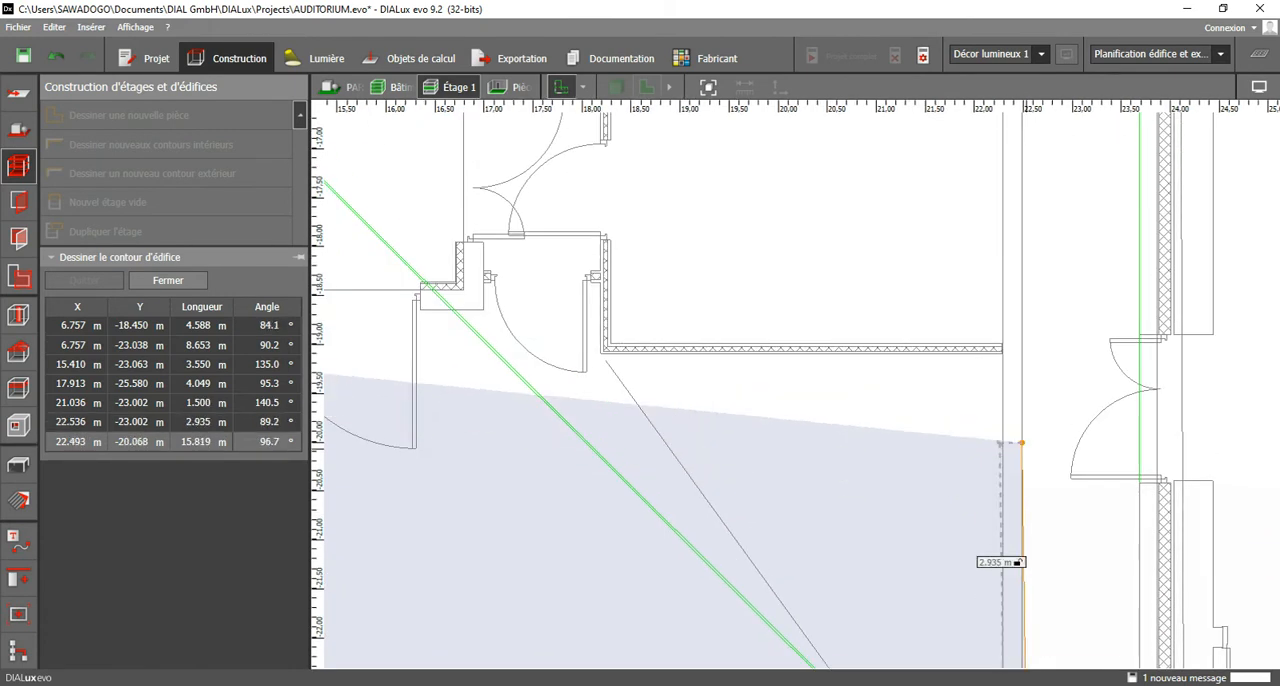
Trace up to X 22.493 m, Y -18.965 m and back along the lowest side room's wall to X 18.291 m.
click(1021, 343)
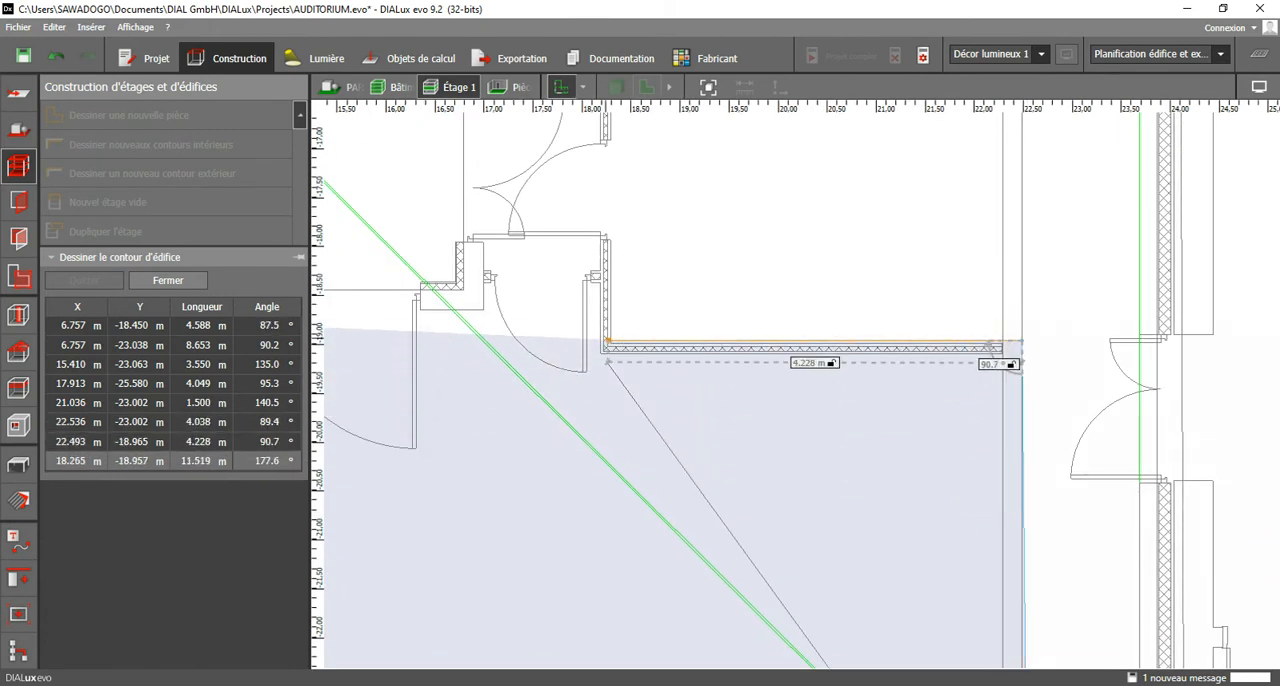
scroll(610, 340, up, 2)
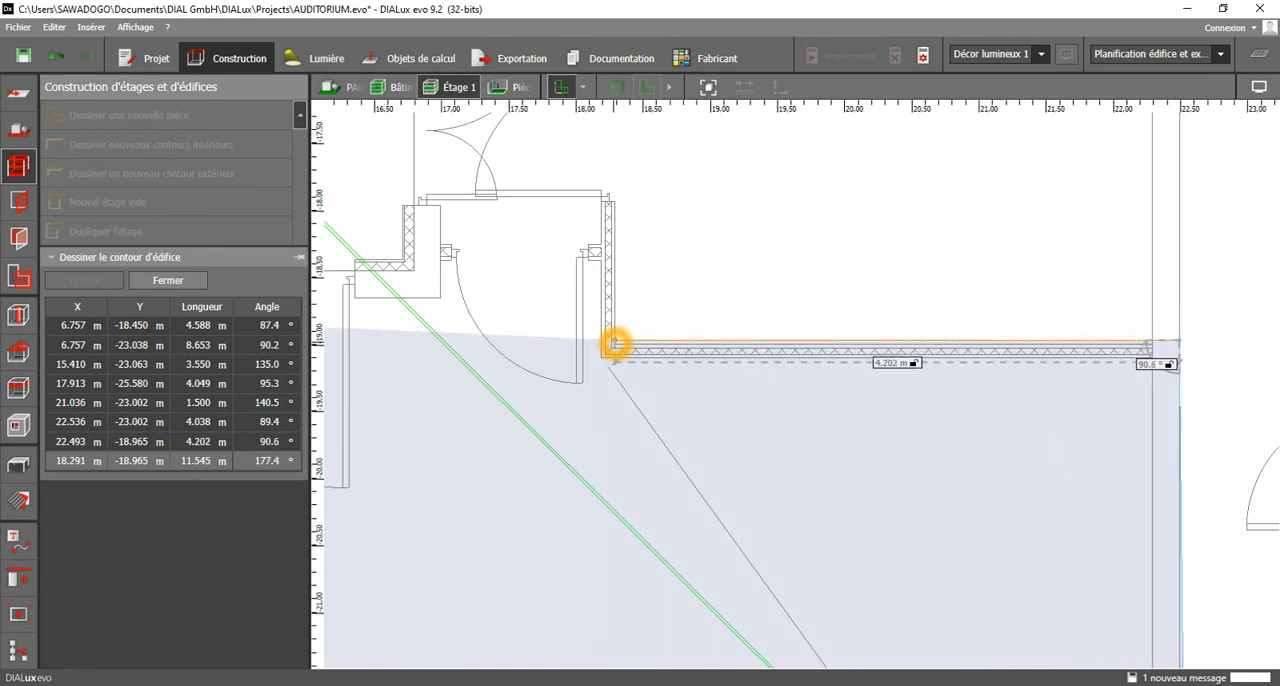
click(615, 343)
Trace the corridor wall past the side-room doors up to the partition at X 18.291 m, Y -13.144 m.
middle_drag(615, 210, 829, 299)
scroll(835, 295, up, 1)
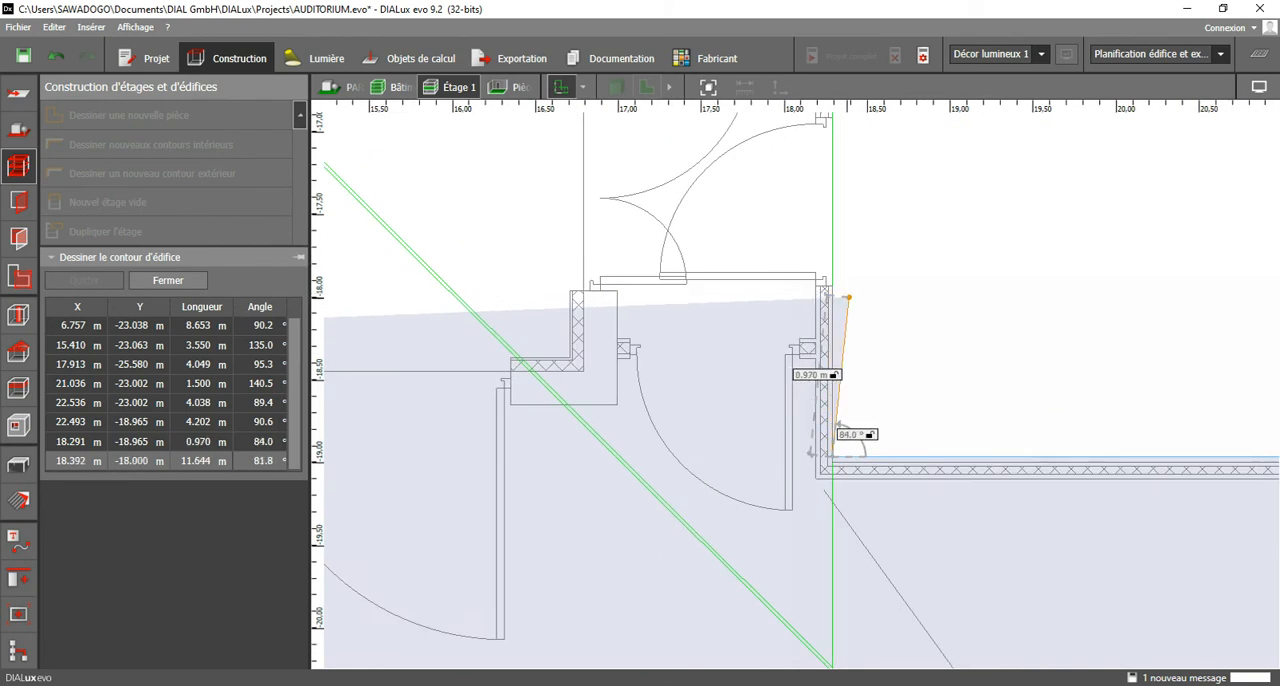
scroll(868, 322, down, 4)
scroll(873, 327, up, 3)
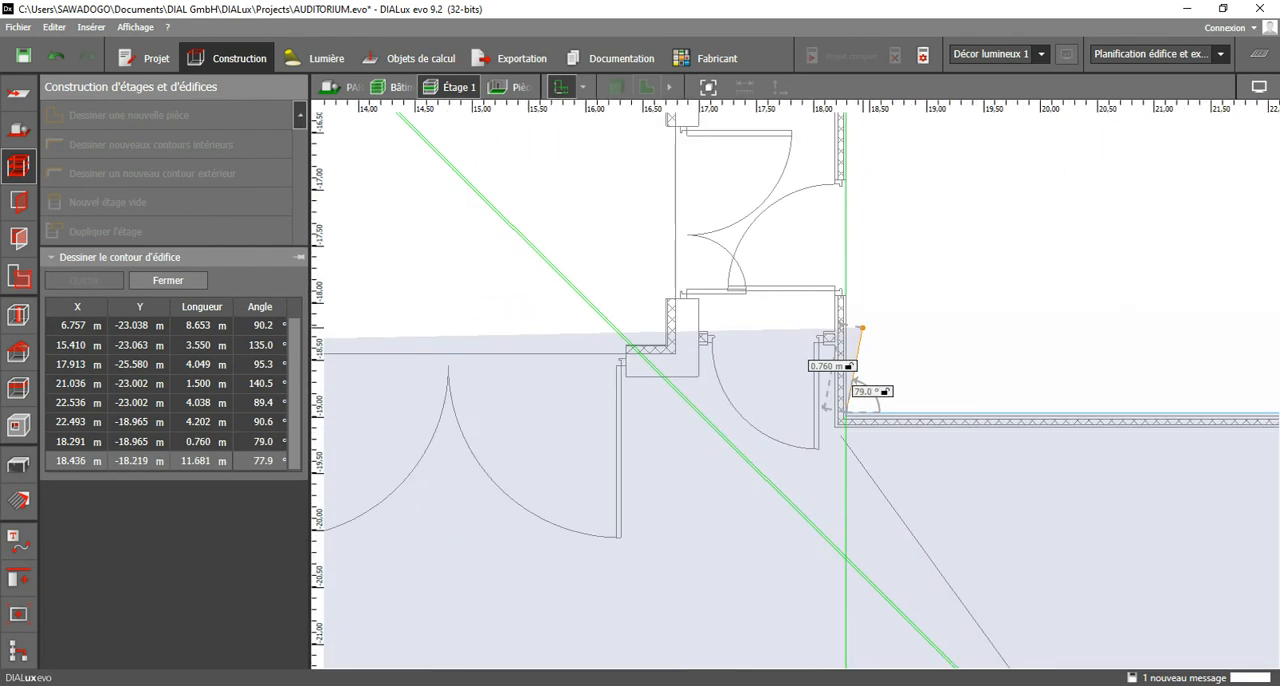
scroll(848, 304, up, 4)
scroll(848, 307, down, 3)
middle_drag(872, 248, 815, 494)
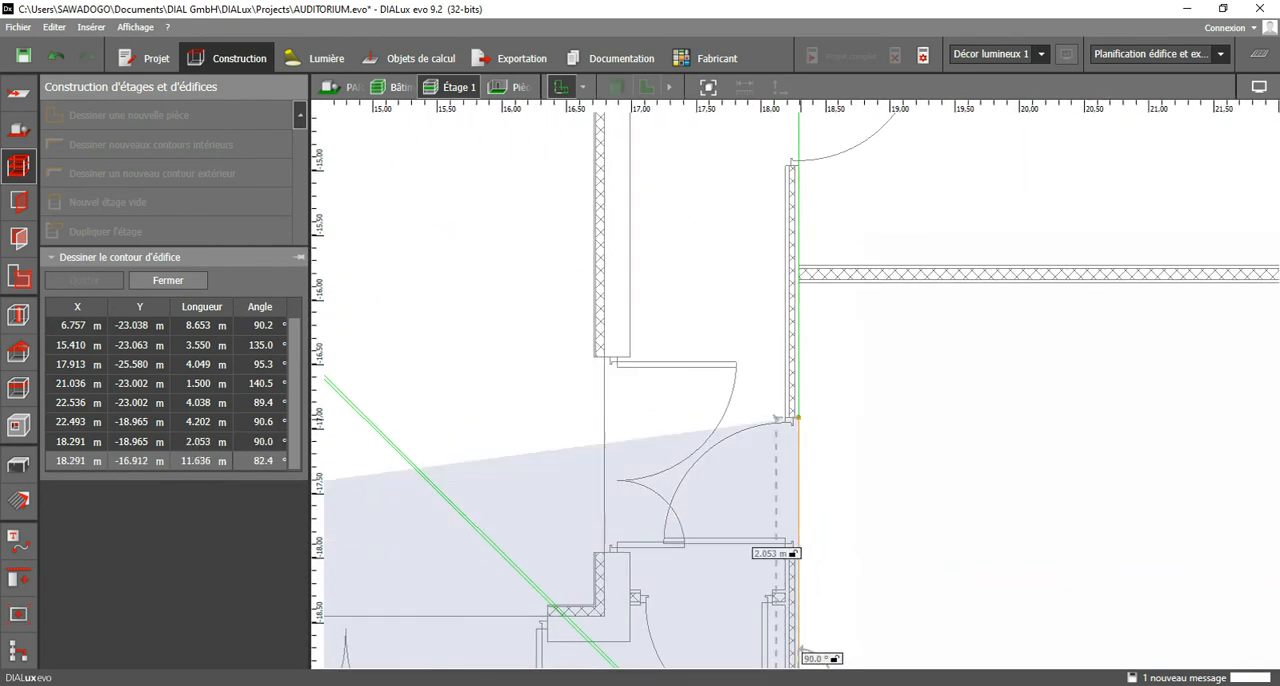
scroll(800, 272, down, 2)
scroll(800, 287, down, 2)
middle_drag(806, 289, 814, 523)
scroll(819, 358, up, 4)
click(821, 364)
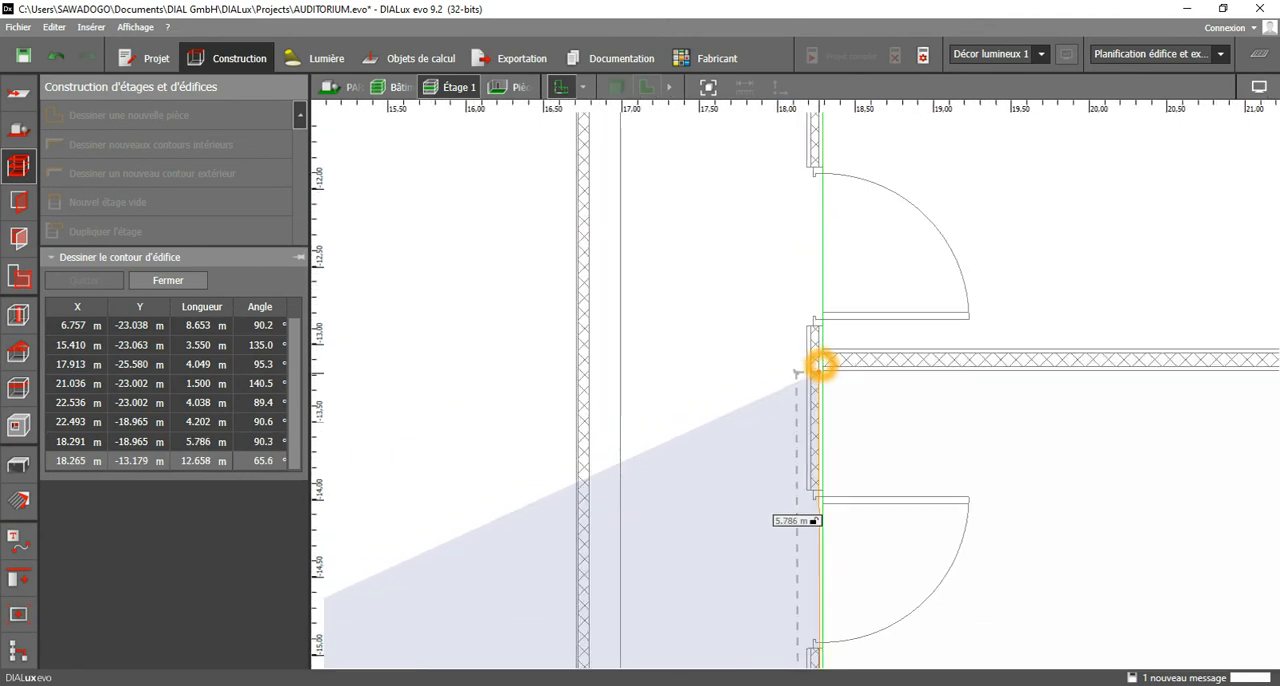
click(823, 367)
Follow the partition across to X 22.493 m, Y -13.144 m and go up to X 22.329 m, Y -10.018 m.
middle_drag(1185, 421, 800, 406)
click(1091, 354)
middle_drag(1067, 248, 1023, 683)
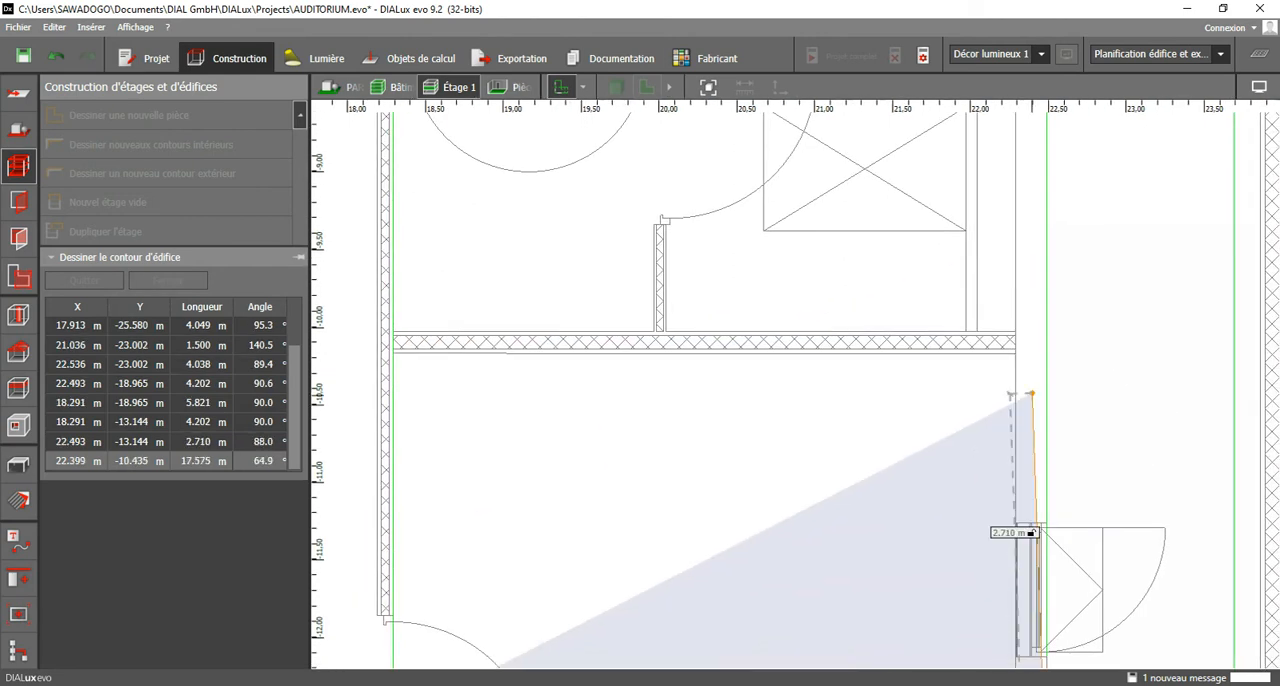
click(1047, 330)
Trace the next partition back to the corridor wall at X 18.291 m, Y -10.018 m.
middle_drag(551, 336, 815, 371)
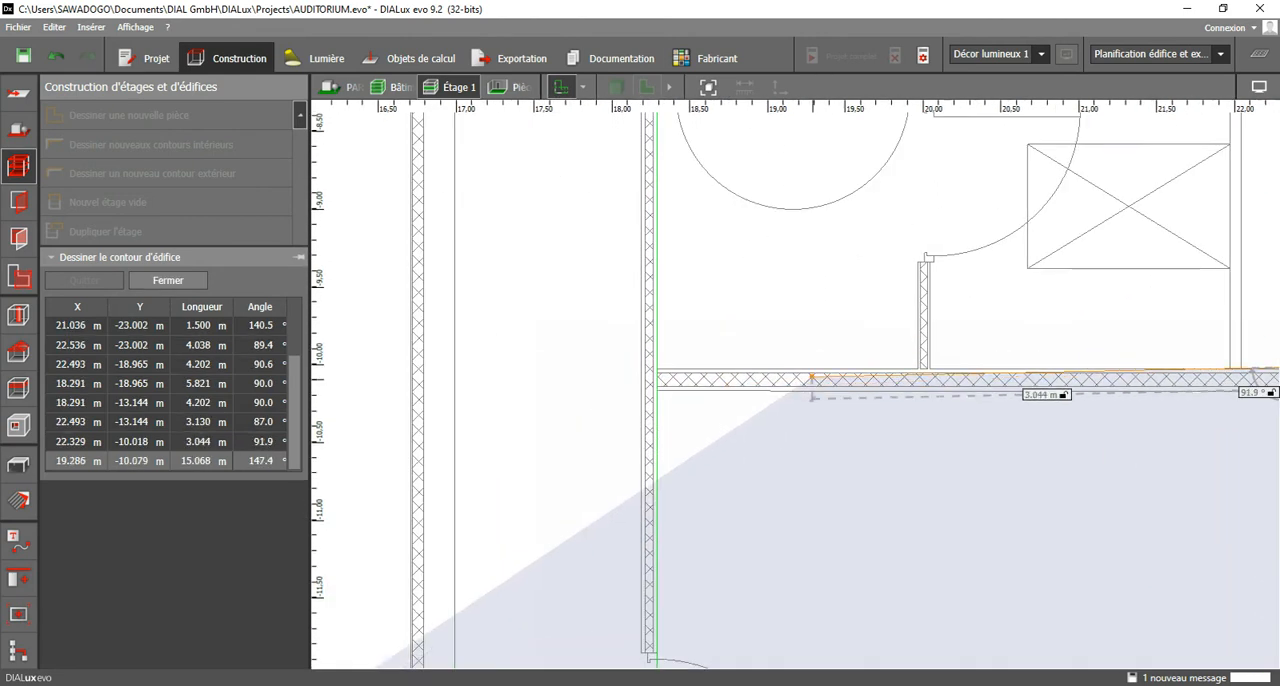
scroll(688, 365, up, 2)
click(645, 370)
Trace the corridor wall alongside the stairwell up to X 18.266 m, Y -2.487 m.
middle_drag(651, 366, 651, 629)
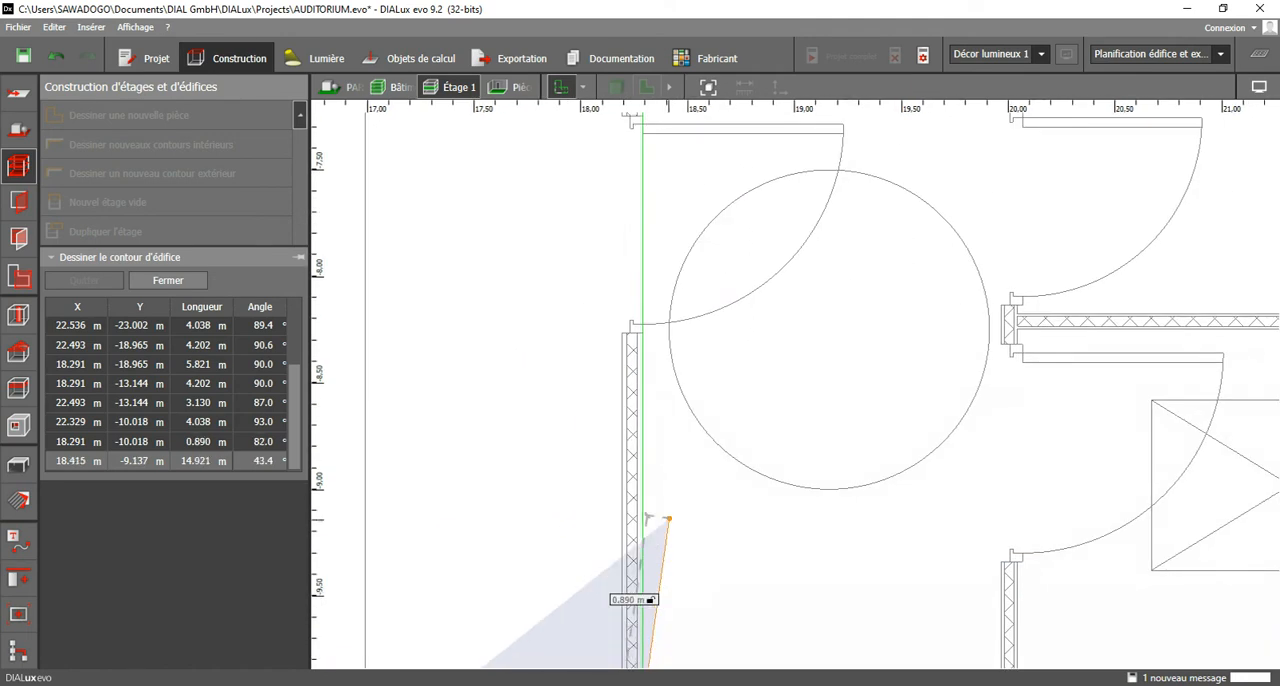
scroll(655, 560, down, 2)
middle_drag(666, 315, 675, 442)
middle_drag(672, 277, 683, 543)
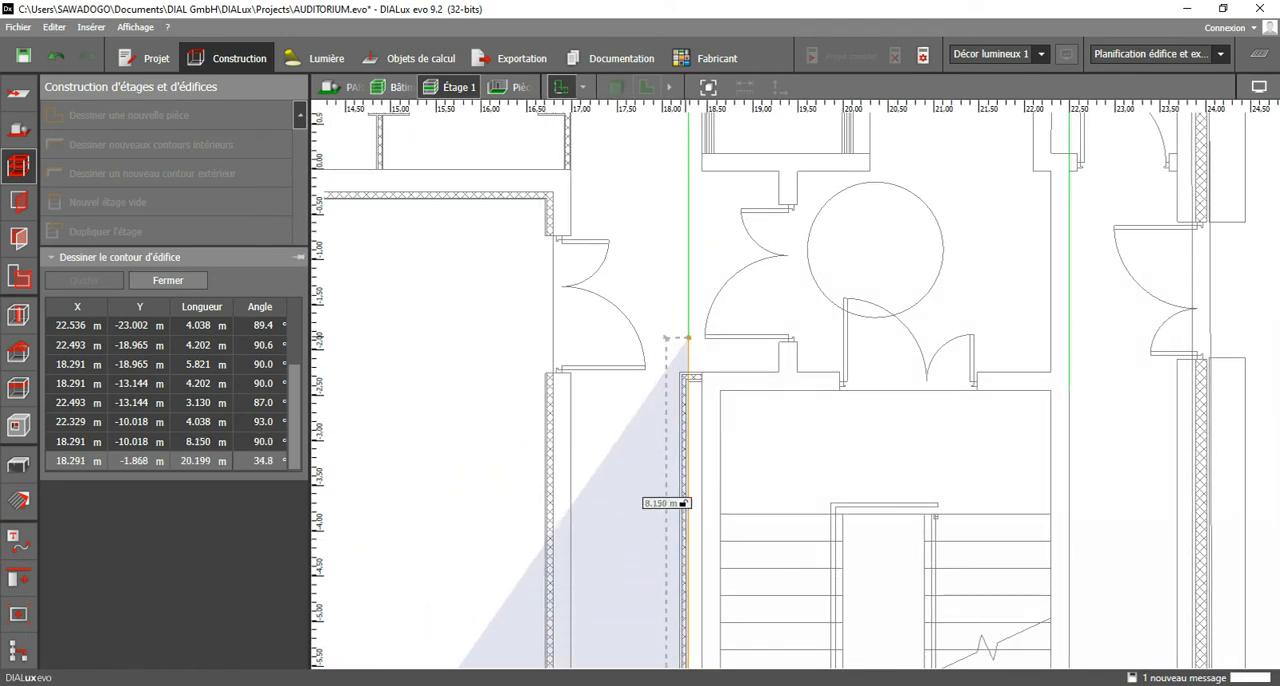
scroll(690, 358, up, 2)
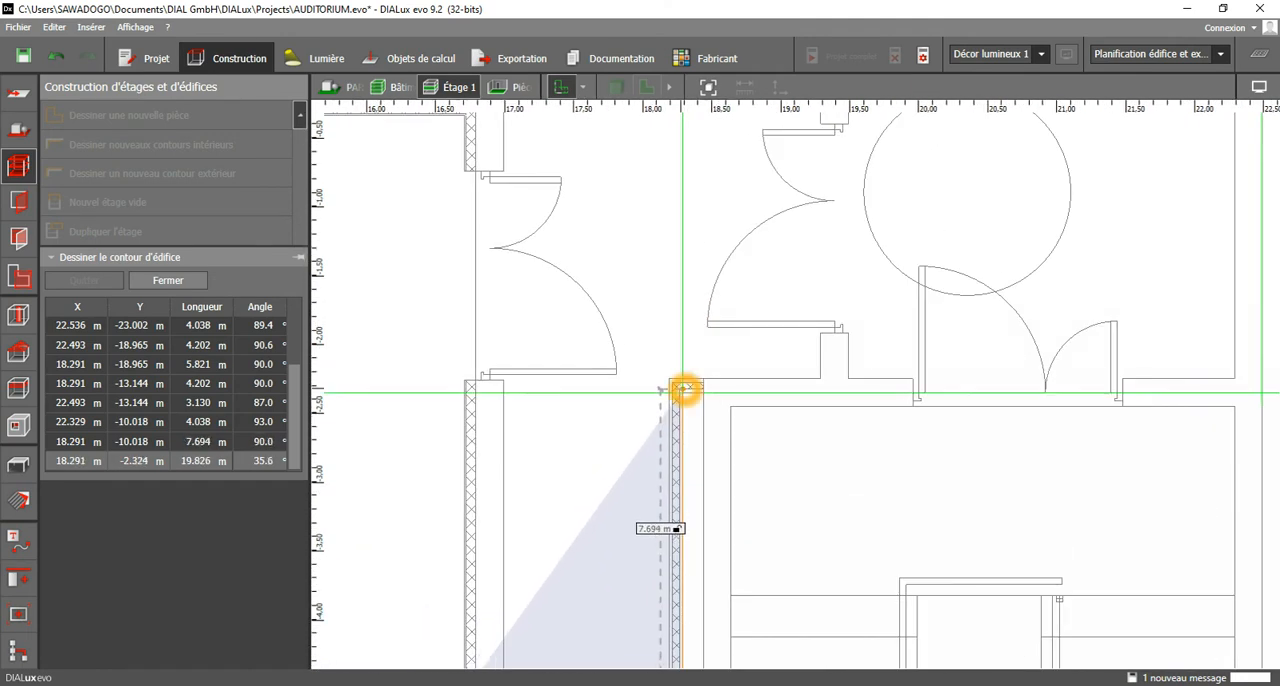
click(684, 411)
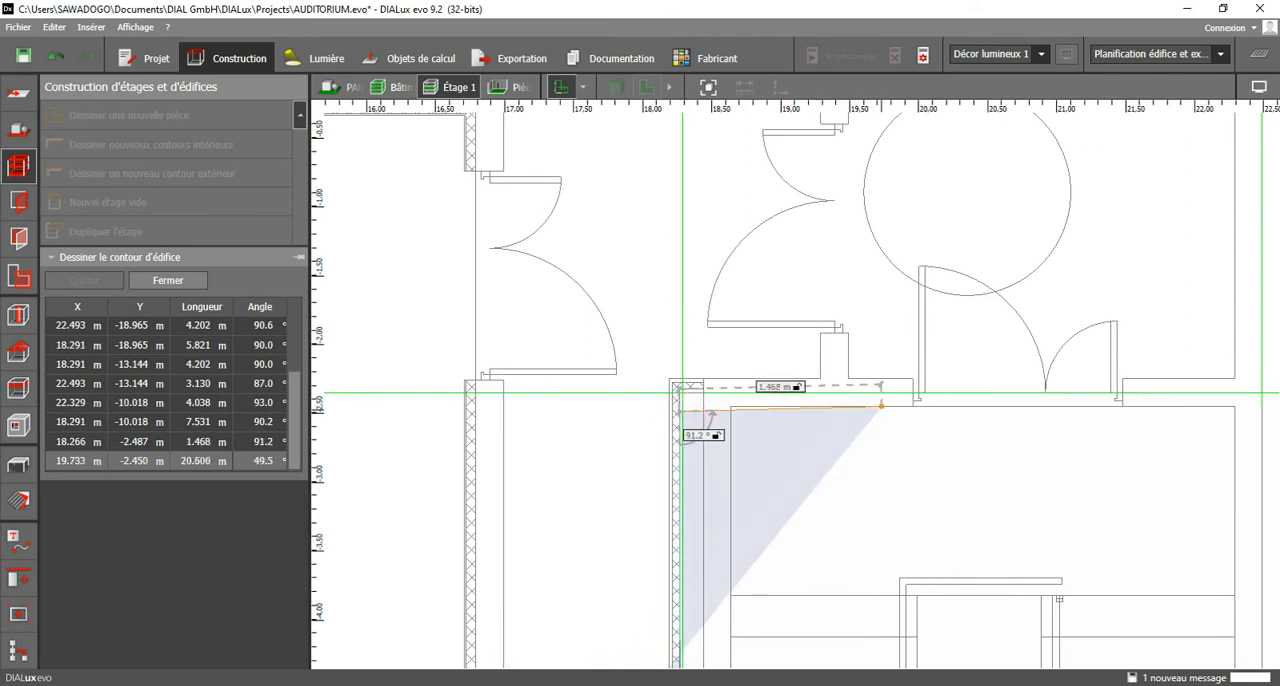
Trace across to X 19.536 m, Y -2.45 m and past the double door to X 19.408 m, Y -0.025 m.
click(854, 405)
right_drag(829, 271, 843, 537)
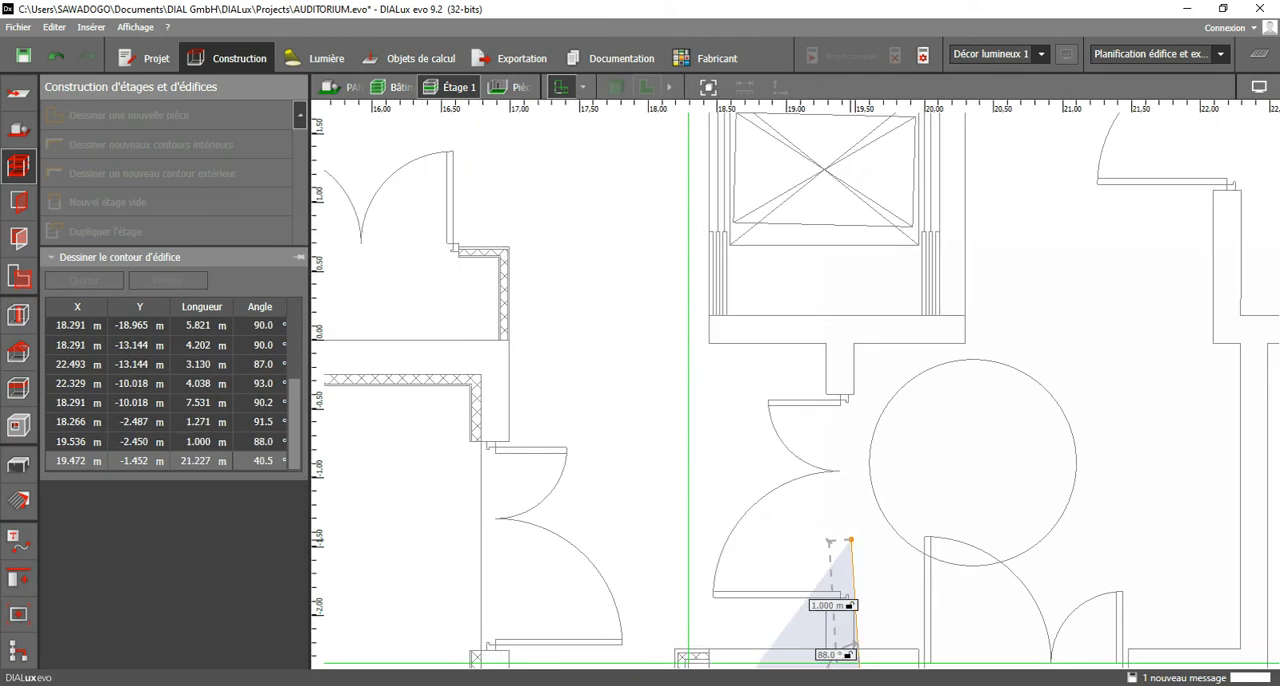
click(853, 345)
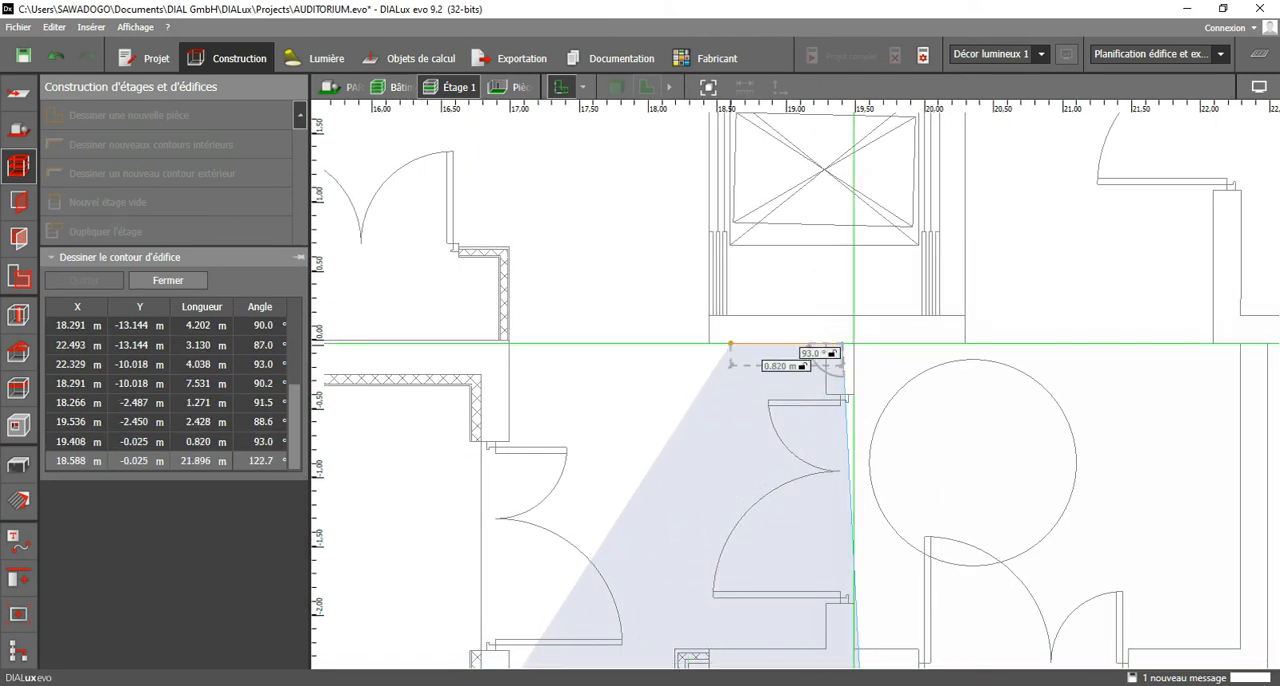
Step back to X 18.588 m, Y -0.025 m and trace the elevator shaft's side up to X 18.568 m, Y 2.5 m.
click(731, 344)
right_drag(731, 344, 837, 641)
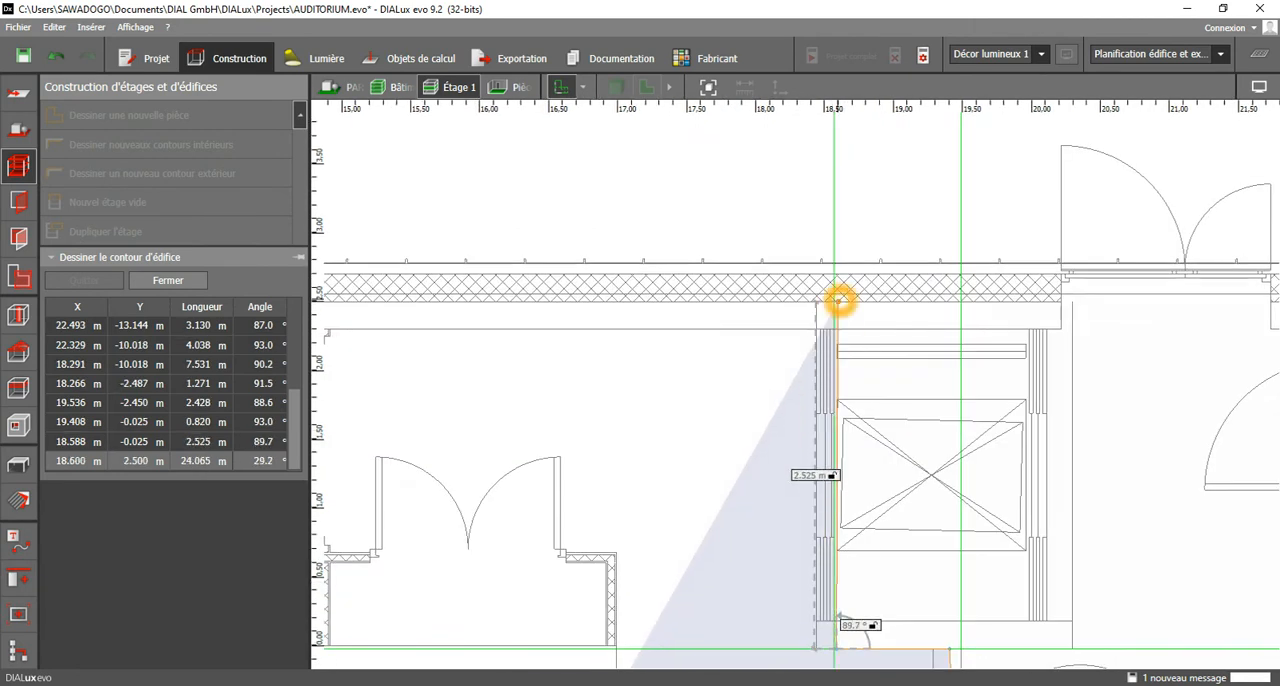
click(834, 302)
Trace the upper exterior wall's inner face along the corridor to its far corner at X 6.754 m, Y 2.552 m.
middle_drag(611, 329, 968, 317)
scroll(898, 351, down, 2)
middle_drag(621, 378, 974, 372)
middle_drag(594, 322, 831, 321)
scroll(616, 320, up, 2)
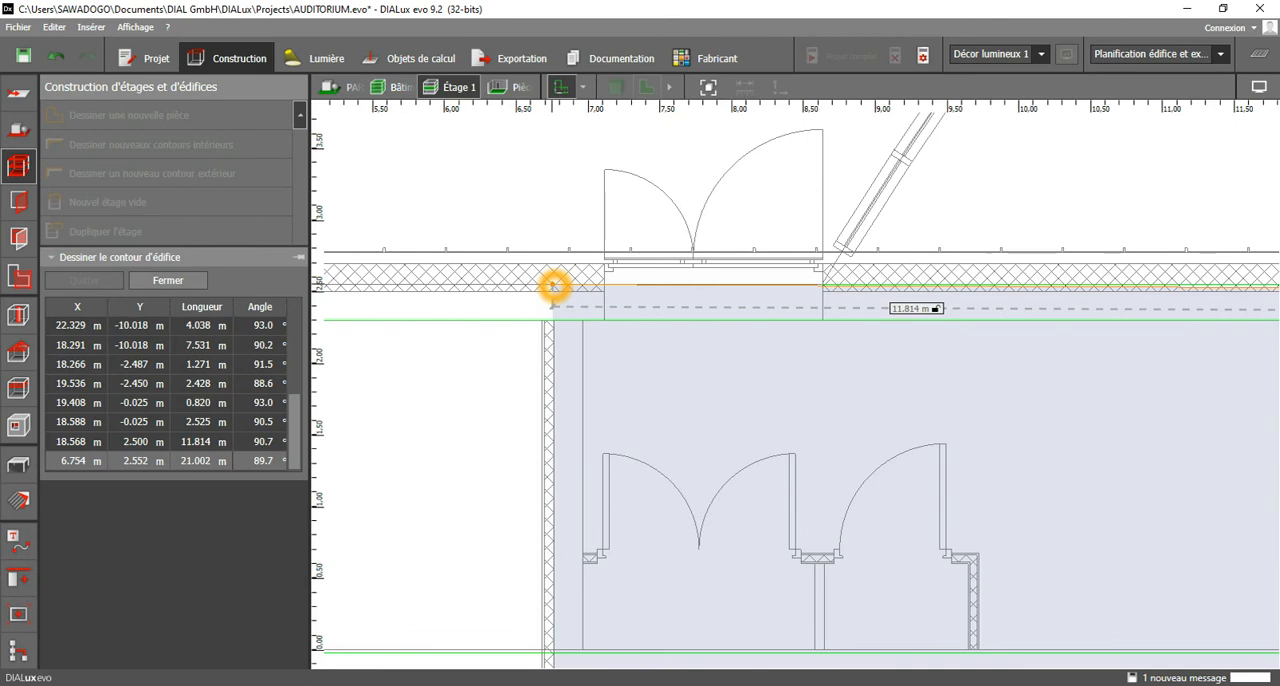
click(554, 287)
Trace the corridor's end wall down to the auditorium wall at X 6.765 m, Y -0.23 m.
middle_drag(596, 524, 620, 214)
scroll(591, 377, up, 2)
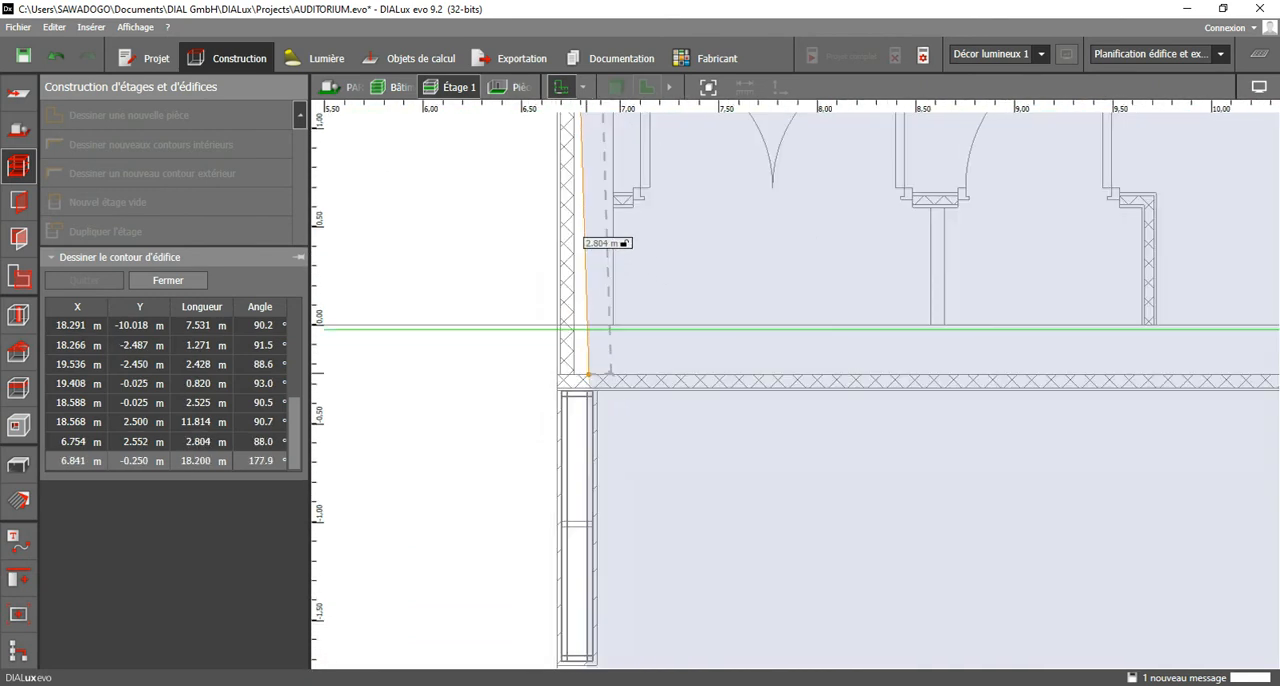
click(570, 373)
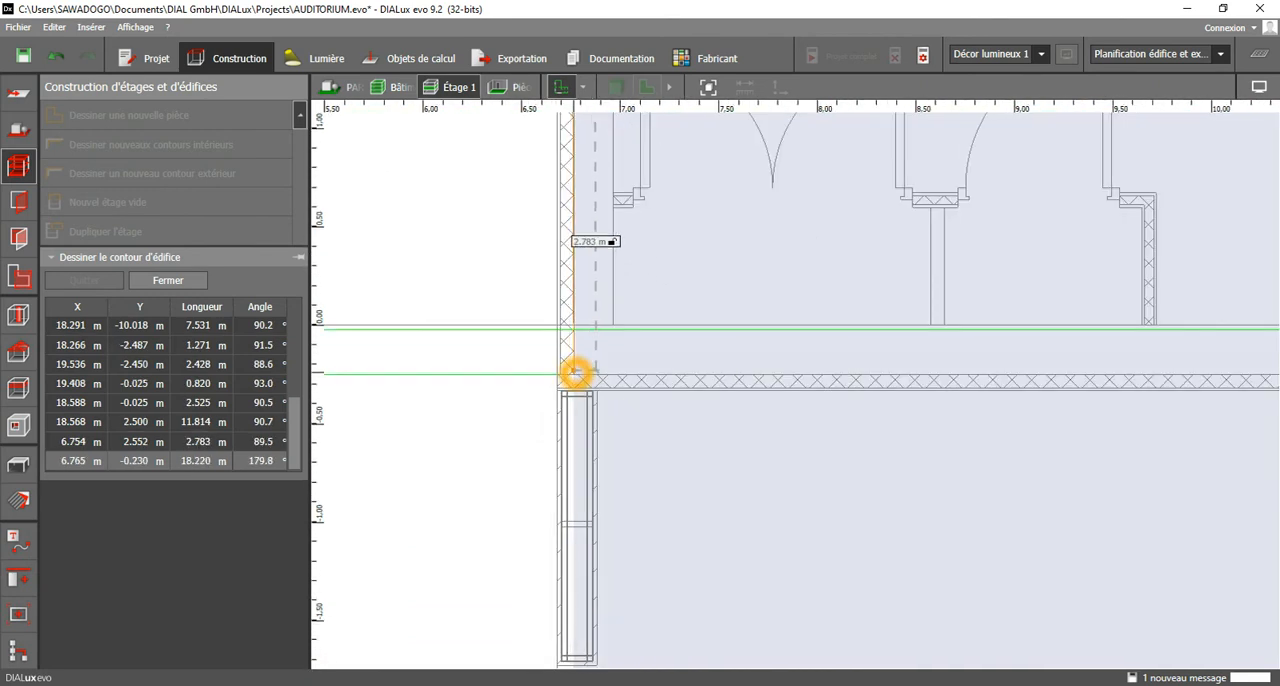
click(575, 373)
Trace the contour along the auditorium's upper wall to its corner at X 16.783 m, Y -0.250 m.
scroll(711, 382, down, 3)
middle_drag(1215, 445, 817, 409)
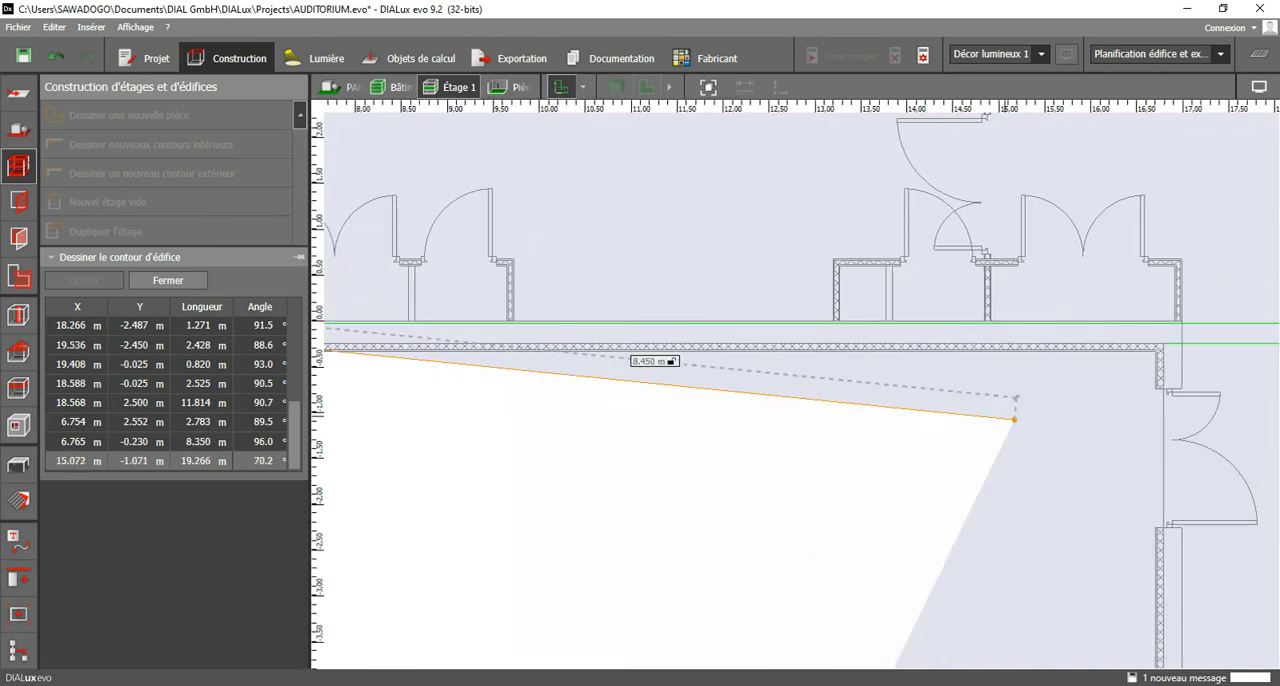
middle_drag(1120, 384, 937, 386)
click(969, 346)
scroll(969, 346, up, 3)
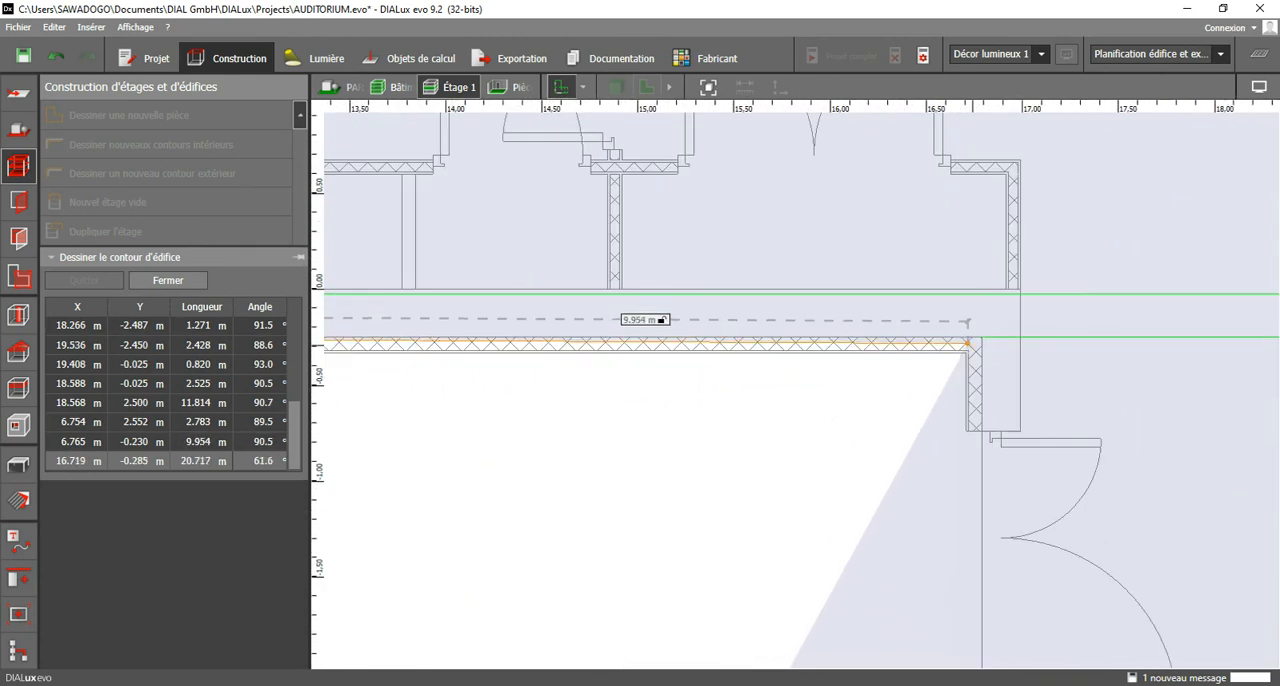
click(981, 342)
Trace down the auditorium's side wall along the corridor to the double door at X 16.792 m, Y -16.474 m.
middle_drag(983, 473, 973, 191)
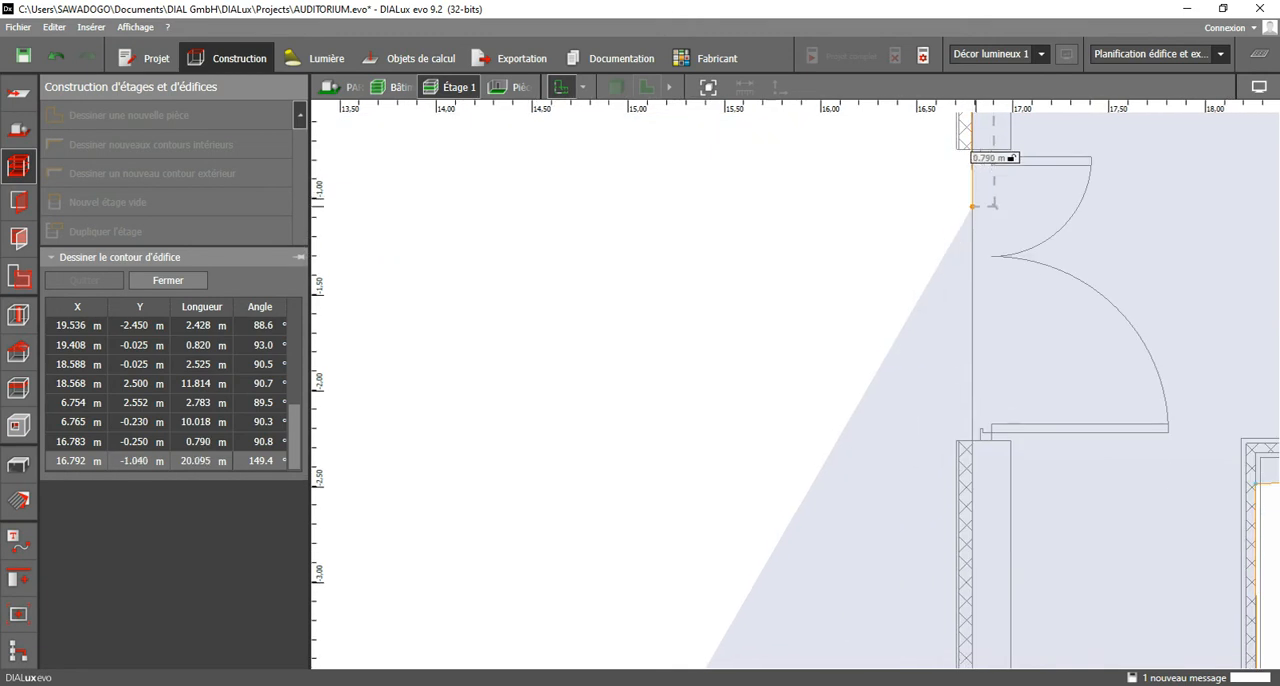
scroll(946, 354, down, 4)
middle_drag(947, 655, 946, 285)
middle_drag(951, 632, 951, 262)
middle_drag(951, 587, 951, 260)
middle_drag(951, 488, 950, 264)
scroll(951, 390, up, 4)
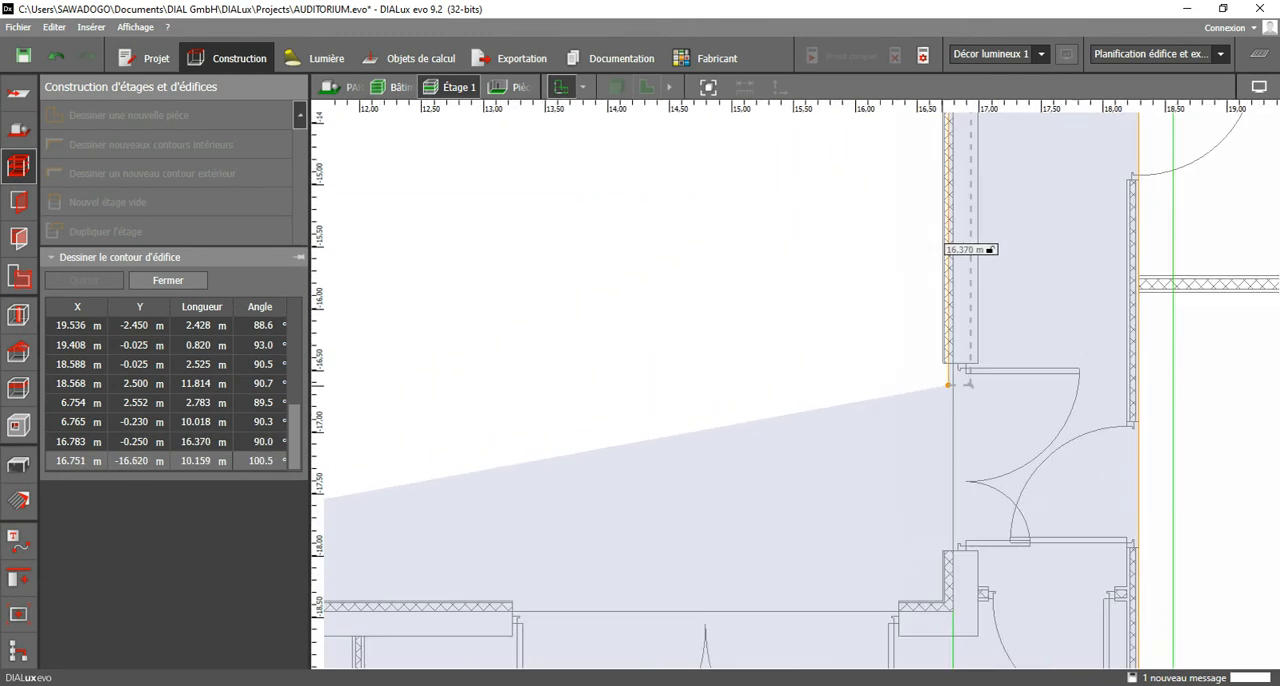
click(955, 356)
Trace past the double door to X 16.792 m, Y -17.960 m and down to X 16.768 m, Y -18.450 m.
scroll(904, 487, up, 1)
middle_drag(904, 487, 948, 158)
click(1008, 327)
click(1005, 430)
Trace the lower hall's upper wall through X 13.038 m, Y -18.450 m and X 8.221 m, Y -18.367 m, and close the polygon.
scroll(900, 379, down, 2)
scroll(900, 379, down, 2)
middle_drag(682, 358, 1104, 366)
scroll(1009, 411, up, 3)
click(1009, 411)
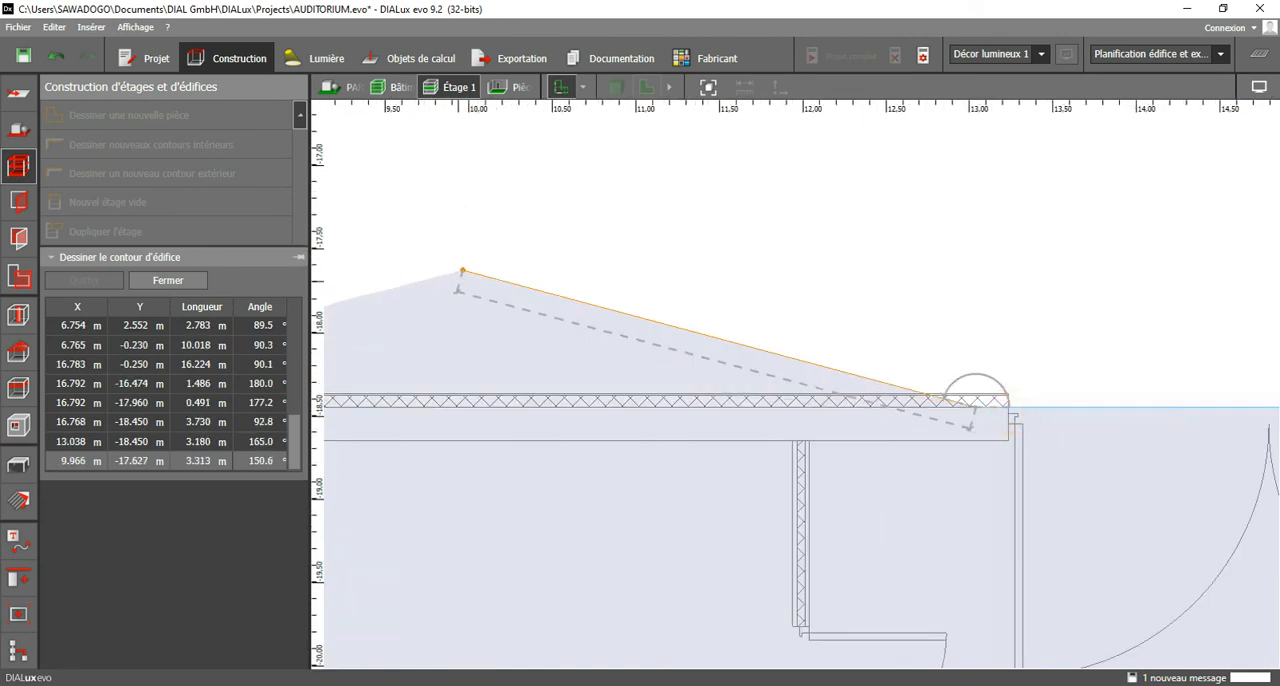
middle_drag(494, 279, 1112, 314)
click(801, 441)
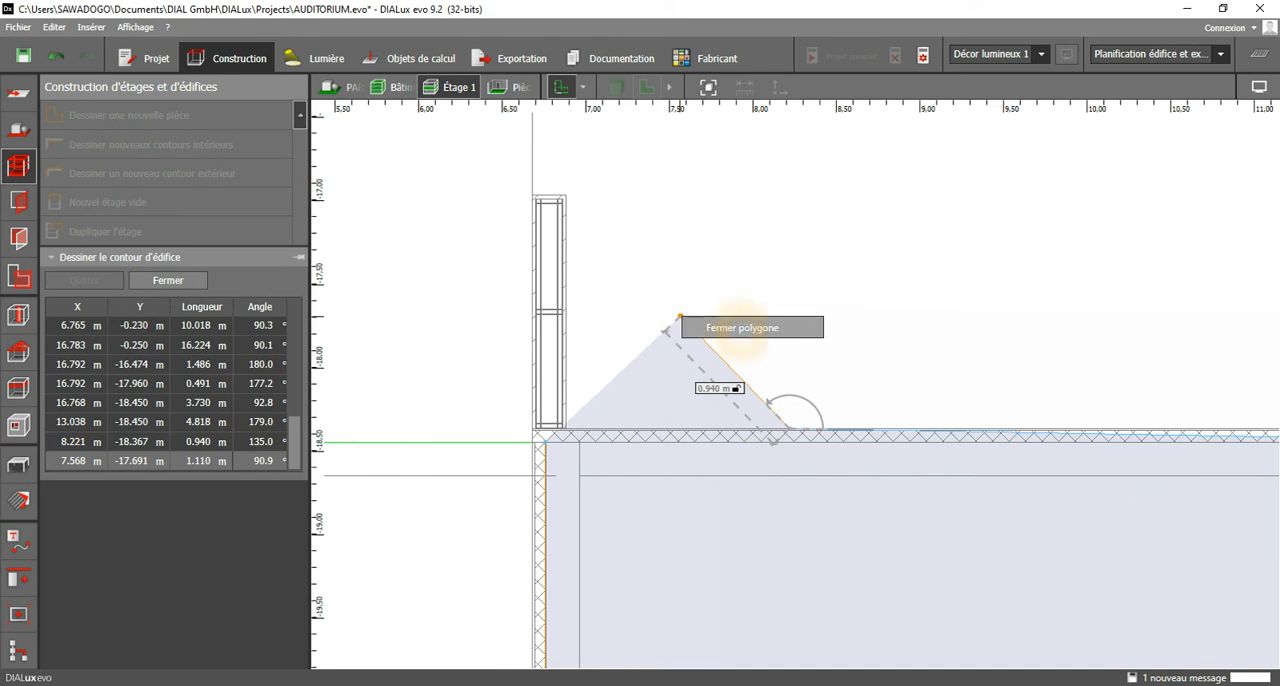
click(740, 328)
Raise the lower hall's end corner onto the wall line and move the neighbouring contour point to X 8.213 m, Y -18.380 m.
scroll(689, 281, down, 2)
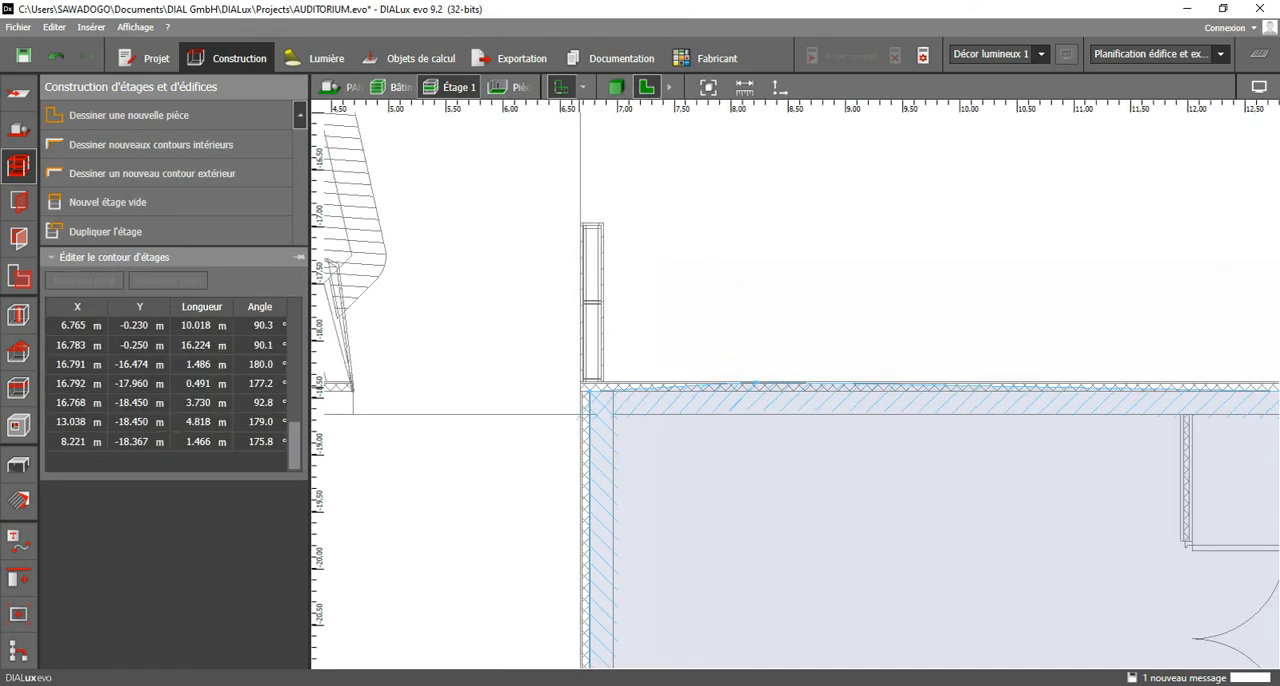
scroll(581, 413, up, 3)
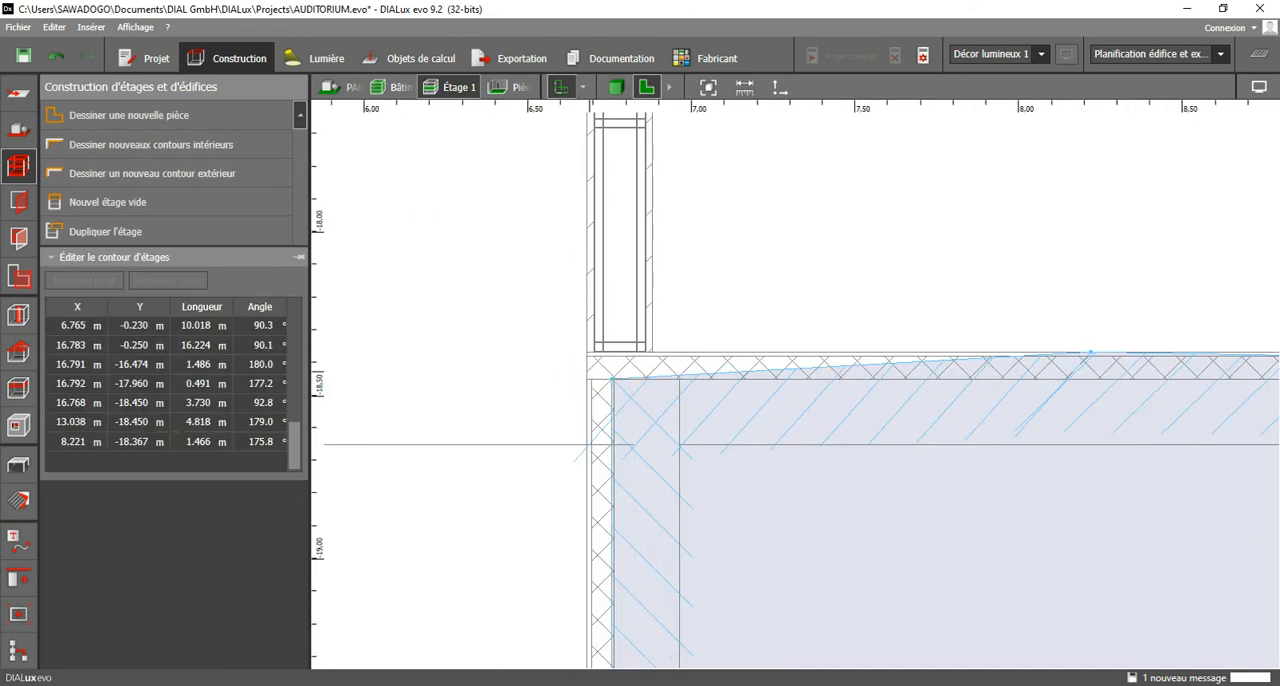
drag(611, 379, 613, 356)
drag(1088, 352, 1089, 349)
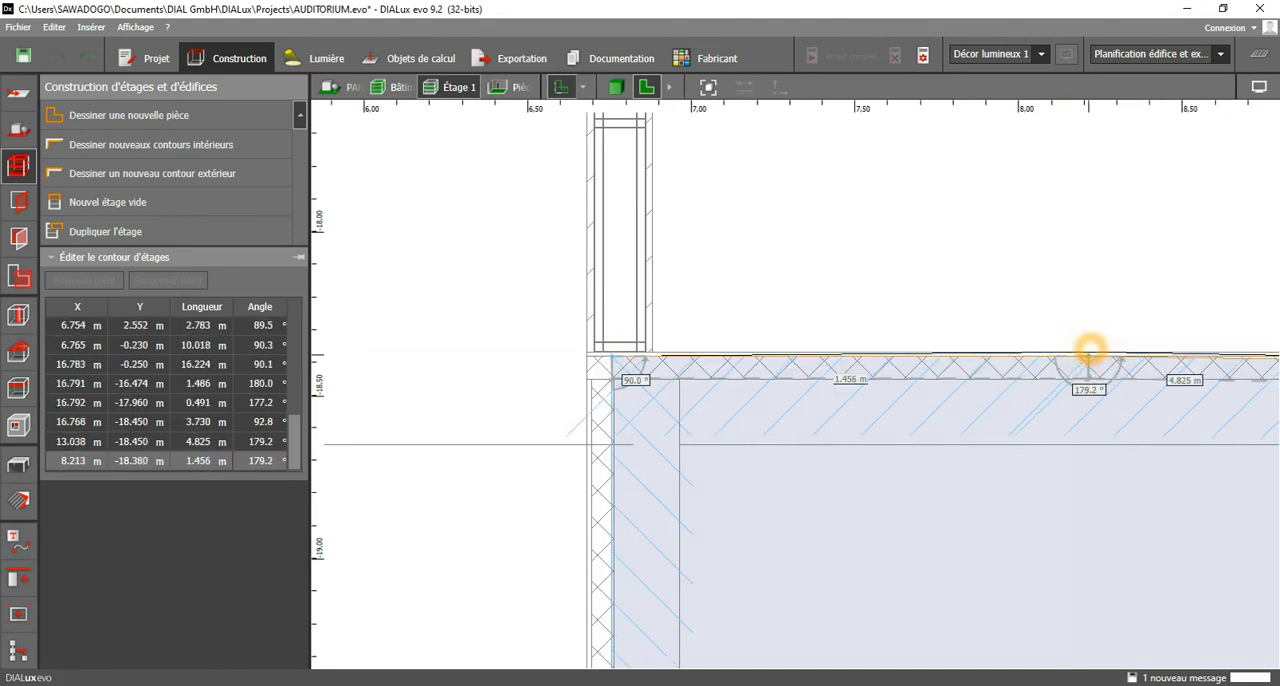
Move the ends of the short wall beside the angled entrance to X 22.493 m, Y -23.050 m and X 21.040 m, Y -23.052 m.
scroll(872, 313, down, 3)
middle_drag(791, 441, 762, 181)
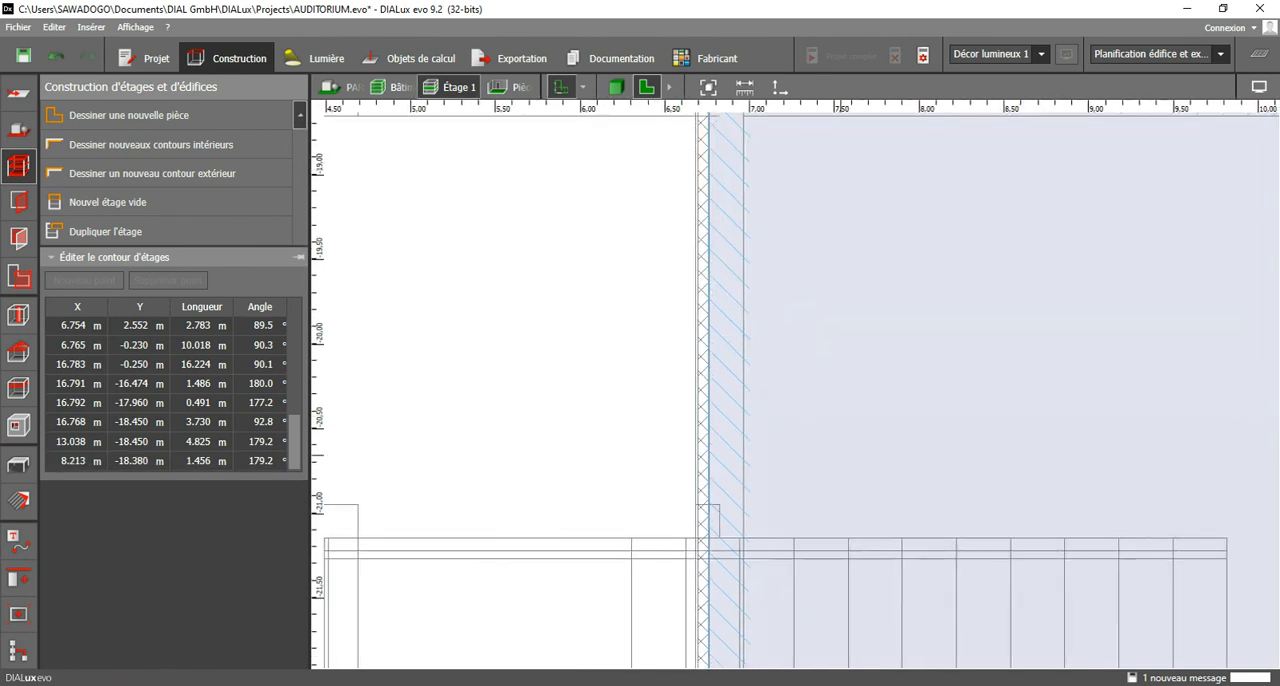
middle_drag(795, 470, 724, 215)
middle_drag(768, 518, 728, 310)
scroll(715, 450, down, 1)
middle_drag(1225, 452, 593, 459)
middle_drag(1000, 452, 664, 348)
middle_drag(1150, 500, 879, 379)
middle_drag(1253, 178, 1005, 354)
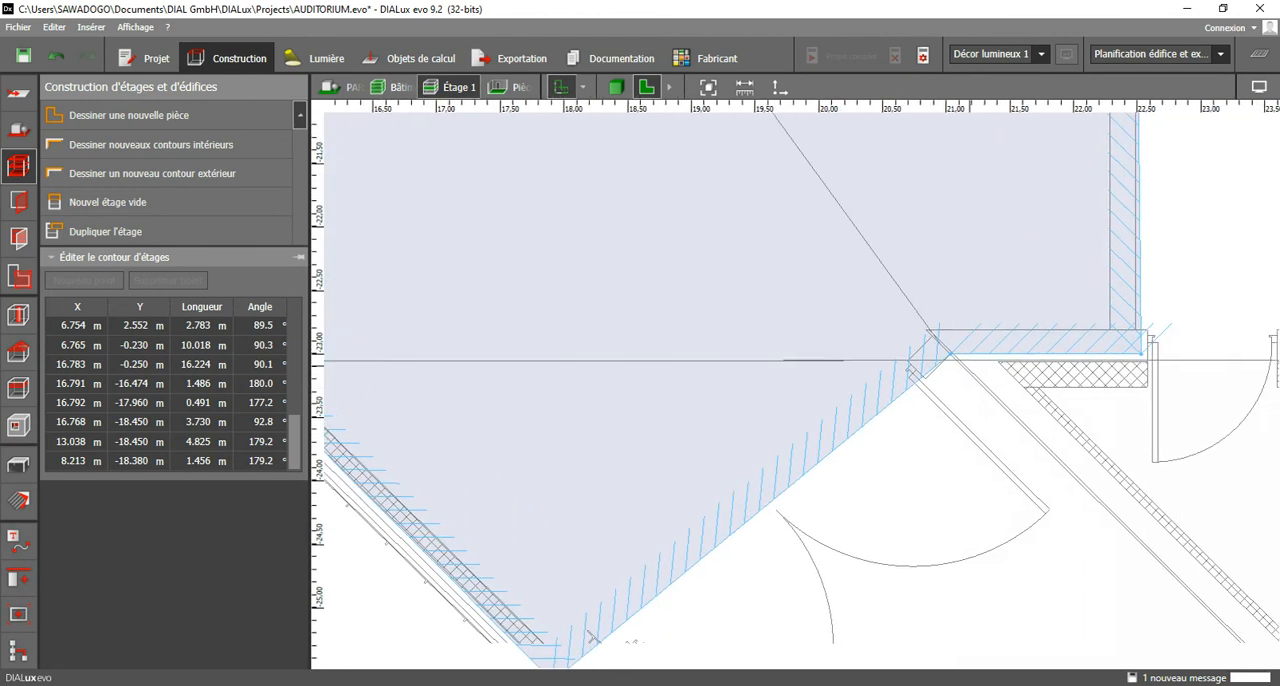
scroll(1003, 354, up, 3)
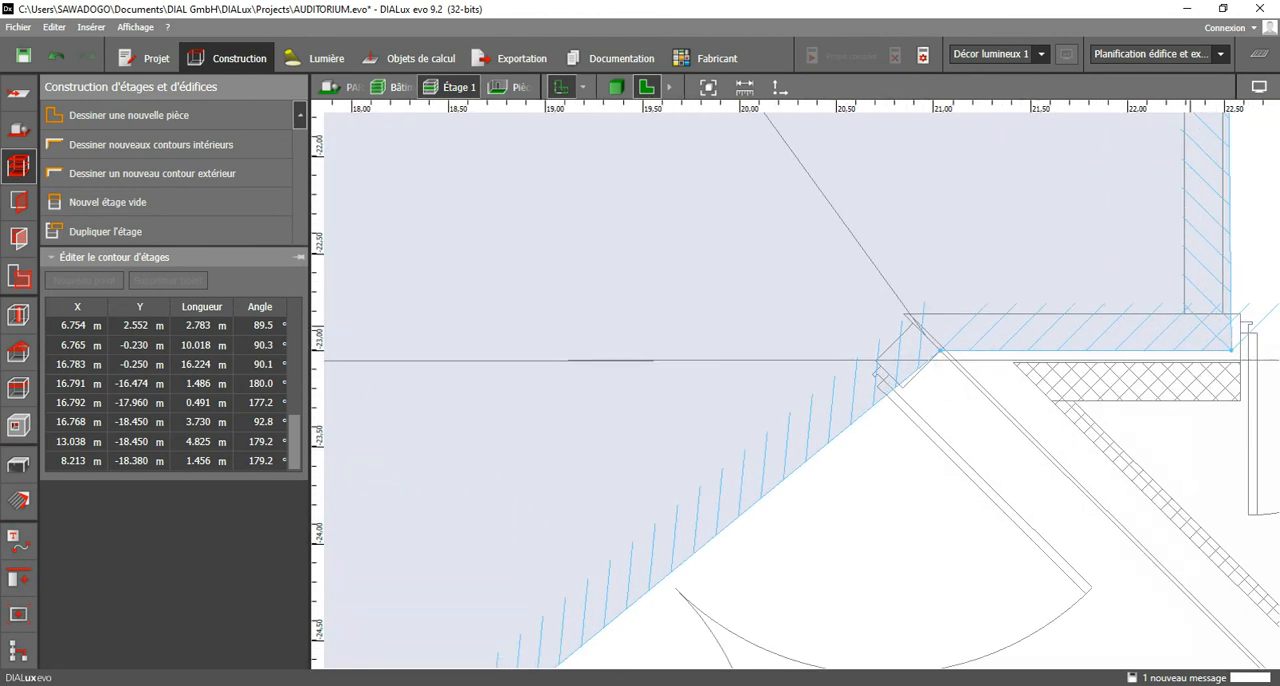
middle_drag(1233, 347, 1166, 410)
scroll(1166, 410, up, 3)
drag(1168, 415, 1158, 411)
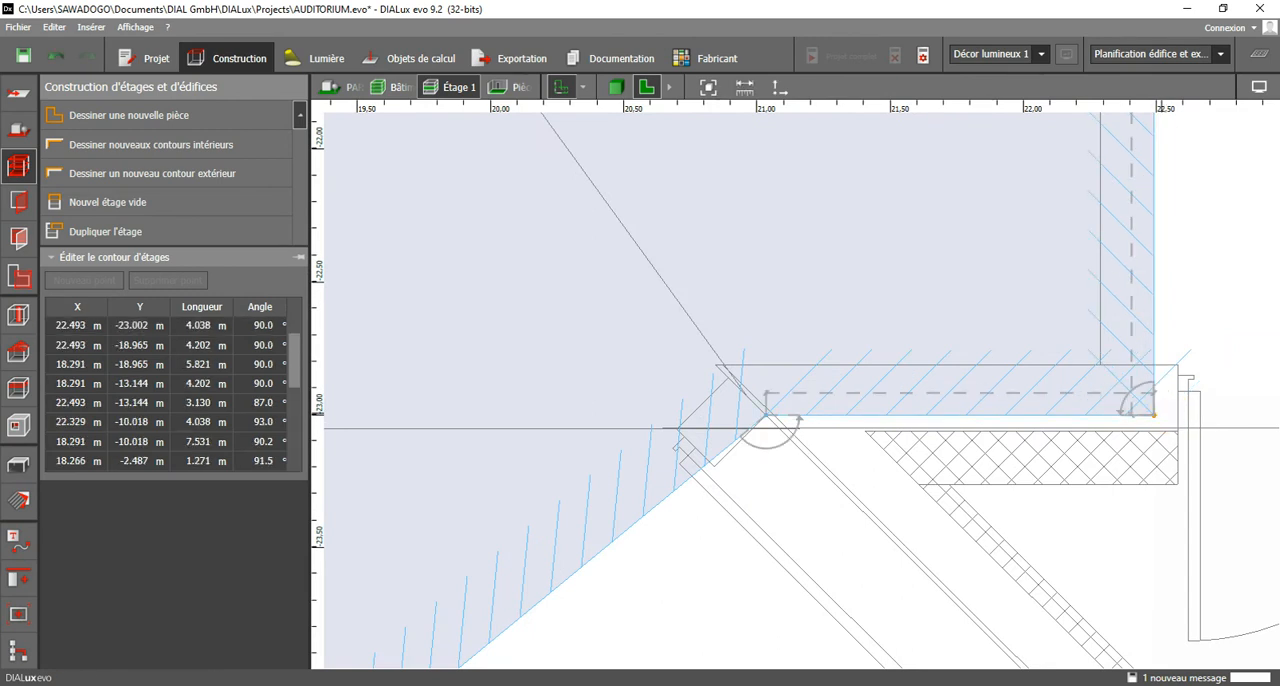
drag(1154, 414, 1154, 428)
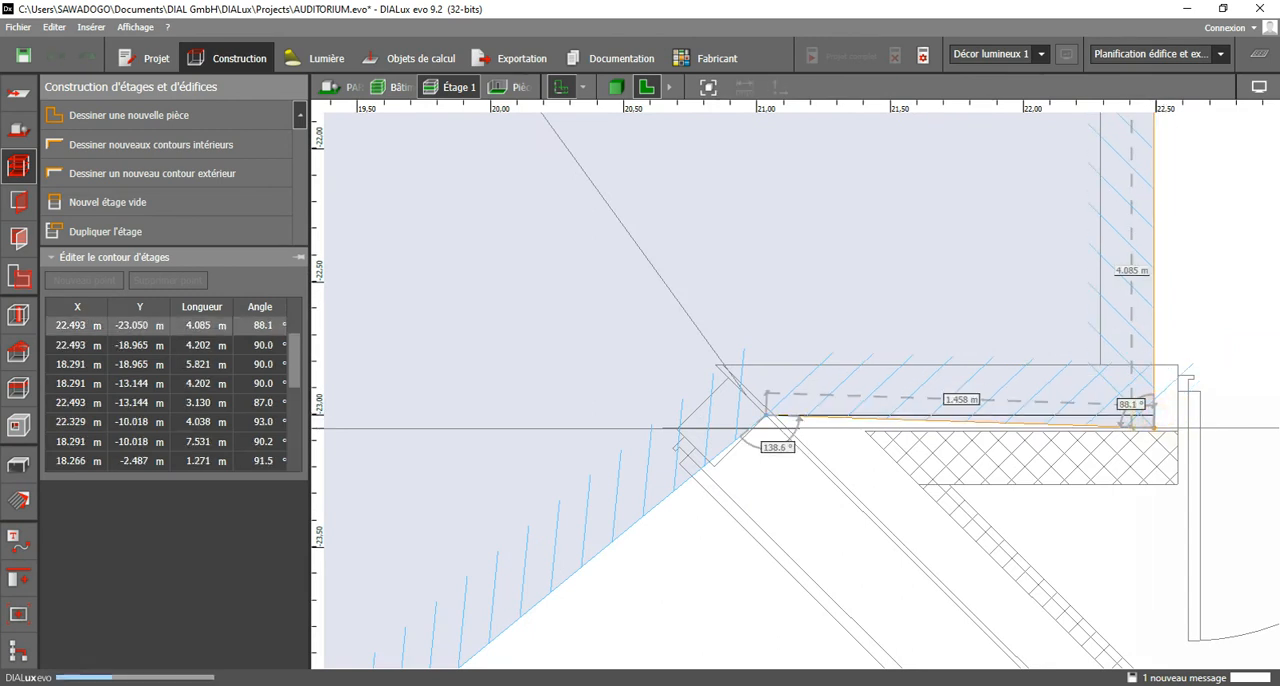
drag(765, 415, 768, 428)
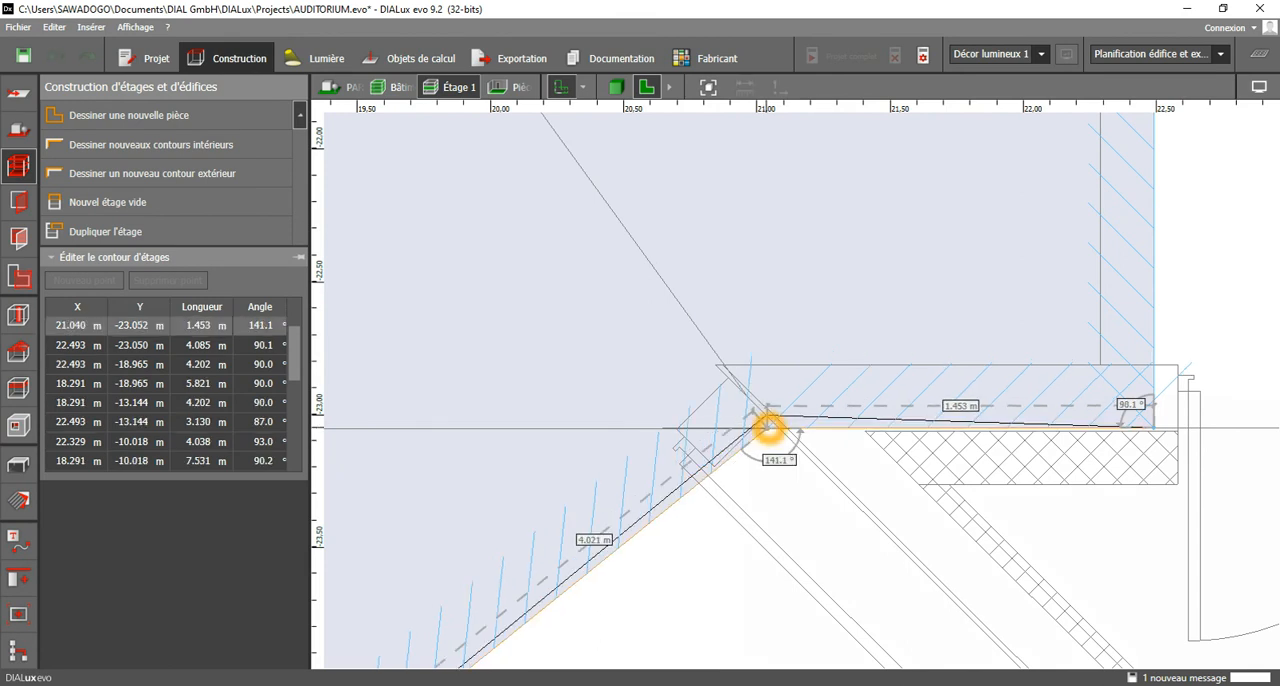
Square the contour corner below the corridor's double door by moving it to X 16.792 m, Y -18.450 m.
scroll(961, 615, down, 4)
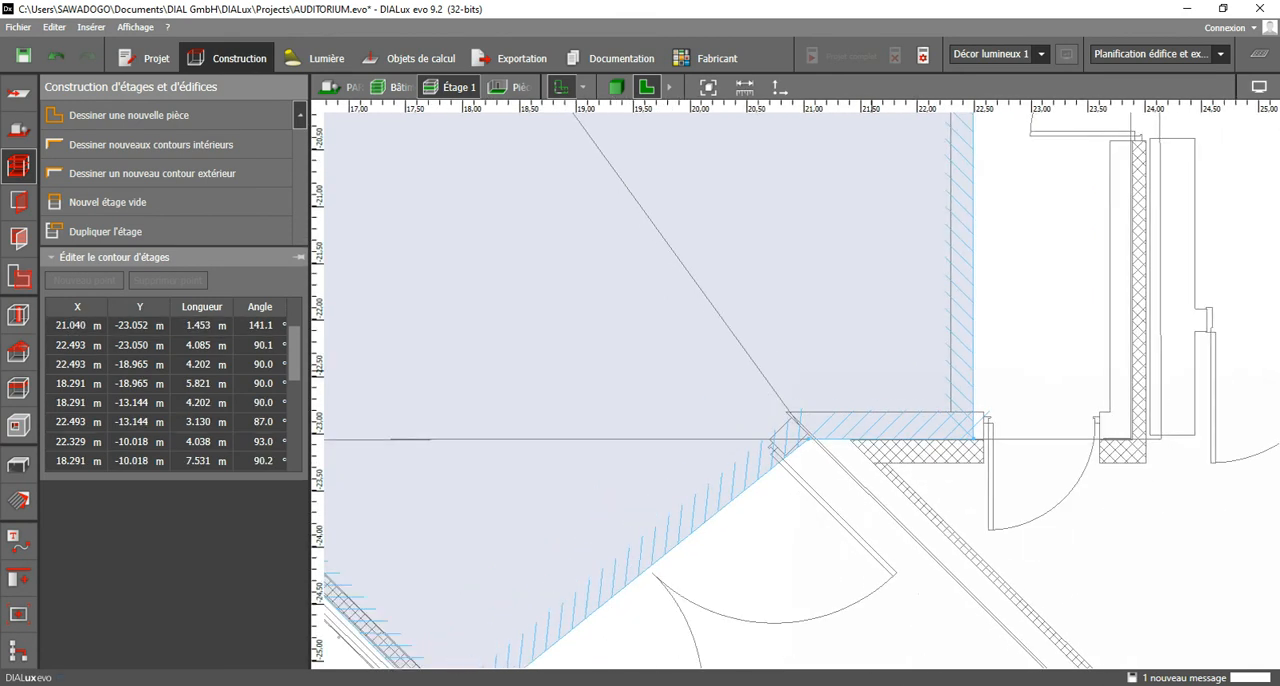
scroll(1045, 262, up, 2)
scroll(765, 309, down, 1)
middle_drag(682, 345, 1101, 455)
middle_drag(898, 272, 921, 341)
scroll(645, 400, up, 2)
click(698, 420)
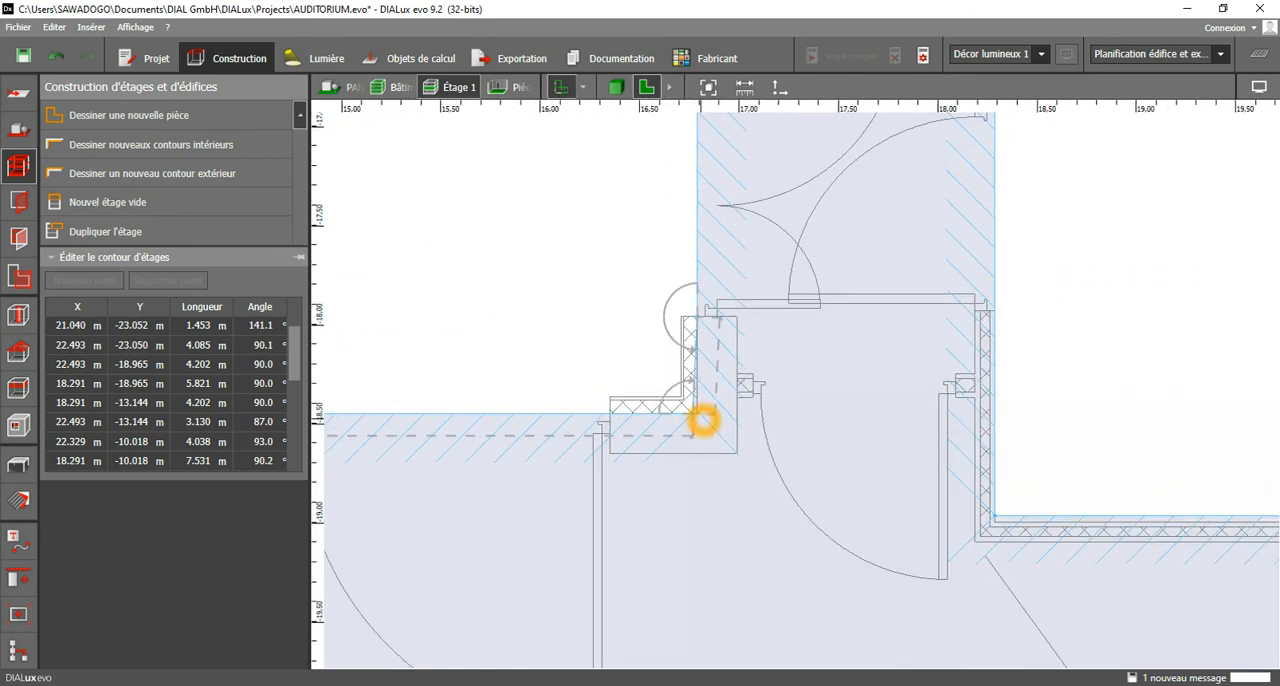
drag(694, 414, 697, 414)
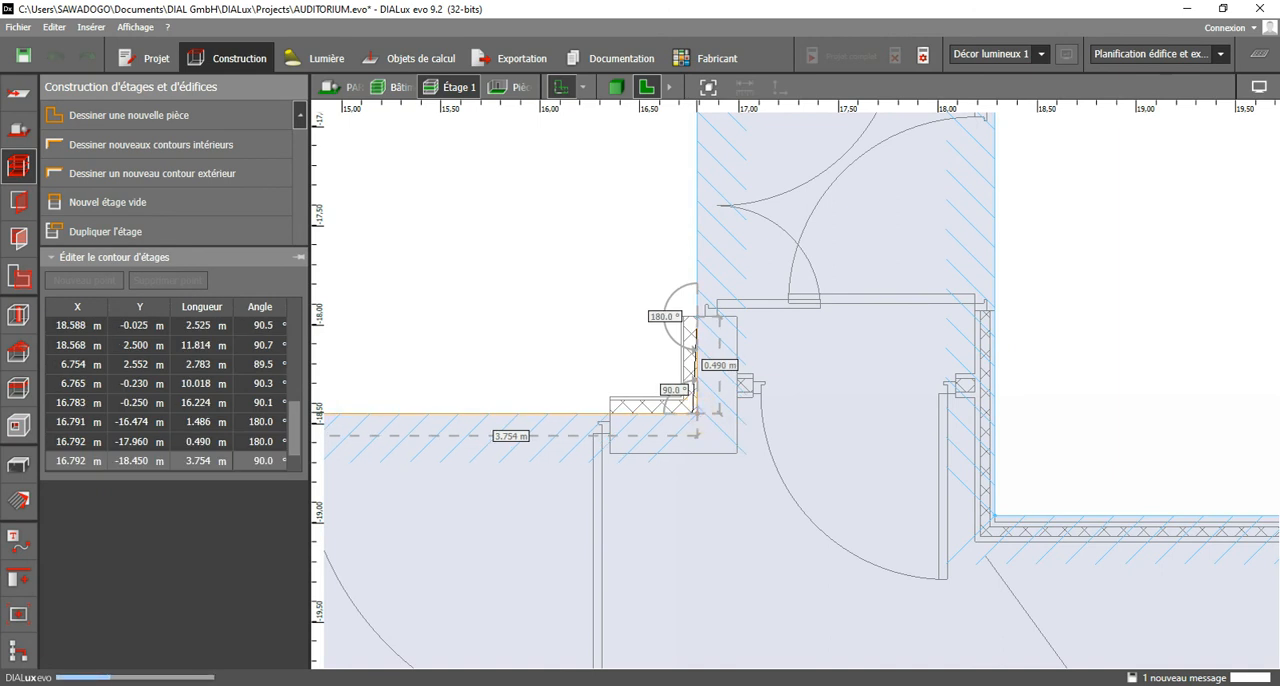
Move the corner where the side room's lower wall meets the corridor to X 18.291 m, Y -13.170 m.
scroll(740, 435, down, 4)
middle_drag(752, 182, 755, 649)
middle_drag(930, 334, 819, 521)
scroll(822, 378, up, 2)
scroll(783, 380, down, 2)
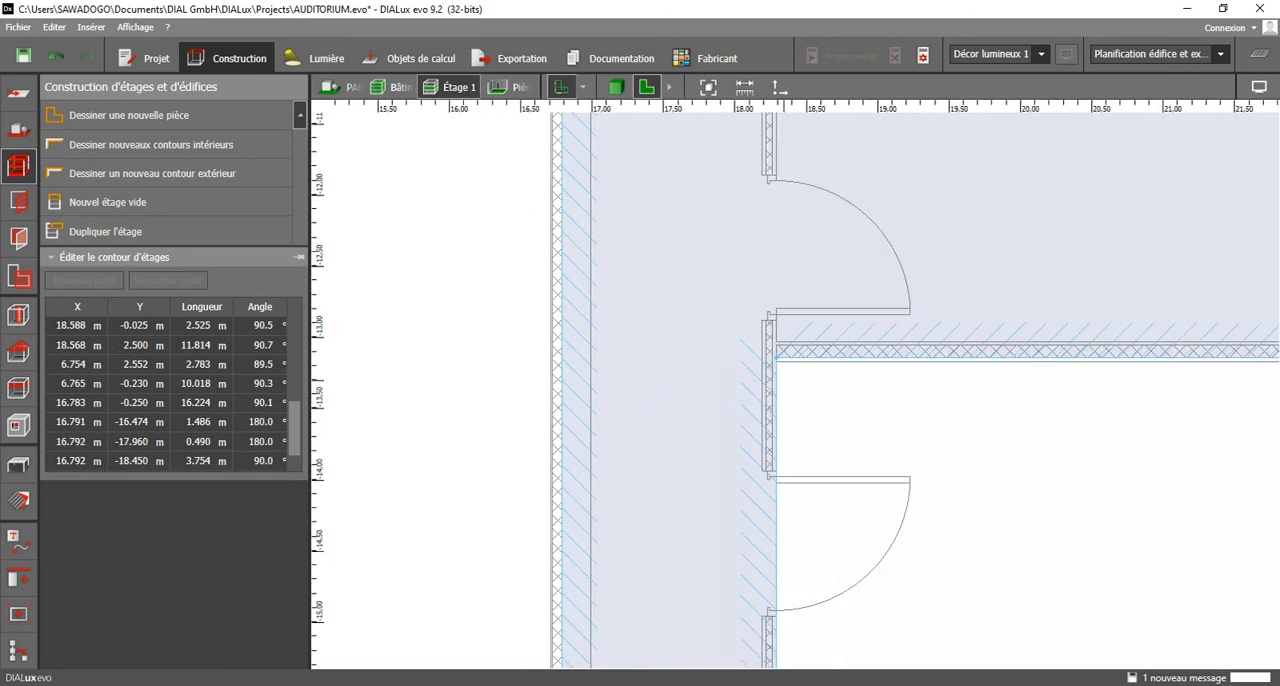
scroll(787, 354, up, 2)
drag(771, 350, 771, 356)
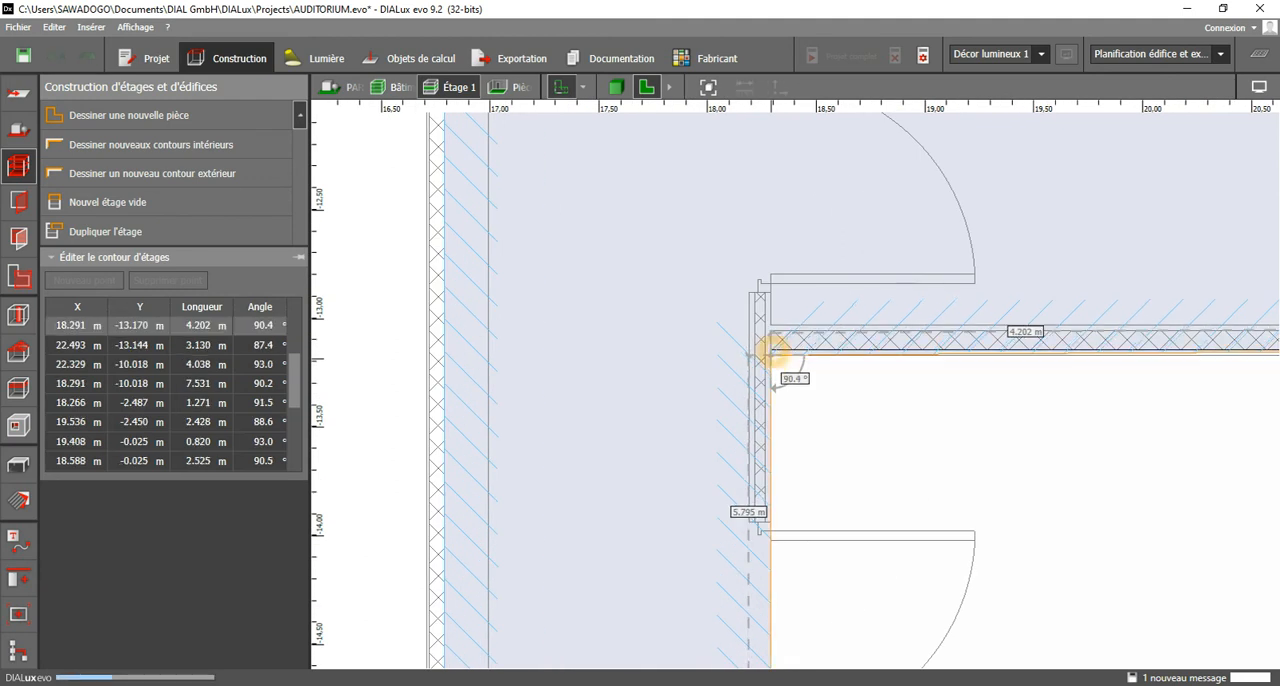
Align the outer end of the side room's lower wall at X 22.495 m, Y -13.170 m.
scroll(760, 376, down, 3)
middle_drag(1272, 362, 950, 363)
scroll(958, 363, up, 2)
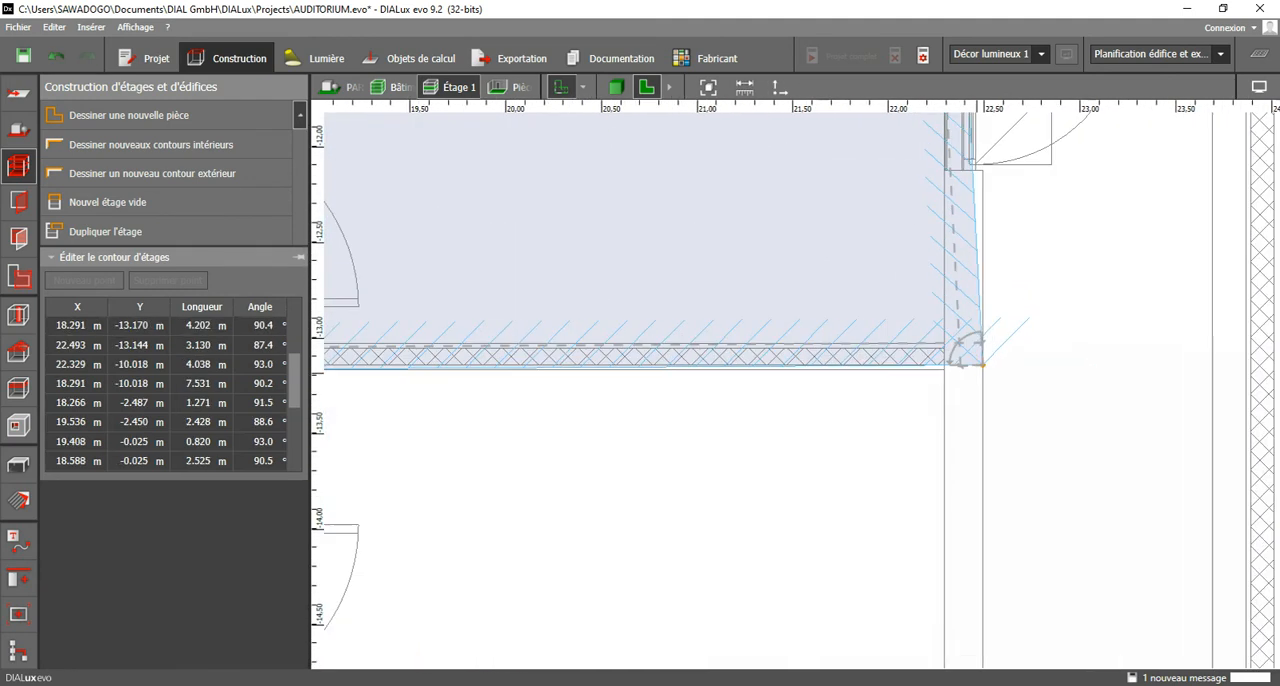
drag(981, 371, 980, 368)
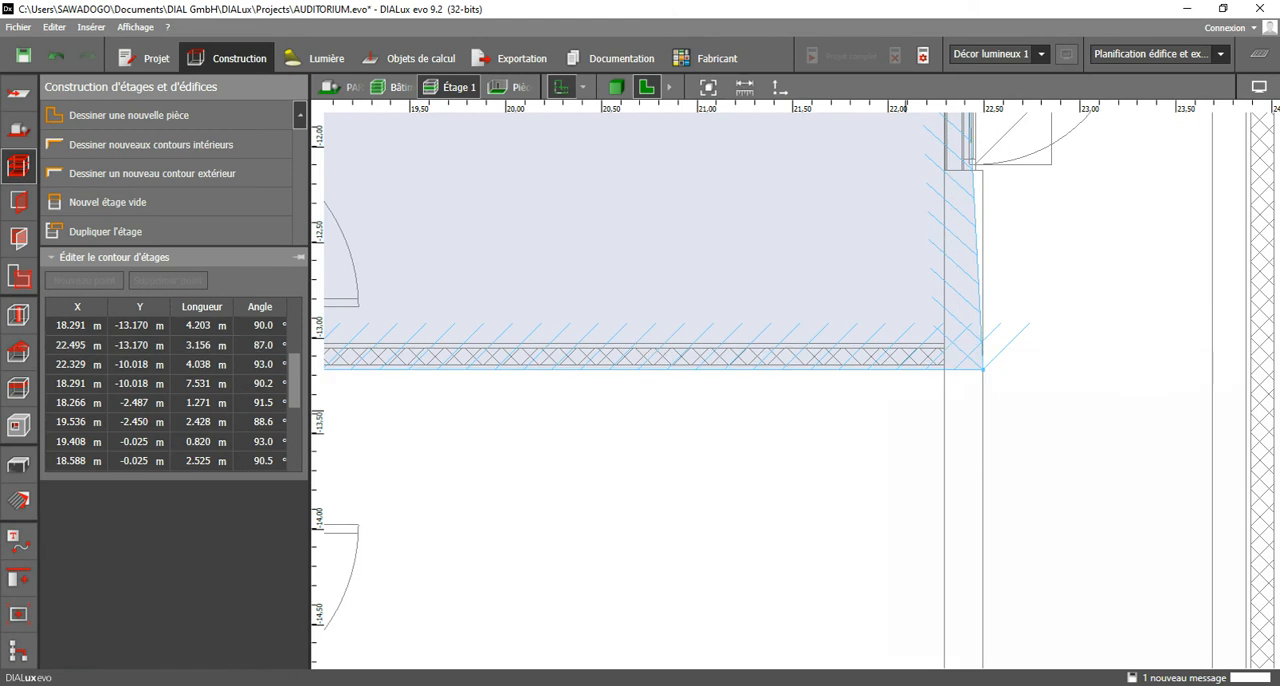
Move the side room's upper outer corner to X 22.493 m, Y -10.018 m.
scroll(890, 412, down, 2)
middle_drag(890, 345, 806, 620)
scroll(852, 155, up, 1)
scroll(855, 158, up, 2)
middle_drag(855, 158, 838, 280)
drag(838, 279, 872, 281)
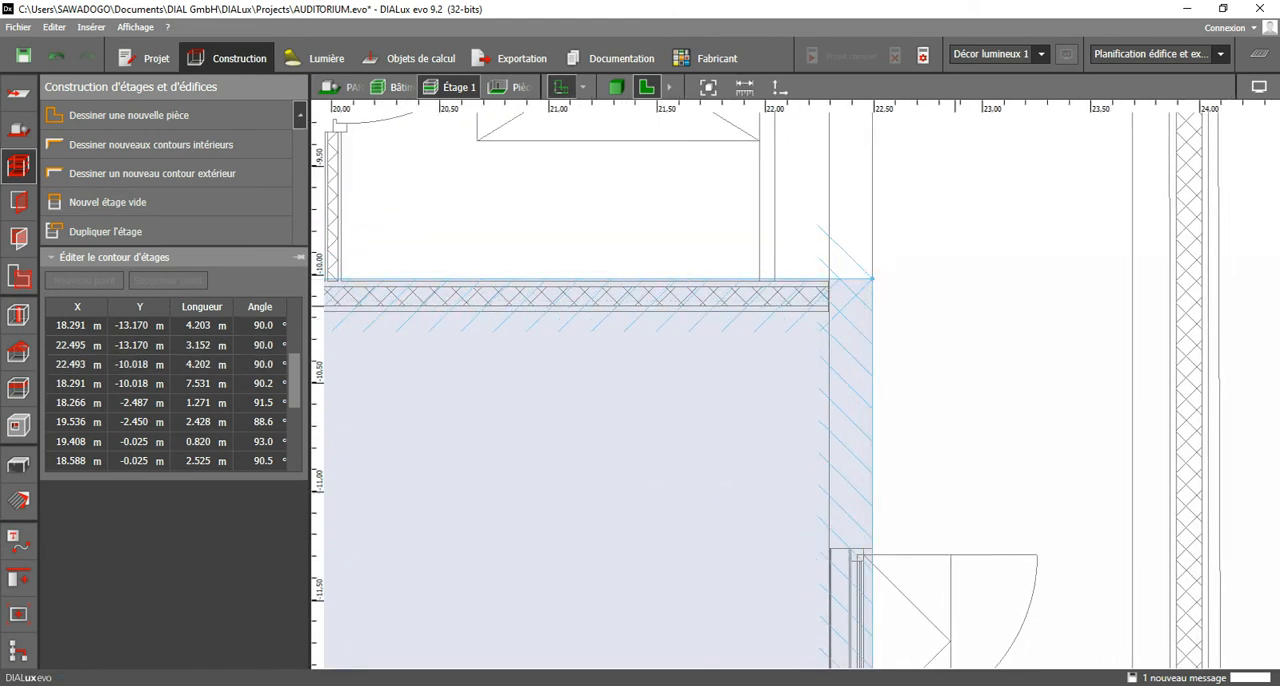
Move the corners beside the double door below the elevator to X 19.500 m, Y -2.451 m and X 19.492 m, Y -0.025 m.
scroll(980, 315, down, 4)
middle_drag(980, 315, 1253, 363)
scroll(750, 324, up, 3)
scroll(798, 362, down, 2)
middle_drag(762, 218, 748, 562)
middle_drag(748, 278, 749, 522)
middle_drag(771, 144, 784, 598)
scroll(905, 433, up, 1)
click(905, 433)
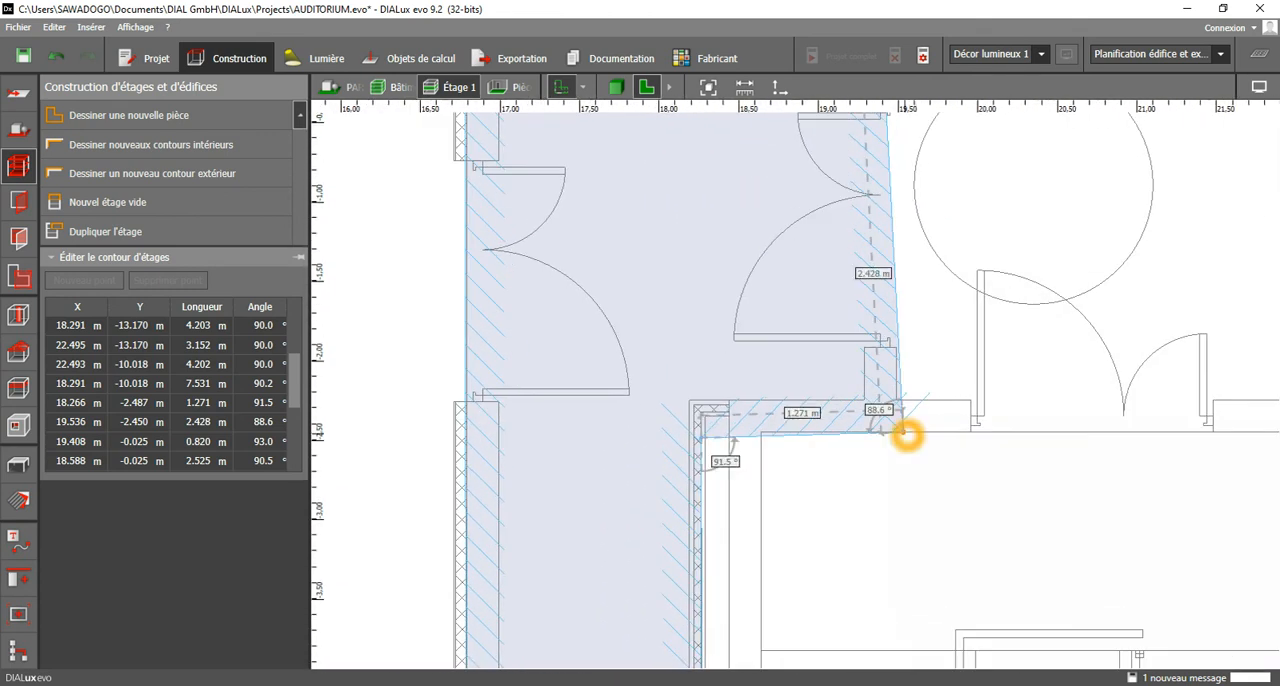
click(901, 431)
drag(902, 432, 900, 432)
middle_drag(893, 290, 843, 566)
drag(832, 323, 845, 323)
Level the short wall below that double door by moving its corridor corner to X 18.266 m, Y -2.451 m.
scroll(845, 325, down, 2)
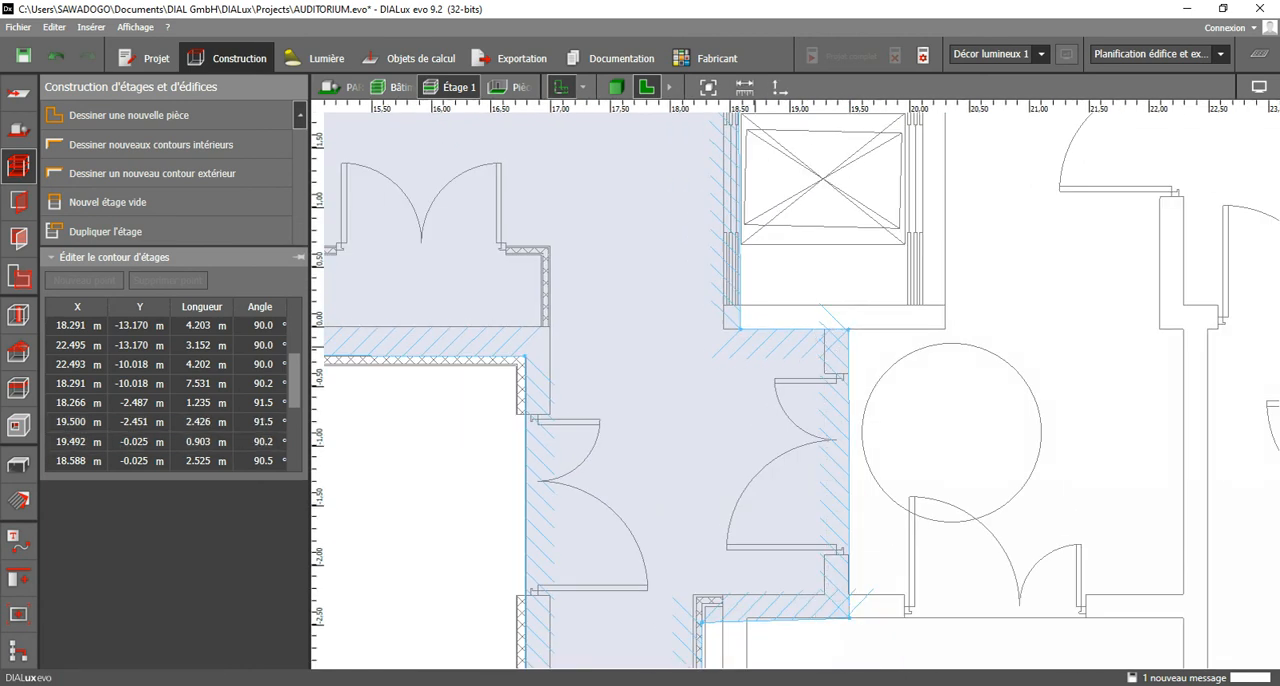
scroll(701, 626, up, 4)
middle_drag(706, 627, 723, 457)
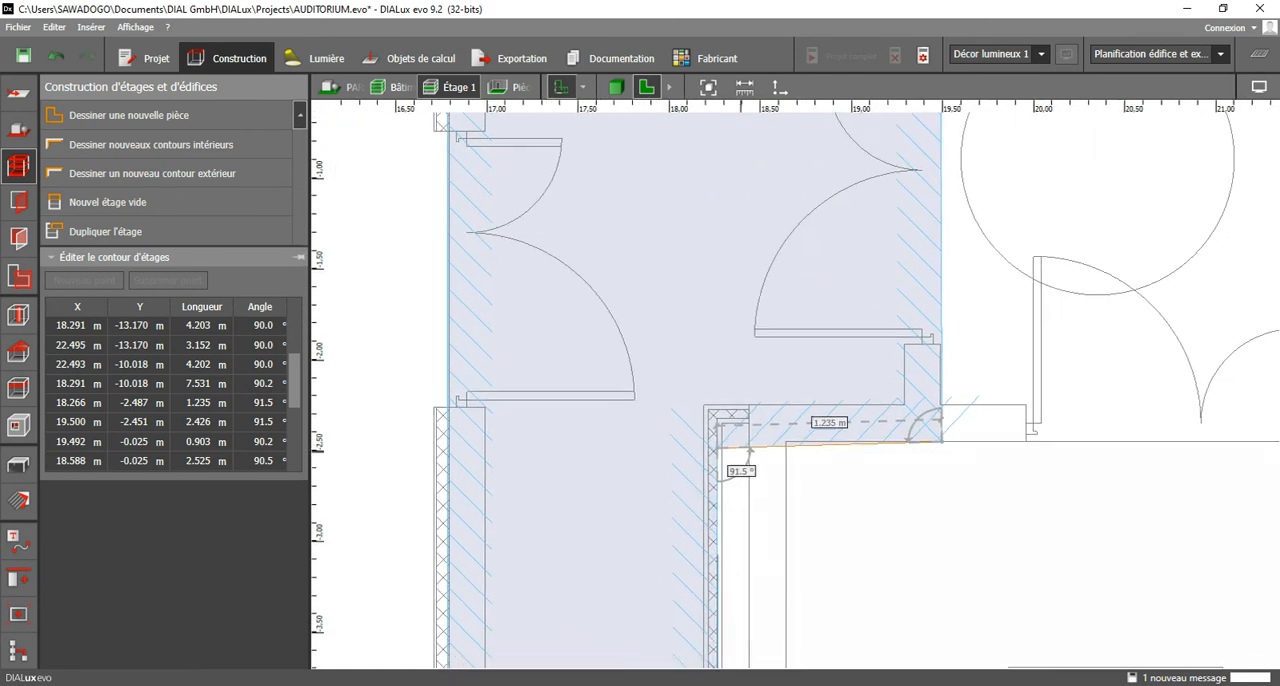
scroll(731, 457, up, 3)
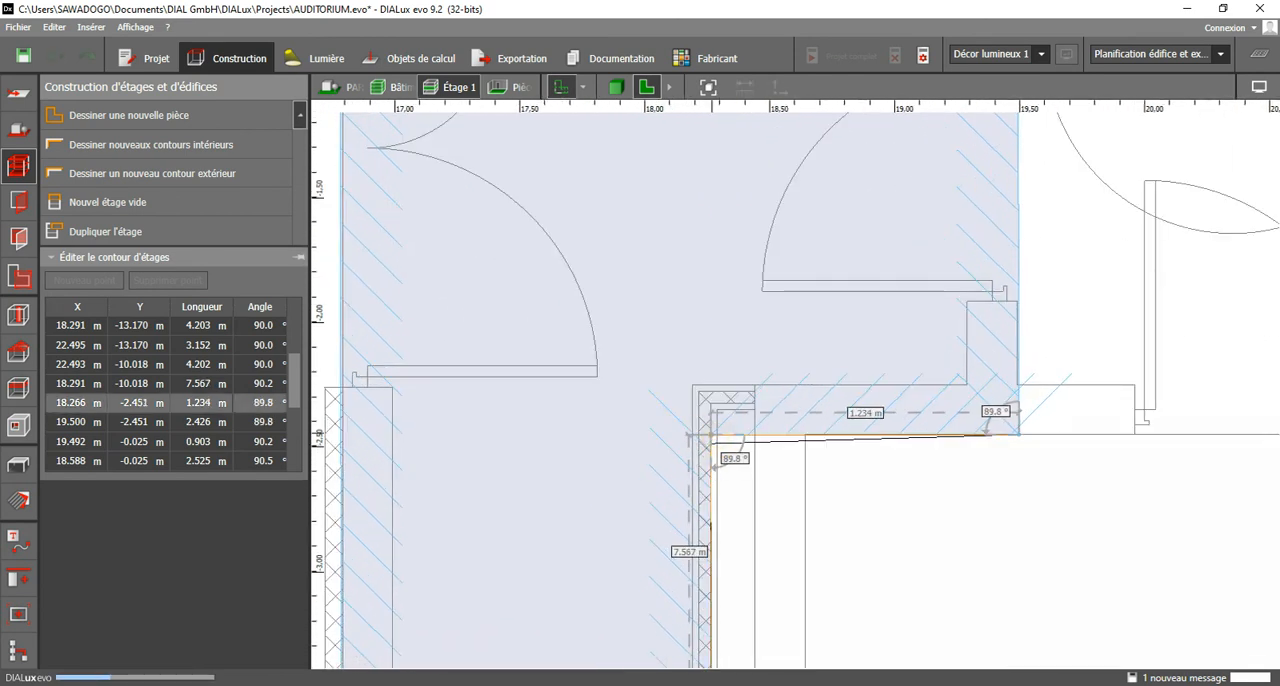
Square the upper corridor's far end corner by moving it to X 6.765 m, Y 2.500 m.
scroll(867, 448, down, 3)
middle_drag(867, 448, 869, 597)
middle_drag(668, 430, 675, 516)
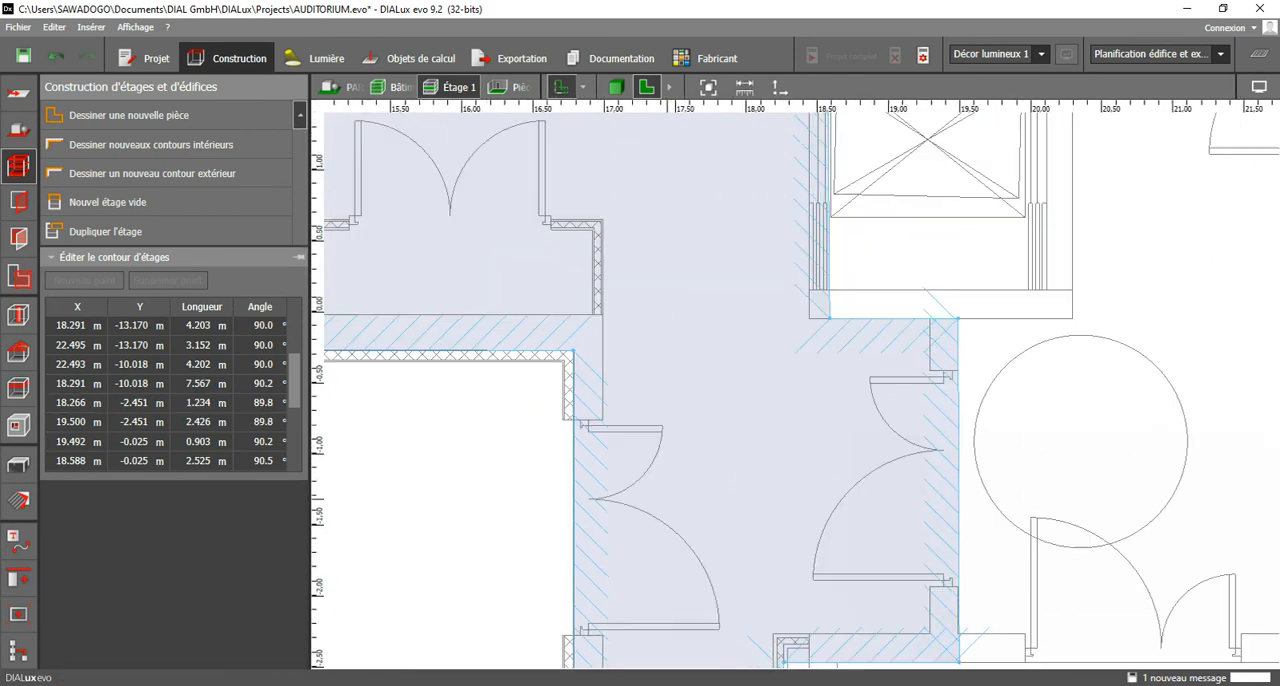
middle_drag(800, 300, 764, 567)
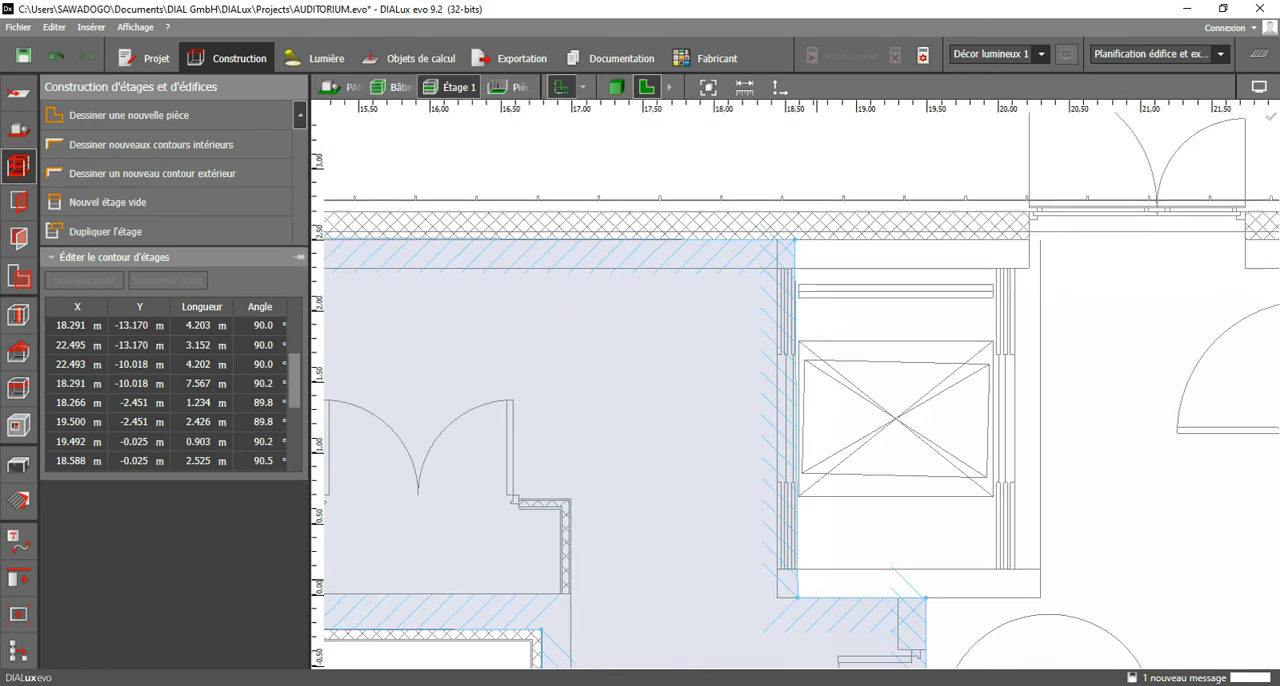
scroll(757, 318, down, 1)
middle_drag(432, 320, 857, 323)
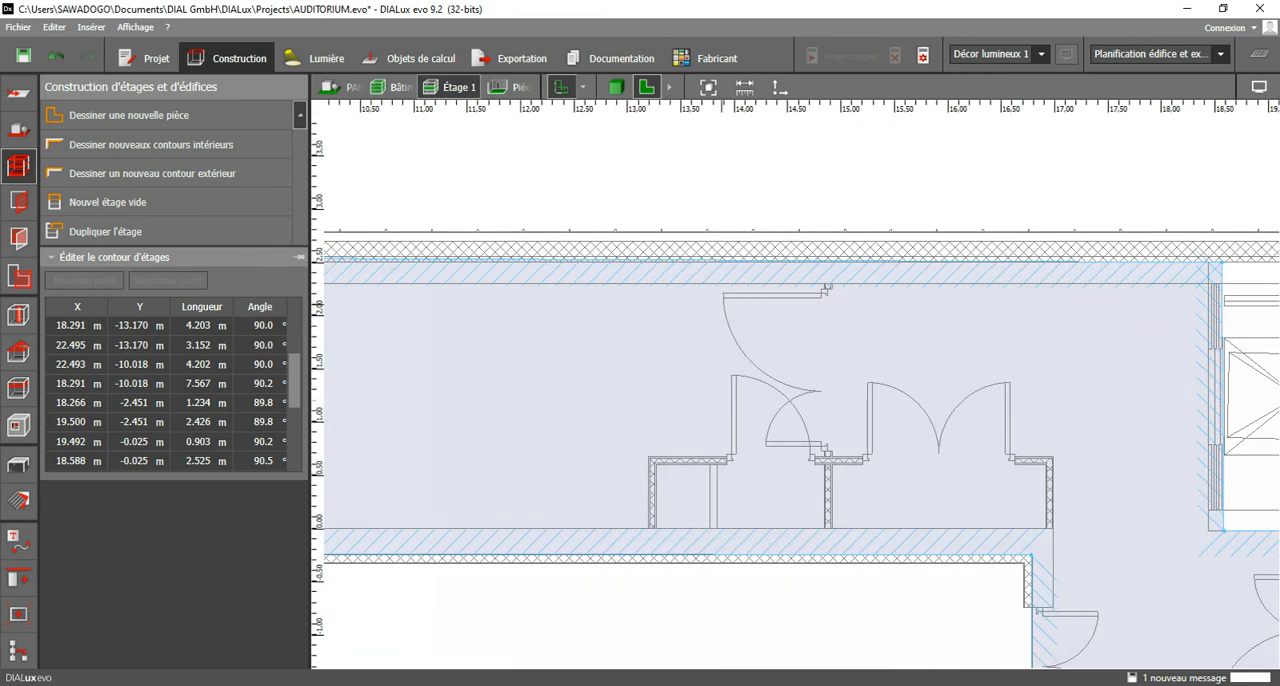
middle_drag(574, 317, 960, 321)
middle_drag(358, 274, 529, 270)
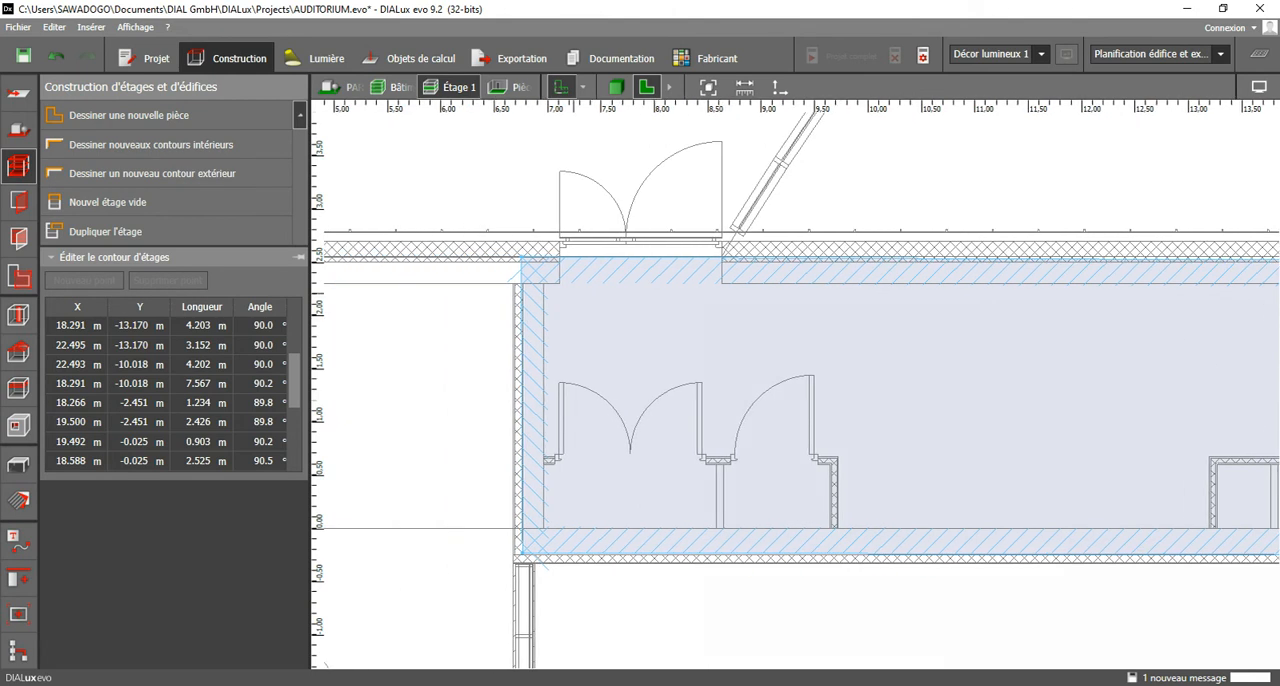
scroll(529, 270, up, 3)
click(519, 250)
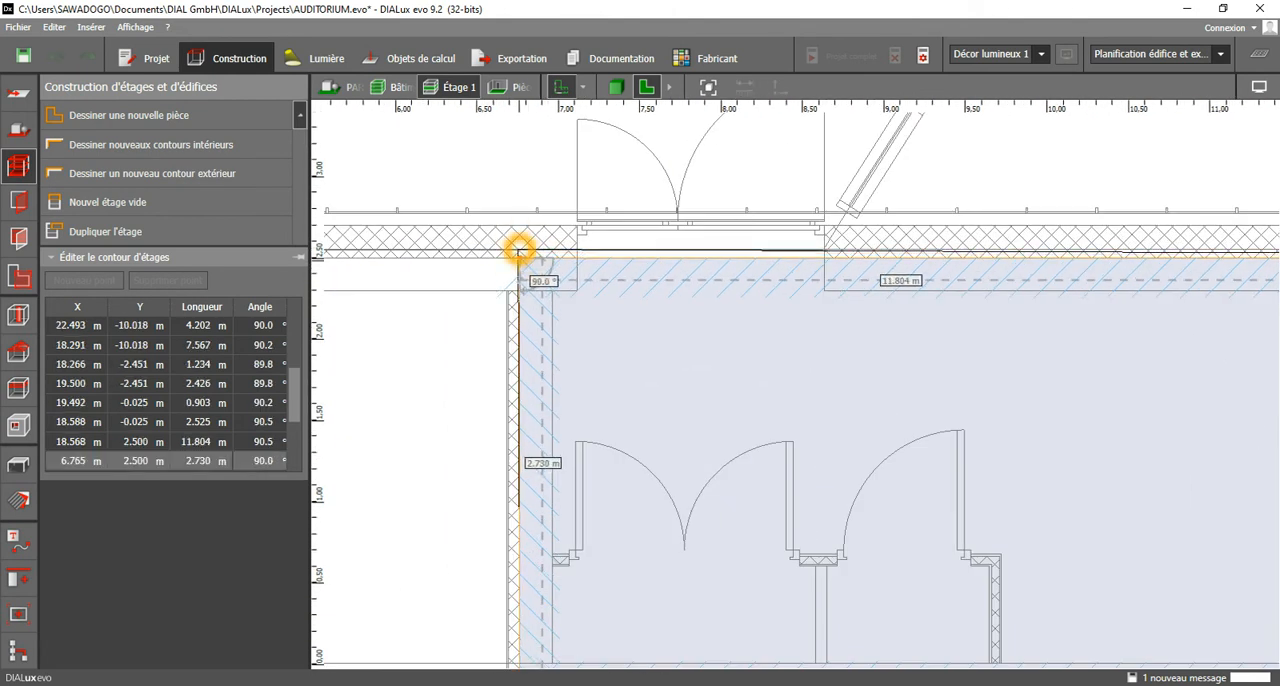
scroll(568, 250, down, 1)
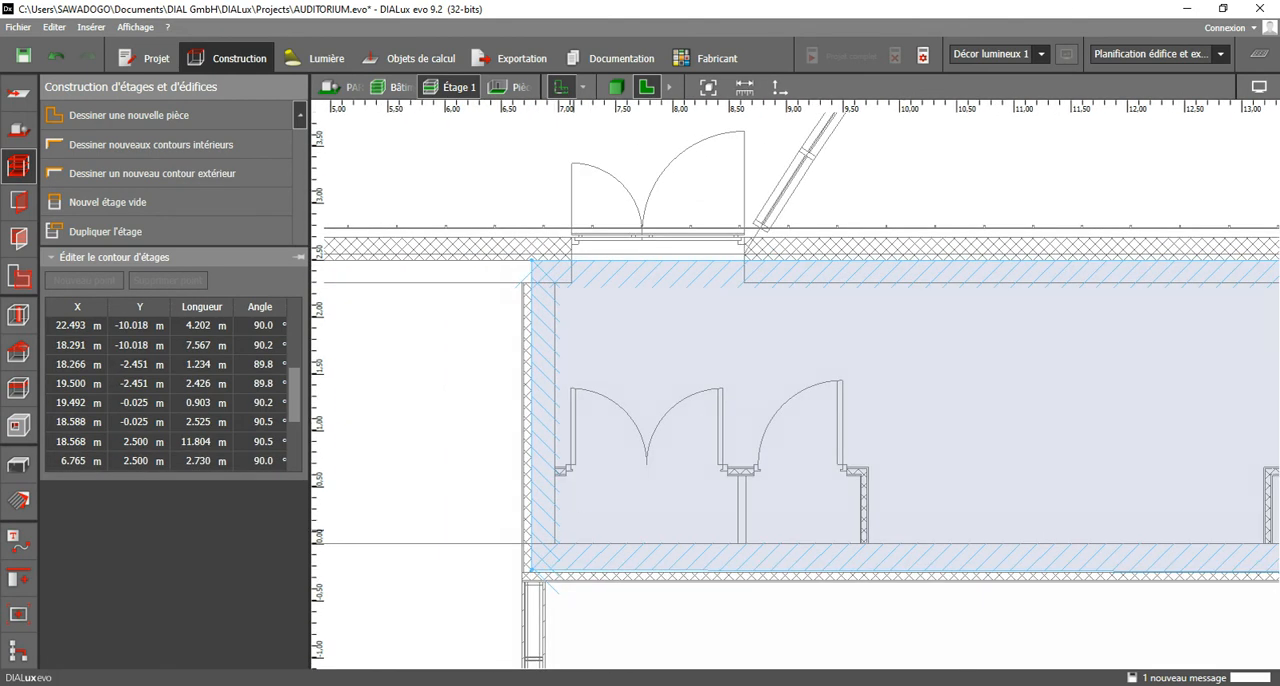
middle_drag(576, 532, 548, 402)
scroll(645, 388, down, 2)
middle_drag(645, 388, 444, 297)
scroll(901, 366, up, 2)
middle_drag(902, 364, 871, 339)
scroll(880, 362, down, 6)
middle_drag(744, 492, 797, 145)
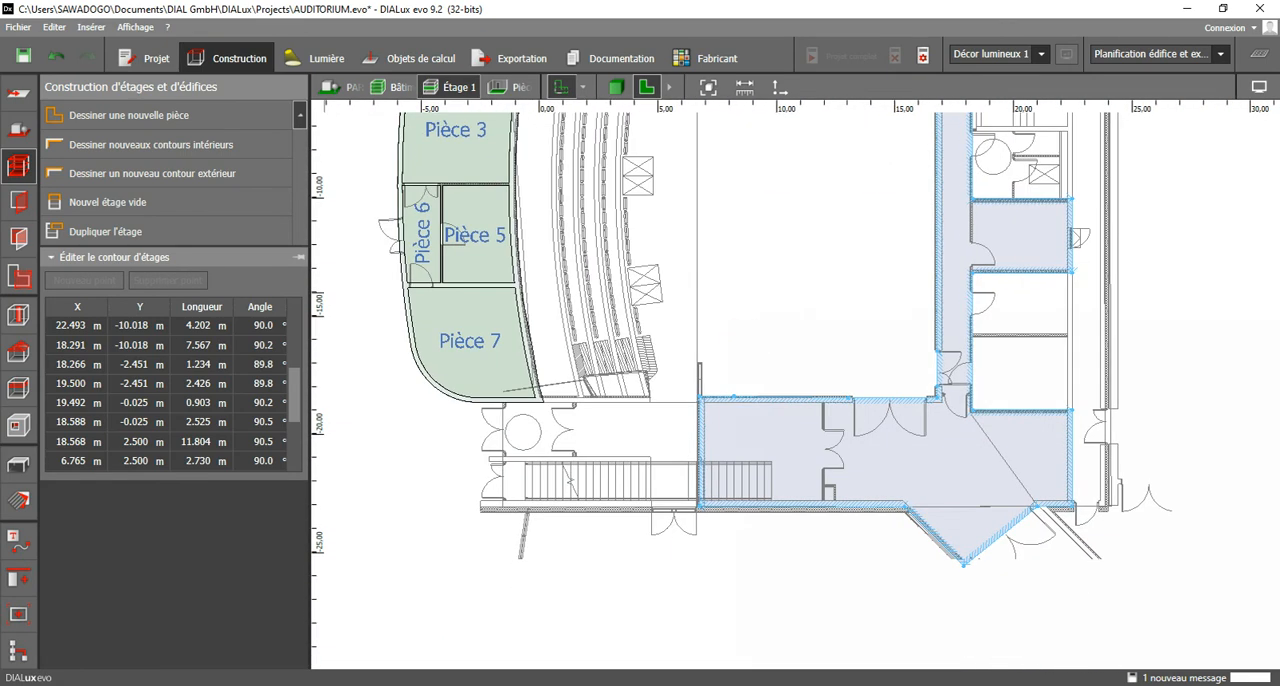
click(185, 184)
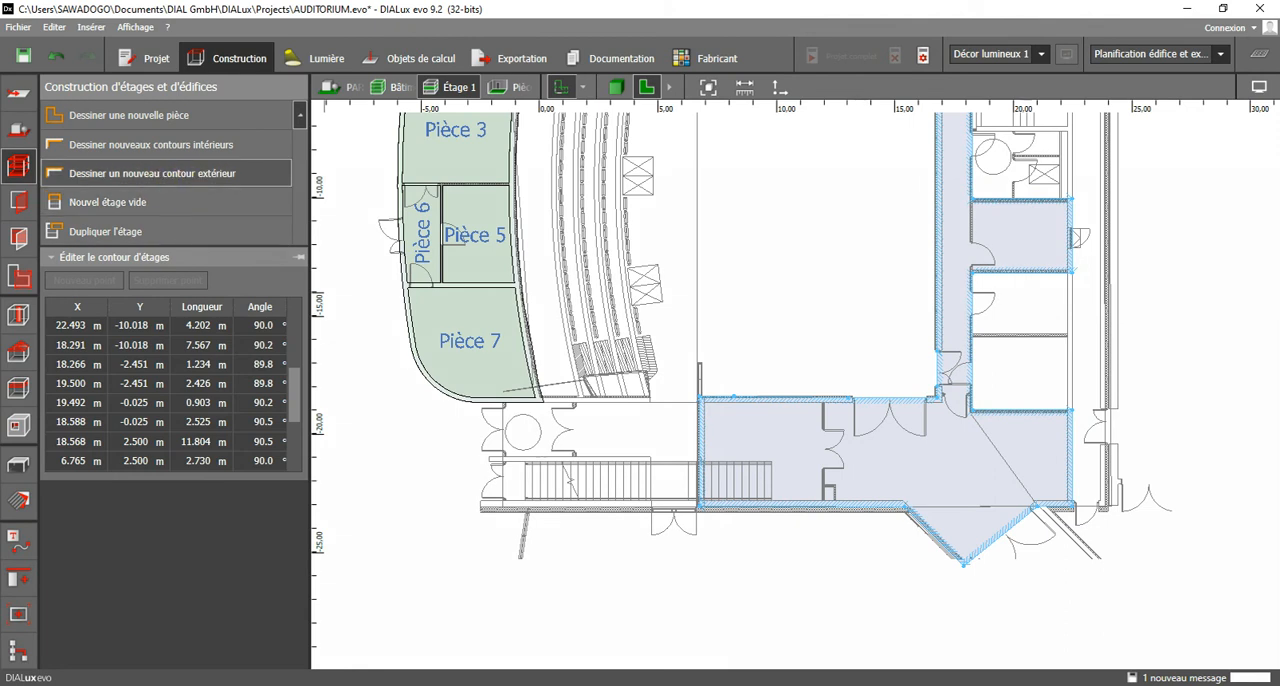
click(160, 145)
scroll(798, 426, up, 2)
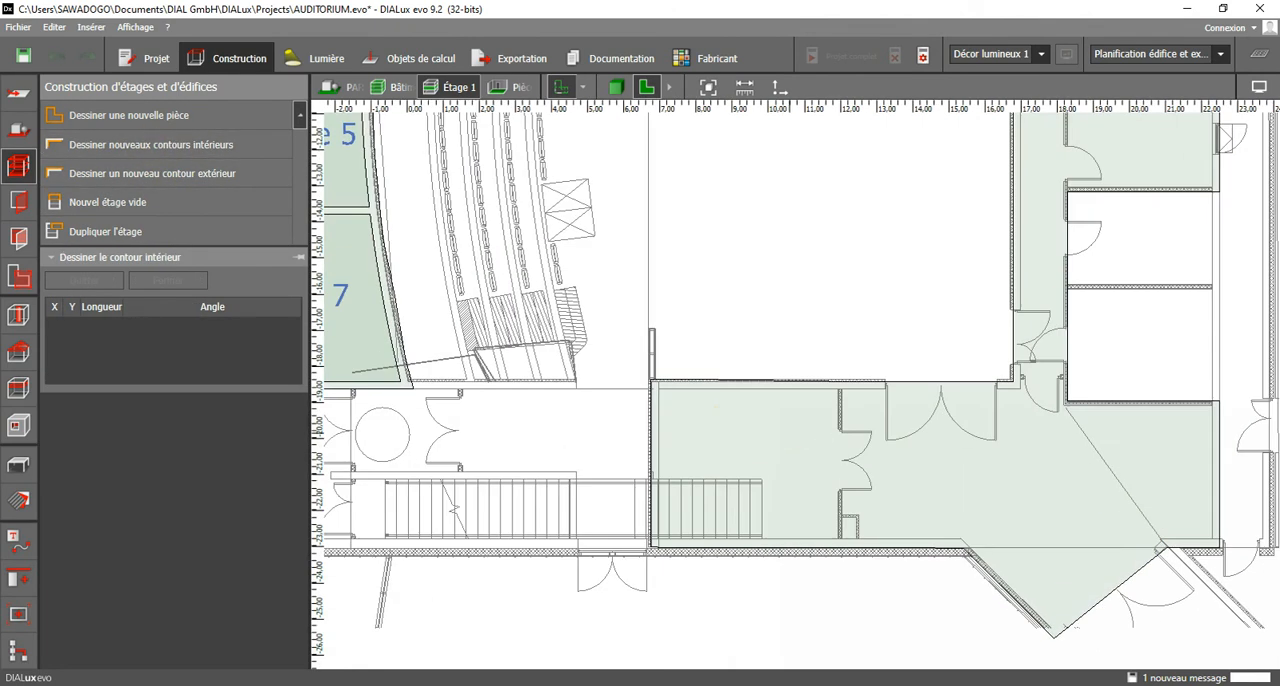
scroll(707, 425, up, 3)
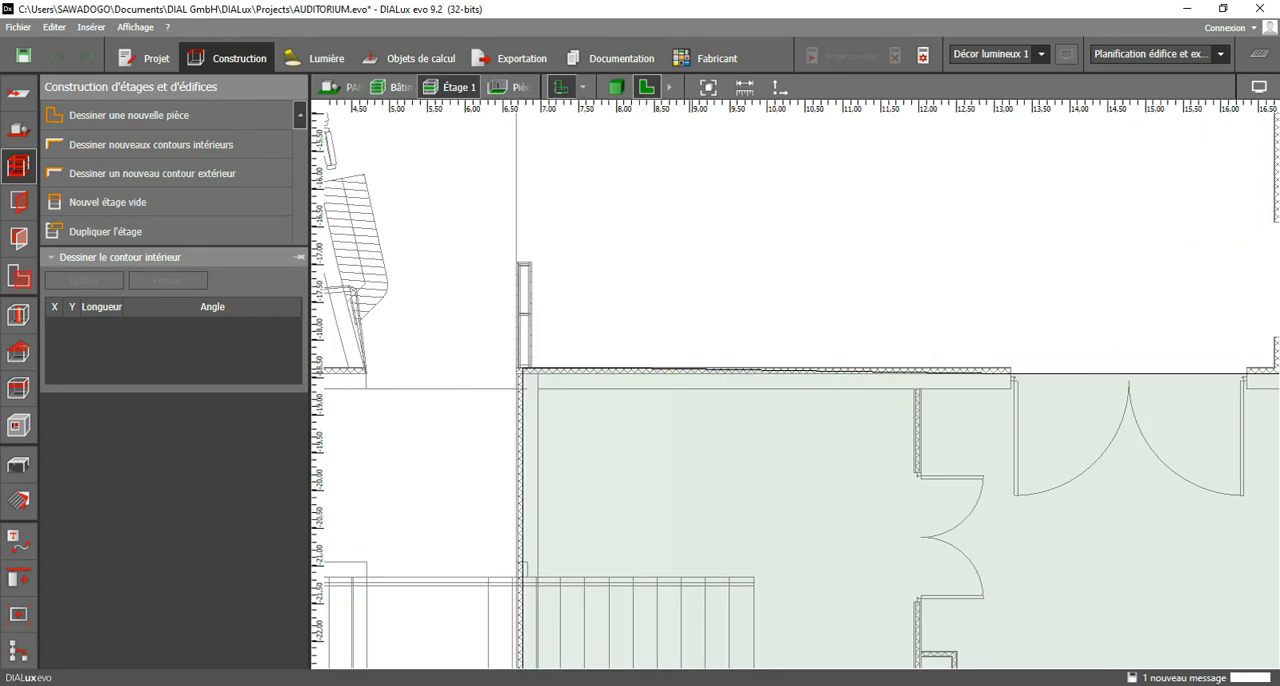
click(1062, 375)
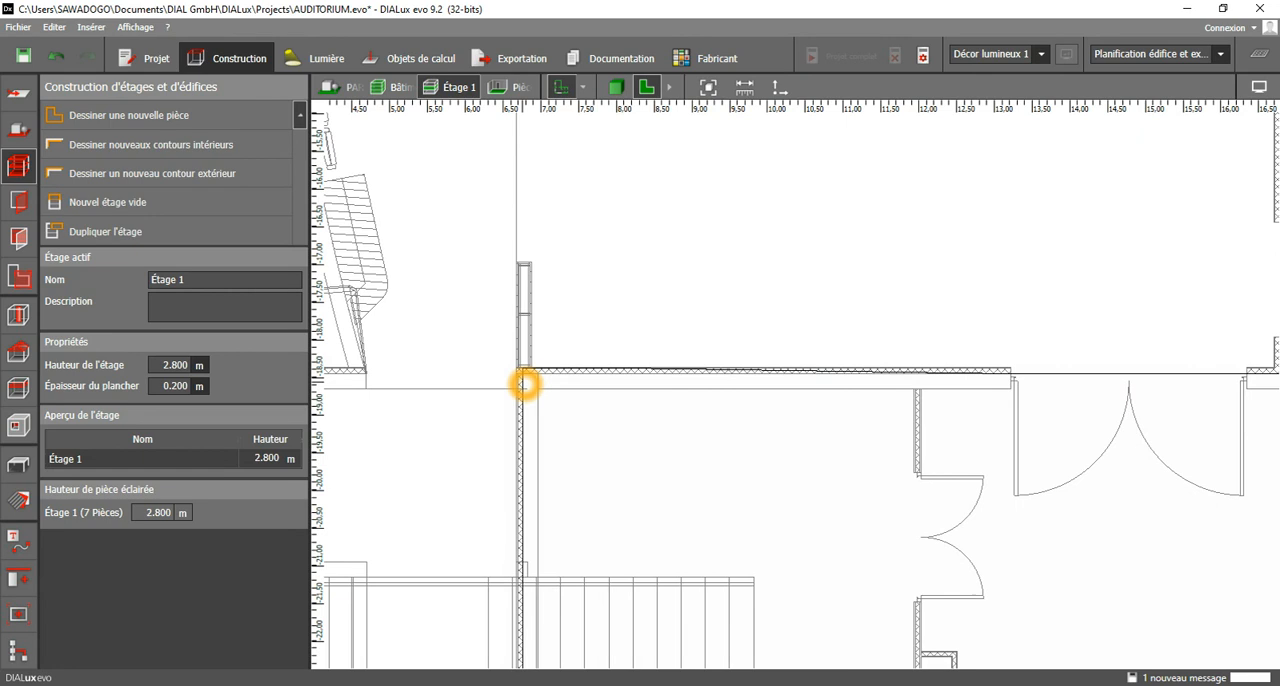
click(523, 383)
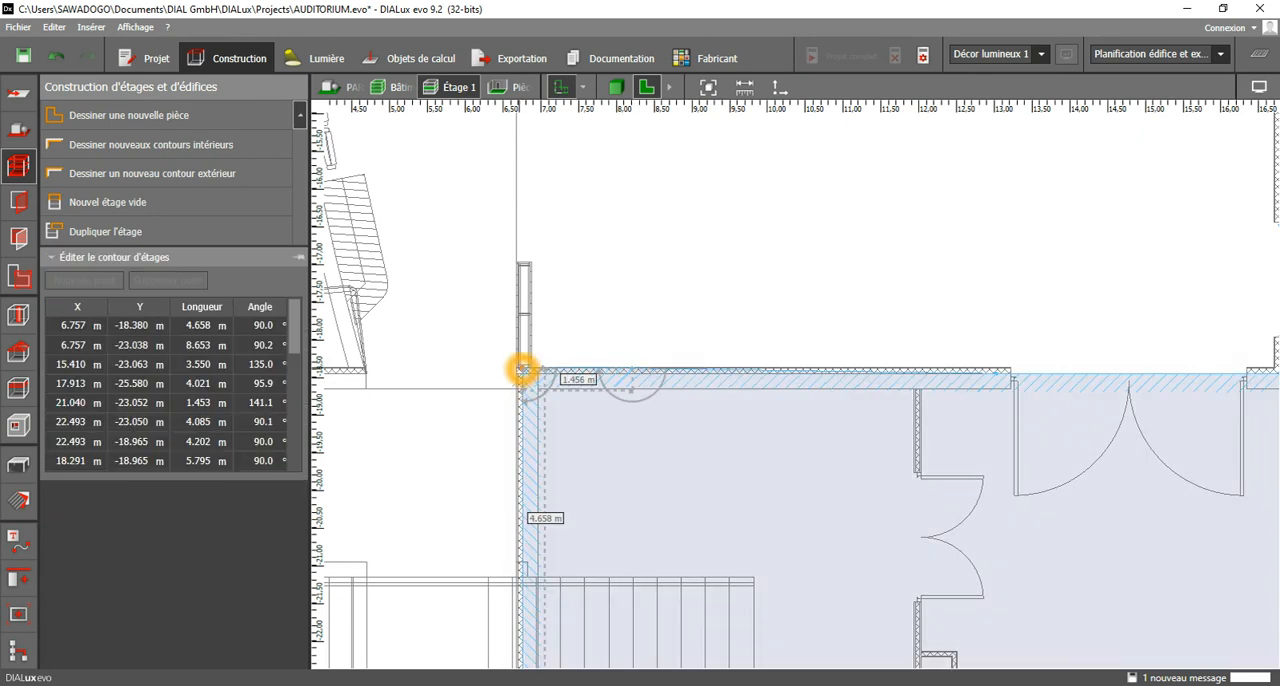
Level the lower hall's upper exterior wall at Y -18.450 m by moving its corner at X 6.757 m and the intermediate point to X 8.242 m.
drag(523, 371, 523, 376)
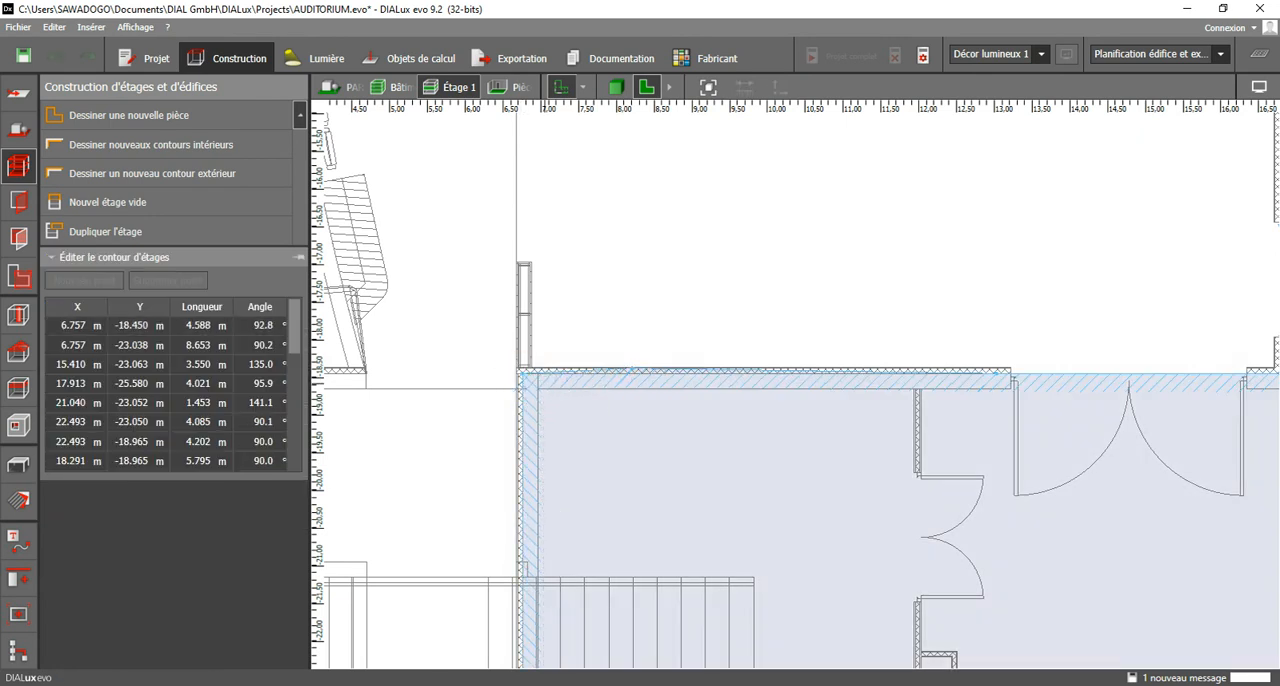
scroll(525, 388, up, 2)
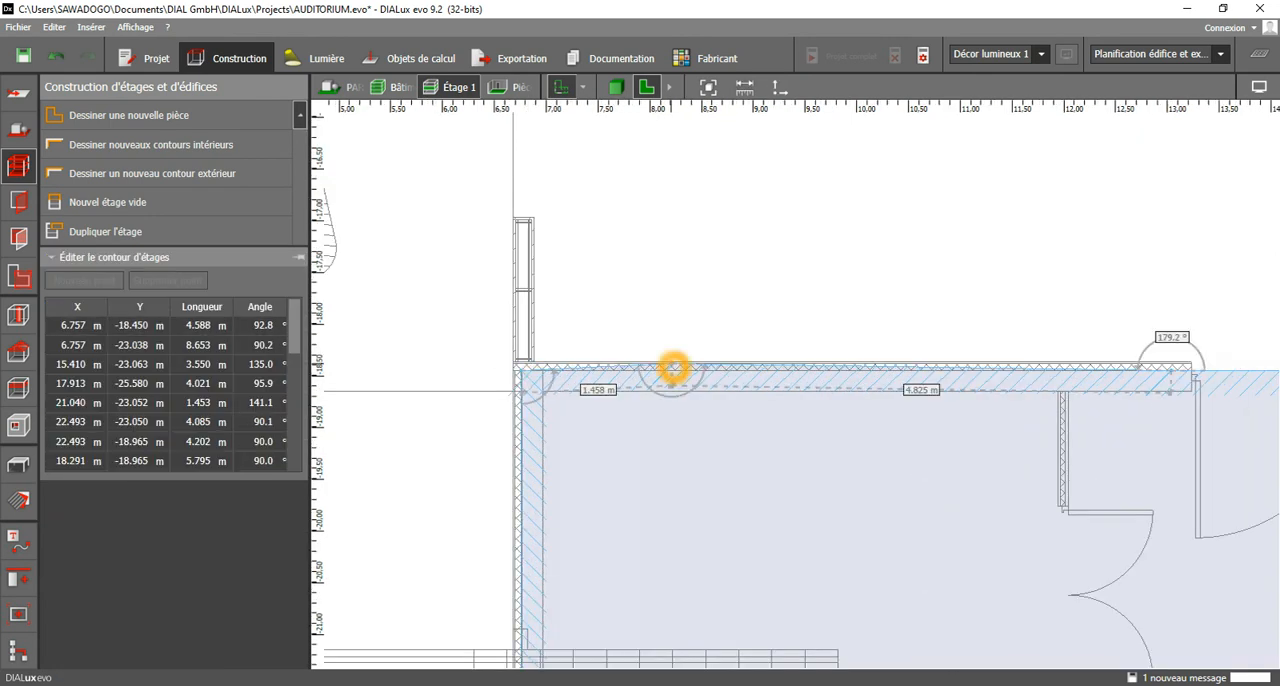
drag(673, 369, 676, 369)
scroll(665, 362, down, 4)
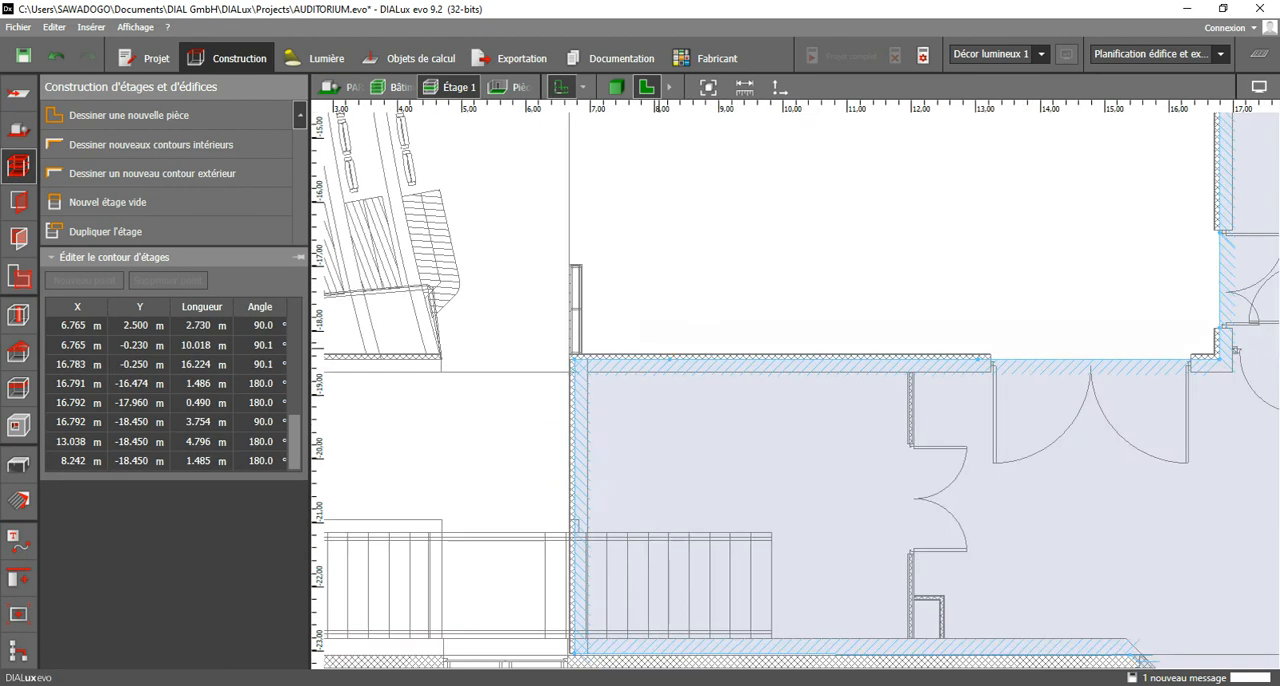
Draw the stair room's rectangular interior contour from X 6.965 m to 11.942 m and Y -18.650 m to -22.813 m, and close it.
click(643, 360)
click(200, 143)
scroll(621, 371, up, 2)
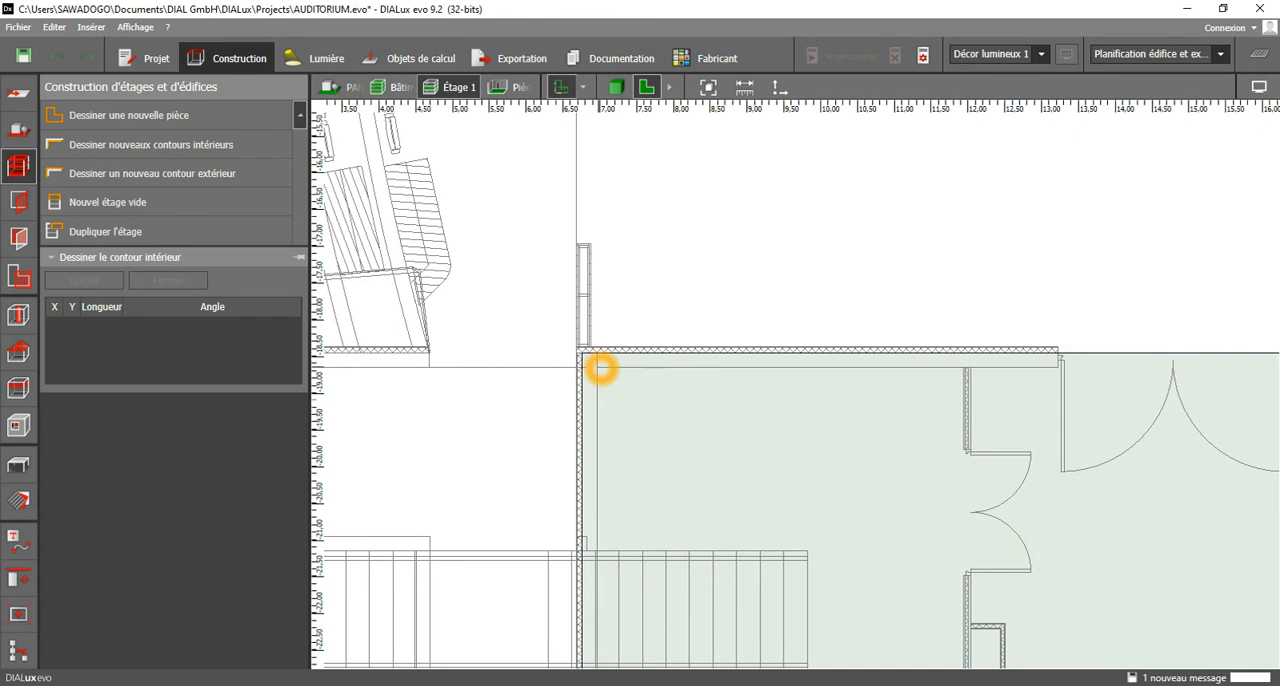
click(597, 363)
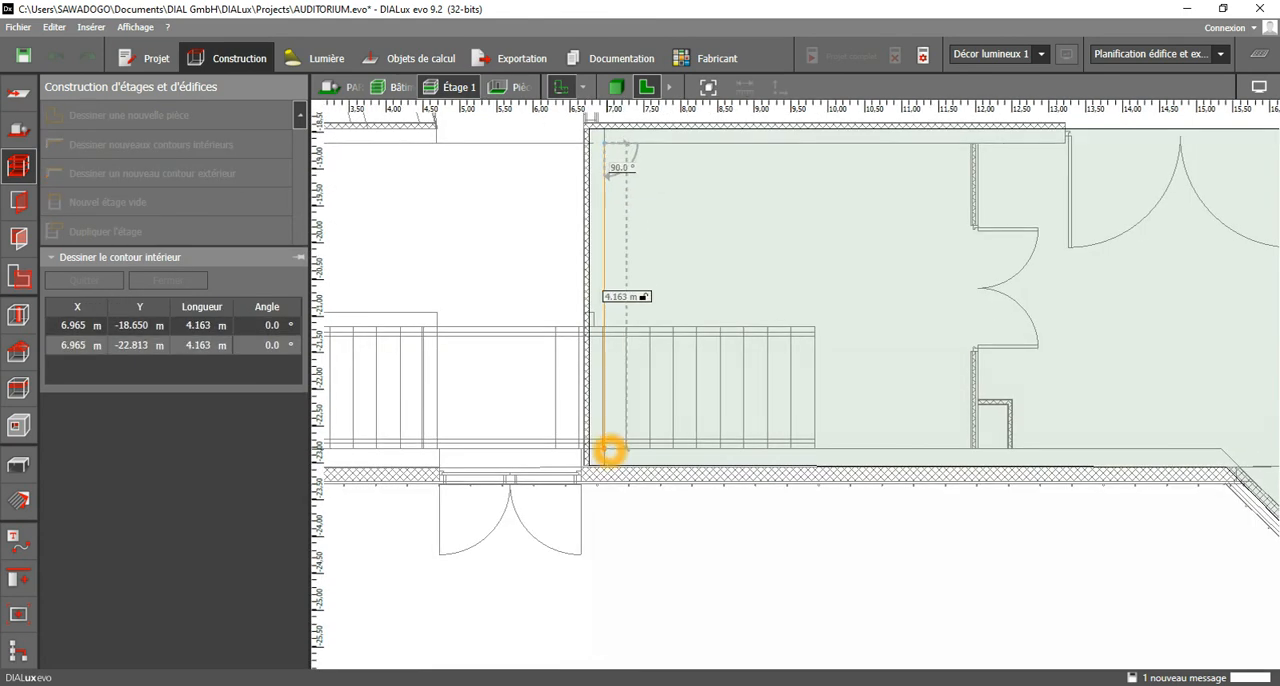
click(609, 451)
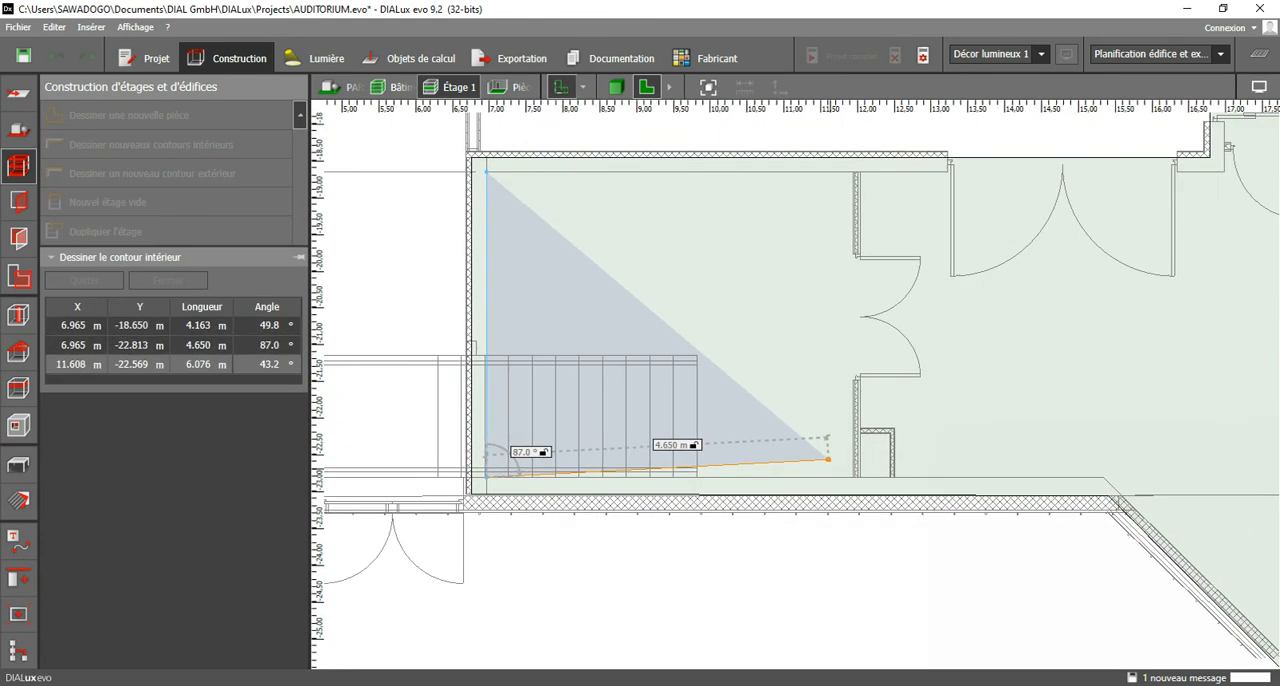
scroll(822, 482, up, 1)
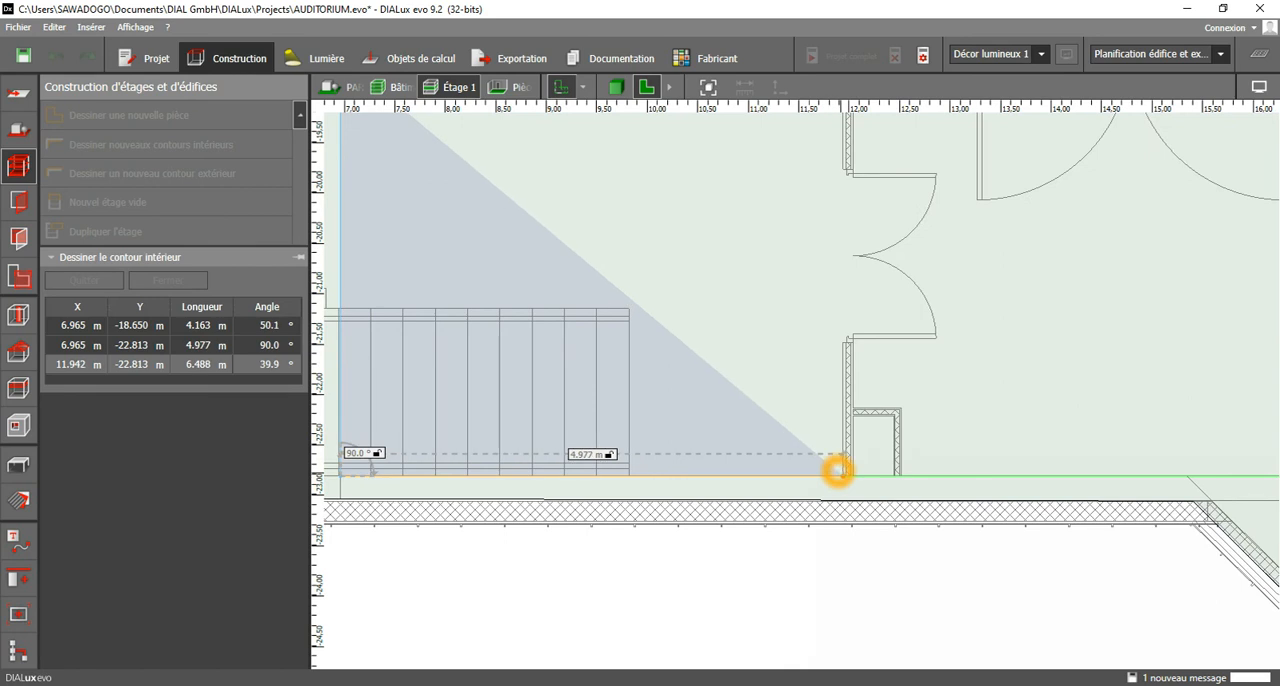
click(843, 470)
scroll(869, 287, up, 2)
click(889, 281)
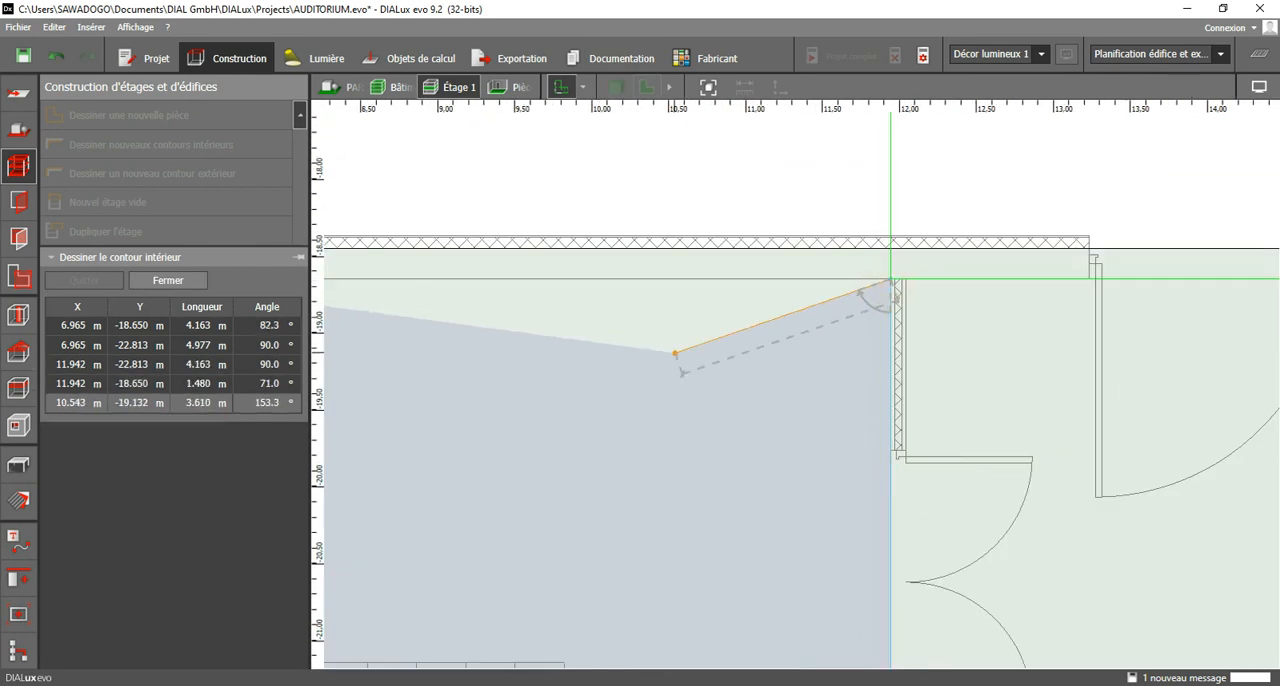
click(706, 353)
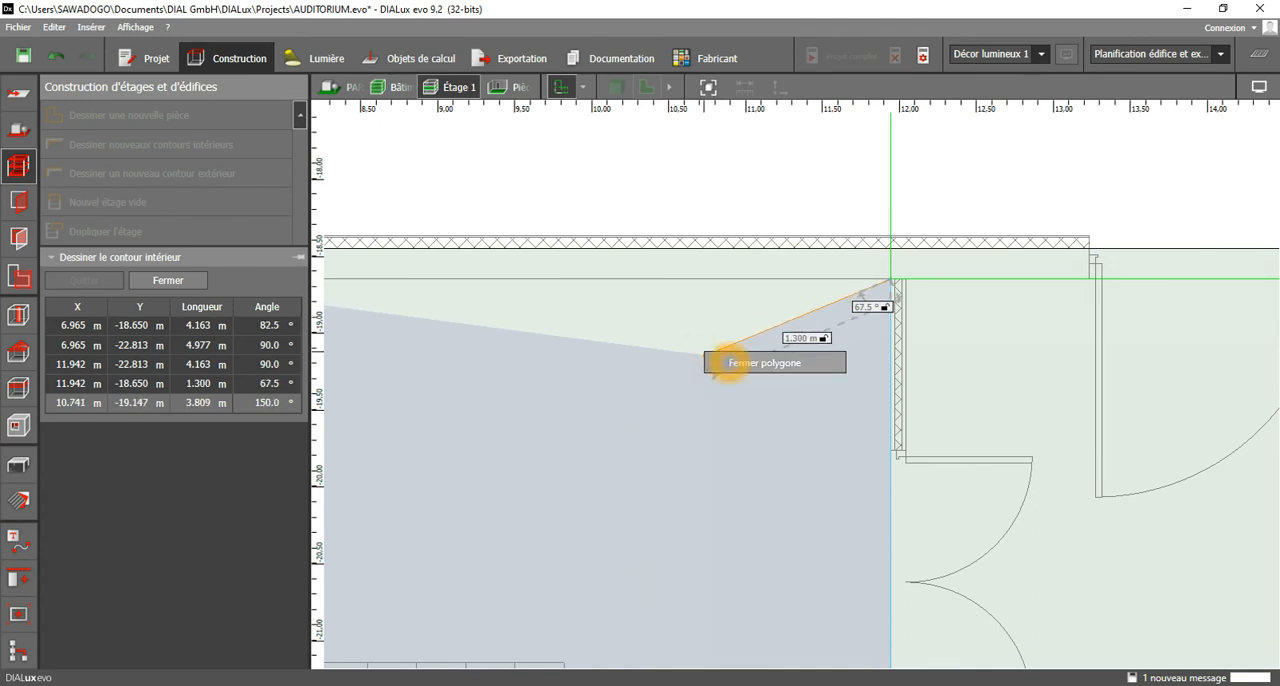
Start the entrance hall's interior contour at X 12.042 m, Y -18.650 m and trace it around the pointed outer tip to X 20.892 m, Y -22.830 m.
scroll(837, 306, up, 3)
click(828, 289)
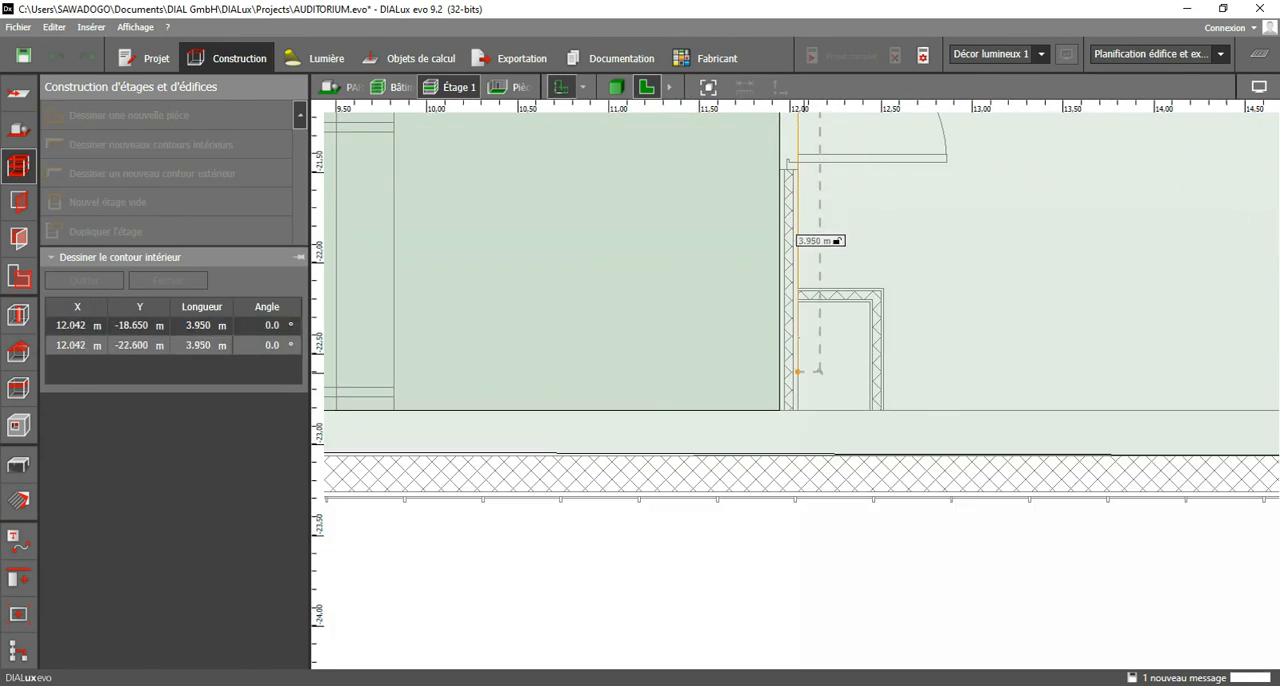
click(801, 416)
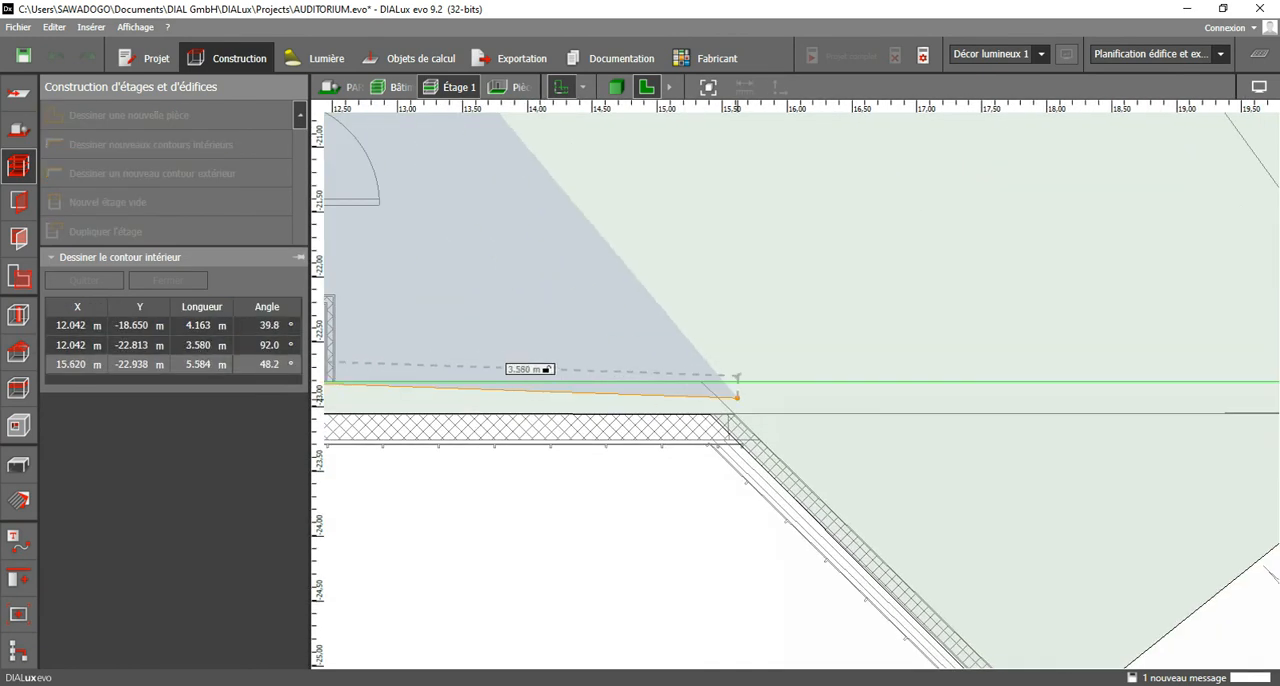
click(696, 373)
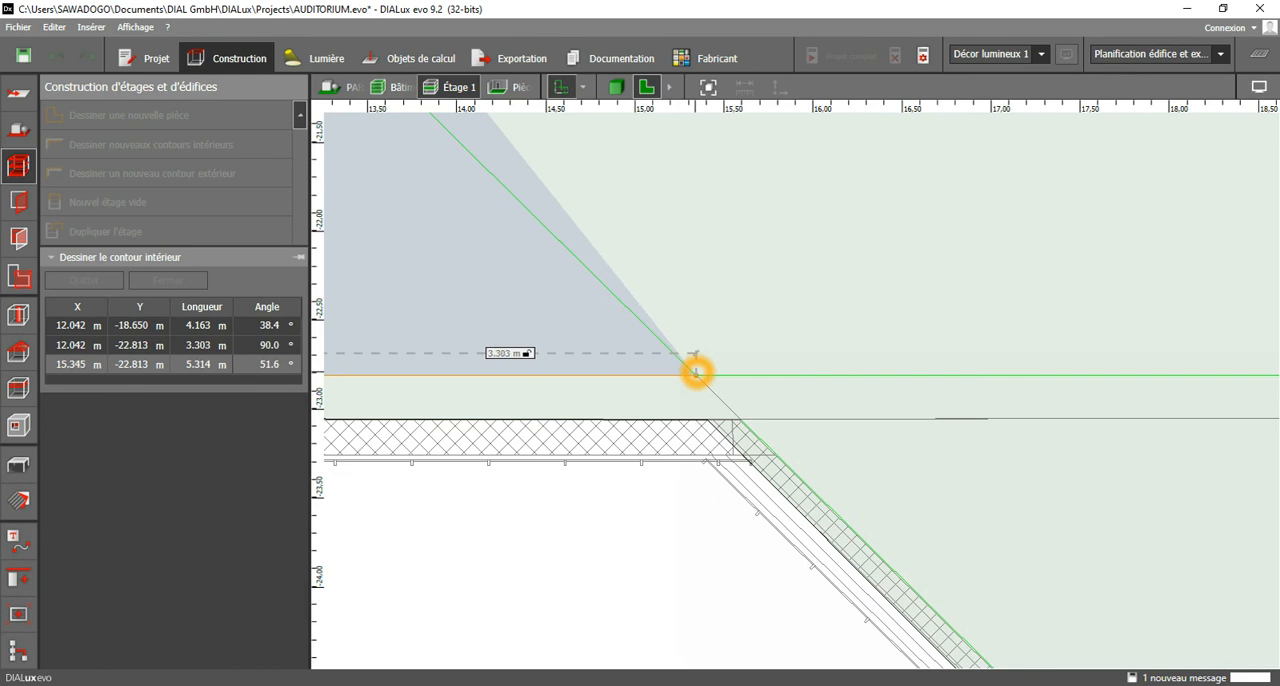
click(696, 373)
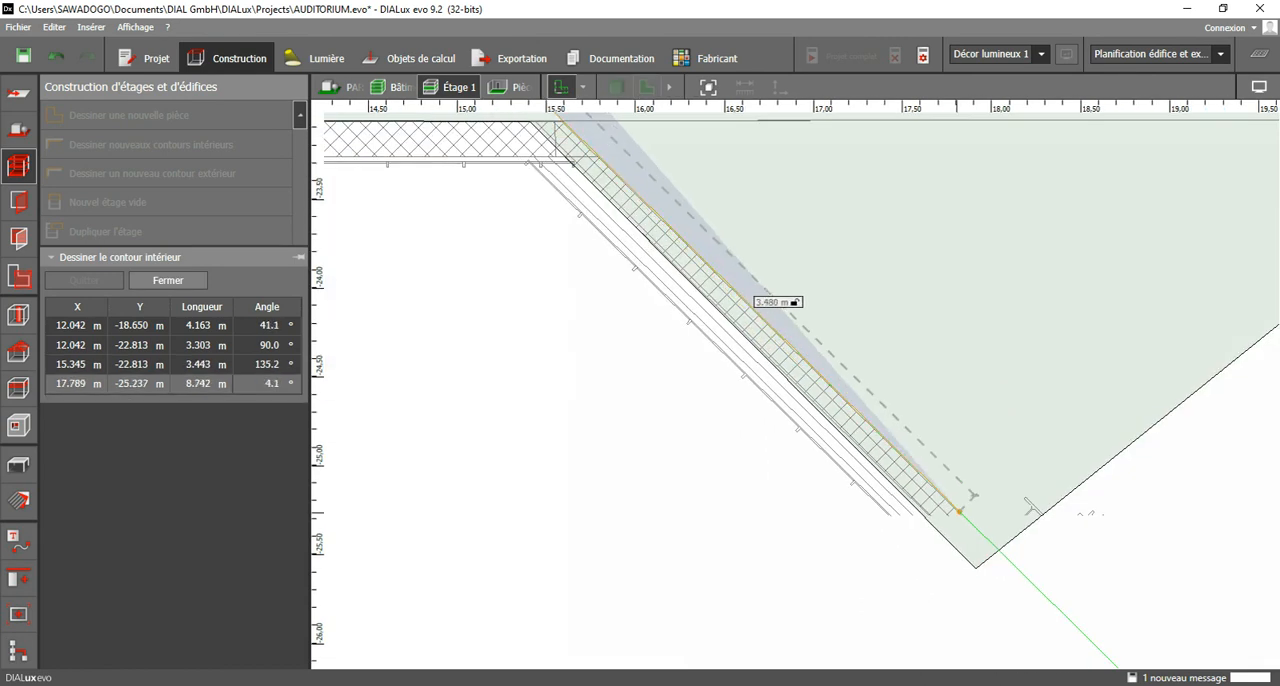
click(983, 535)
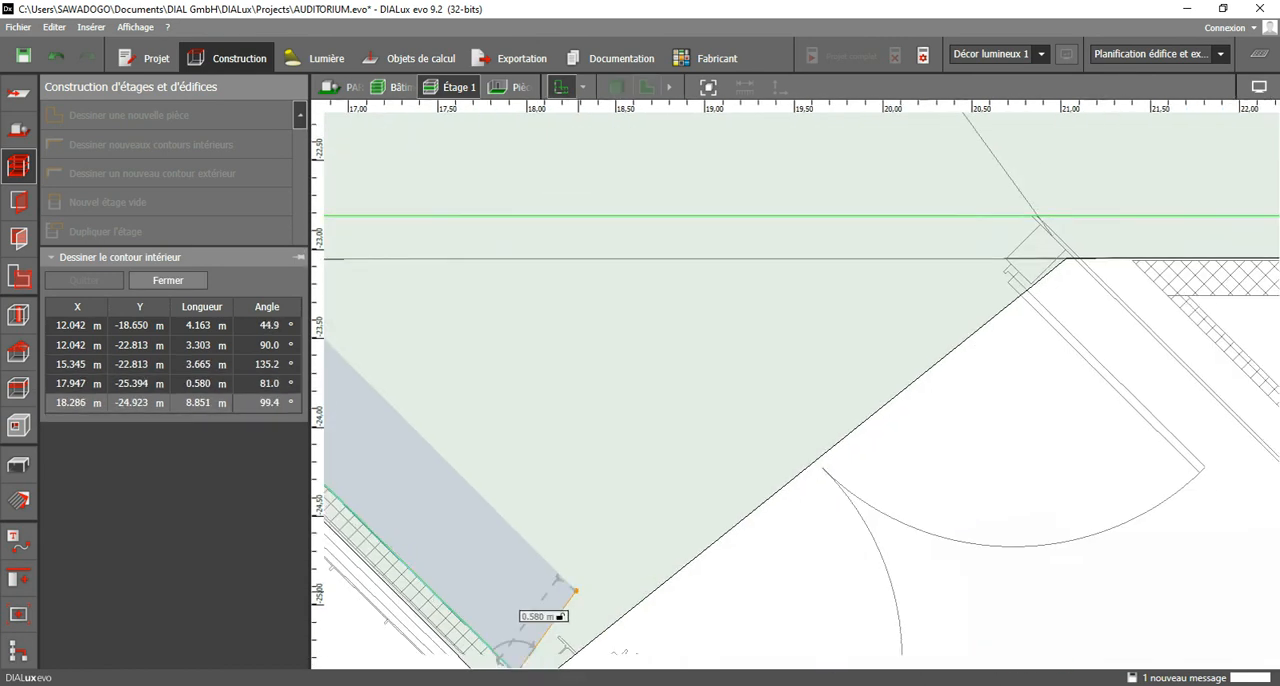
click(1030, 228)
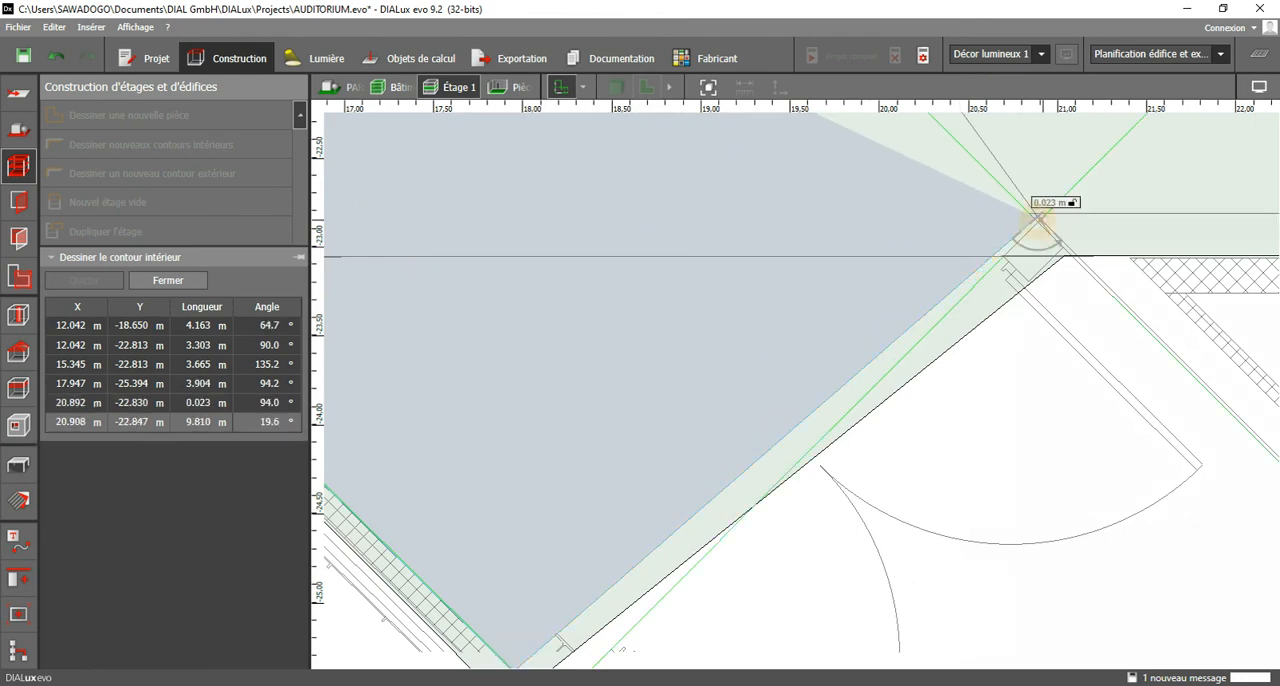
Extend the entrance hall contour through X 22.293 m, Y -22.813 m and X 22.141 m, Y -19.071 m to X 18.191 m, Y -19.097 m.
middle_drag(1041, 222, 674, 282)
scroll(915, 342, down, 2)
scroll(900, 297, up, 1)
click(924, 296)
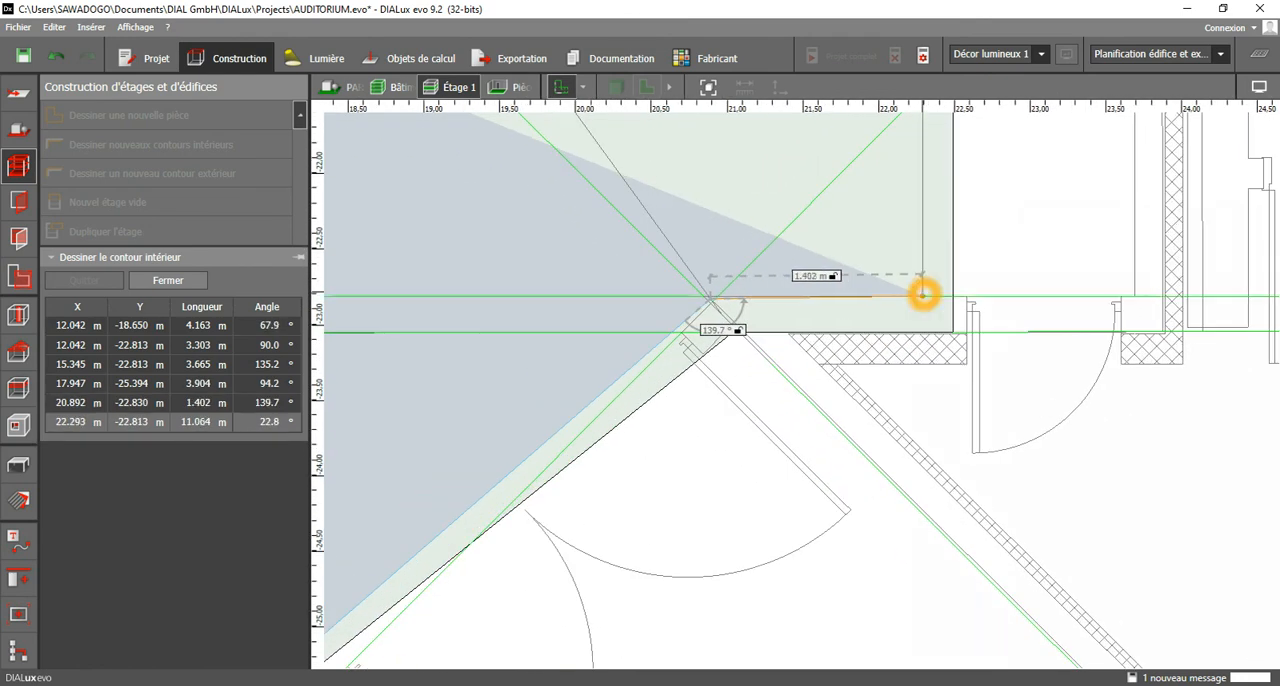
middle_drag(906, 226, 943, 457)
scroll(923, 378, down, 1)
middle_drag(925, 378, 948, 668)
click(972, 362)
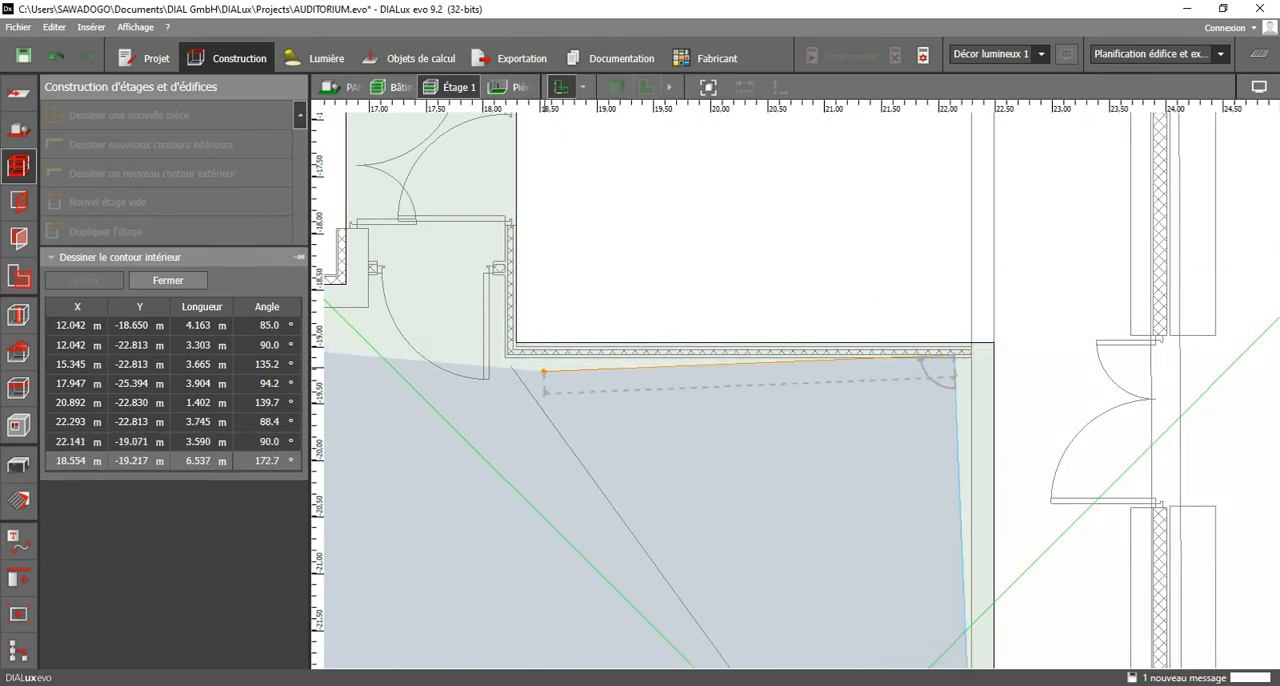
click(507, 360)
middle_drag(507, 360, 1014, 371)
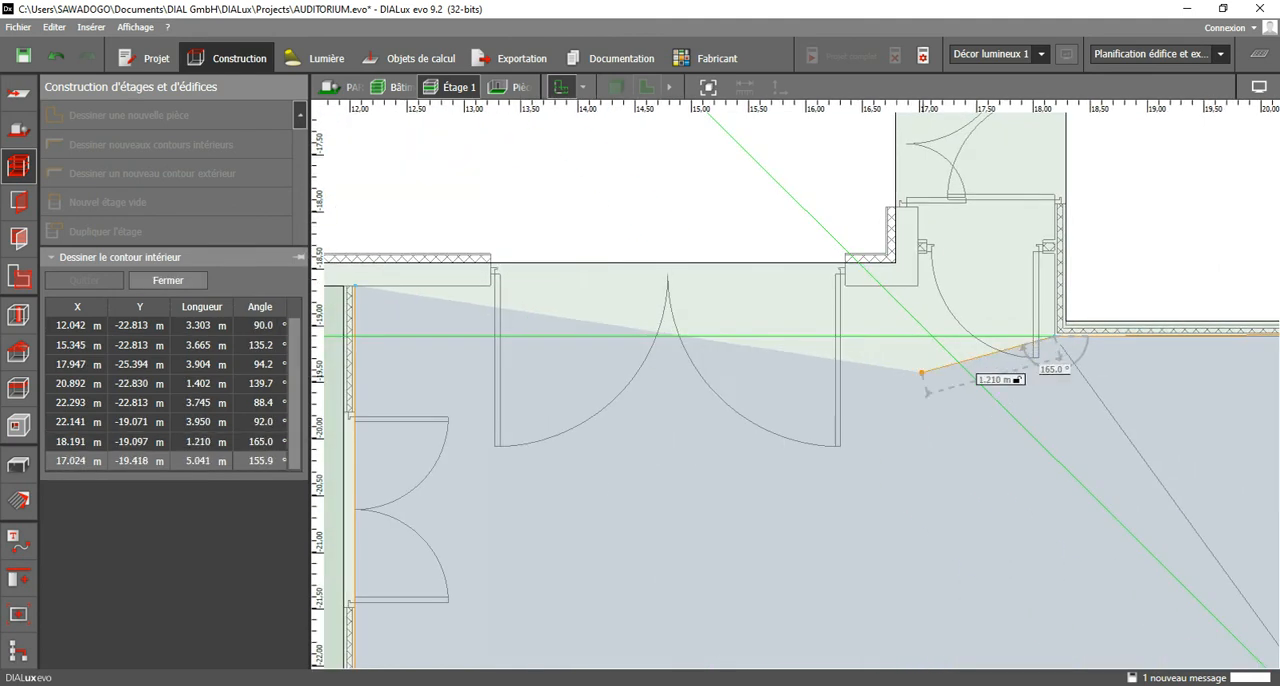
Trace the hall contour around the corridor doorway recess and along the double-door wall at Y -18.650 m to X 13.232 m, and close the polygon.
scroll(1053, 326, up, 1)
scroll(1060, 386, up, 1)
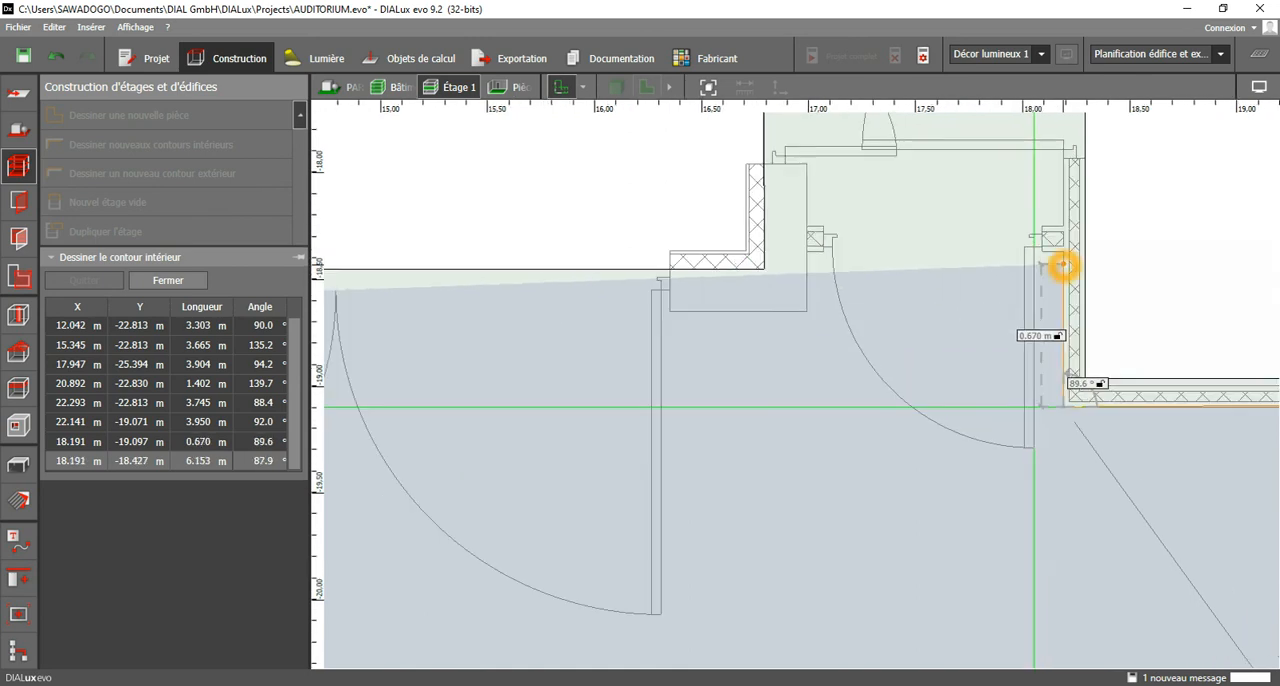
click(1050, 249)
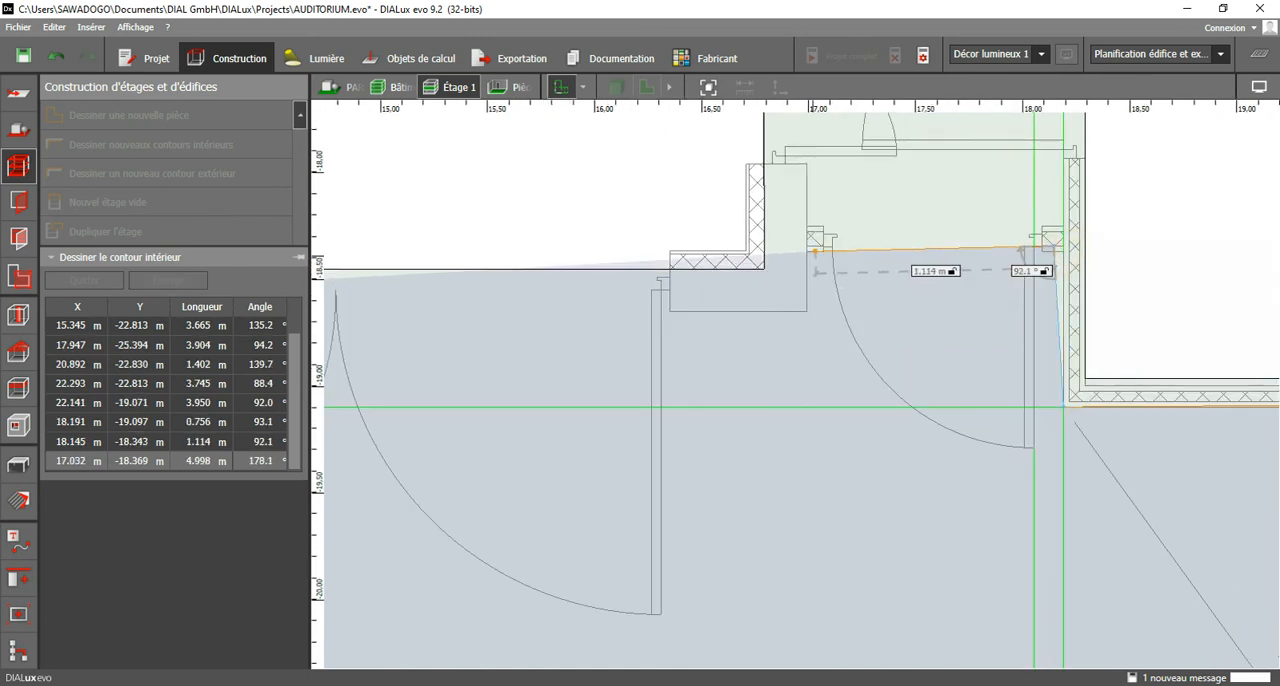
click(810, 256)
click(807, 314)
click(671, 312)
middle_drag(364, 369, 910, 334)
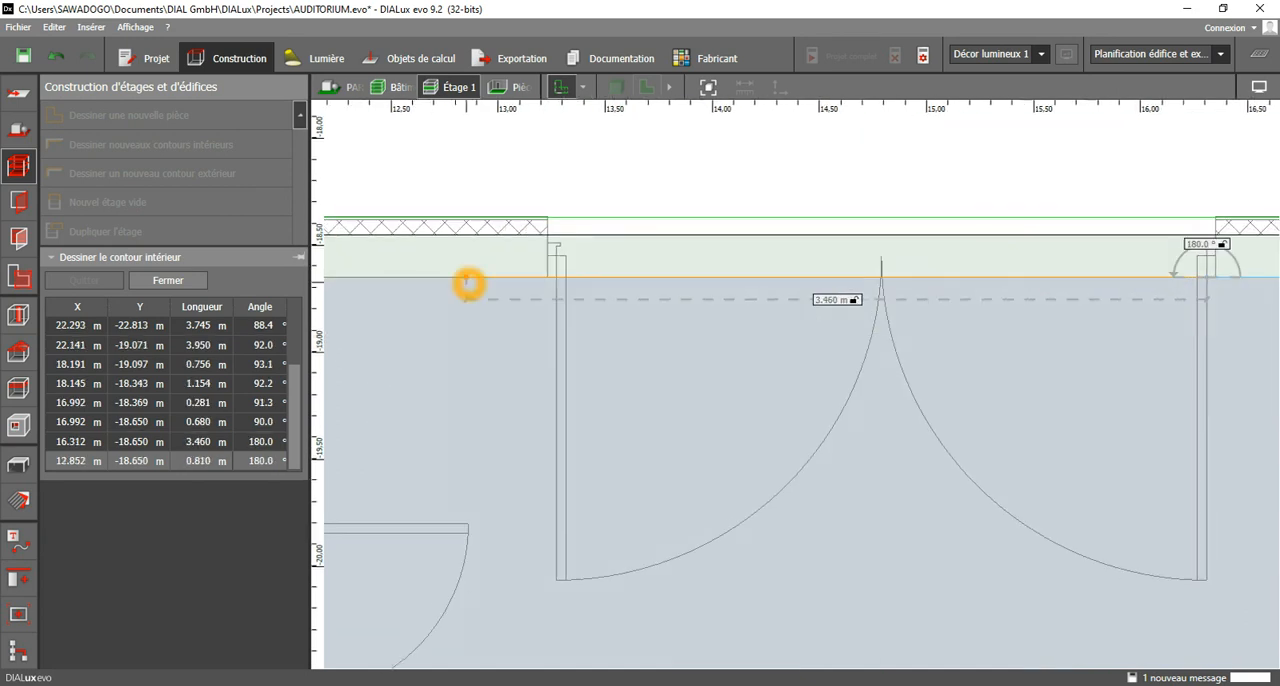
click(548, 277)
scroll(494, 290, down, 2)
middle_drag(494, 290, 976, 301)
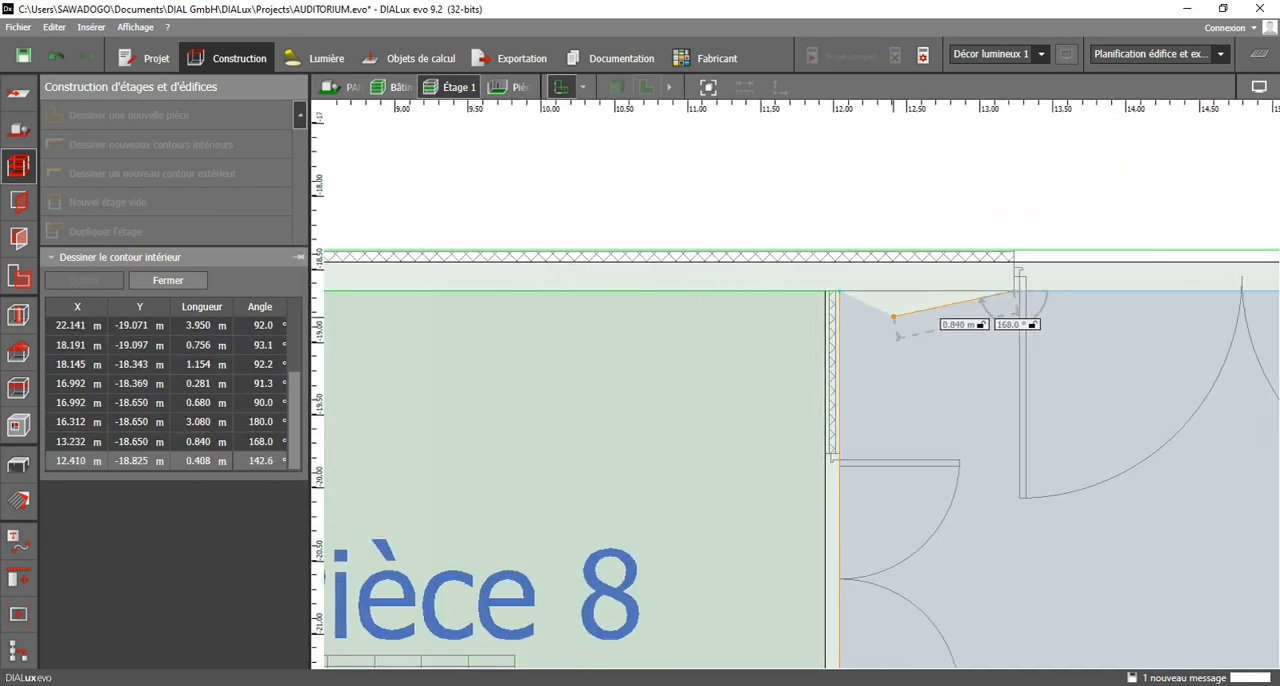
right_click(898, 339)
click(962, 345)
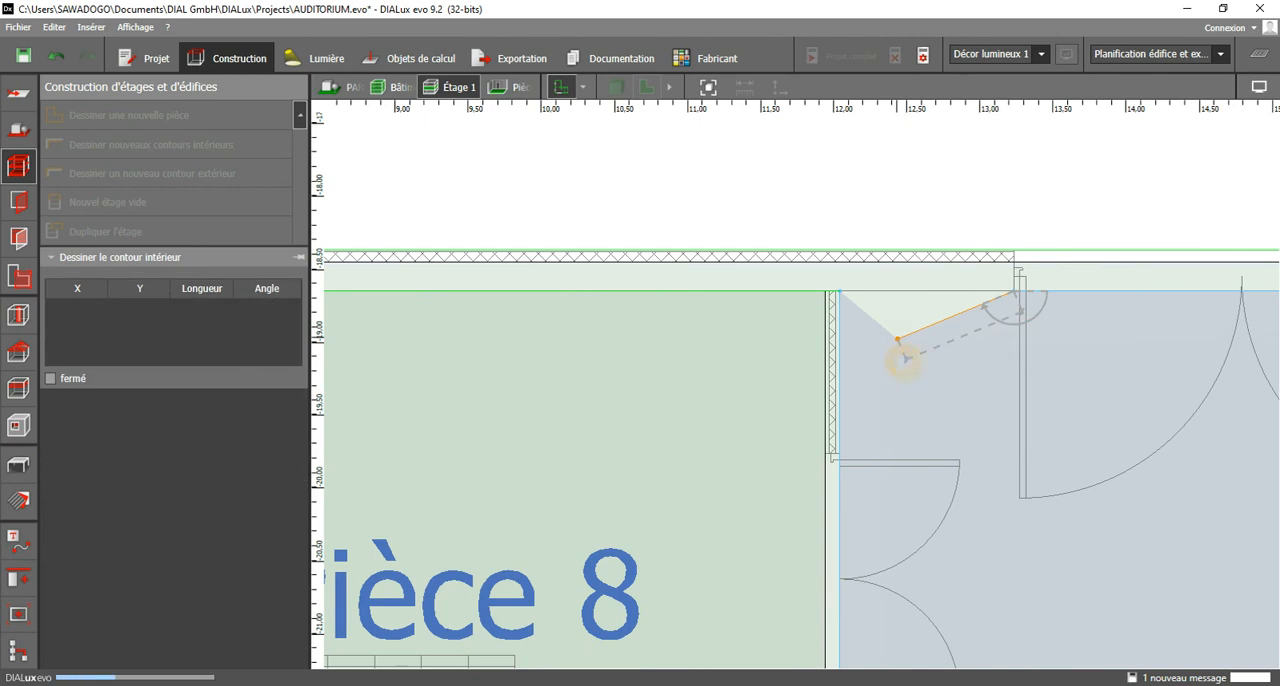
Square the corridor doorway recess of the hall's interior contour by moving its inner corner to X 18.191 m, Y -18.369 m.
scroll(881, 342, down, 2)
middle_drag(881, 342, 463, 328)
scroll(1028, 263, up, 4)
key(Escape)
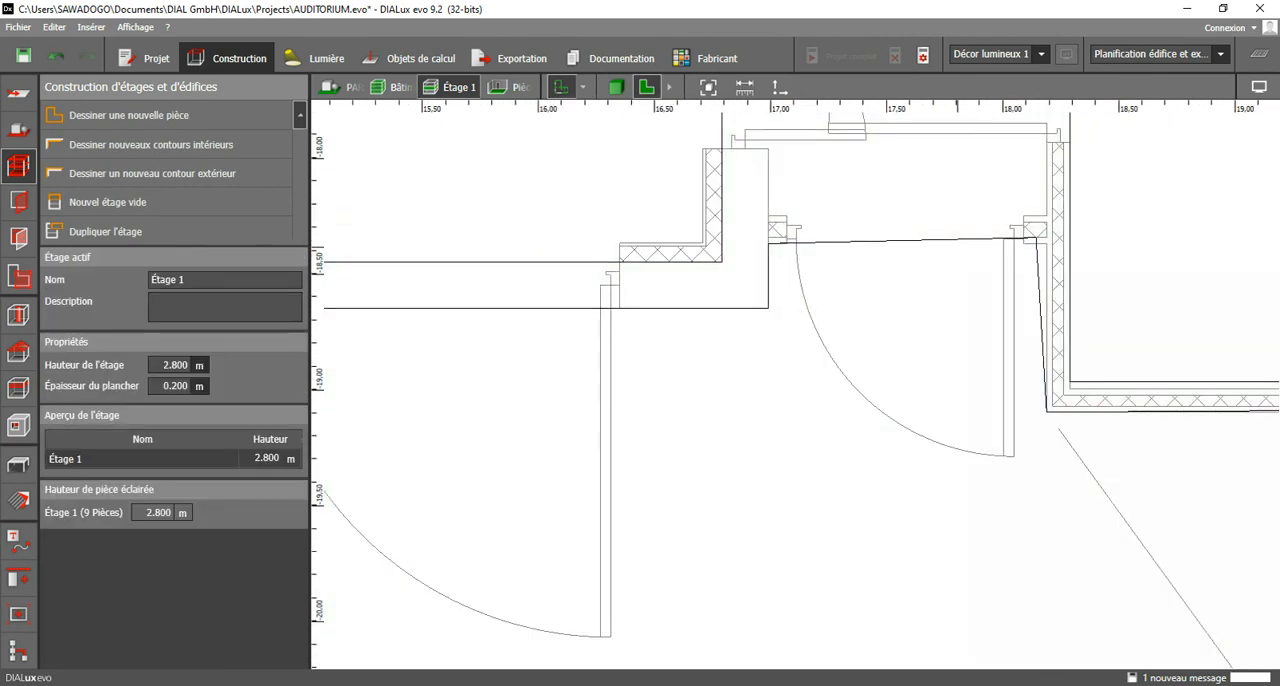
click(937, 241)
drag(1037, 242, 1046, 249)
scroll(899, 282, down, 6)
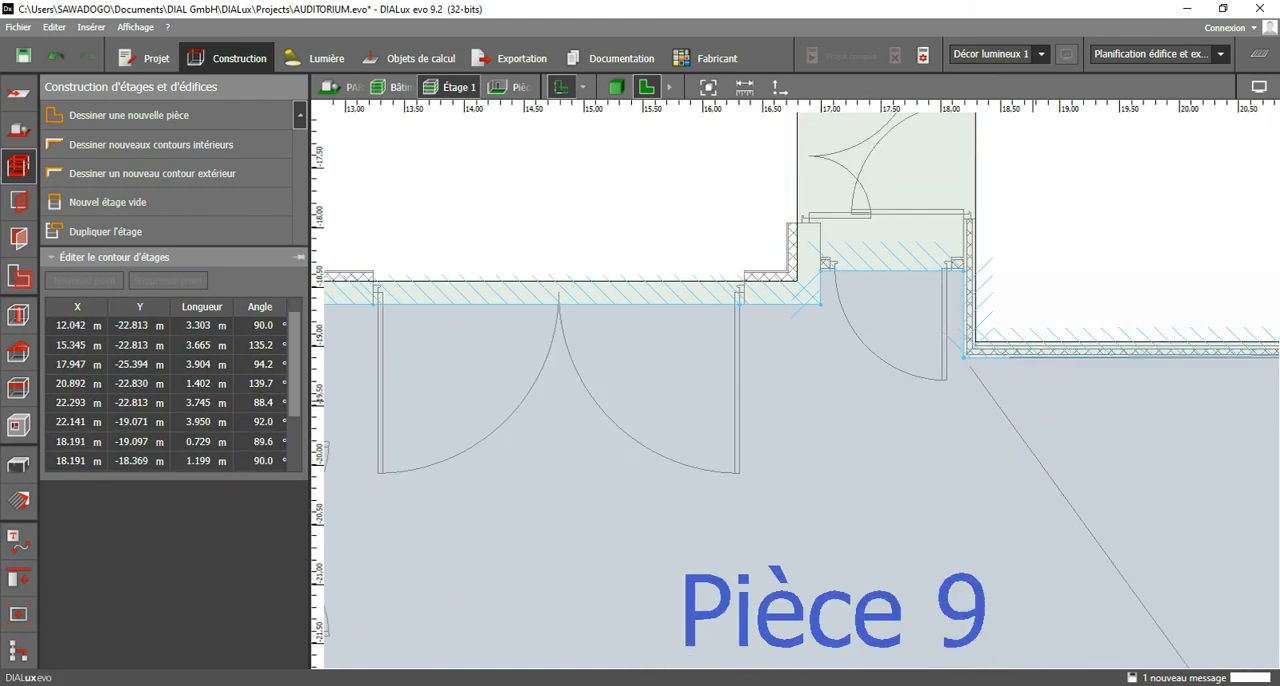
Move the hall contour's upper outer corner to X 22.291 m, Y -19.097 m.
middle_drag(1068, 390, 562, 372)
scroll(924, 337, up, 3)
scroll(930, 330, up, 1)
drag(940, 330, 969, 330)
scroll(886, 397, down, 3)
Move the hall contour's corner beside the slanted entrance door to X 20.846 m, Y -22.813 m.
middle_drag(886, 400, 886, 121)
scroll(800, 427, up, 3)
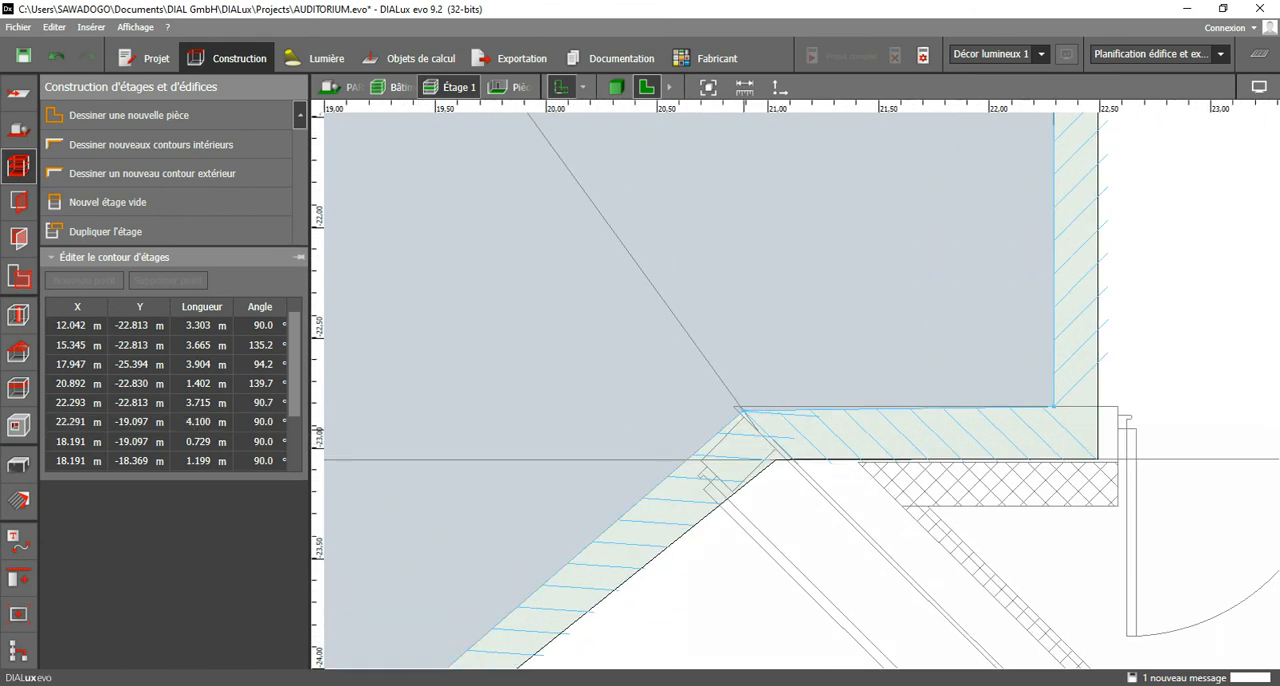
drag(744, 408, 731, 400)
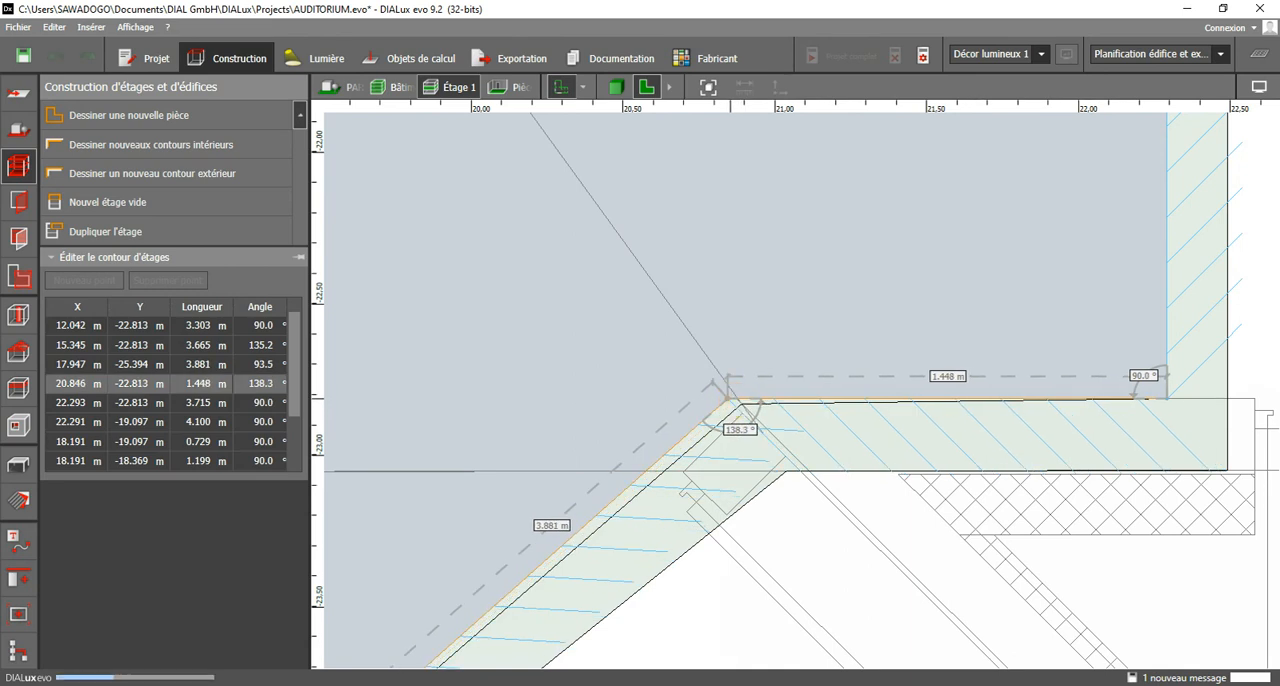
scroll(925, 401, down, 2)
middle_drag(735, 484, 873, 322)
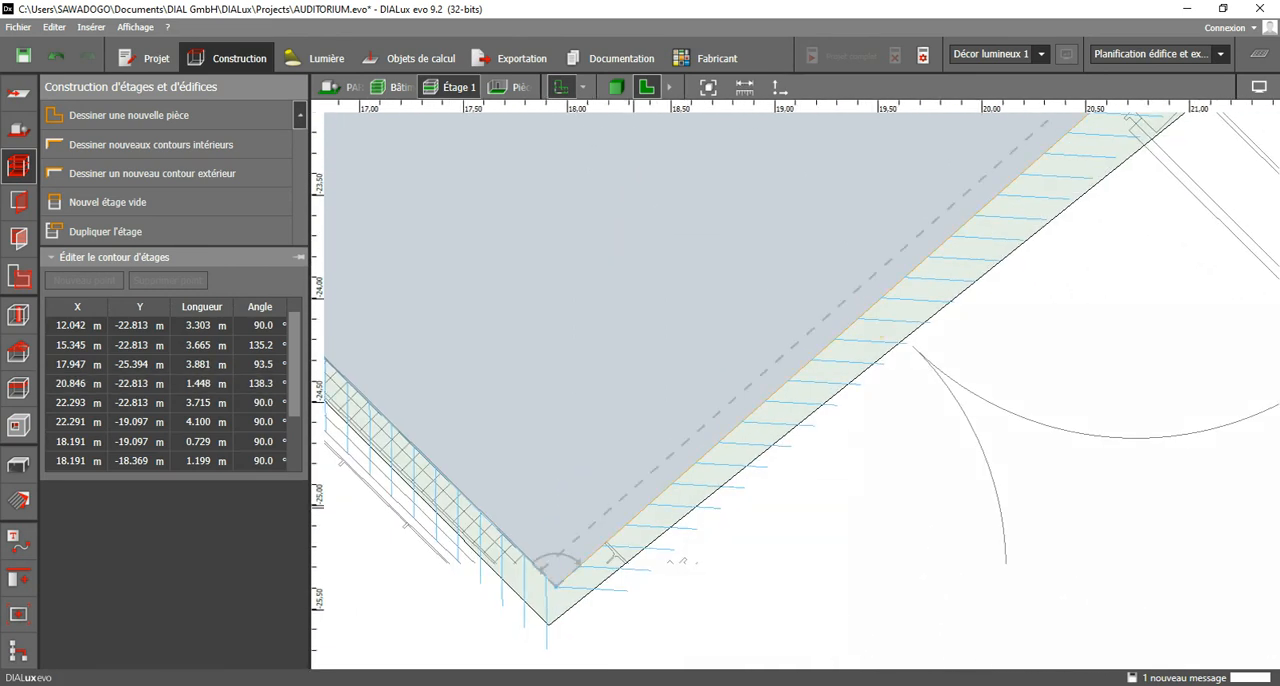
Move the hall contour's corner beside the slanted door to X 20.894 m, Y -22.861 m and its lowest corner to X 17.913 m, Y -25.360 m.
drag(552, 584, 534, 567)
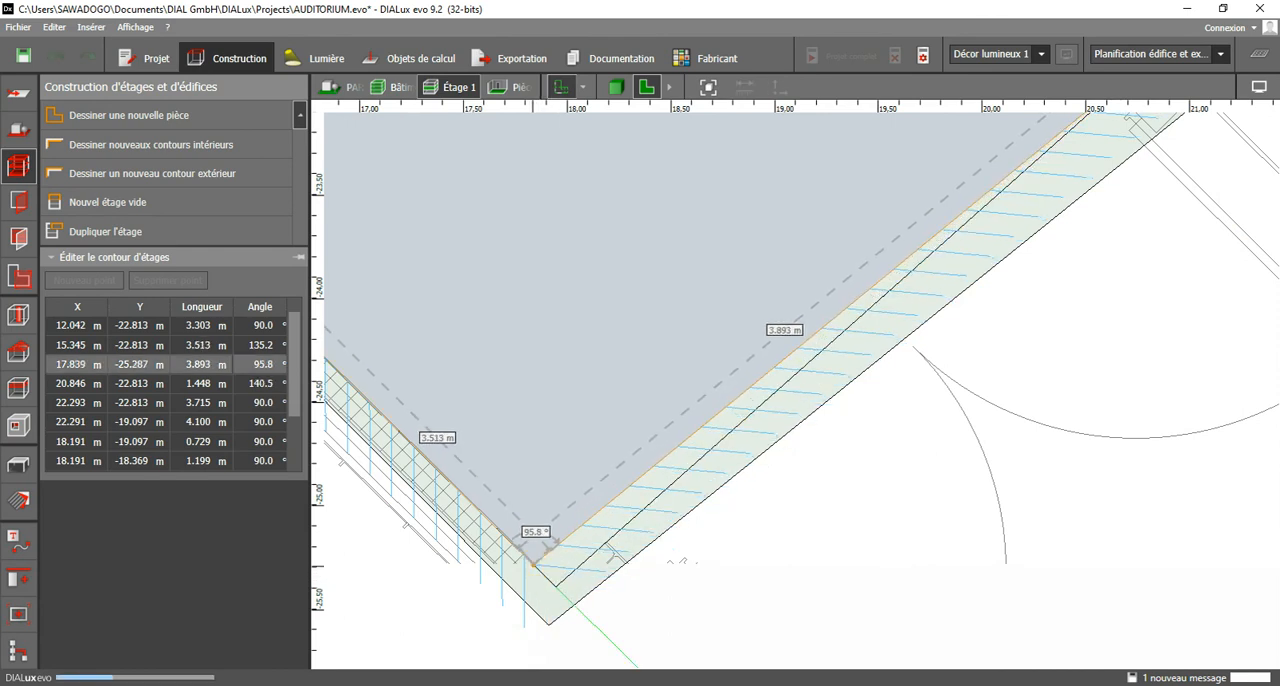
scroll(692, 511, down, 3)
click(692, 511)
scroll(637, 537, up, 2)
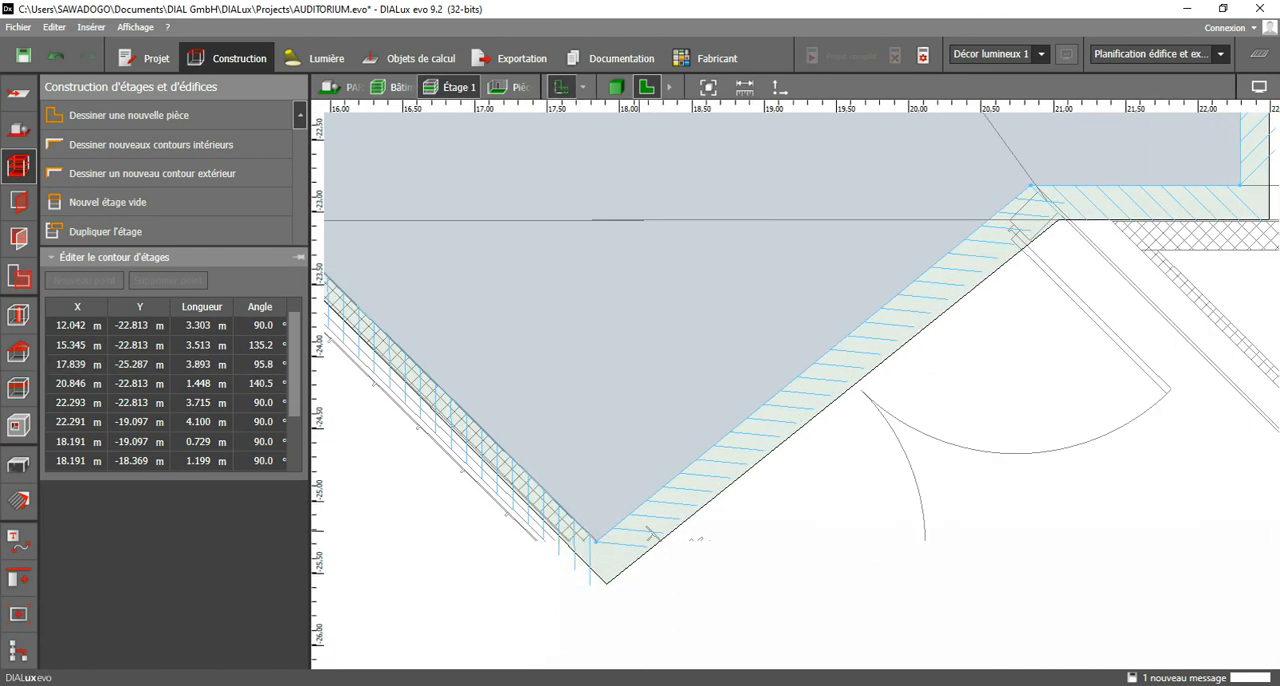
drag(1029, 187, 1035, 194)
drag(594, 539, 607, 554)
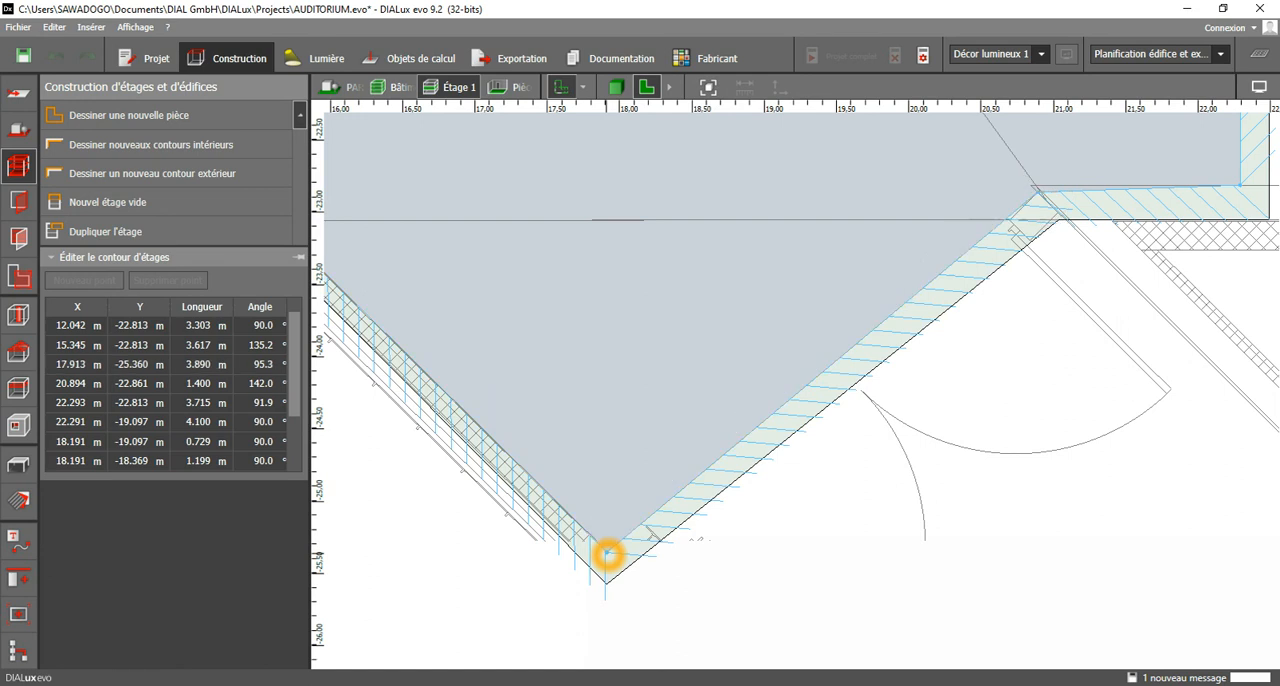
Insert a point in the hall contour's wall shared with Pièce 8 and place it above the small shaft at X 12.042 m, Y -22.139 m.
scroll(908, 437, down, 6)
scroll(572, 322, up, 4)
middle_drag(498, 375, 915, 424)
scroll(583, 463, down, 3)
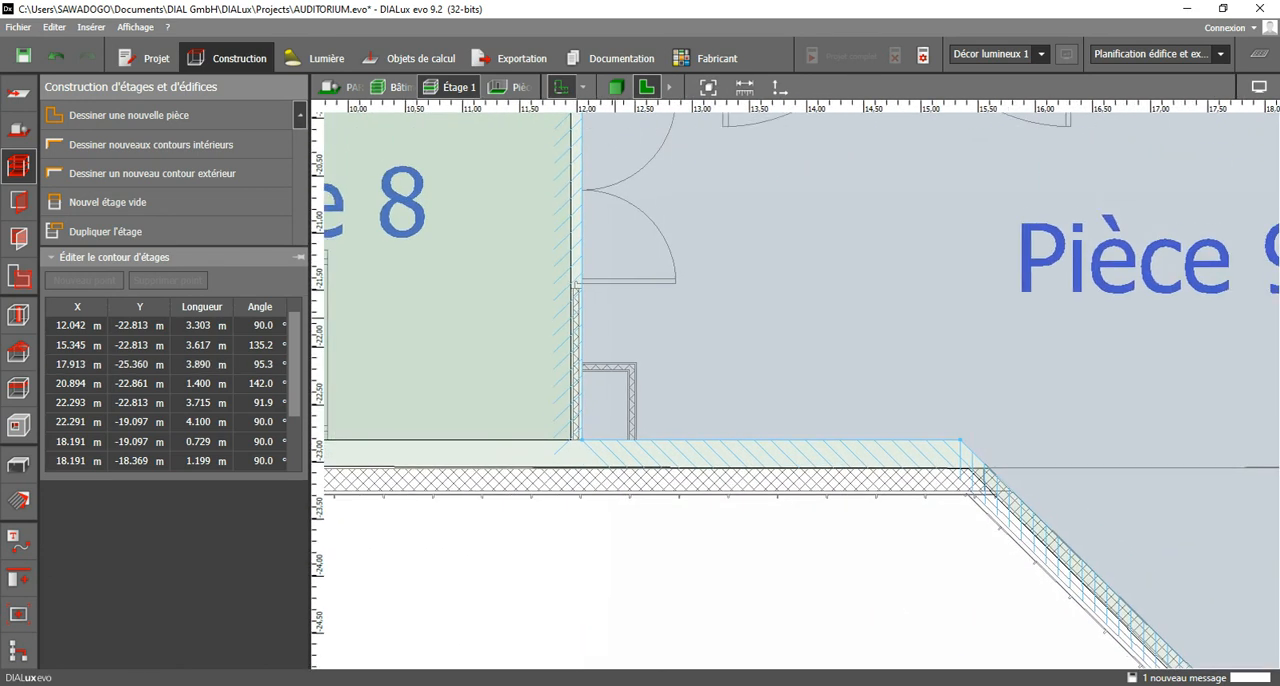
scroll(583, 463, up, 5)
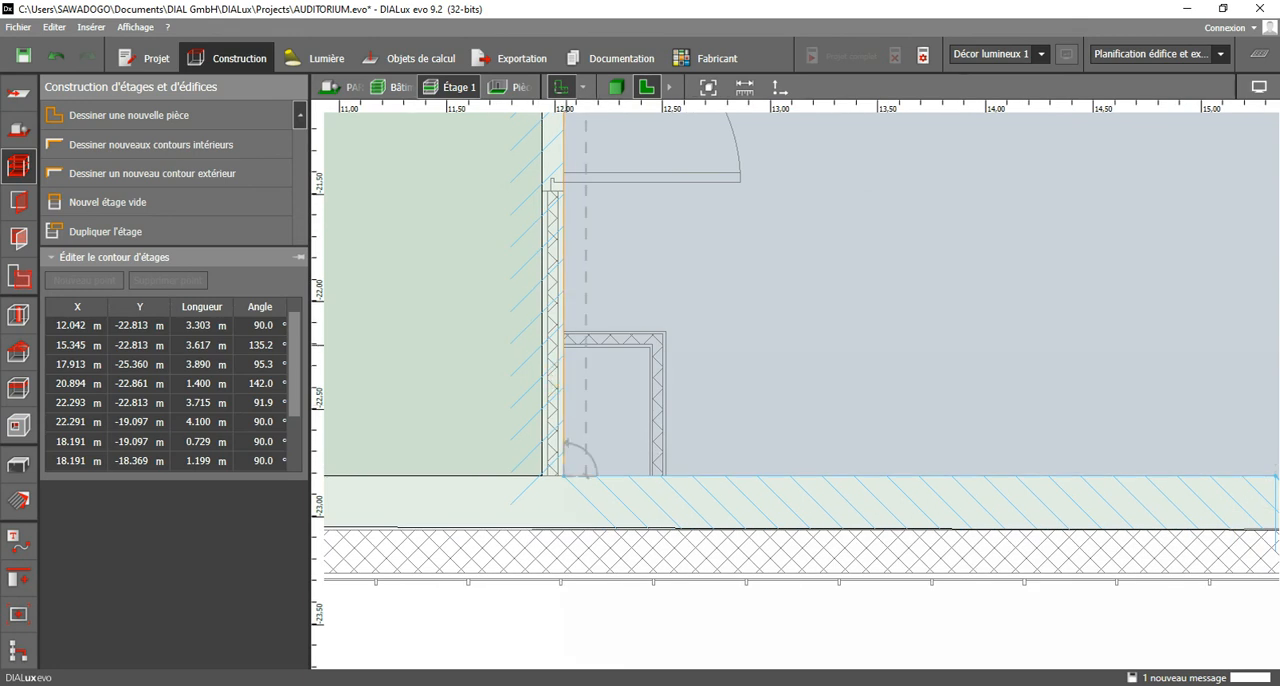
right_click(565, 376)
click(600, 386)
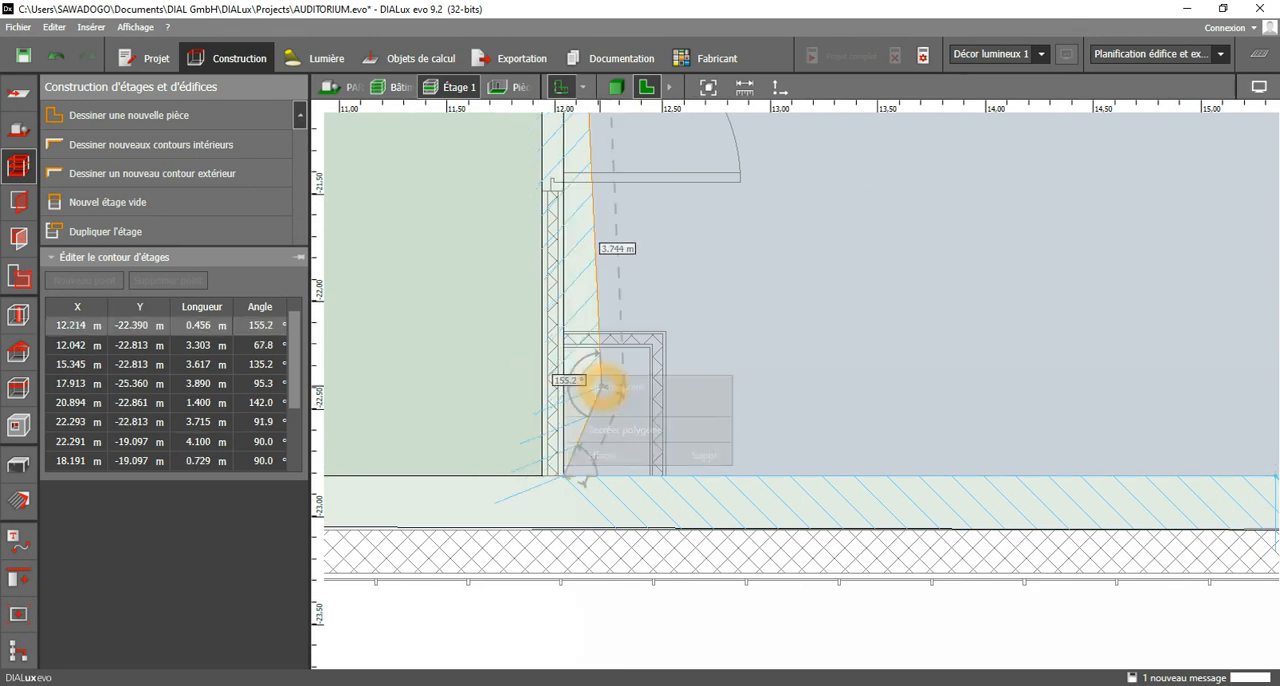
drag(565, 343, 565, 332)
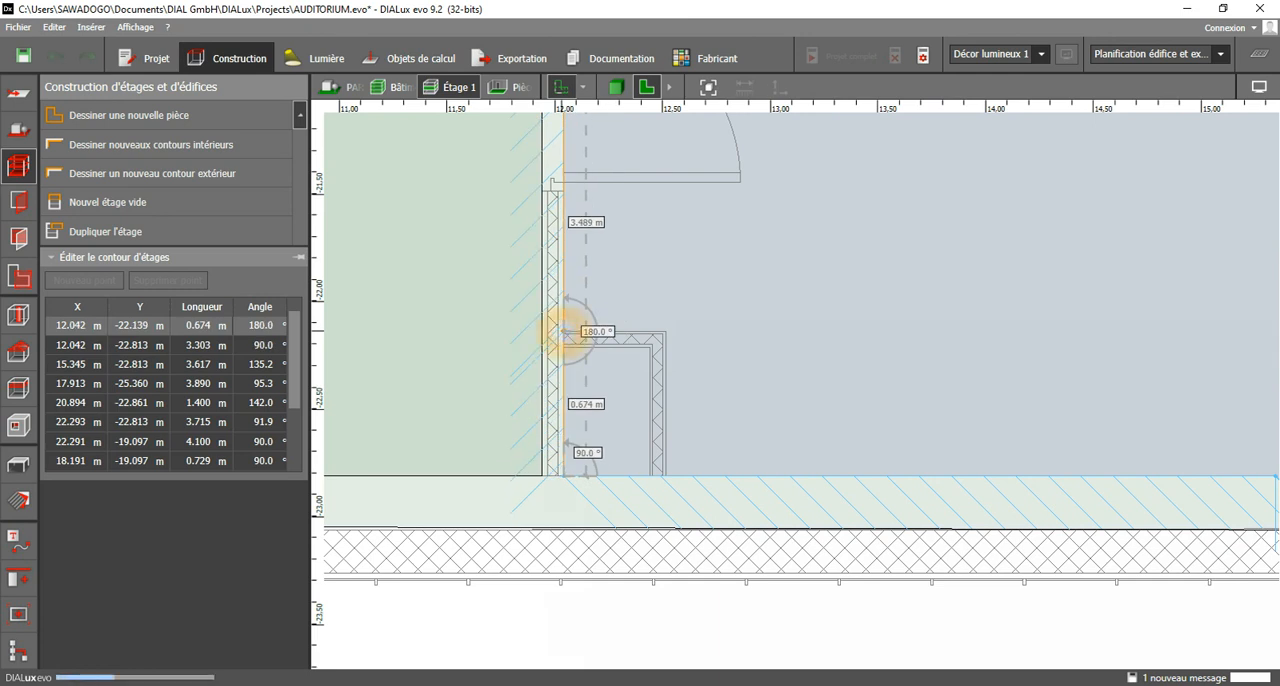
Exclude the small shaft from the hall contour with a new point at X 12.516 m, Y -22.139 m and the lower corner at X 12.516 m, Y -22.813 m.
right_click(563, 387)
click(592, 398)
drag(563, 387, 666, 332)
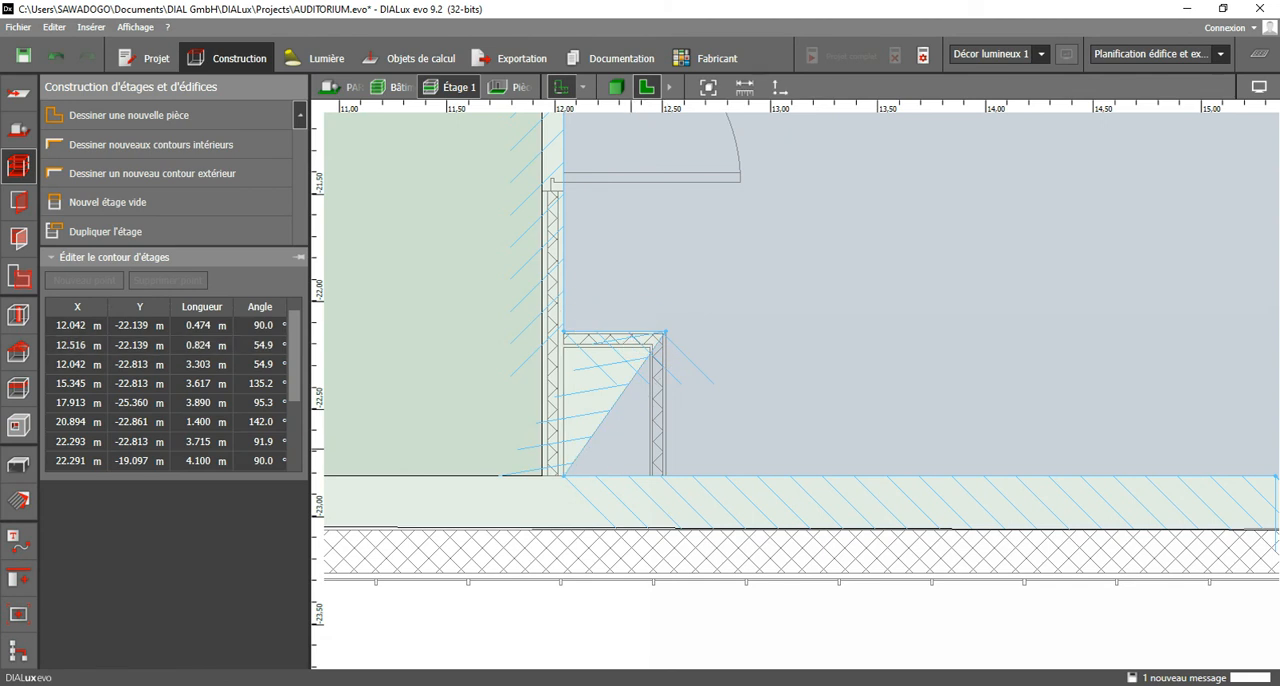
drag(566, 475, 666, 475)
scroll(610, 468, down, 4)
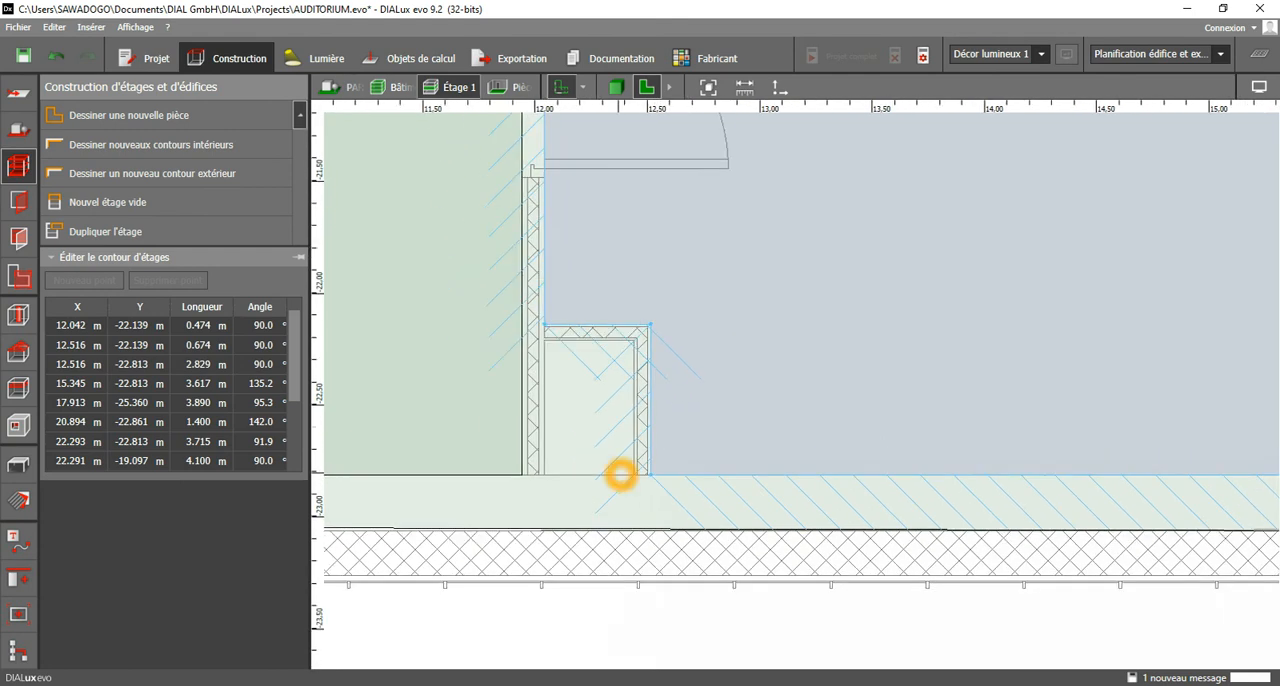
Draw and close a rectangular interior contour for the room east of the corridor, from X 18.291 m, Y -10.170 m to X 22.293 m, Y -13.030 m.
scroll(606, 460, down, 4)
scroll(612, 308, up, 4)
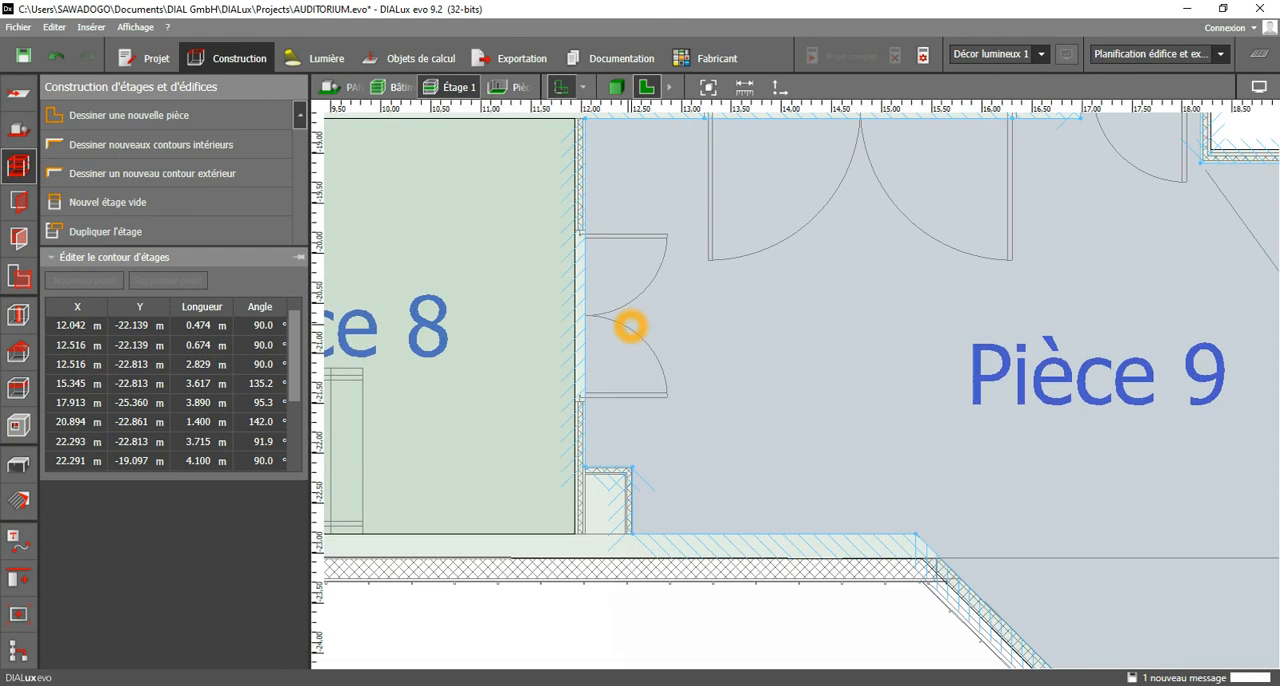
scroll(625, 400, down, 5)
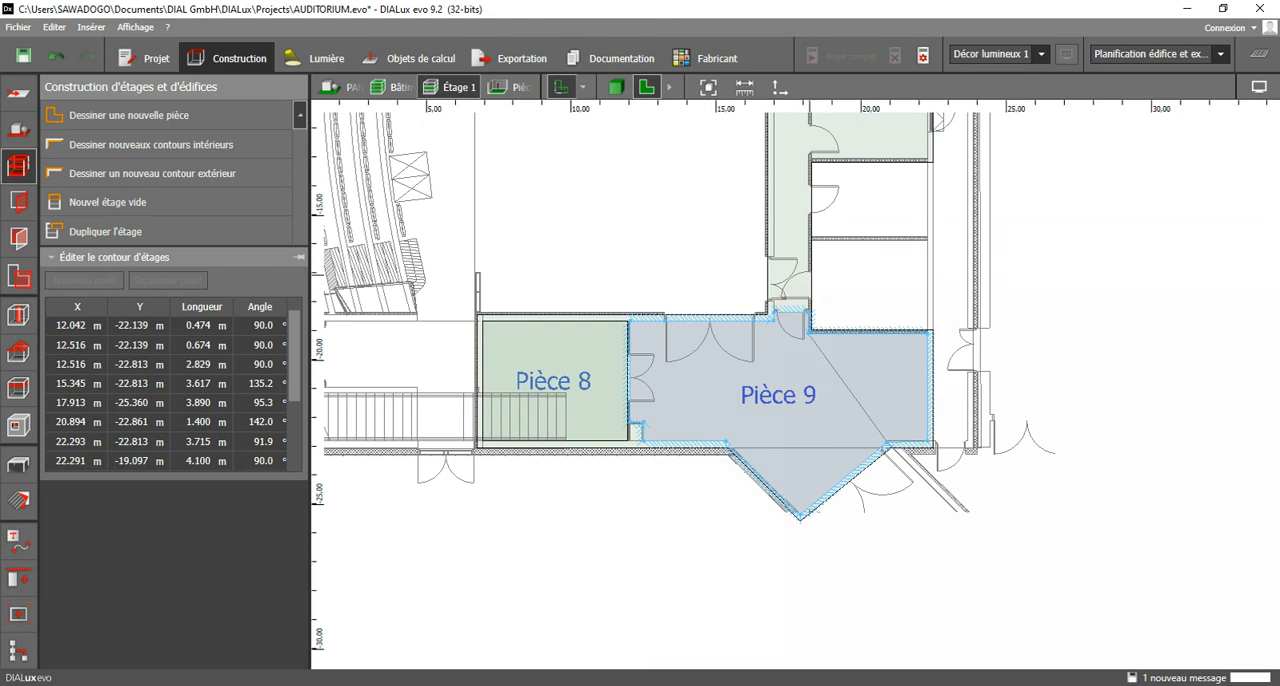
scroll(847, 209, up, 2)
middle_drag(849, 203, 803, 413)
scroll(772, 264, up, 2)
scroll(772, 264, up, 3)
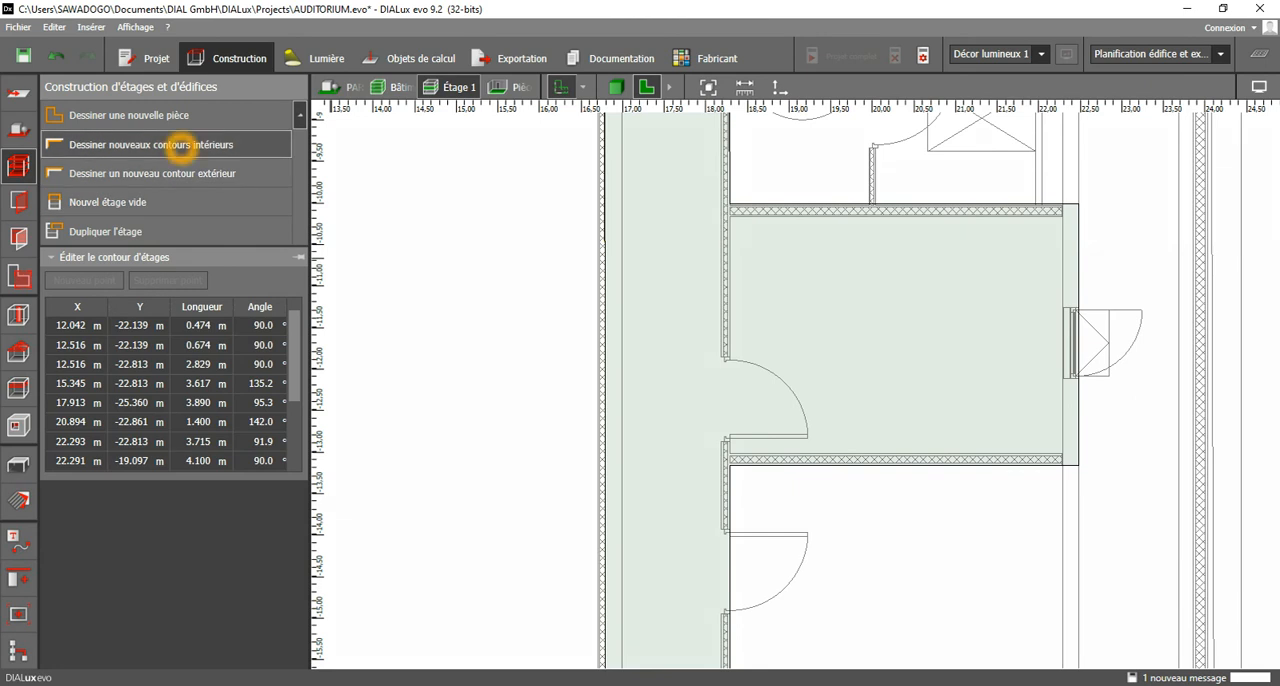
click(184, 144)
scroll(755, 208, up, 3)
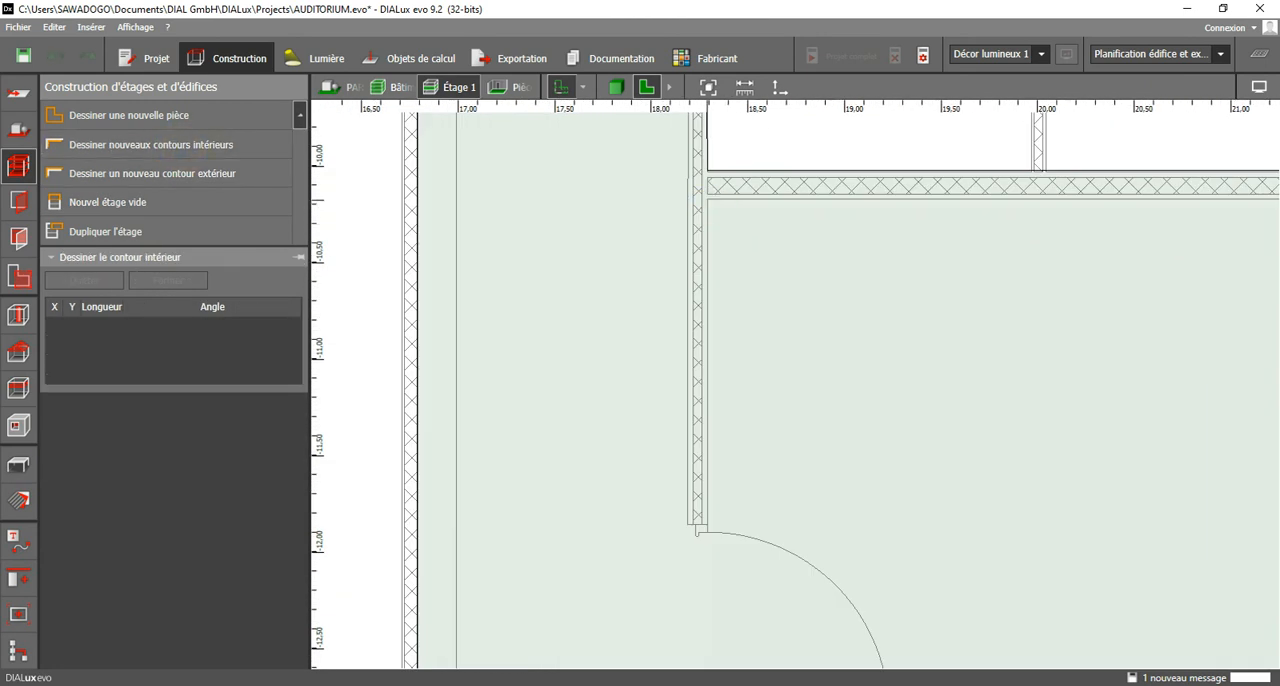
click(709, 203)
scroll(790, 240, down, 4)
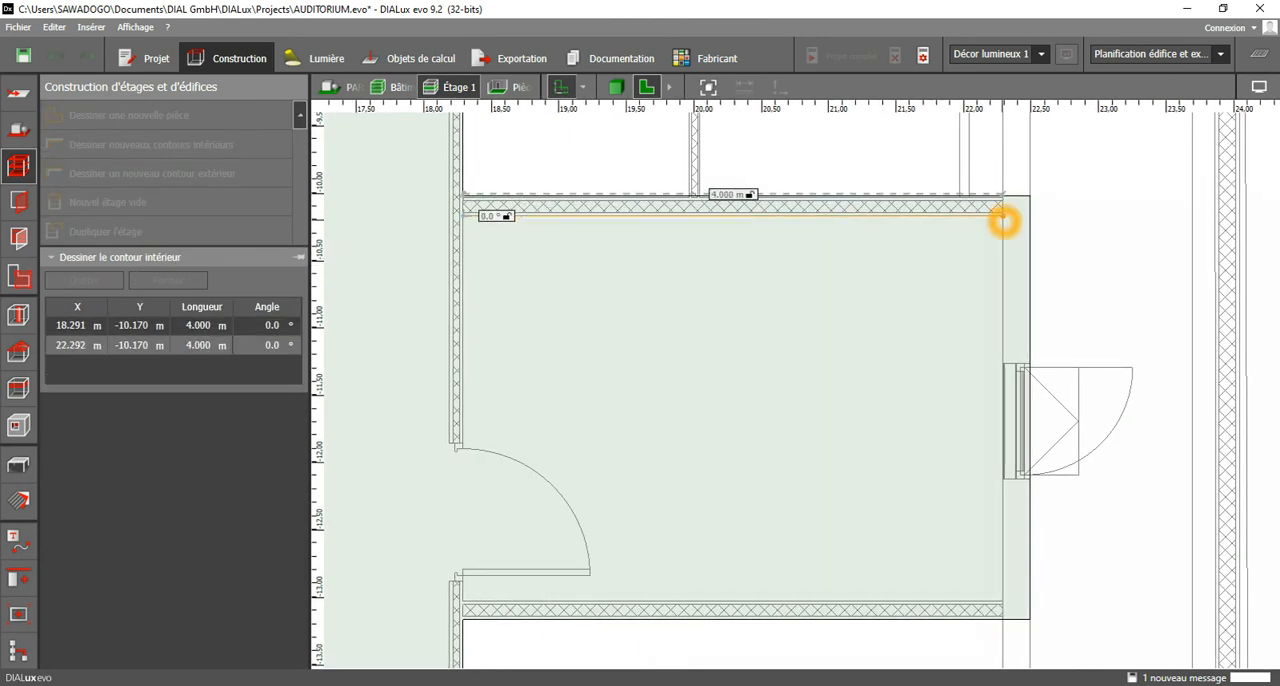
click(1002, 217)
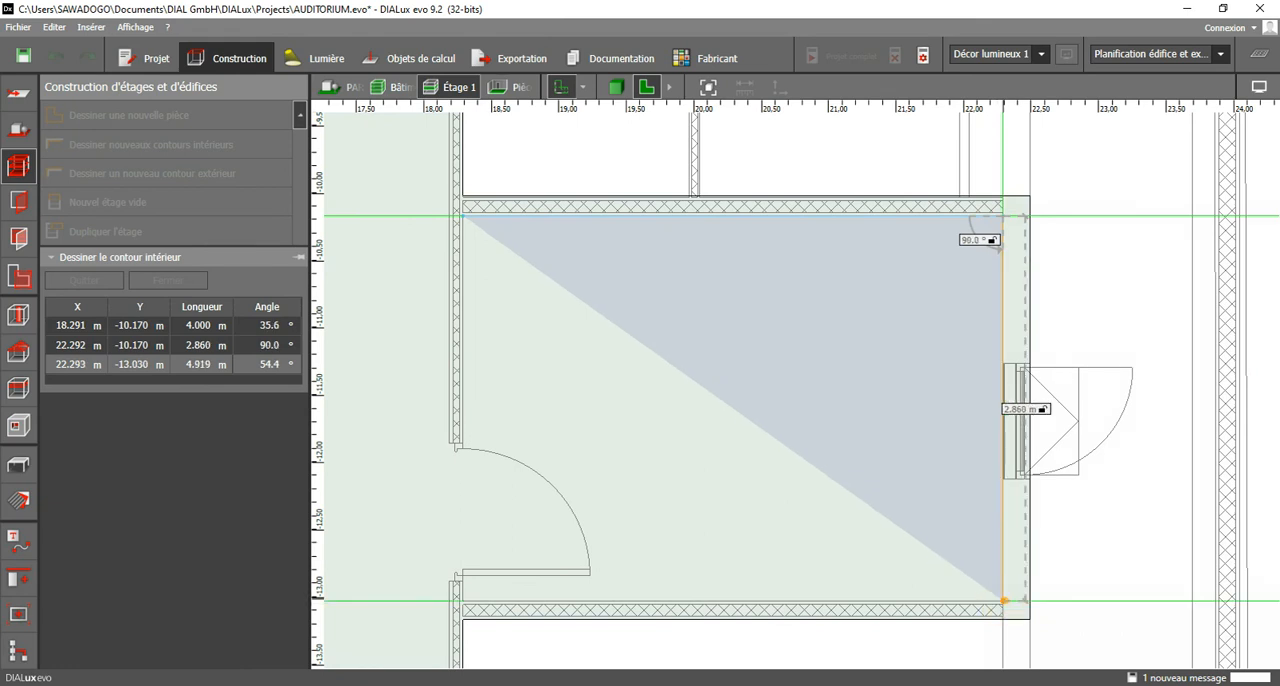
click(1003, 600)
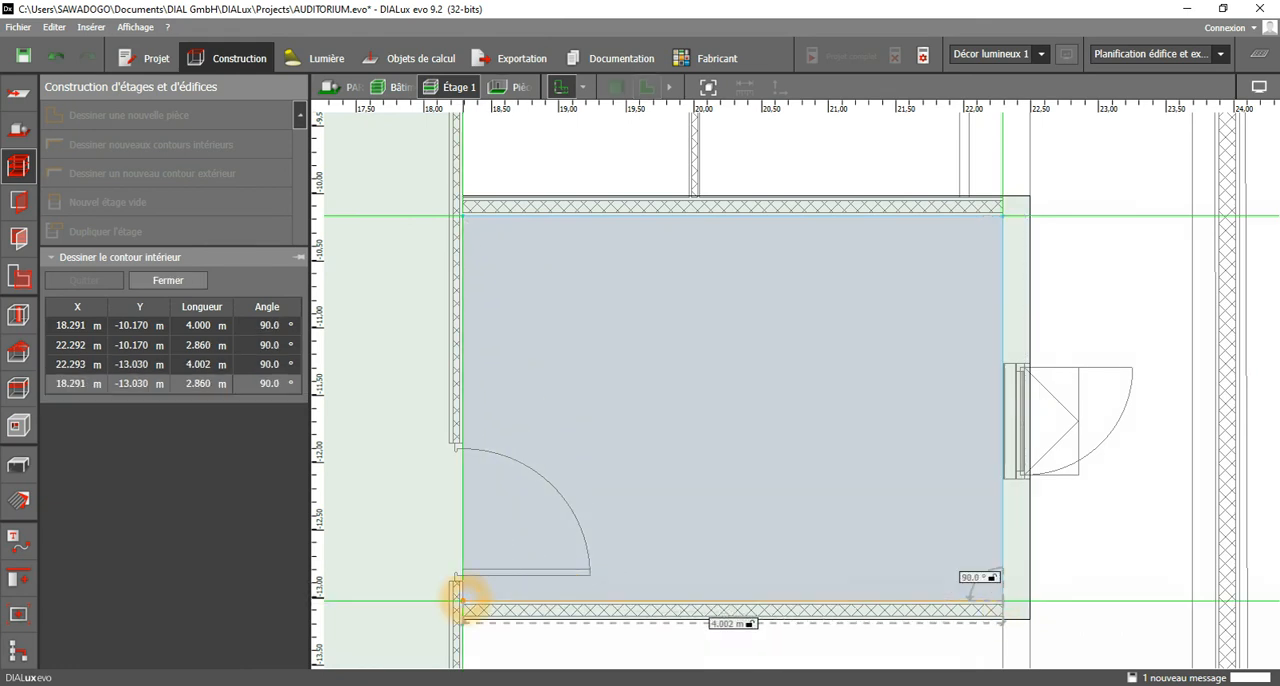
click(463, 600)
right_click(516, 344)
click(568, 357)
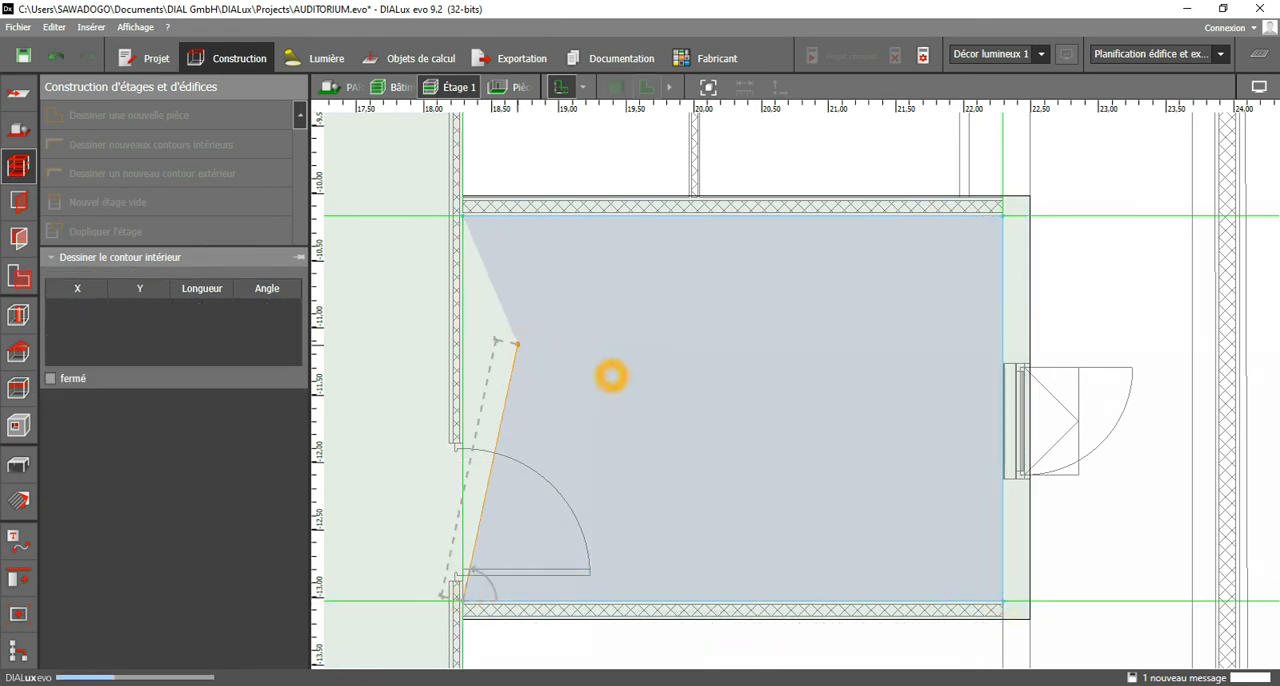
Start the corridor's interior contour at X 18.166 m, Y -18.249 m and trace it across the hall doorway to X 16.992 m, Y -17.960 m.
scroll(820, 350, down, 7)
middle_drag(820, 506, 926, 265)
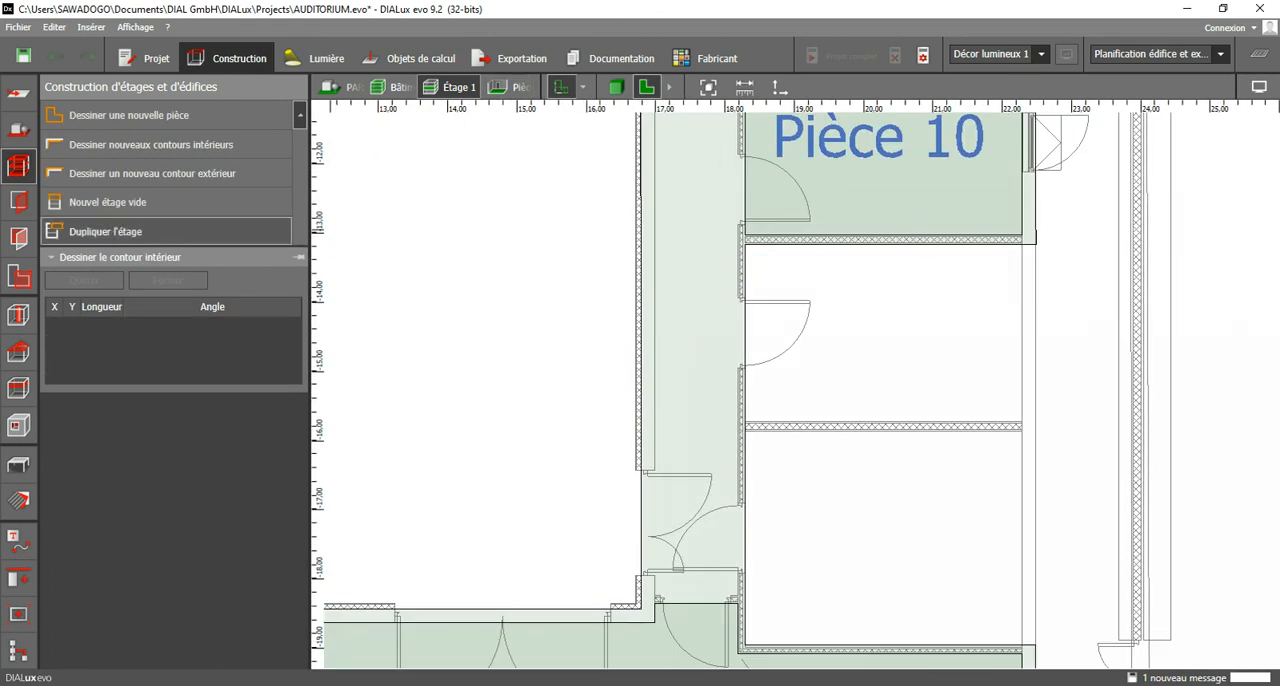
scroll(740, 600, down, 1)
scroll(740, 600, up, 5)
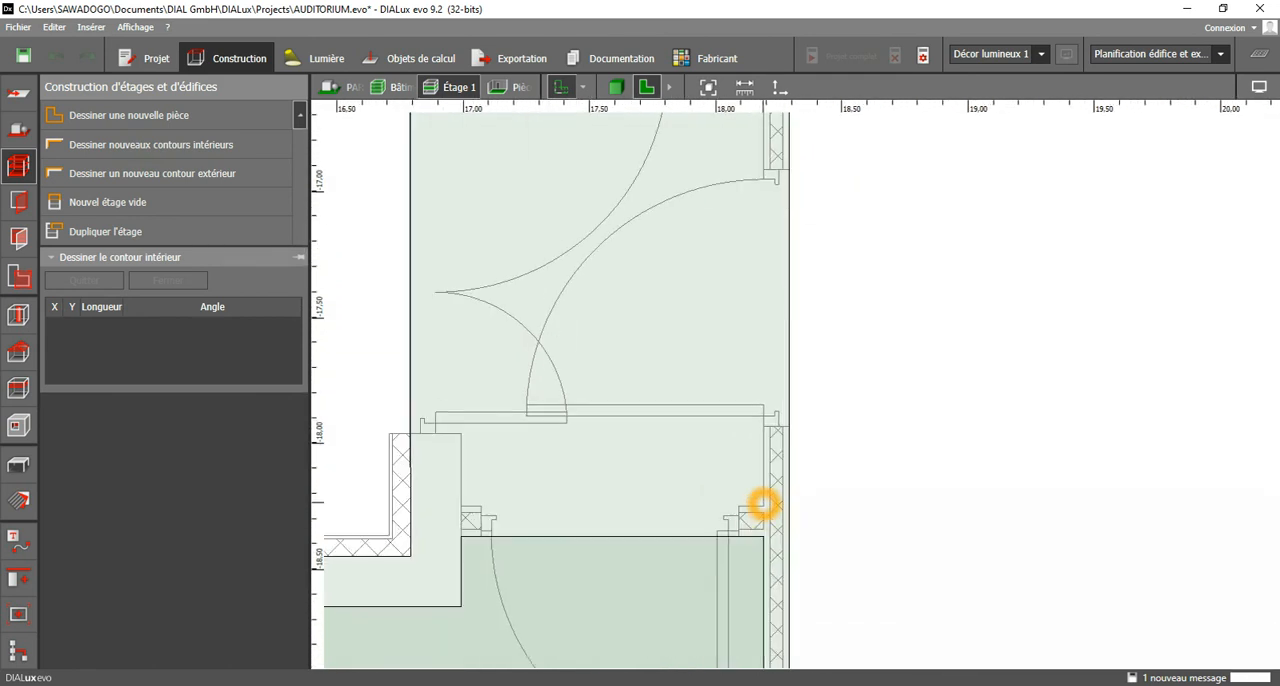
click(763, 507)
click(461, 500)
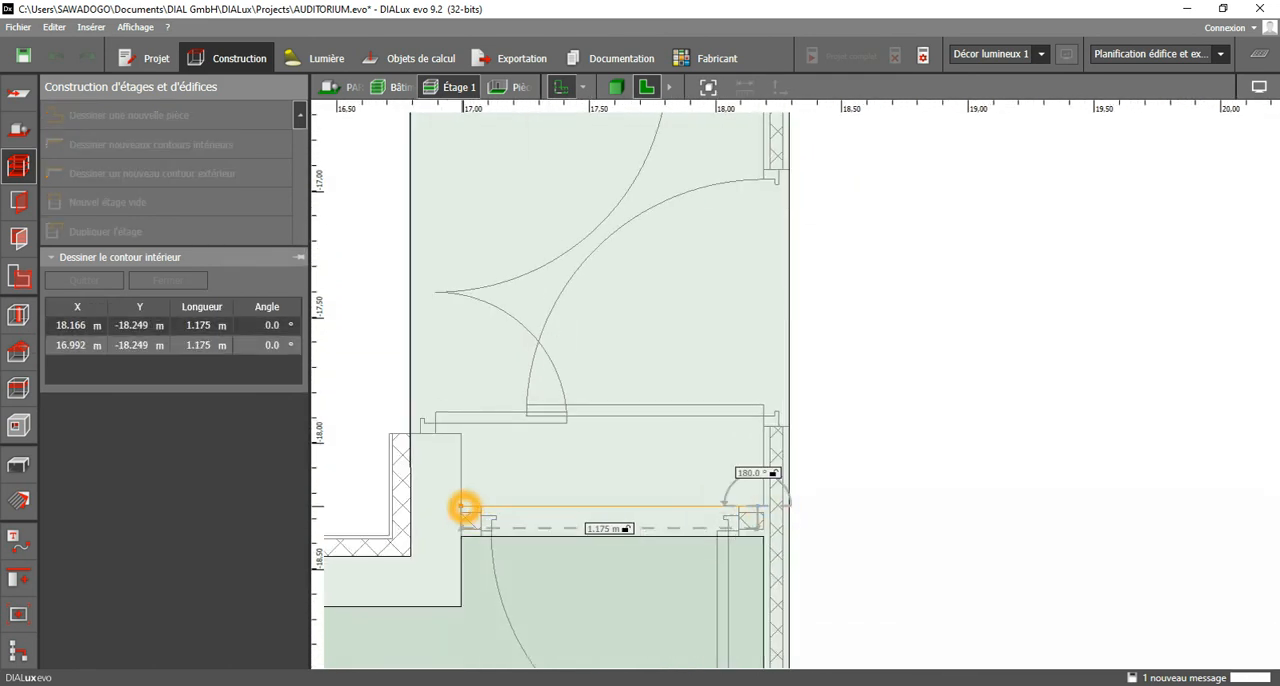
click(461, 436)
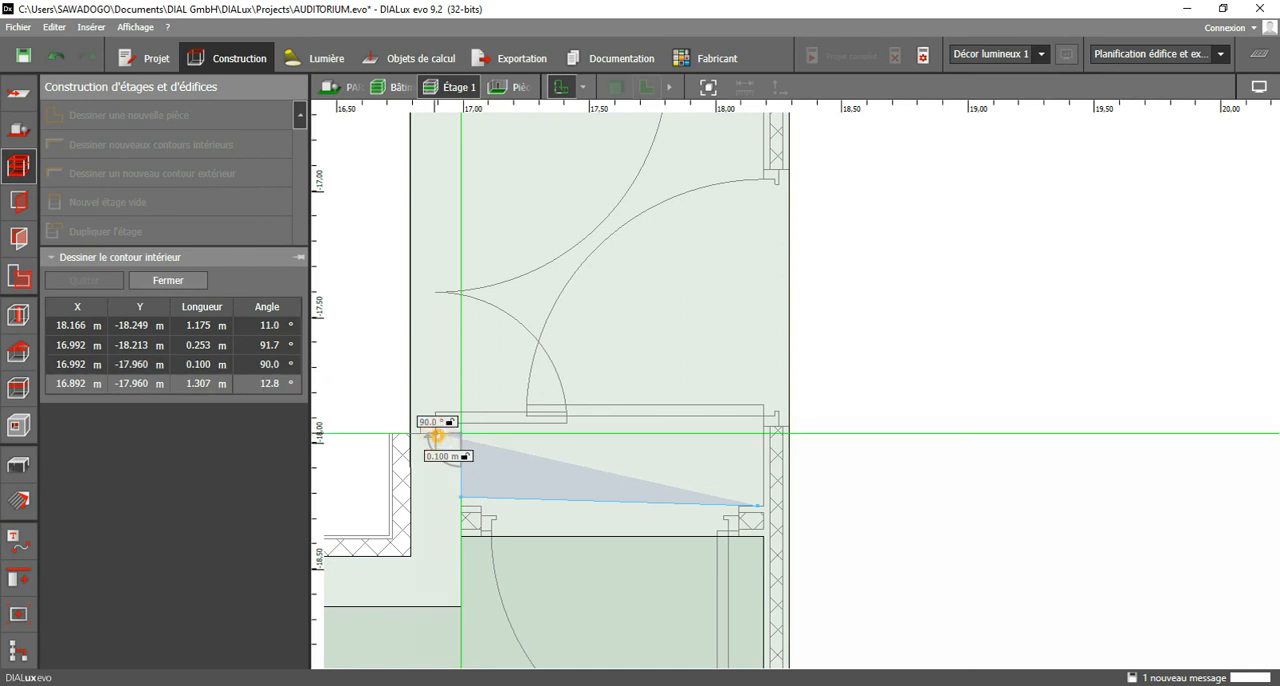
Trace the corridor contour around the 0.100 m deep double-door recess, through X 16.892 m, Y -16.440 m to X 16.992 m, Y -16.440 m.
click(436, 436)
click(408, 309)
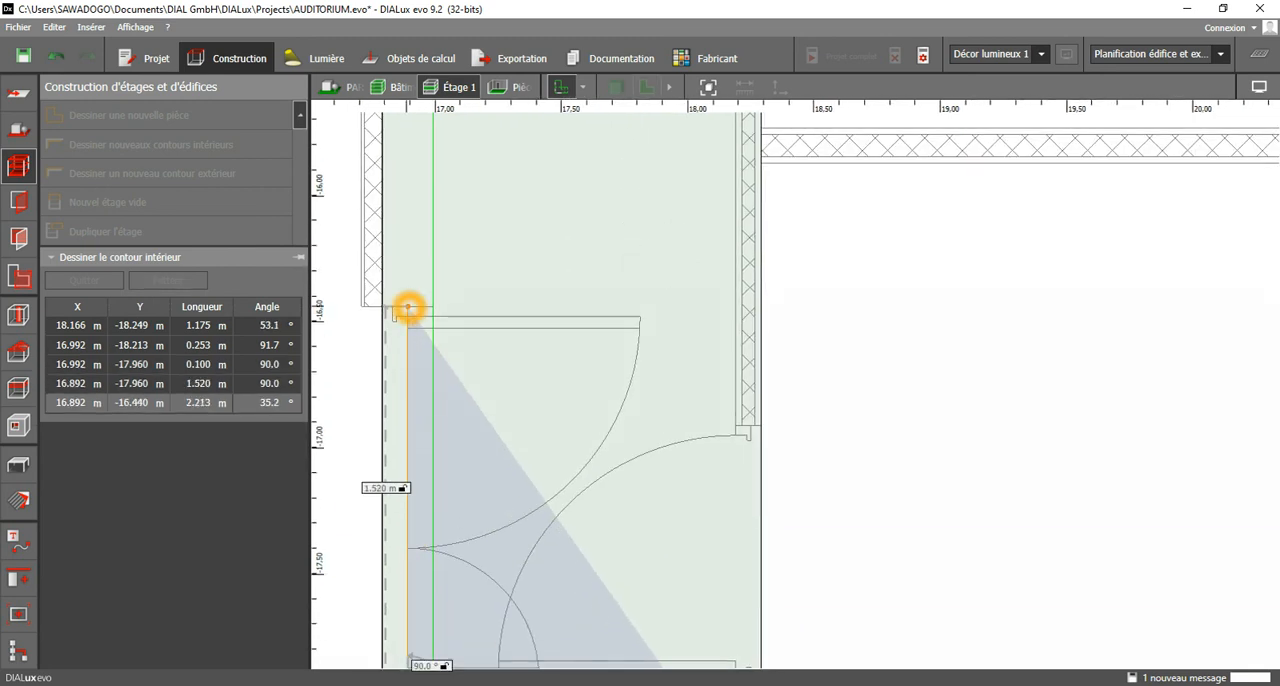
click(434, 309)
Extend the corridor contour 17.101 m along its long wall to the closet corner at X 16.979 m, Y 0.661 m.
scroll(430, 400, down, 6)
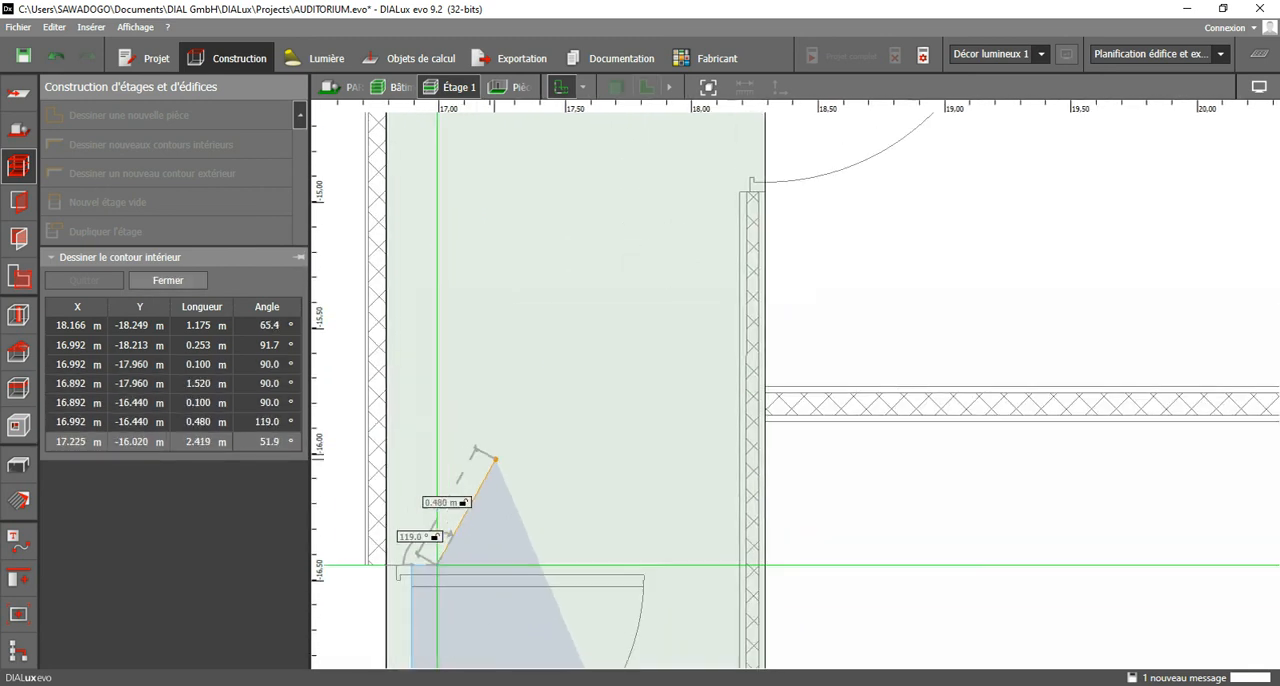
scroll(492, 397, down, 2)
middle_drag(505, 379, 525, 480)
middle_drag(524, 243, 508, 523)
scroll(508, 522, down, 2)
middle_drag(508, 224, 517, 625)
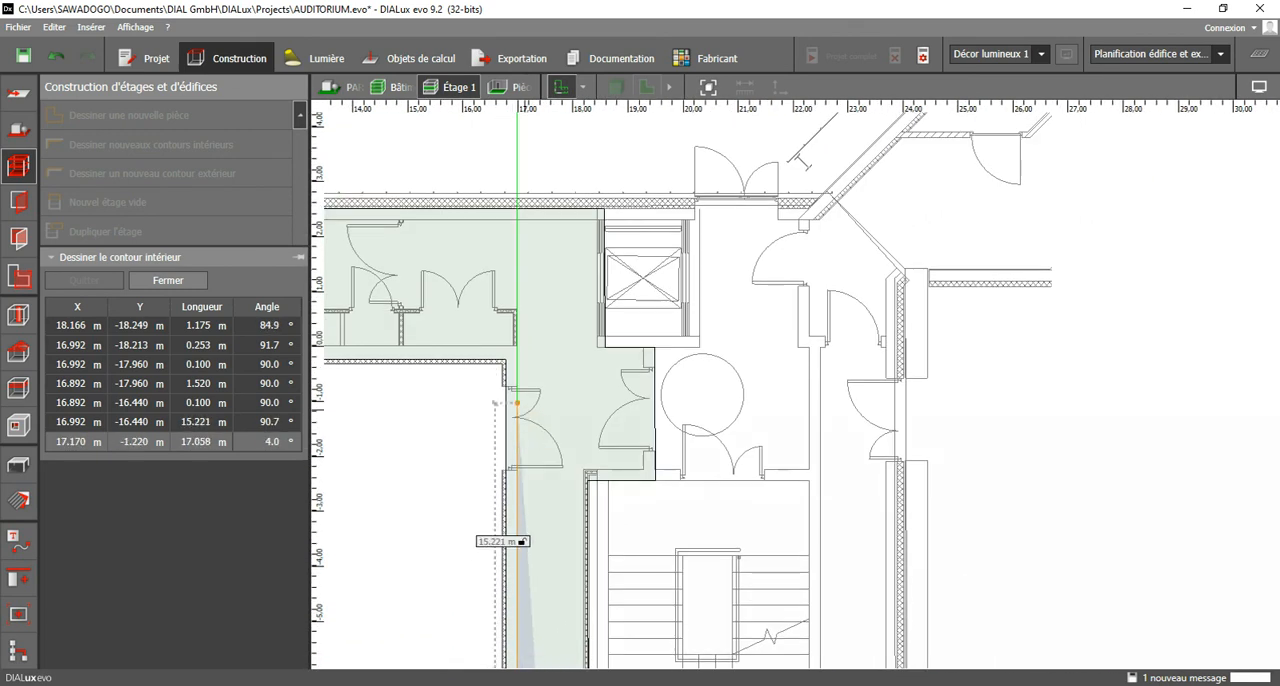
scroll(517, 428, up, 2)
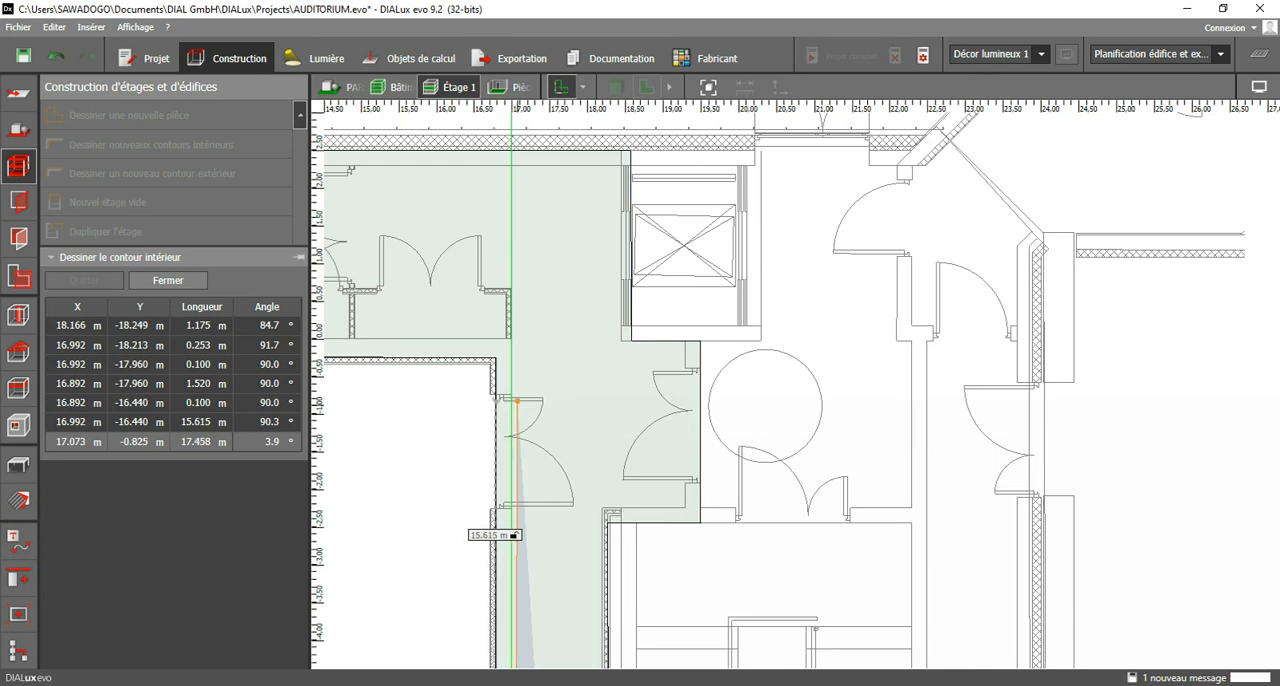
scroll(517, 401, up, 1)
click(510, 264)
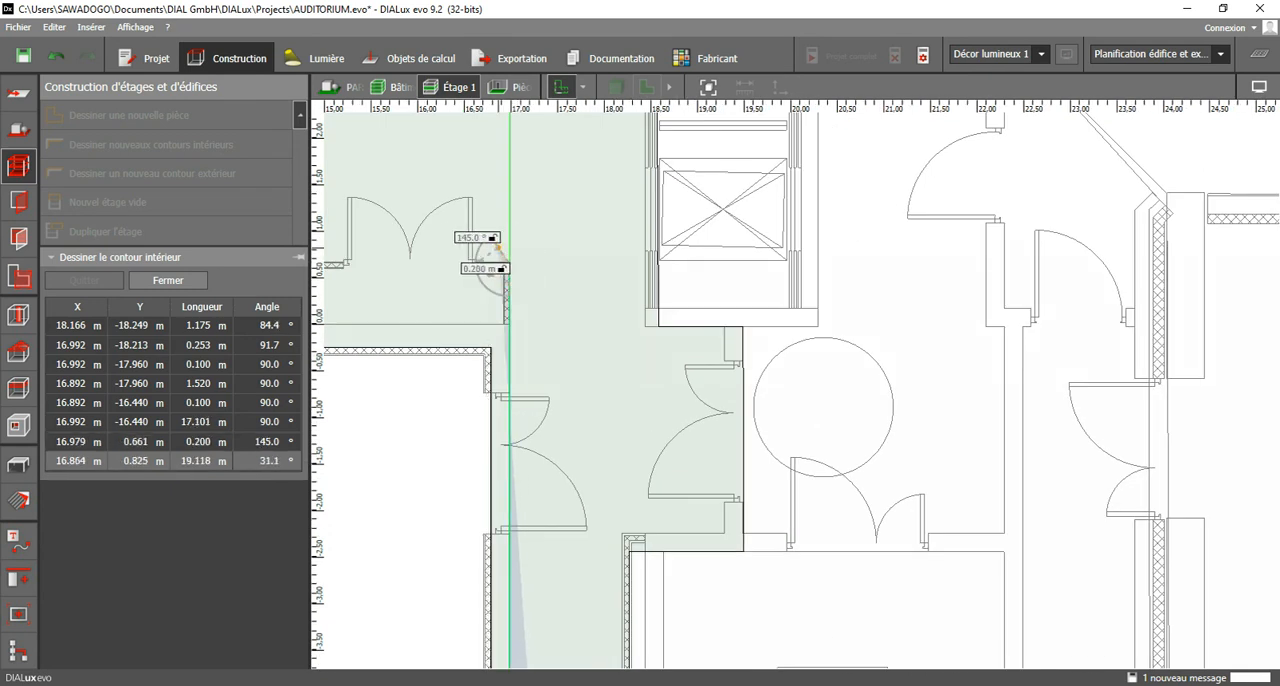
Trace the corridor contour along the closet doors to X 14.918 m, Y 0.674 m and up to the exterior wall at Y 2.300 m.
scroll(490, 298, up, 1)
middle_drag(490, 298, 846, 512)
scroll(651, 479, up, 2)
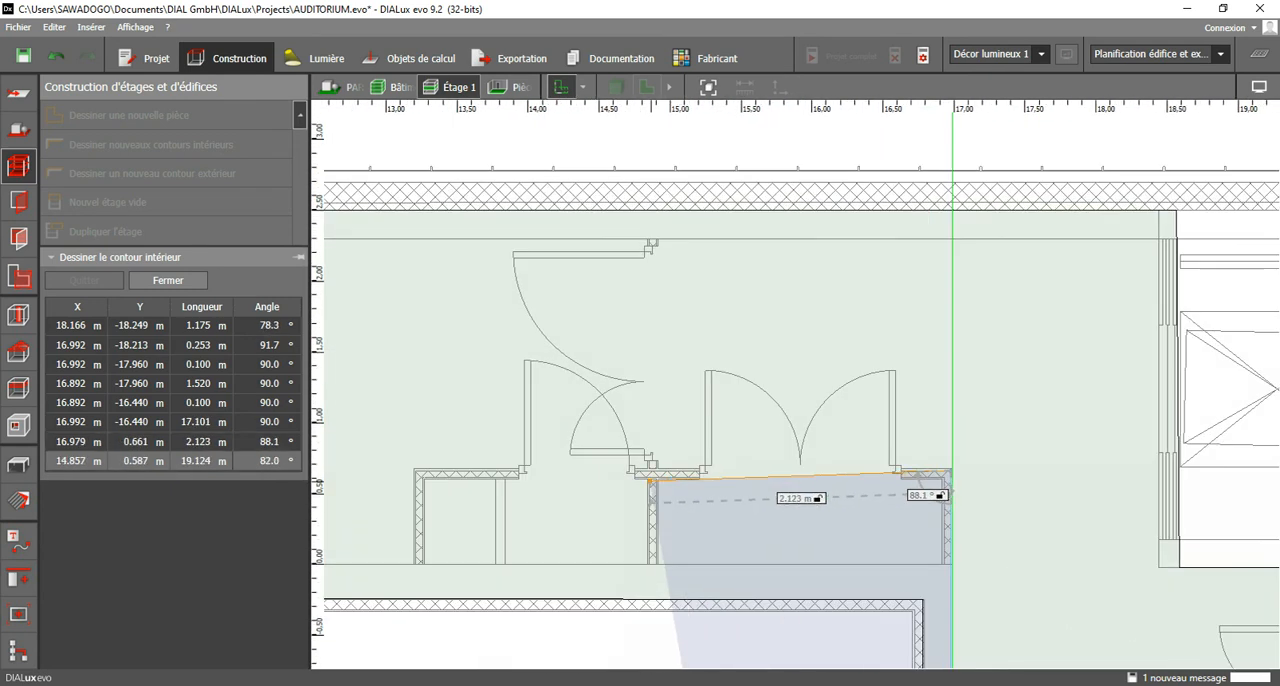
scroll(652, 477, up, 2)
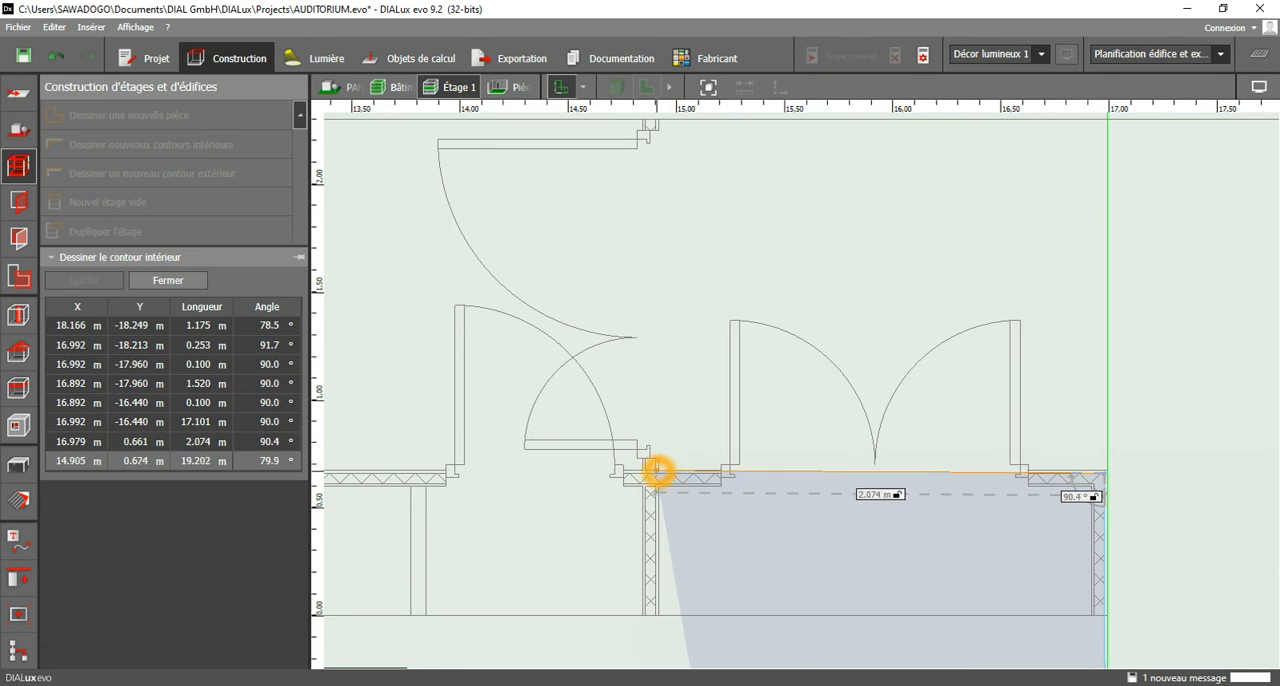
click(659, 471)
middle_drag(660, 212, 635, 468)
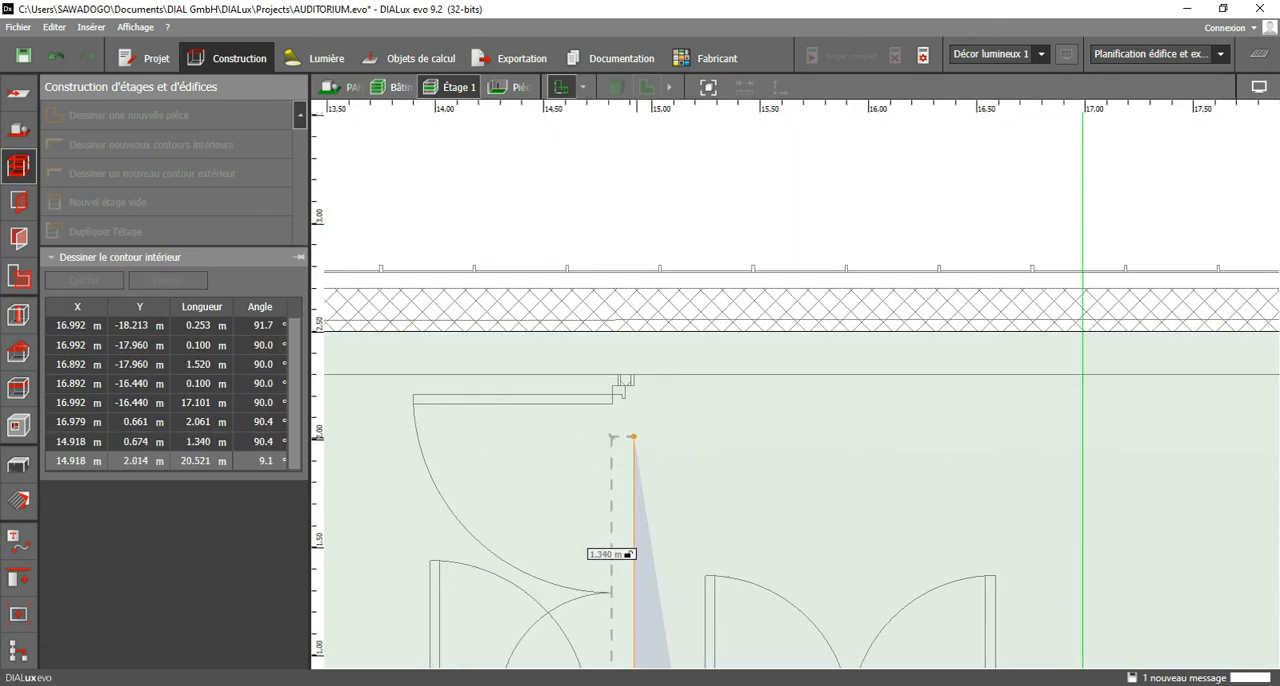
click(636, 375)
Trace the corridor contour along the exterior wall to X 18.443 m, Y 2.300 m and down beside the elevator to Y -0.025 m.
scroll(636, 375, down, 1)
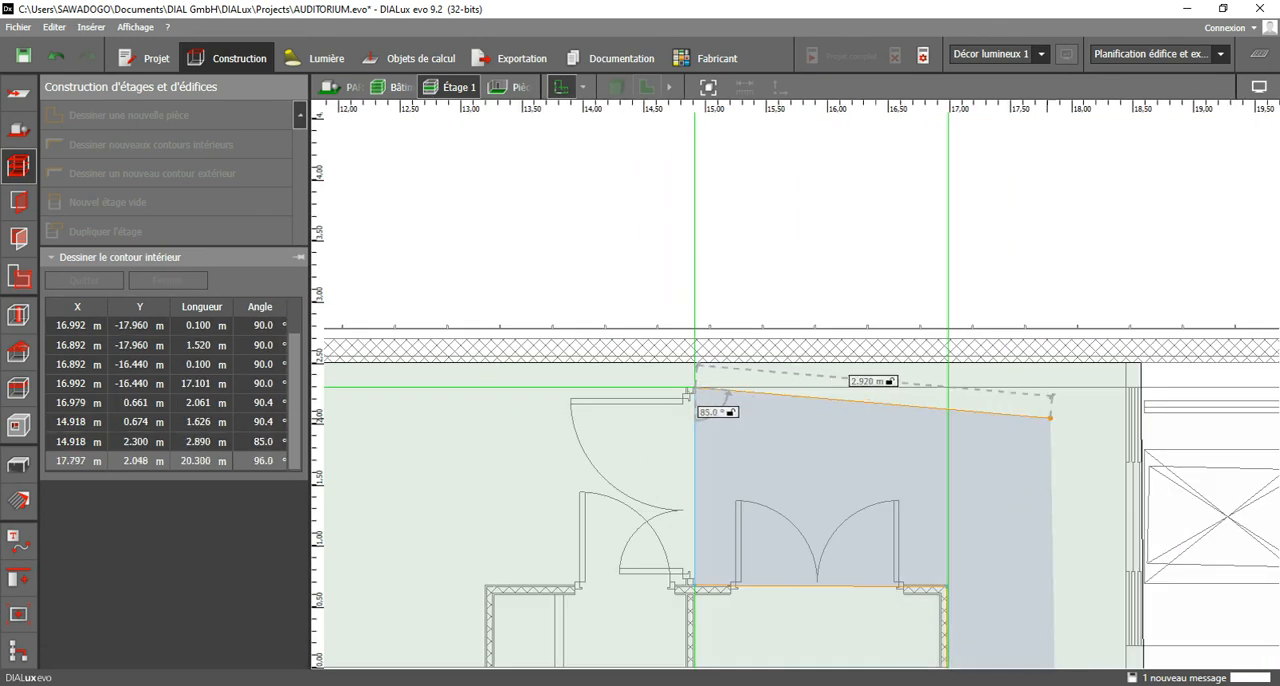
click(1132, 391)
middle_drag(1132, 684, 1020, 460)
click(1020, 550)
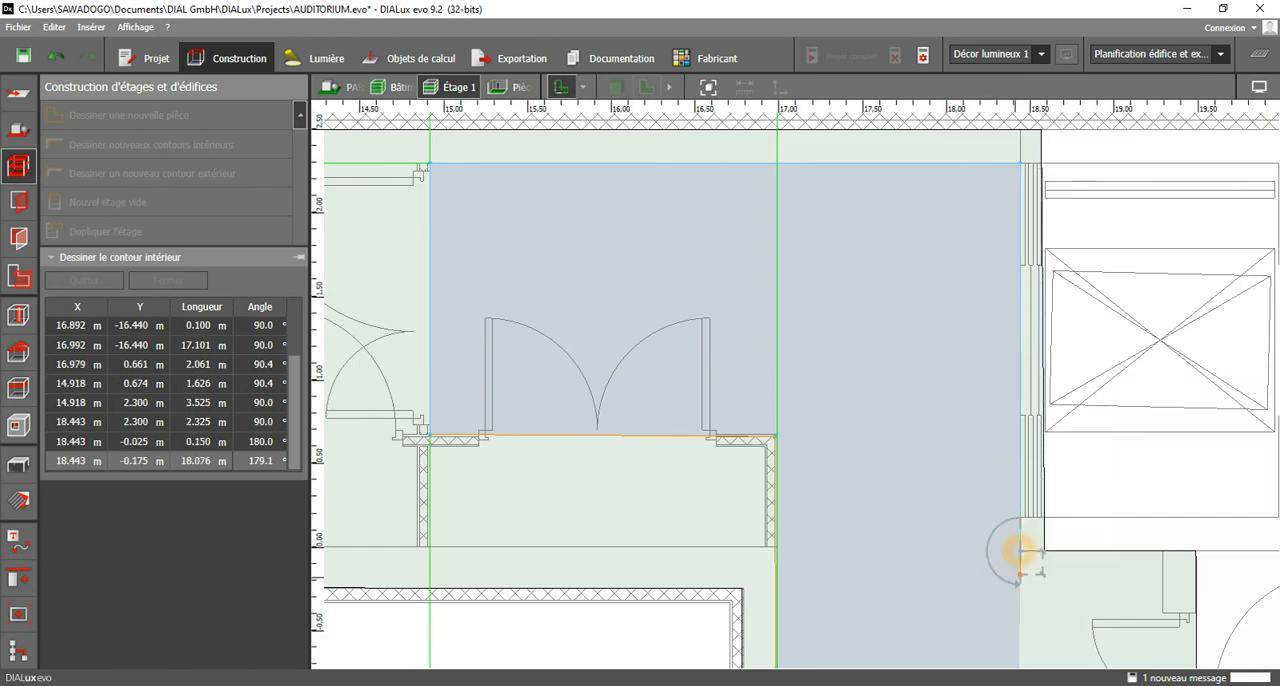
middle_drag(1020, 550, 945, 390)
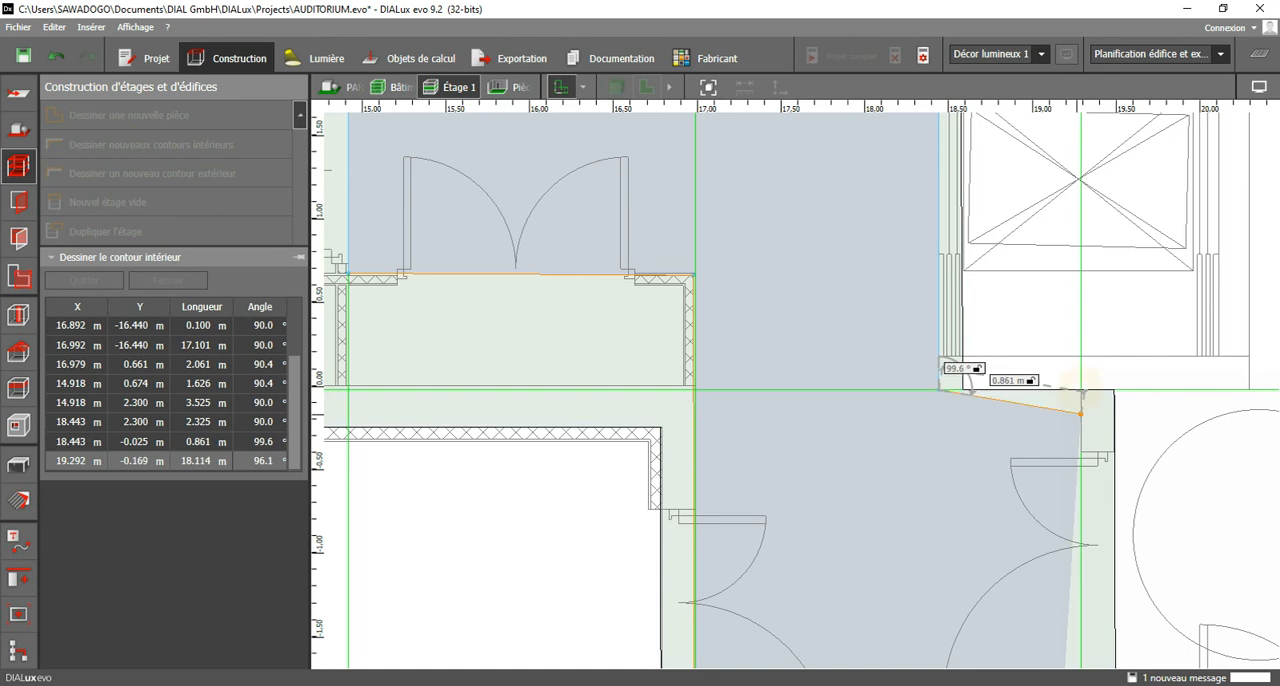
scroll(945, 415, down, 1)
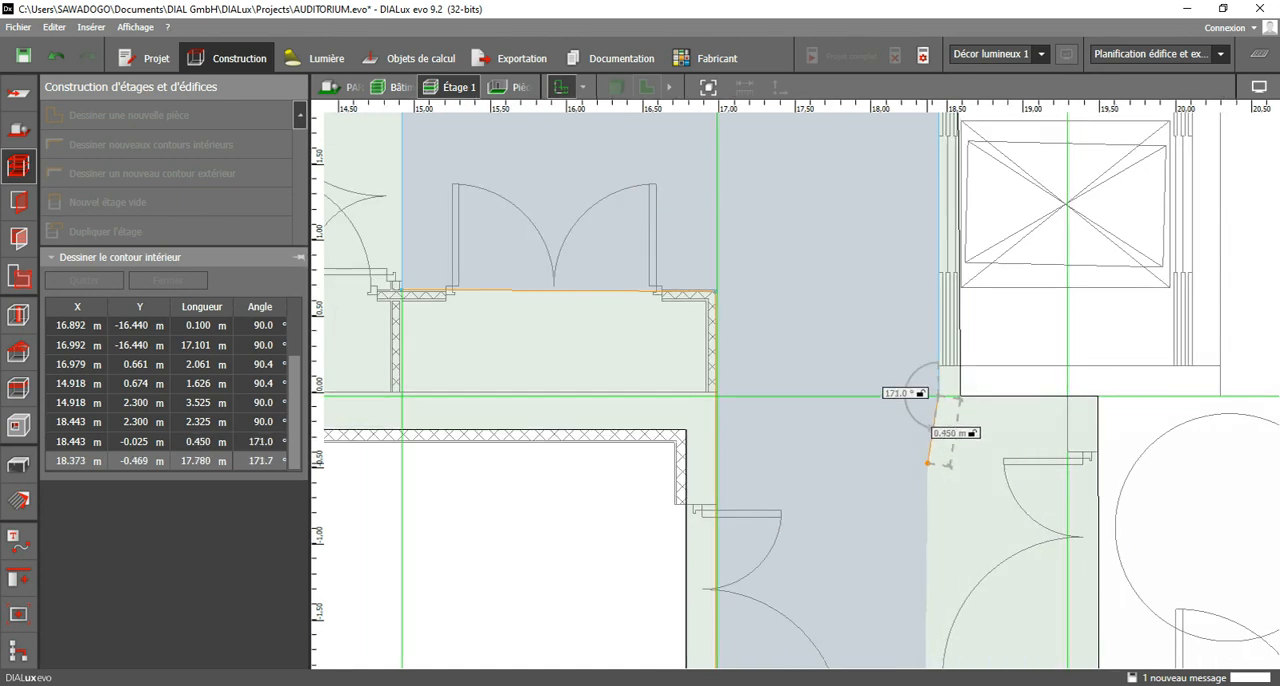